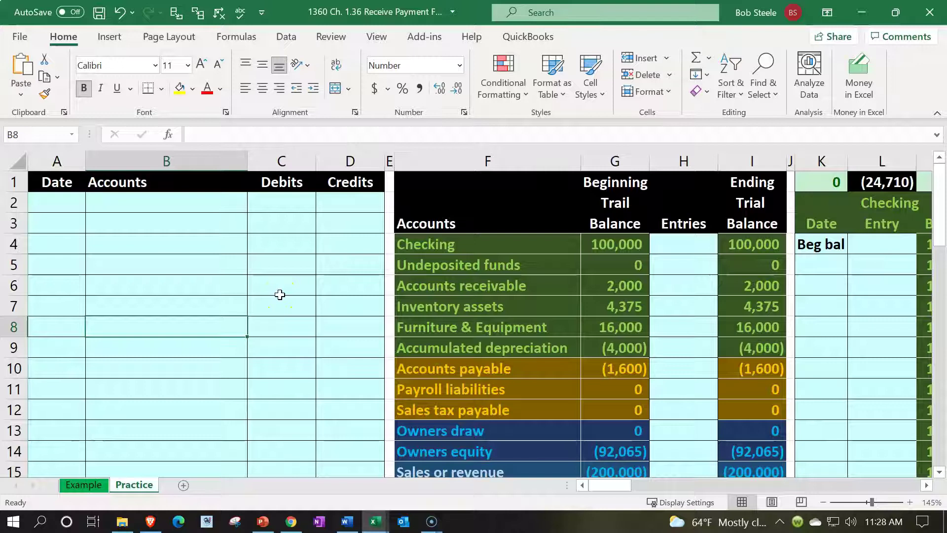
- Examine the completed journal entries on the Example sheet and the Customer Payment form pictured below the worksheet
left_click(94, 483)
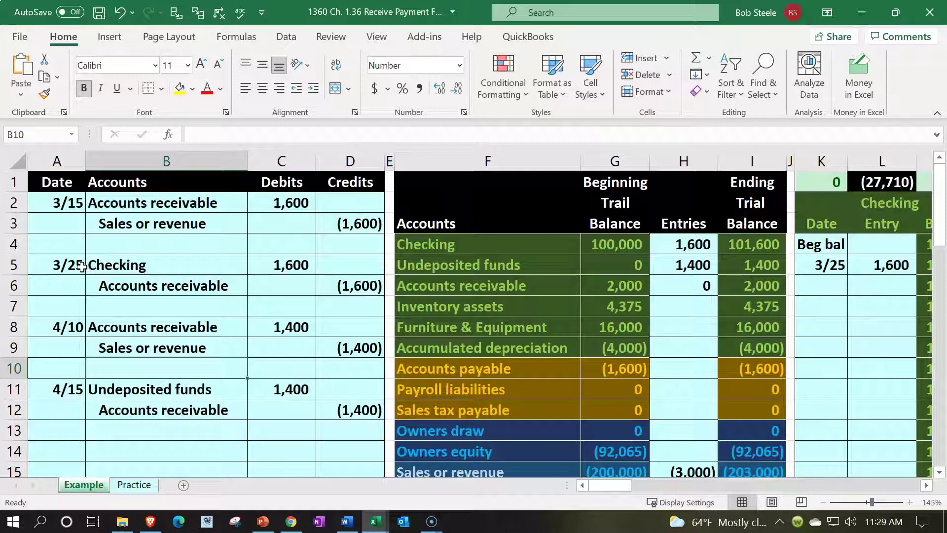
key("F10")
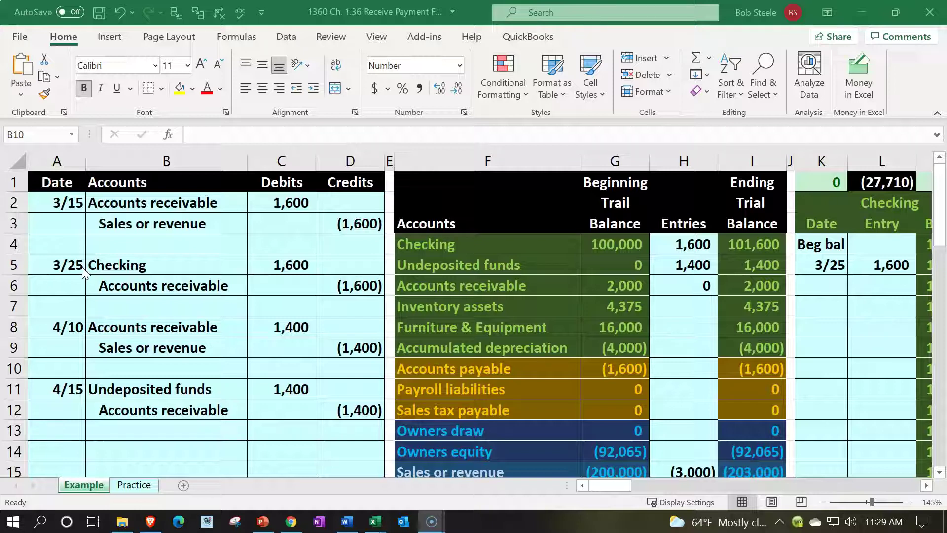
left_click(171, 297)
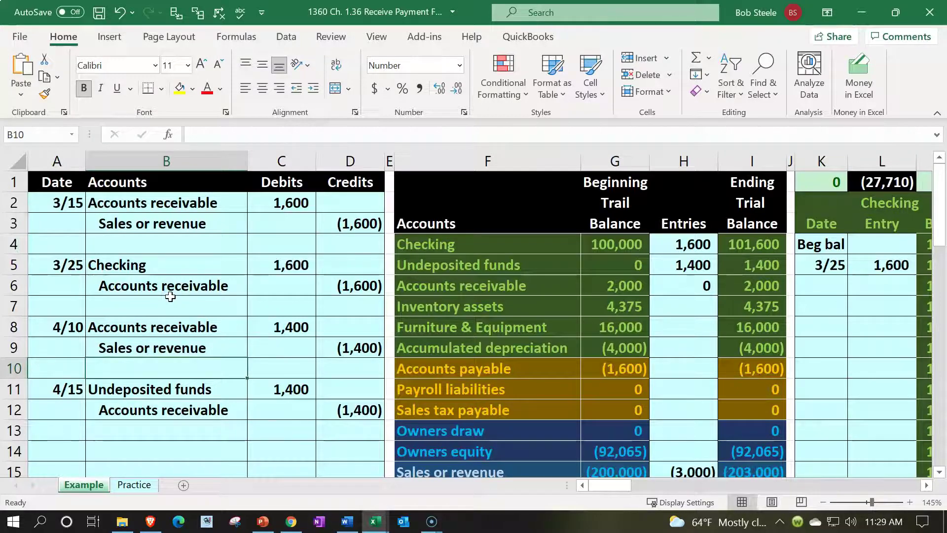
scroll(171, 296, "down", 7)
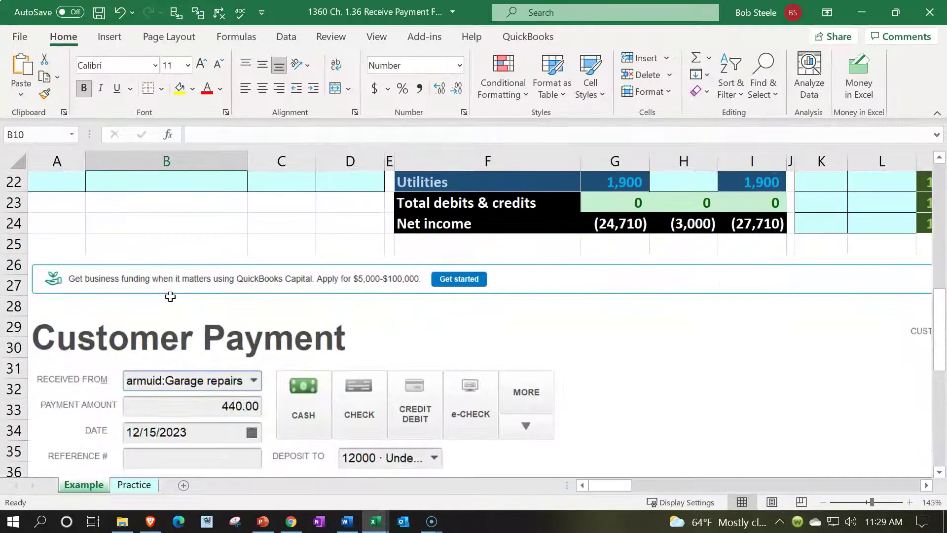
scroll(170, 297, "down", 1)
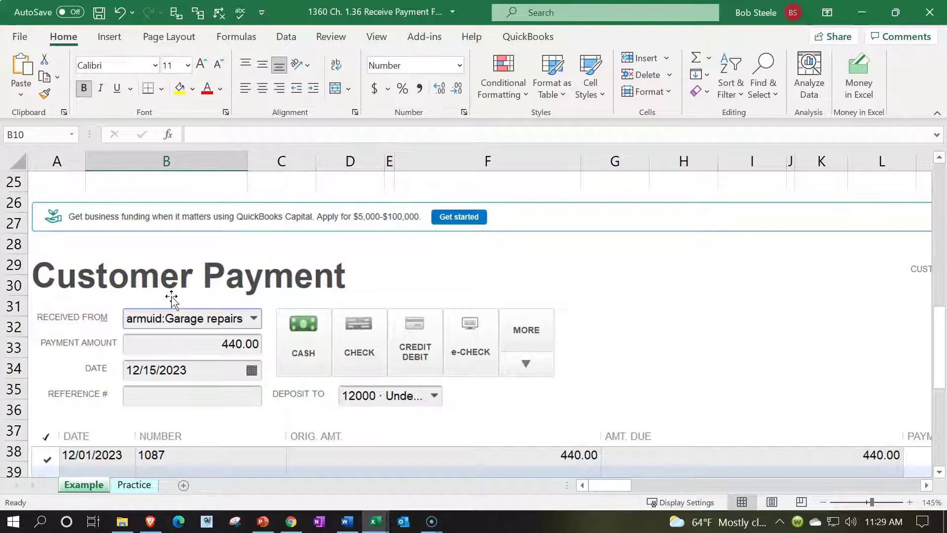
scroll(172, 297, "down", 1)
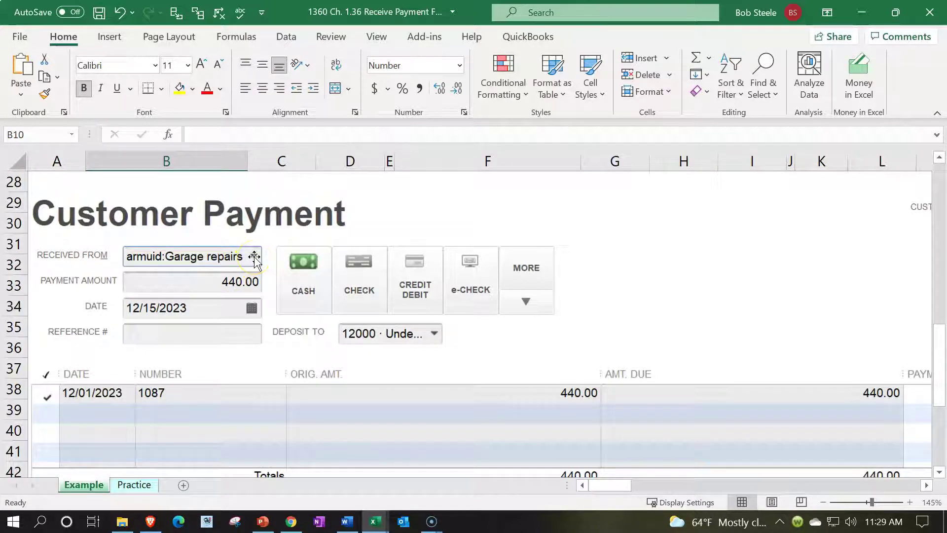
scroll(254, 259, "down", 1)
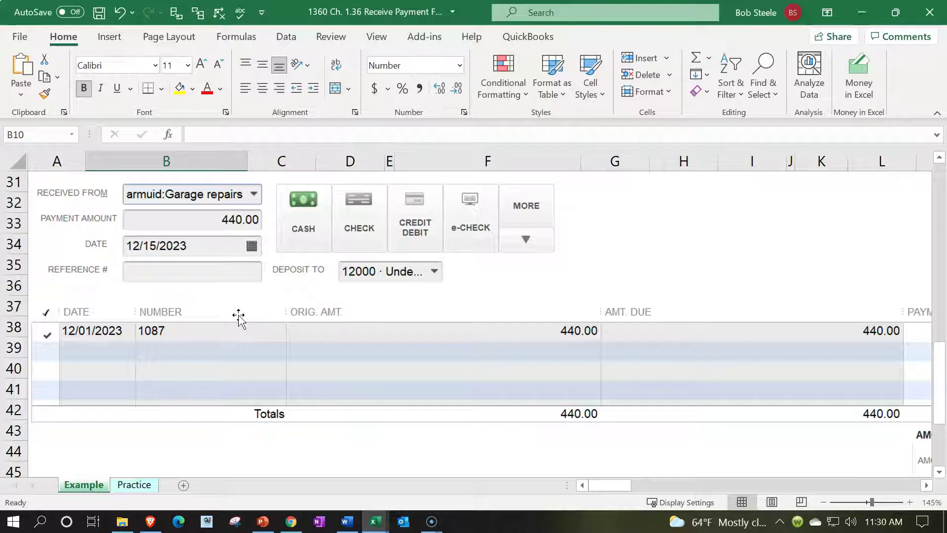
scroll(238, 319, "up", 2)
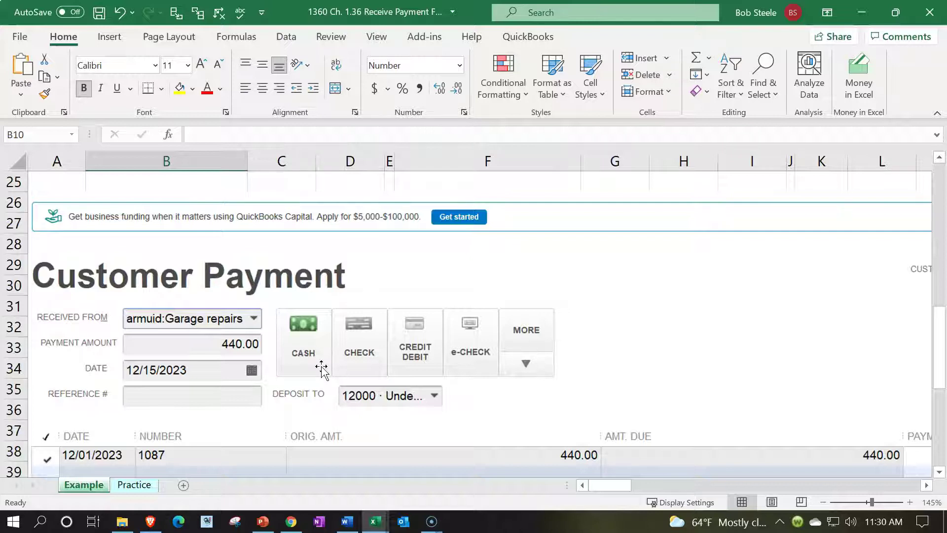
scroll(321, 367, "up", 8)
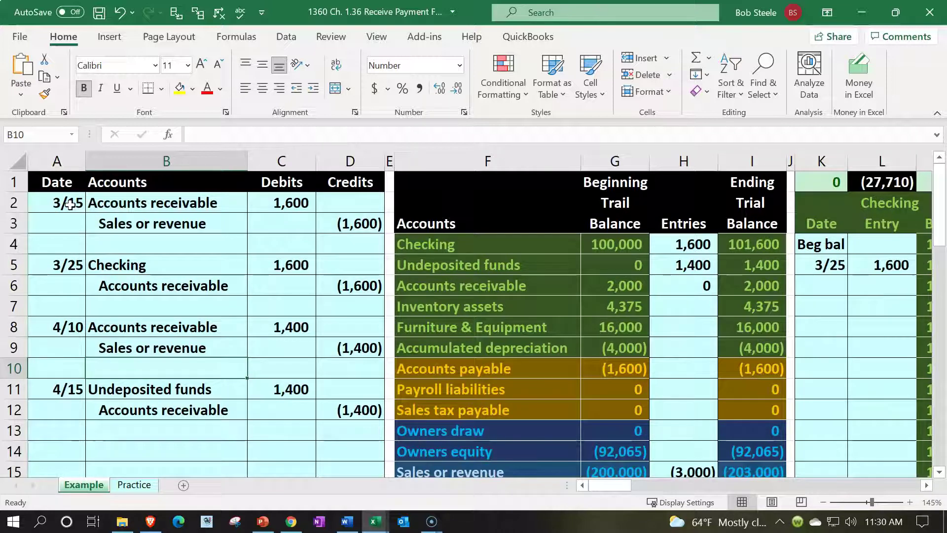
- Compare the example's 3/25 Checking debit with its 4/15 Undeposited funds debit in the journal entries
left_click_drag(70, 204, 351, 278)
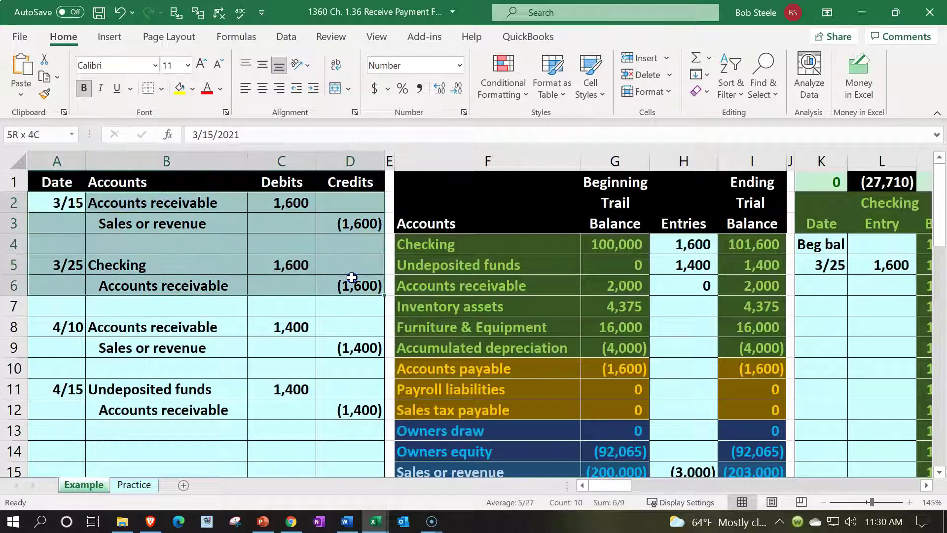
left_click(146, 268)
left_click_drag(146, 267, 256, 269)
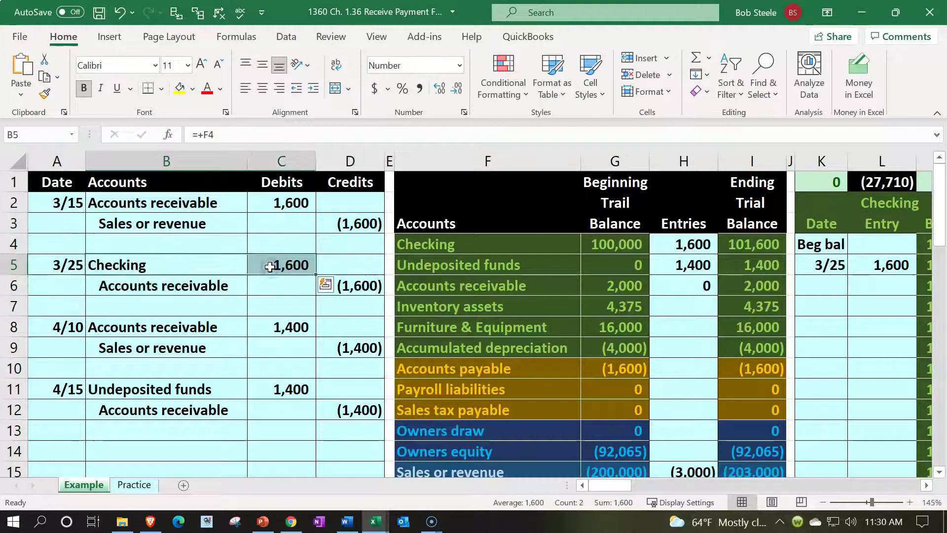
left_click_drag(104, 389, 271, 397)
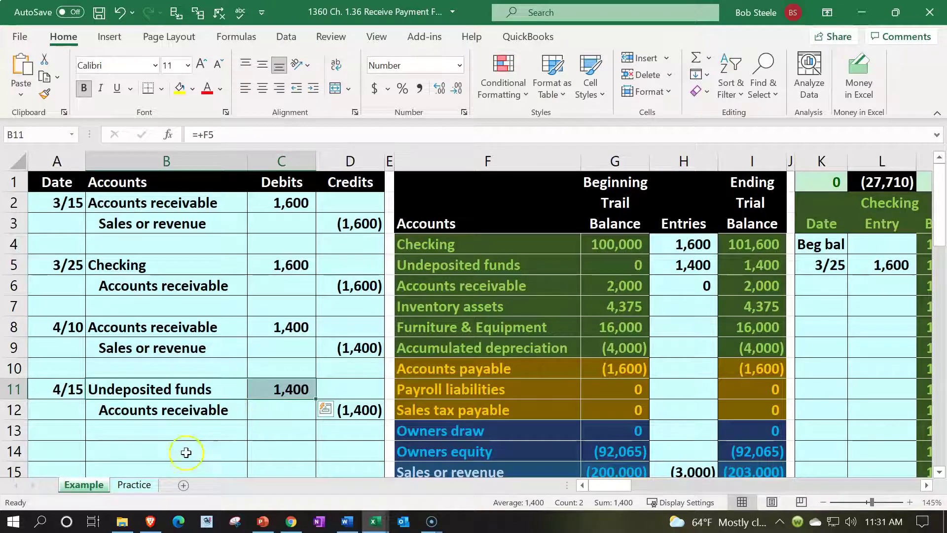
- On the Practice sheet, enter the date 3/15 in cell A2 for the first journal entry
left_click(139, 486)
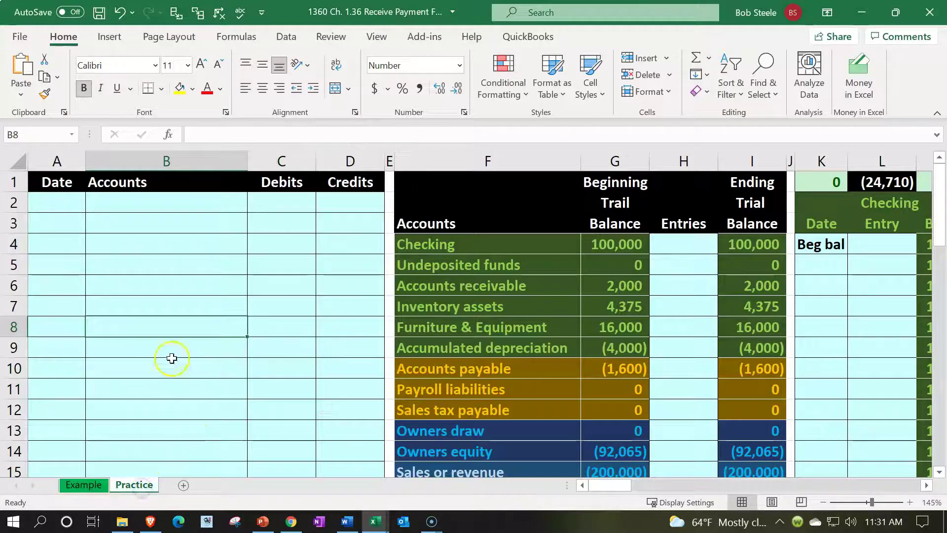
left_click(74, 205)
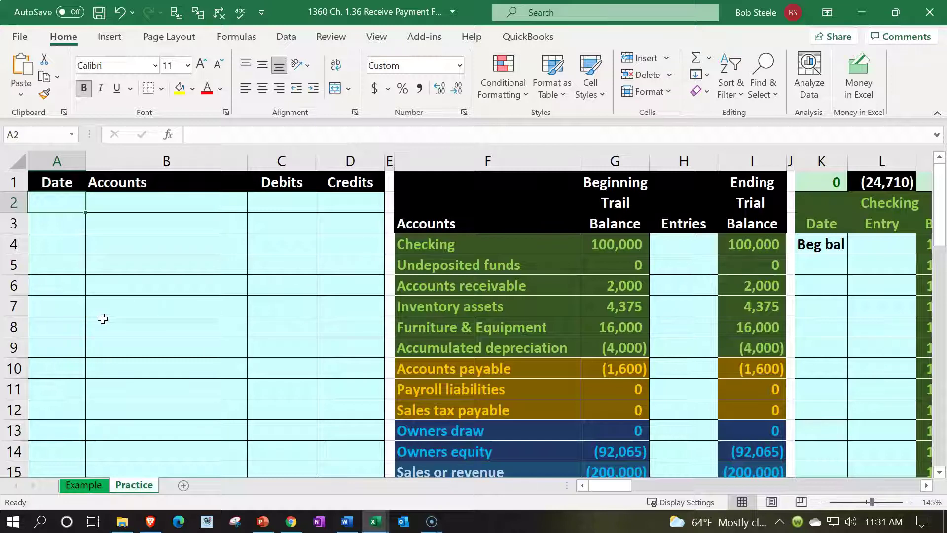
left_click(63, 202)
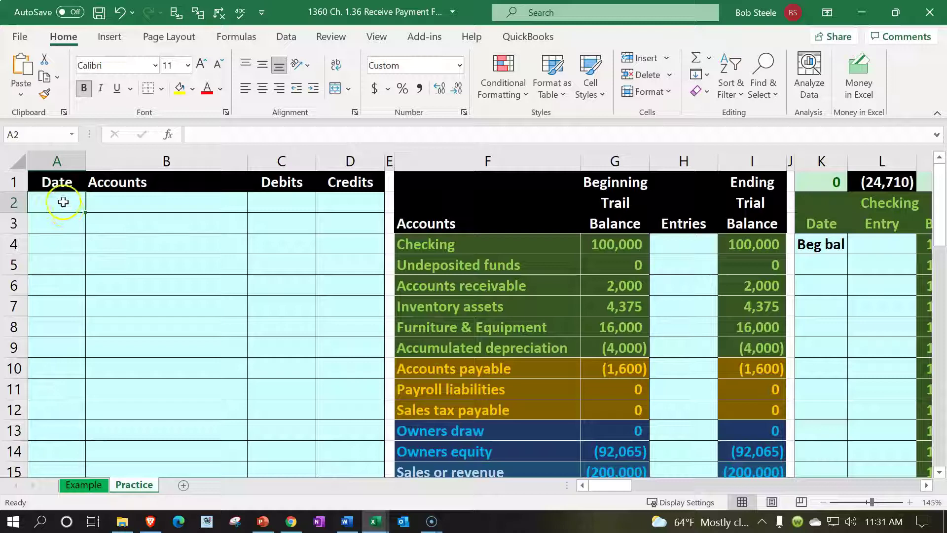
type("3/15")
key("Return")
- Fill account cell B2 with a reference to Accounts receivable in the trial balance, =F6
key("Tab")
key("Up")
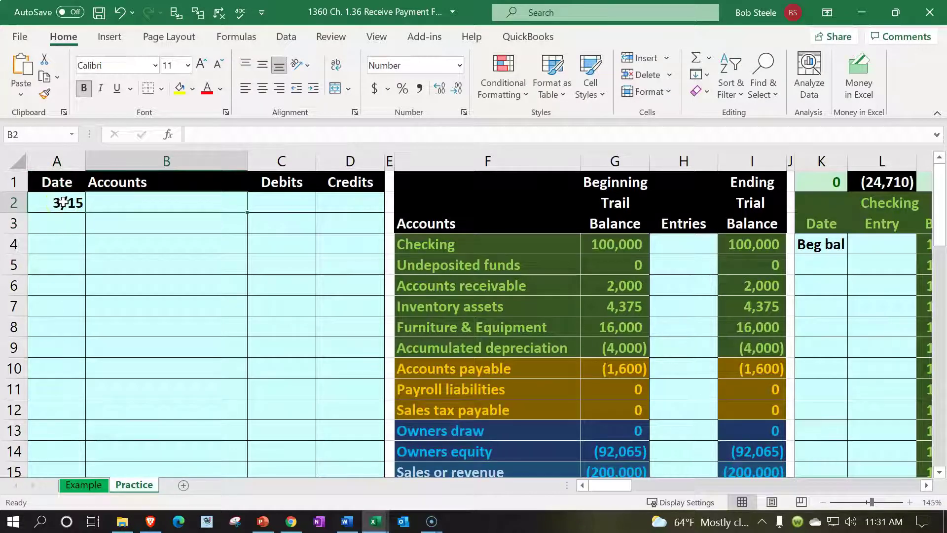
type("=")
key("Right")
key("Right")
key("Right")
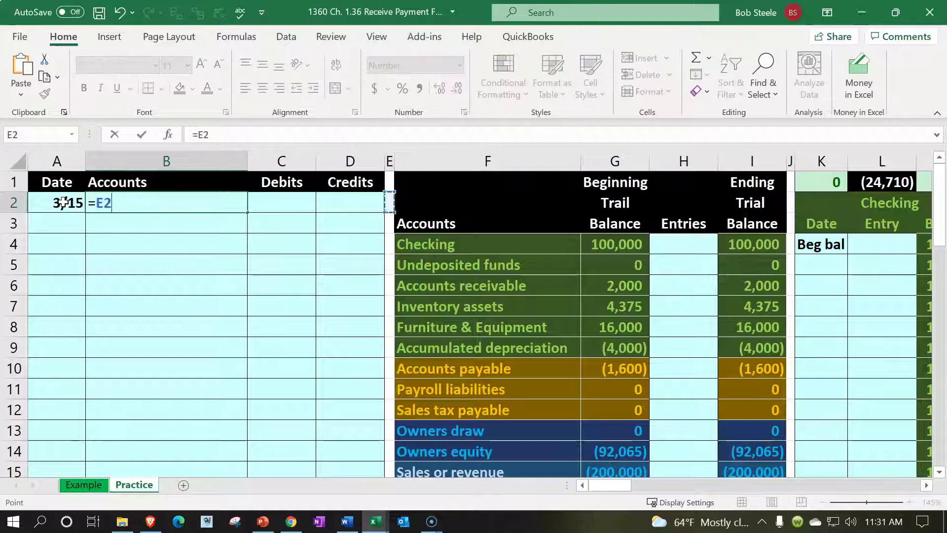
key("Right")
key("Down")
key("Down")
key("Down")
key("Down")
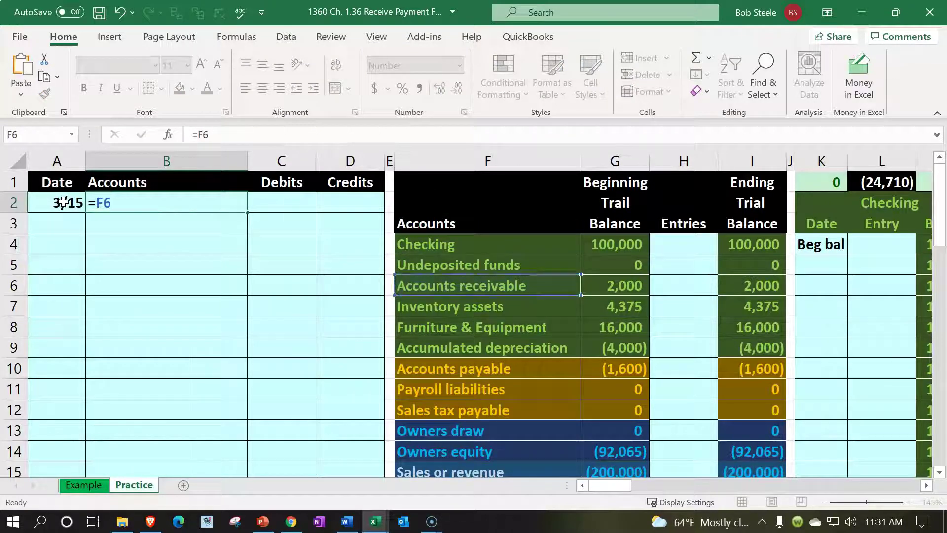
key("Return")
- Enter a debit of 1600 for Accounts receivable in cell C2
key("Right")
key("Up")
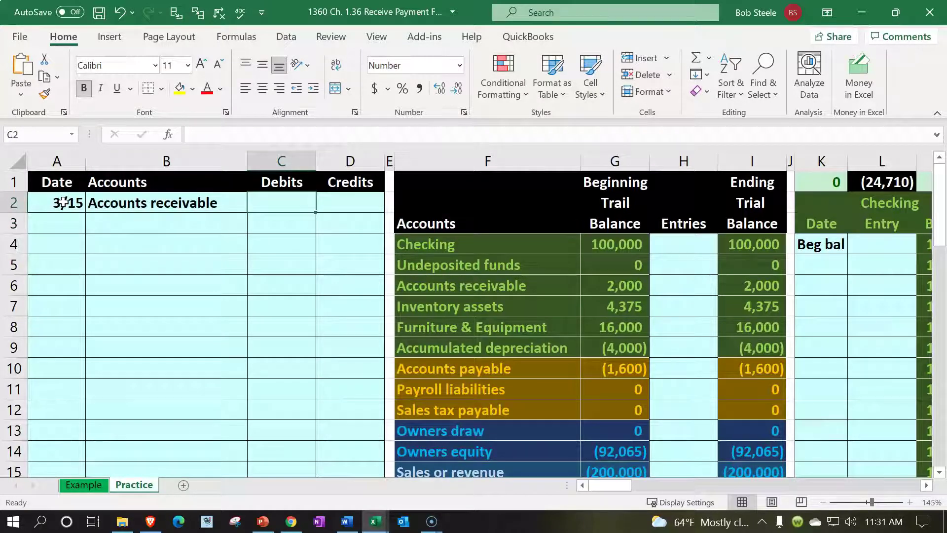
type("1600")
key("Return")
- Fill account cell B3 with a reference to Sales or revenue in the trial balance, =F15
key("Left")
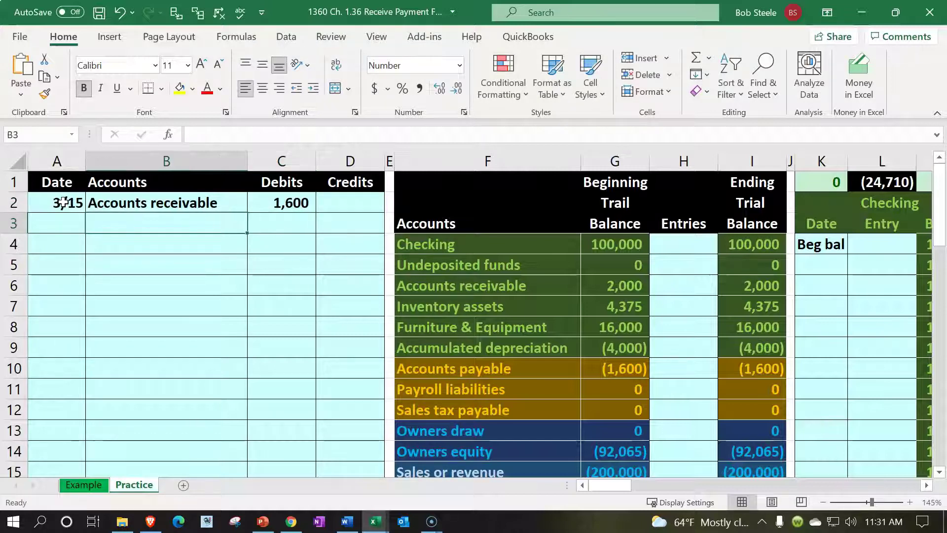
type("=")
key("Down")
key("Down")
key("Down")
key("Down")
key("Down")
key("Down")
key("Down")
key("Down")
key("Down")
key("Down")
key("Down")
key("Down")
key("Right")
key("Right")
key("Right")
key("Right")
key("Return")
scroll(128, 274, "up", 1)
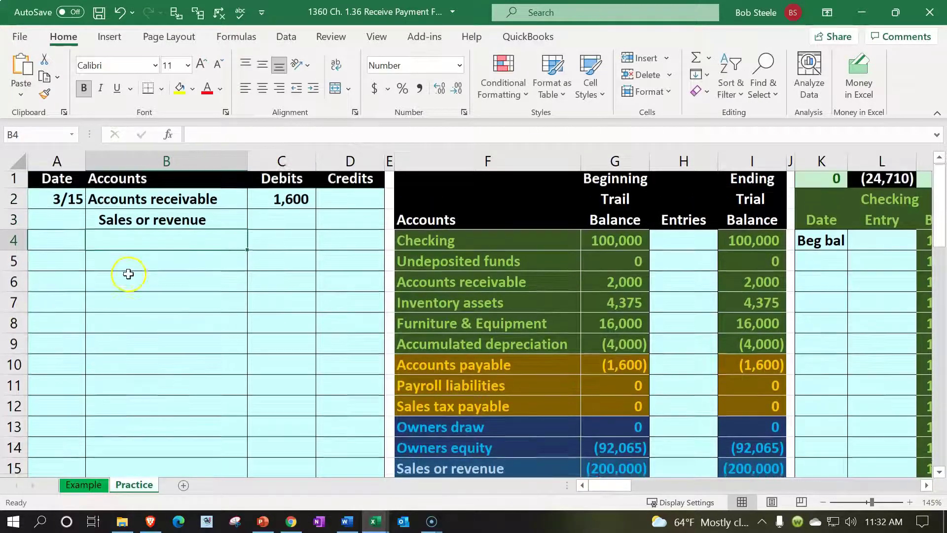
left_click(148, 222)
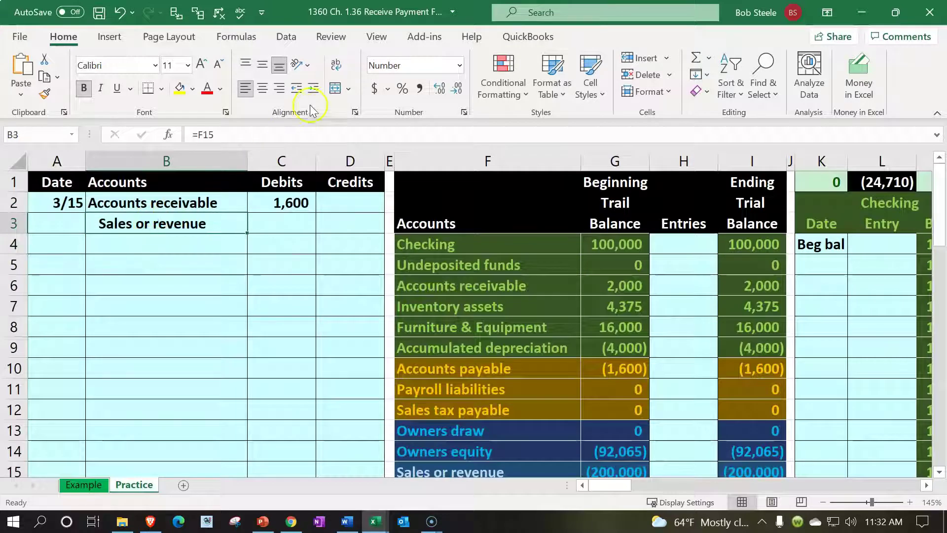
- Enter the Sales or revenue credit in cell D3 as the negative of the debit, -C2
left_click(337, 225)
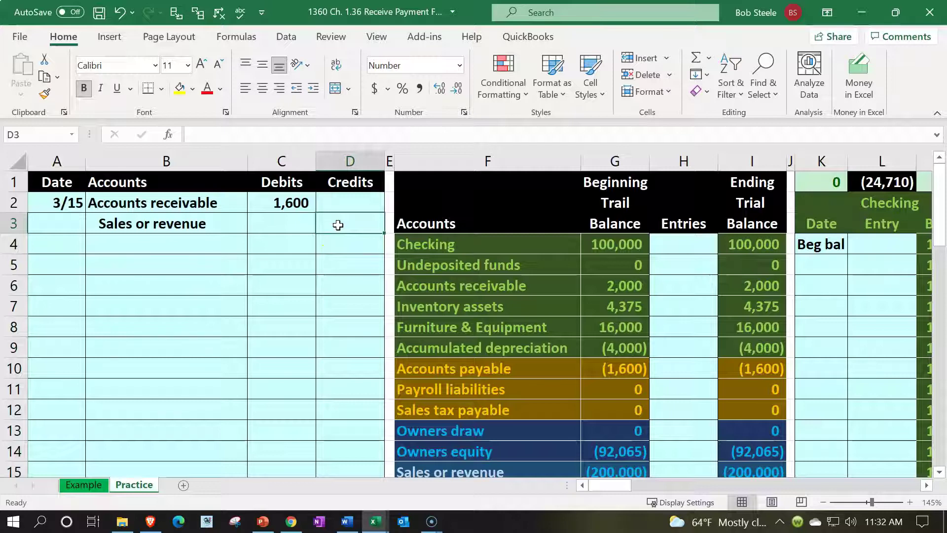
type("-")
key("Left")
key("Up")
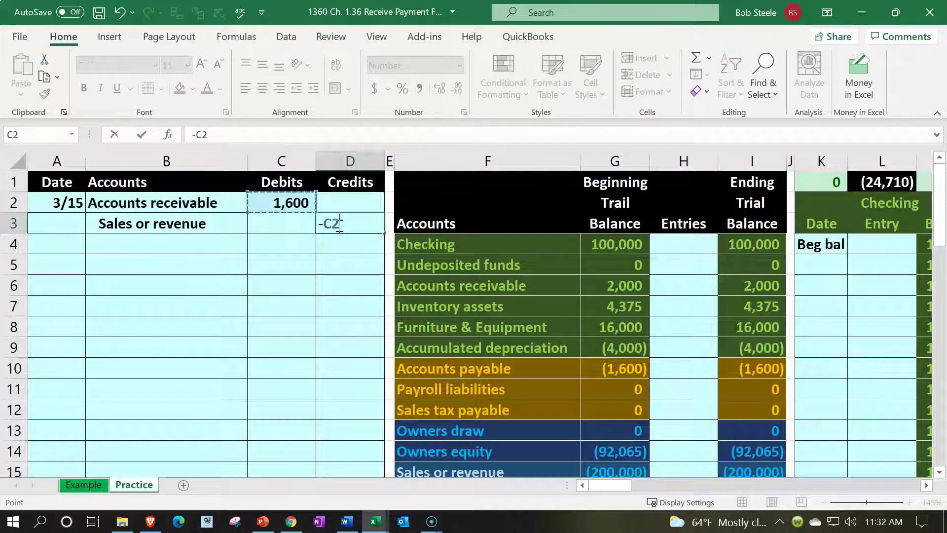
key("Return")
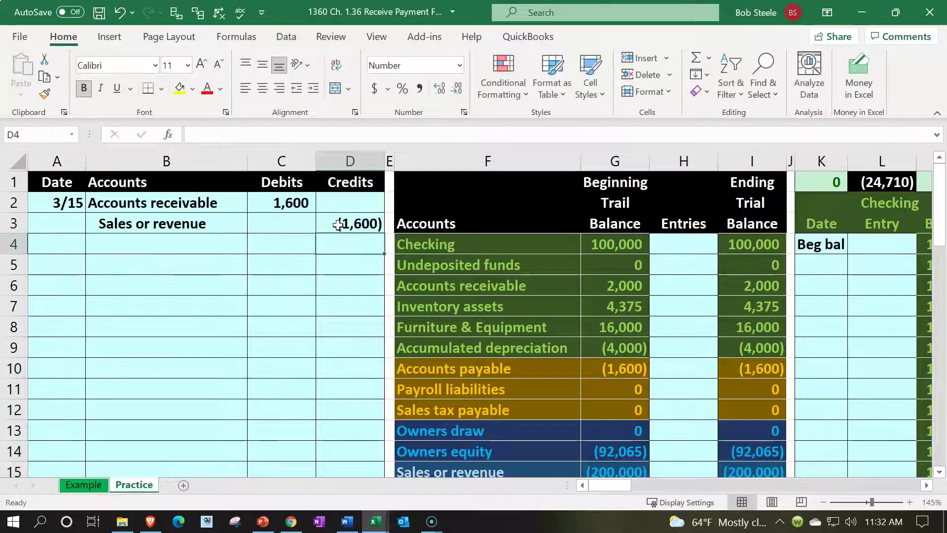
- Post the receivable debit to the trial balance by entering =C2 in Accounts receivable's Entries cell, H6
left_click(301, 209)
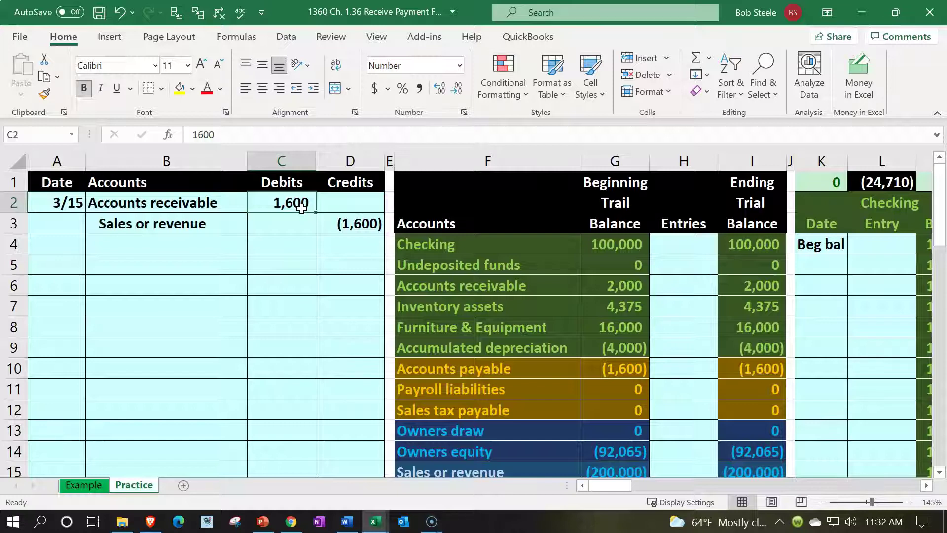
left_click_drag(238, 203, 253, 193)
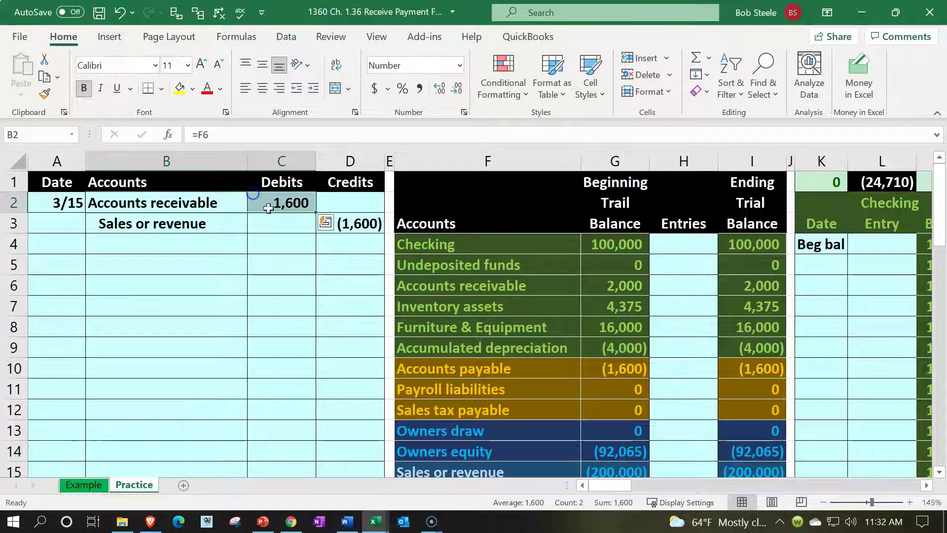
left_click(362, 283)
key("Right")
key("Right")
key("Right")
key("Right")
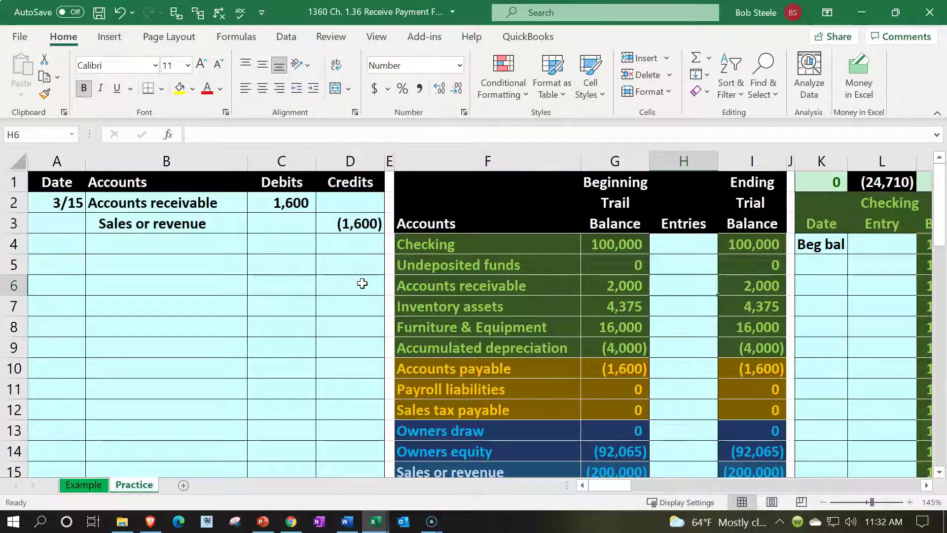
type("=")
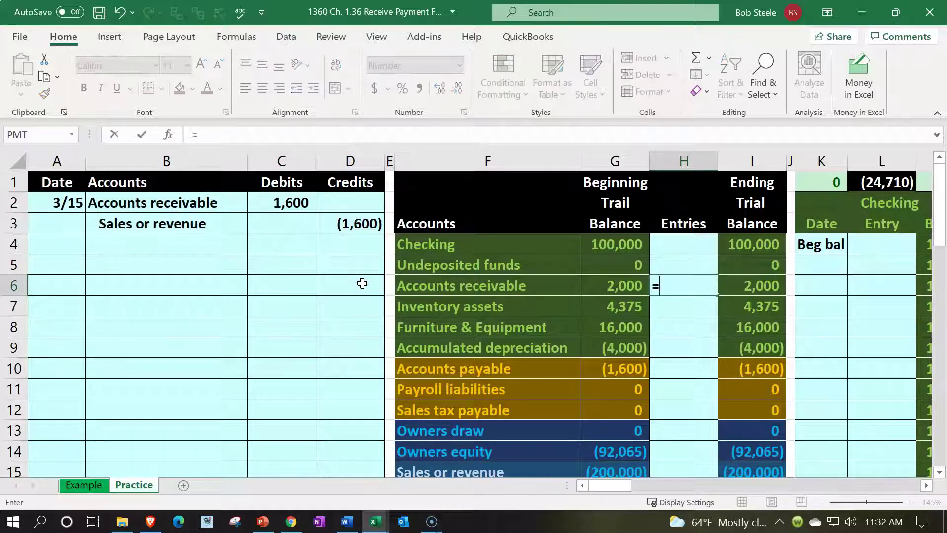
key("Left")
key("Left")
key("Left")
key("Left")
key("Left")
key("Up")
key("Up")
key("Up")
key("Up")
key("Return")
key("Up")
key("Left")
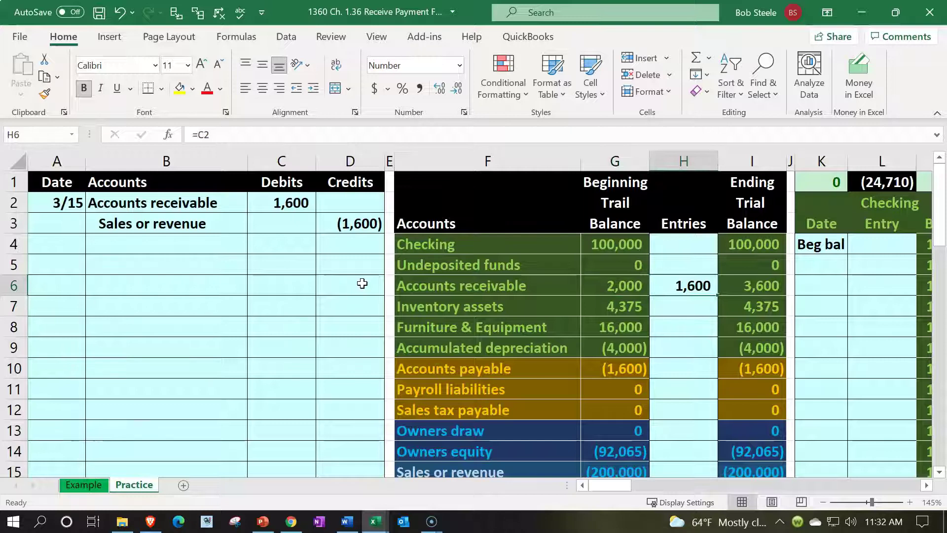
key("Right")
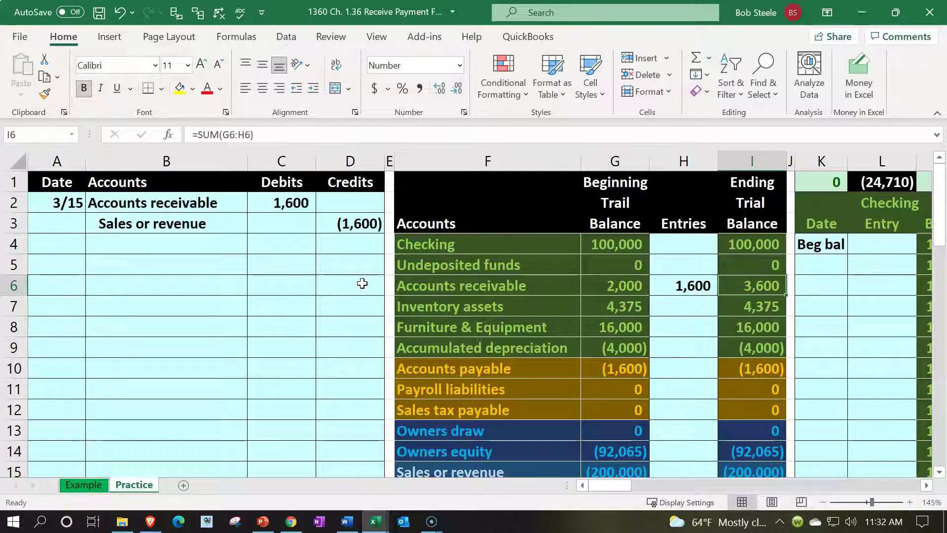
- Post the sales credit to the trial balance by entering =D3 in the Entries cell for Sales or revenue, H15
left_click_drag(236, 222, 330, 224)
scroll(353, 325, "down", 3)
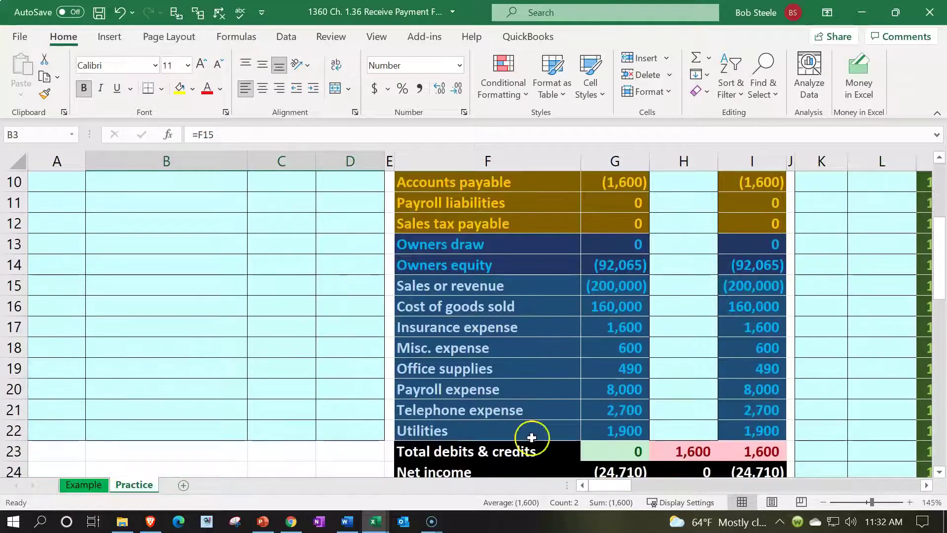
left_click(744, 450)
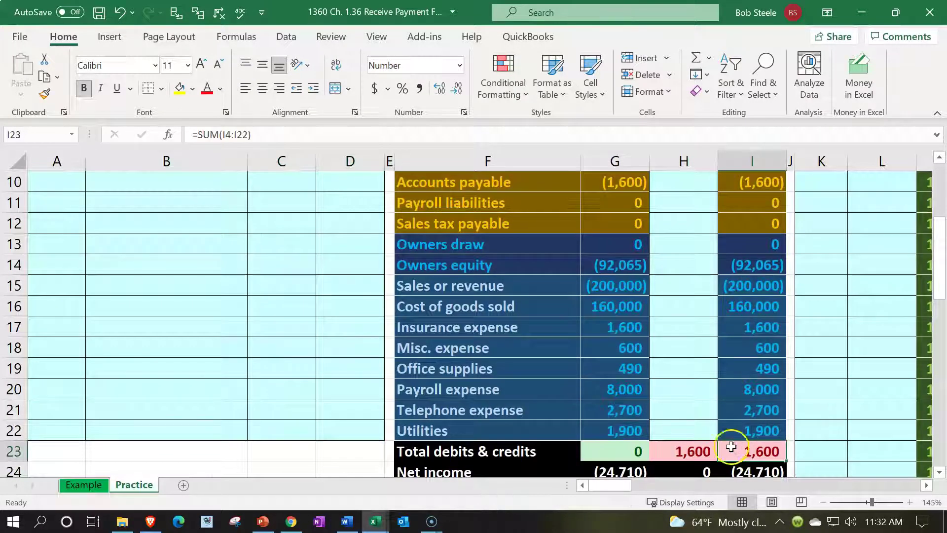
left_click(689, 286)
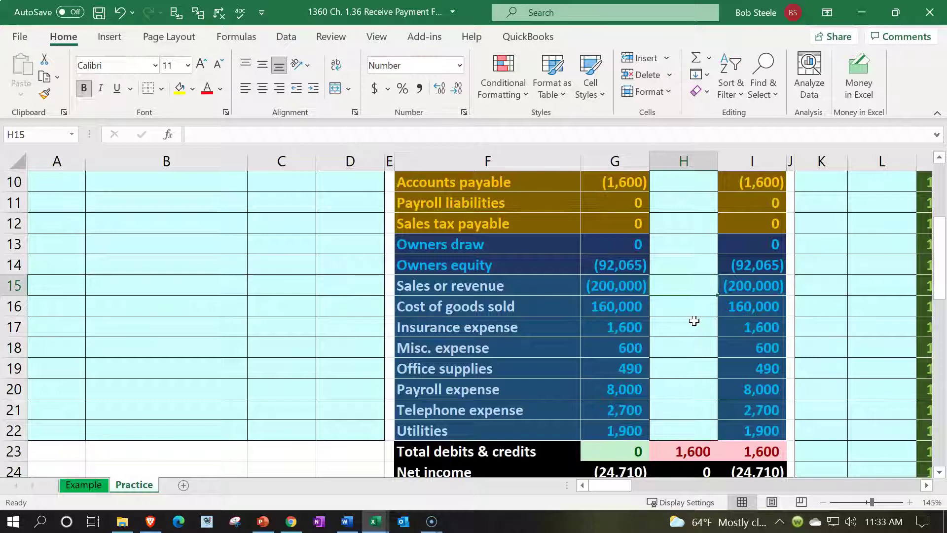
scroll(688, 331, "down", 1)
scroll(623, 398, "up", 1)
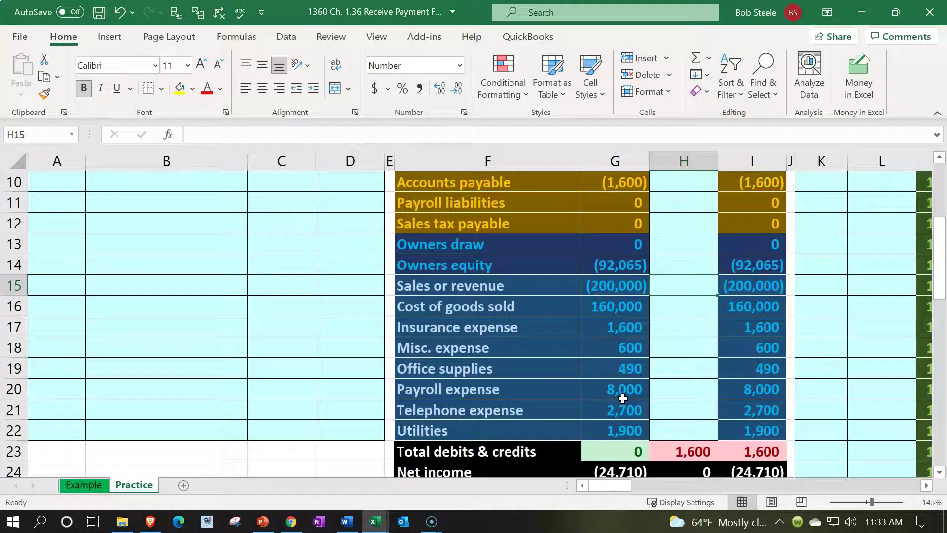
type("=")
scroll(624, 398, "up", 3)
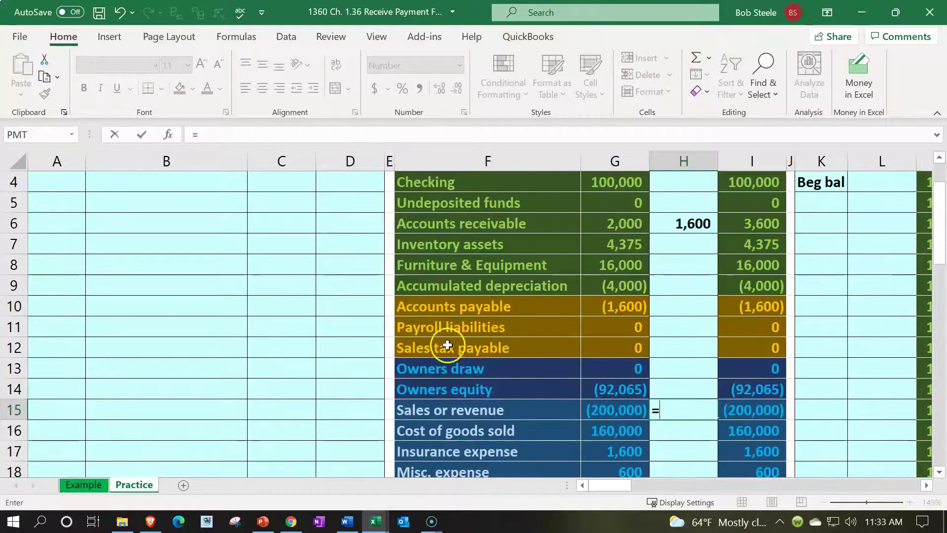
left_click(356, 225)
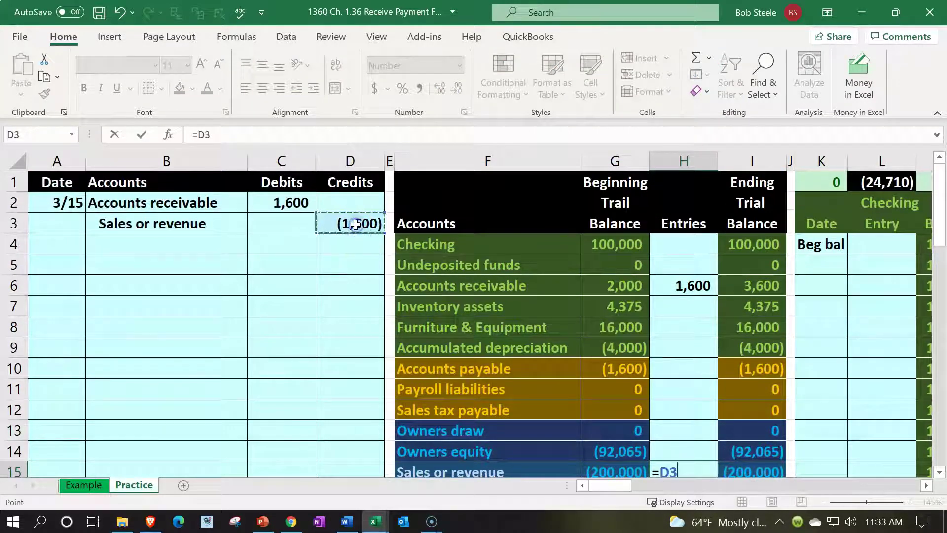
key("Return")
- Check the Sales or revenue ending balance and the beginning, entry and ending amounts for Net income in row 24
scroll(355, 224, "down", 1)
key("Up")
key("Left")
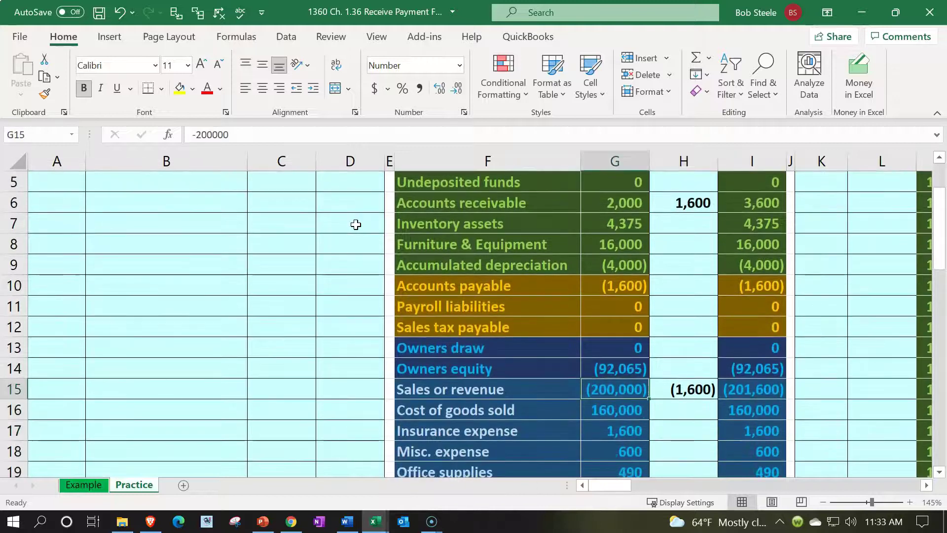
key("Right")
key("Right")
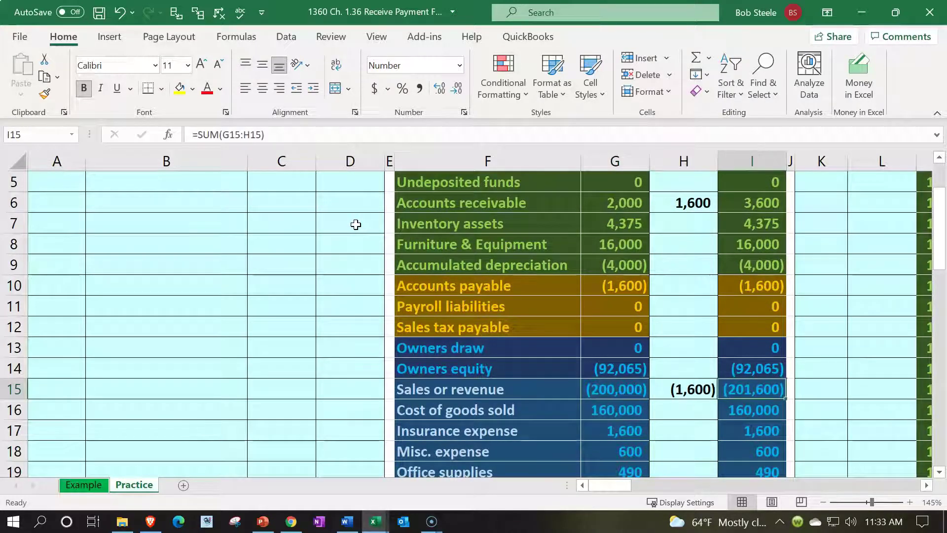
scroll(441, 271, "down", 3)
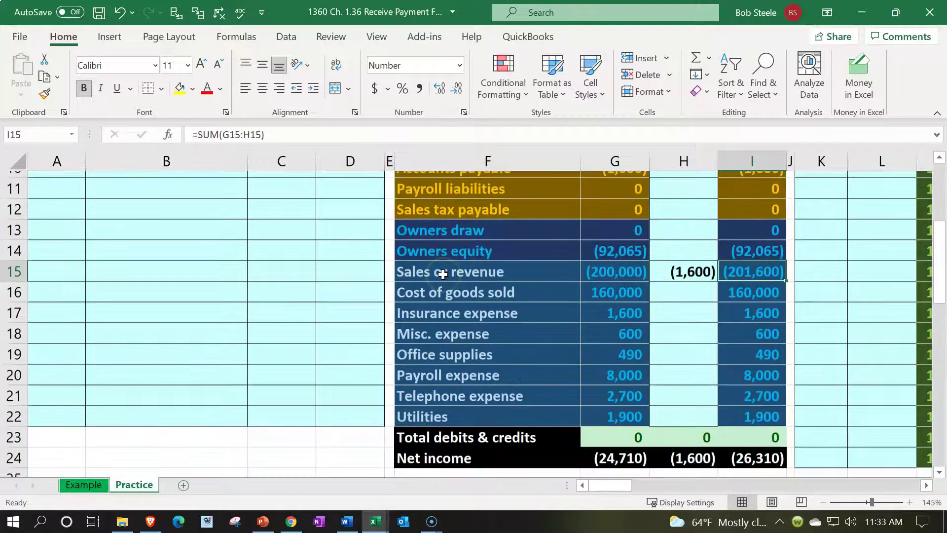
left_click(606, 389)
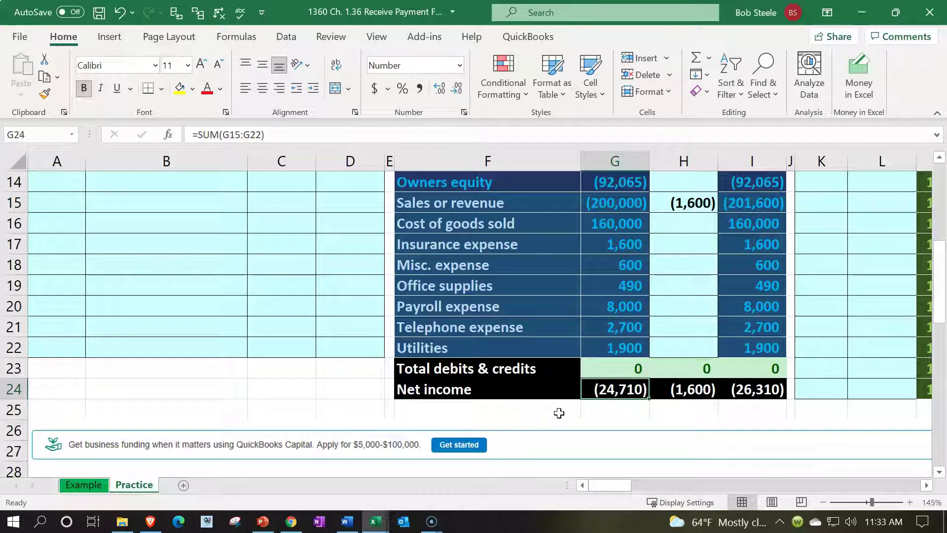
key("Right")
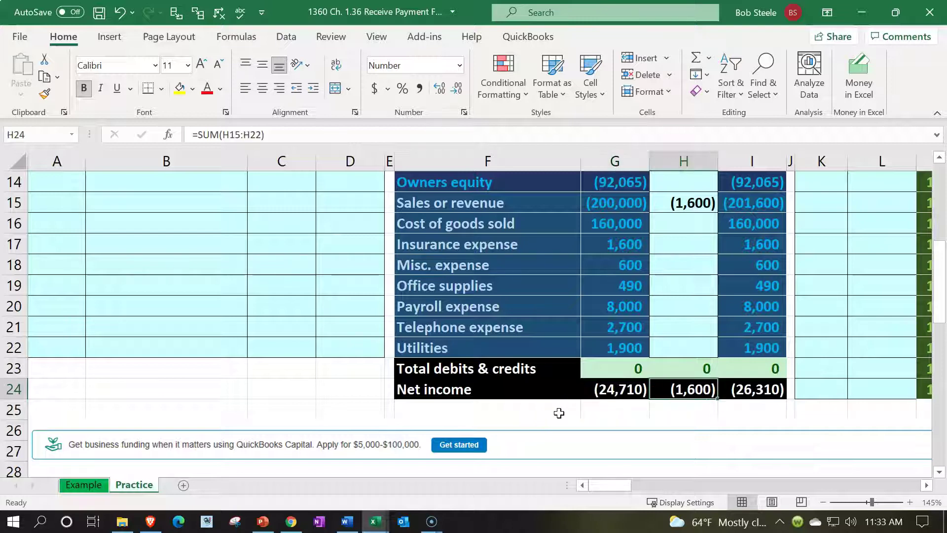
key("Right")
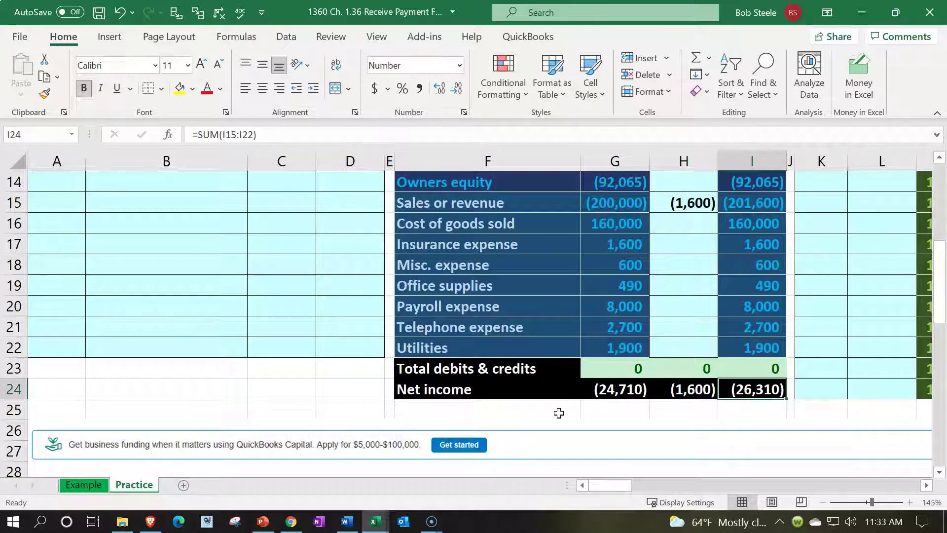
scroll(558, 413, "up", 5)
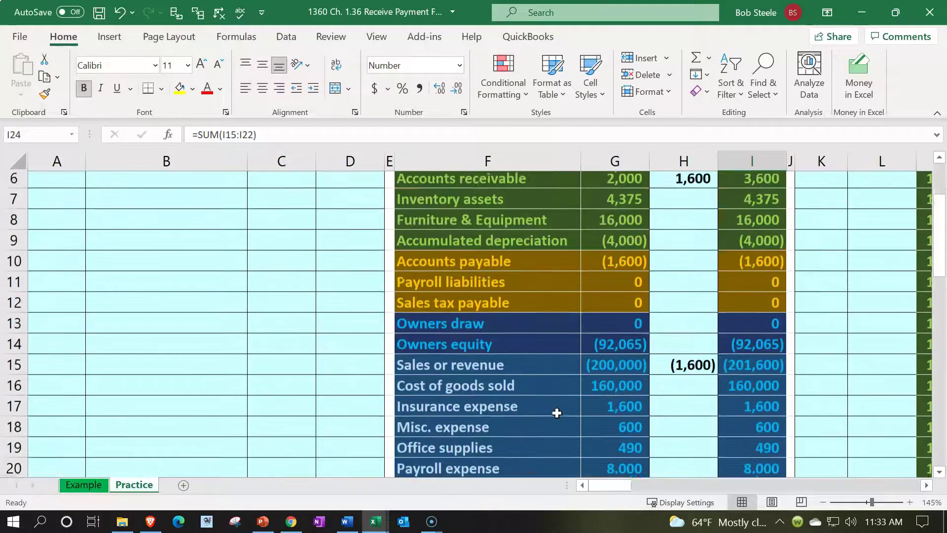
- Clear the leftover 4/15 date and zero entry from cells O20 and P20 of the Accounts receivable ledger
left_click(295, 215)
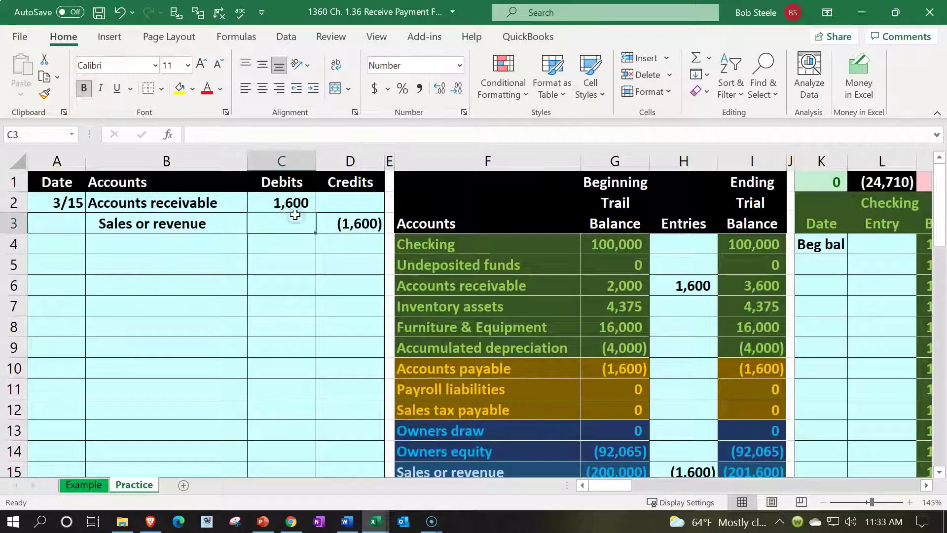
key("Up")
key("Left")
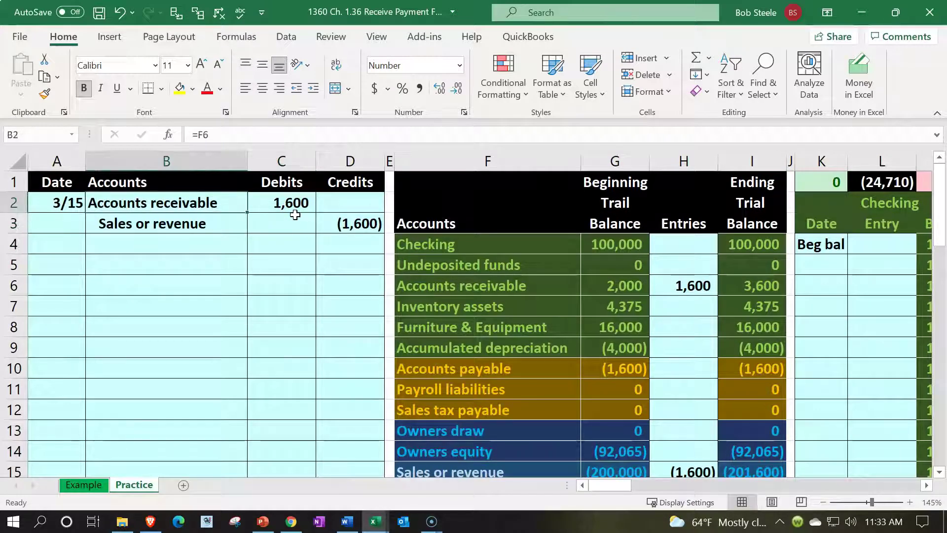
key("Down")
key("Down")
key("Down")
key("Down")
key("Right")
key("Right")
key("Right")
key("Right")
key("Right")
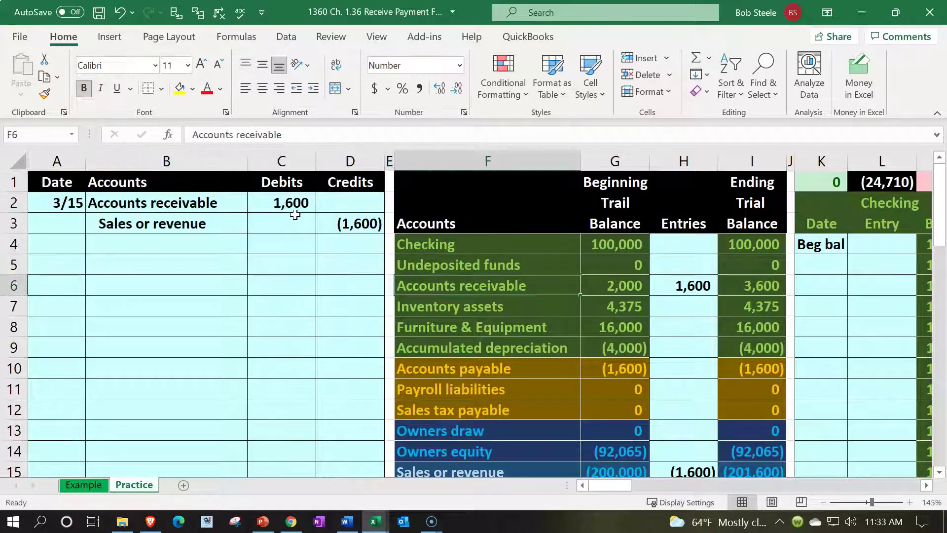
key("Right")
key("Right")
key("Right")
key("Right")
key("Right")
key("Right")
key("Right")
key("Right")
key("Right")
key("Right")
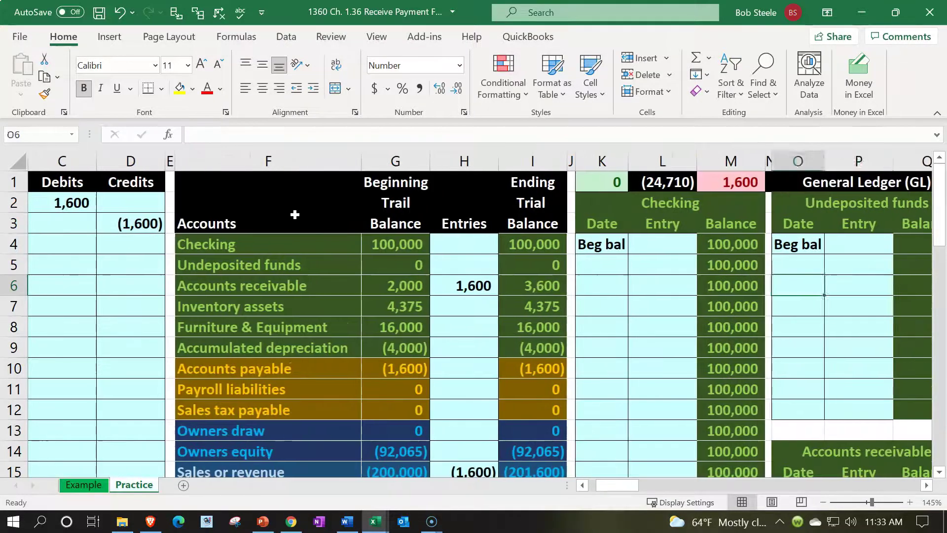
key("Right")
key("Down")
key("Down")
key("Down")
key("Down")
key("Down")
key("Down")
key("Down")
key("Down")
key("Down")
key("Down")
key("Down")
key("Down")
key("Down")
key("Down")
key("Down")
key("Left")
key("Left")
key("Left")
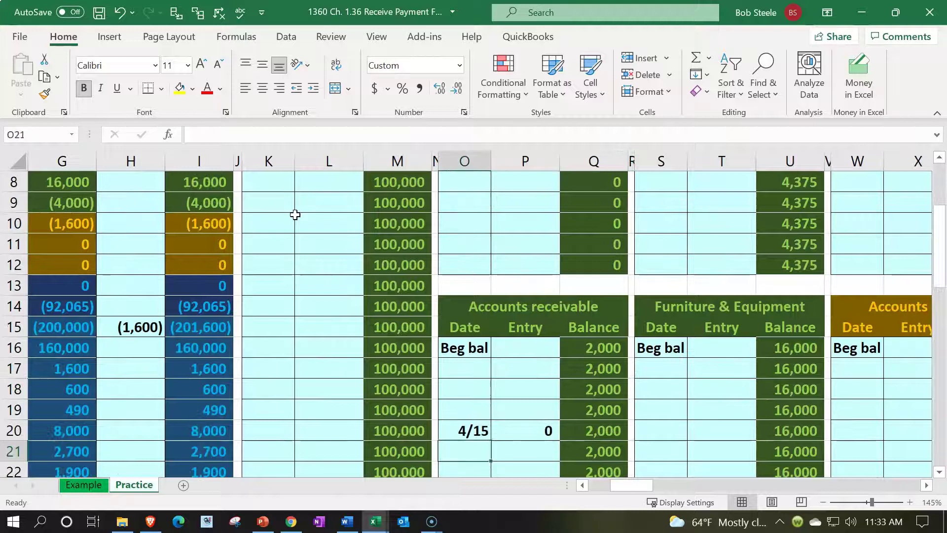
key("Up")
key("Right")
key("Up")
key("Up")
key("Up")
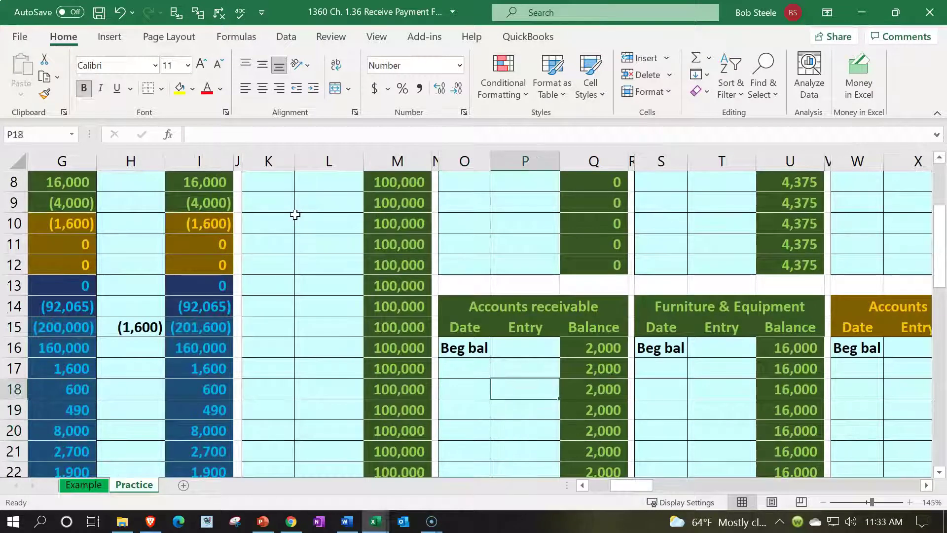
- Enter the date 3/15 in cell O17, directly under the beginning balance in the Accounts receivable ledger
key("Left")
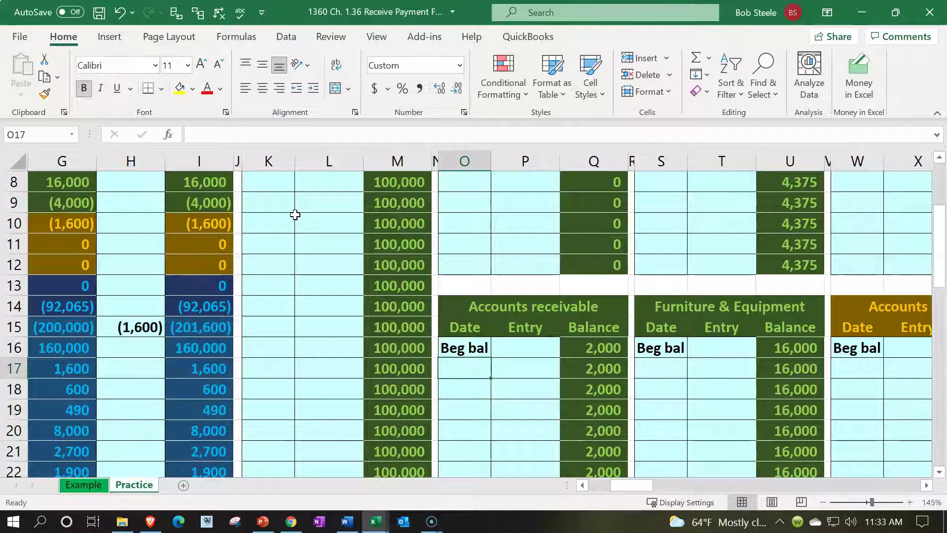
type("3/15")
key("Return")
key("Up")
- Post the receivable debit to the Accounts receivable ledger by entering =C2 in Entry cell P17
key("Right")
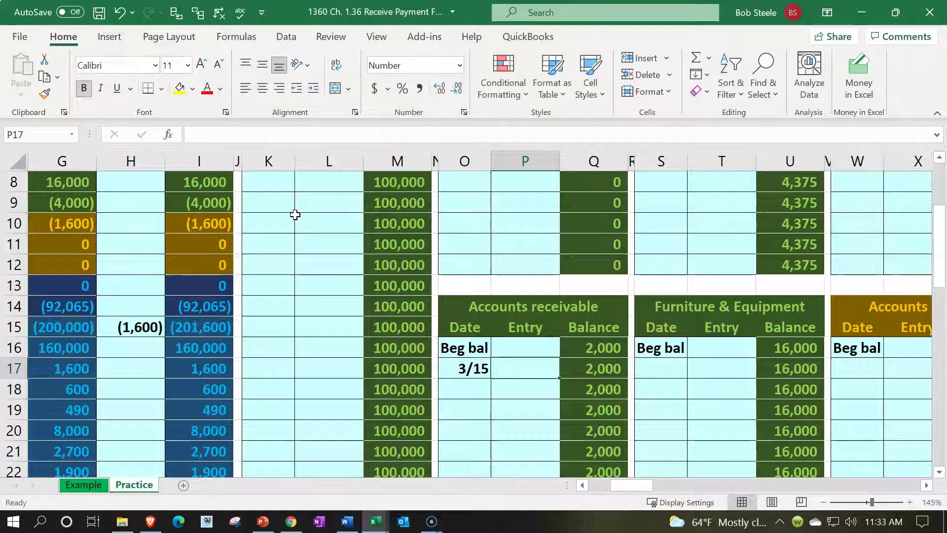
type("=")
key("Left")
key("Left")
key("Left")
key("Left")
key("Left")
key("Left")
key("Left")
key("Left")
key("Left")
key("Left")
key("Left")
key("Left")
key("Left")
key("Left")
key("Left")
key("Up")
key("Up")
key("Up")
key("Up")
key("Up")
key("Up")
key("Up")
key("Up")
key("Up")
key("Up")
key("Up")
key("Up")
key("Up")
key("Up")
key("Up")
key("Up")
key("Right")
key("Right")
key("Down")
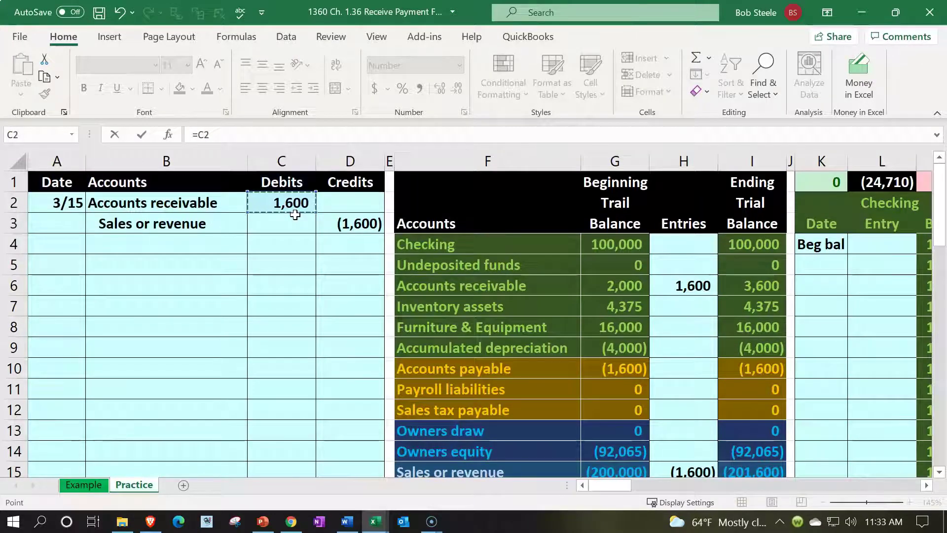
key("Return")
key("Right")
key("Up")
key("Left")
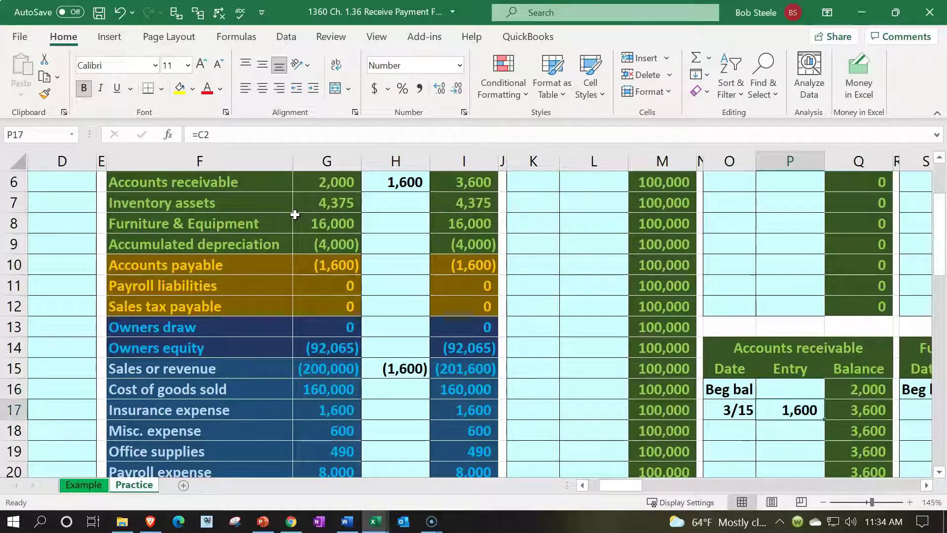
- Compare the Accounts receivable ledger balance with its trial balance ending amount and inspect the ledger check total in K1
key("Right")
key("Left")
key("Left")
key("Left")
key("Left")
key("Left")
key("Left")
key("Left")
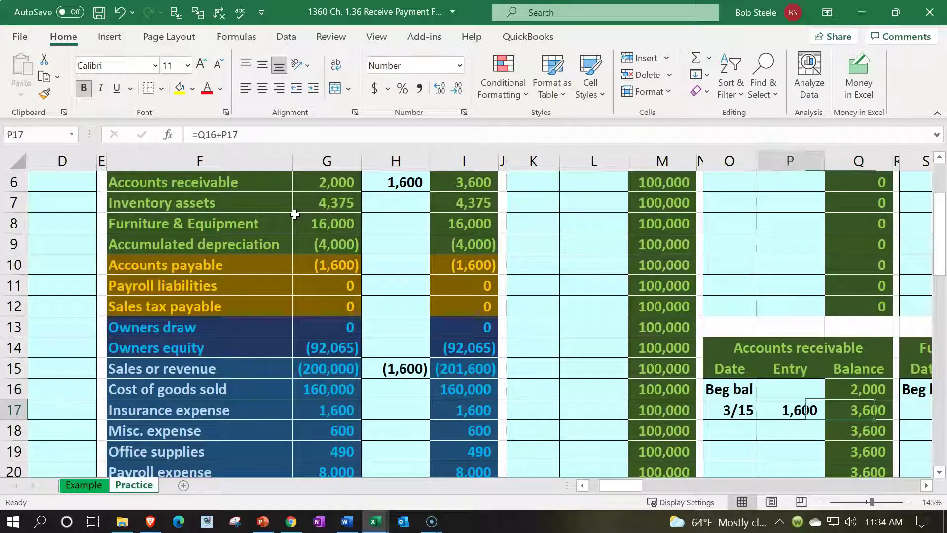
key("Up")
key("Up")
key("Up")
key("Up")
key("Up")
key("Up")
key("Up")
key("Up")
key("Up")
key("Up")
key("Up")
key("Up")
key("Up")
key("Up")
key("Up")
key("Up")
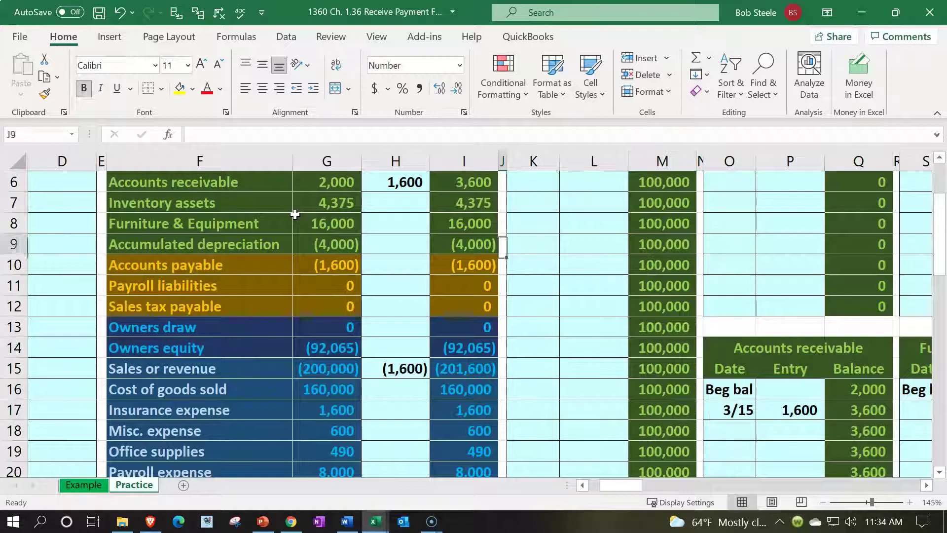
key("Down")
key("Down")
key("Down")
key("Down")
key("Down")
key("Left")
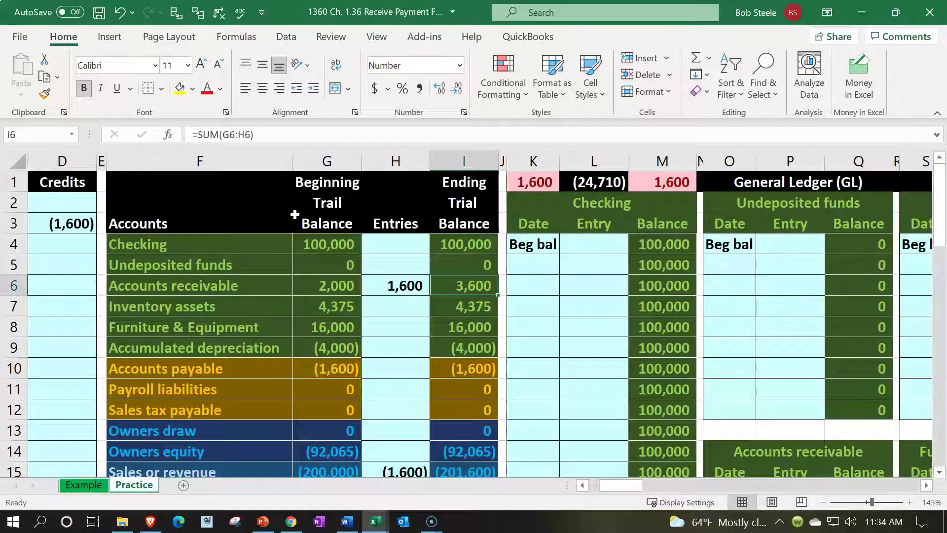
key("Up")
key("Up")
key("Up")
key("Up")
key("Up")
key("Right")
key("Right")
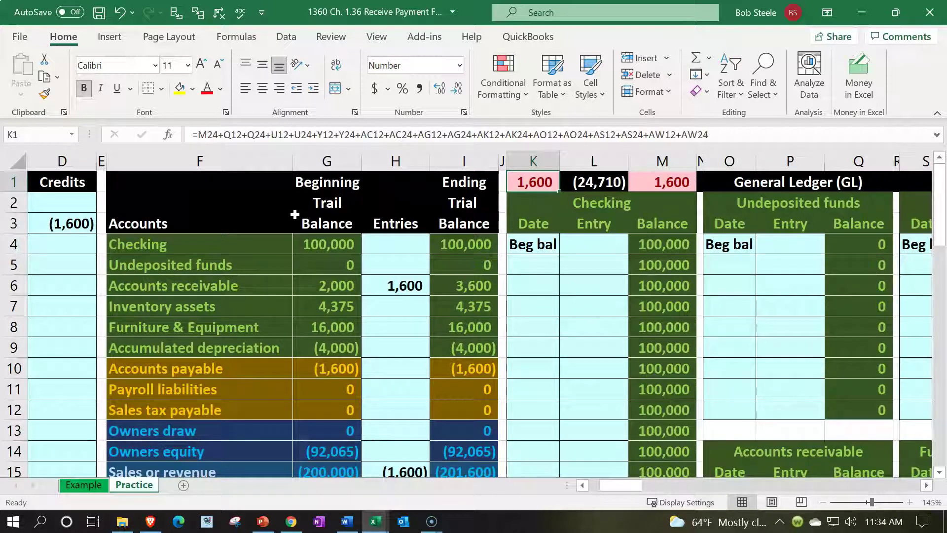
- Review the journal entry's Sales or revenue credit line and locate the matching account in the trial balance
key("ctrl+Home")
key("Down")
key("Down")
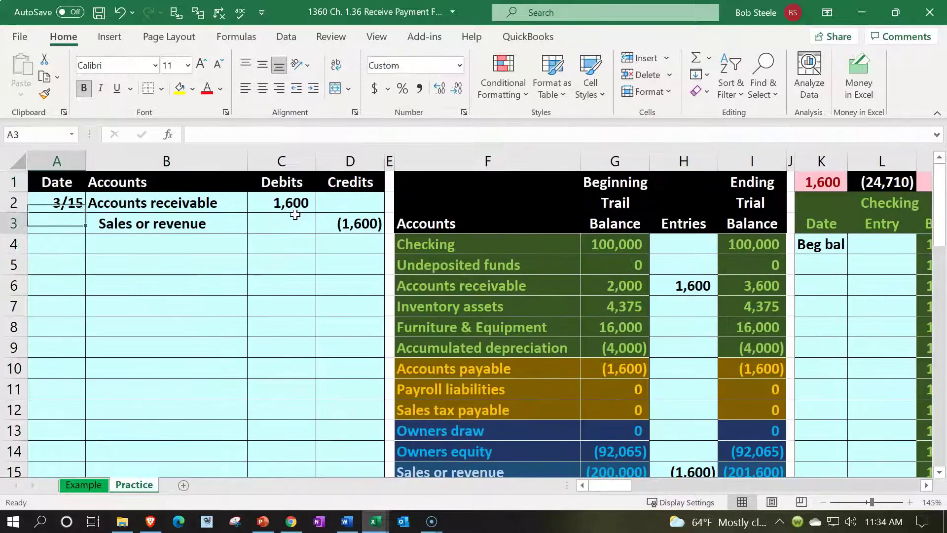
key("Right")
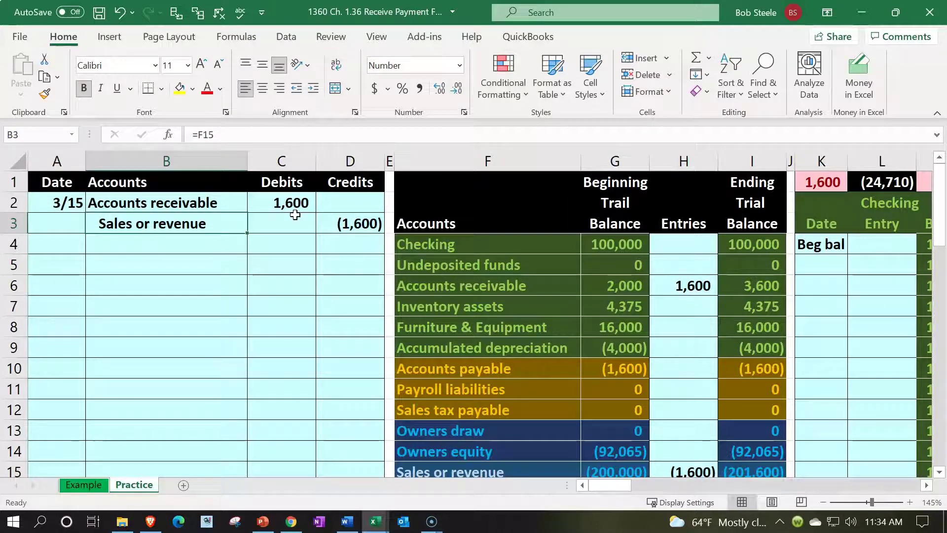
scroll(346, 287, "down", 1)
left_click(473, 408)
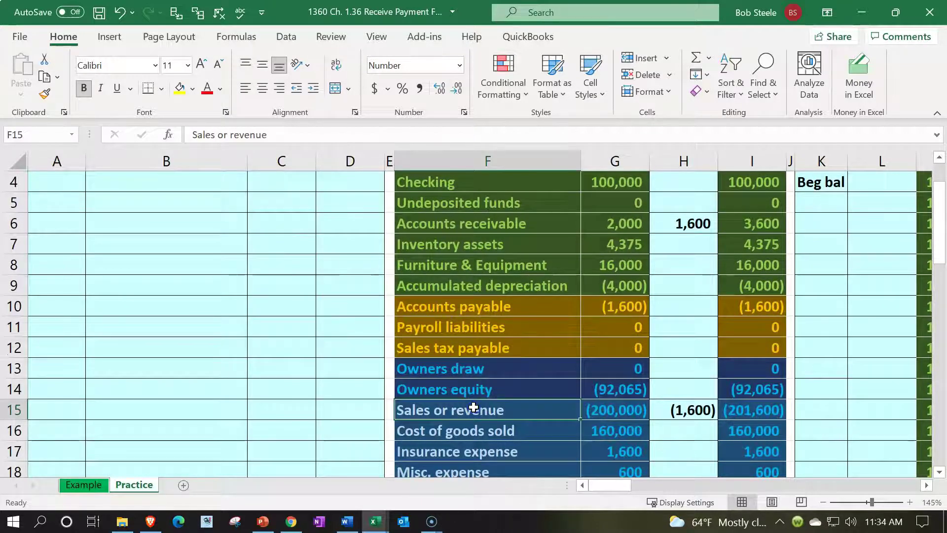
scroll(474, 407, "up", 1)
left_click(546, 297)
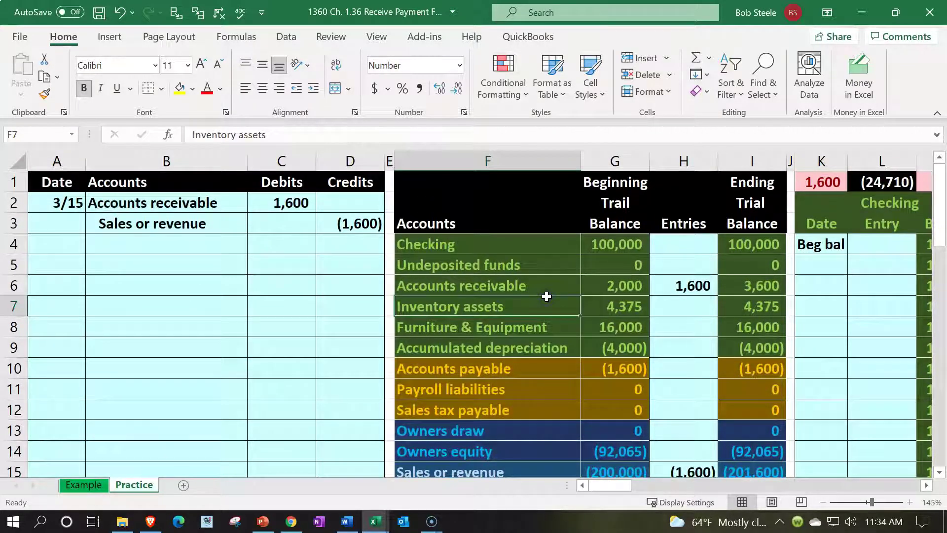
- Enter the date 3/15 in cell AI5, directly under the beginning balance in the Sales or revenue ledger
key("Right")
key("Right")
key("Right")
key("Right")
key("Right")
key("Right")
key("Right")
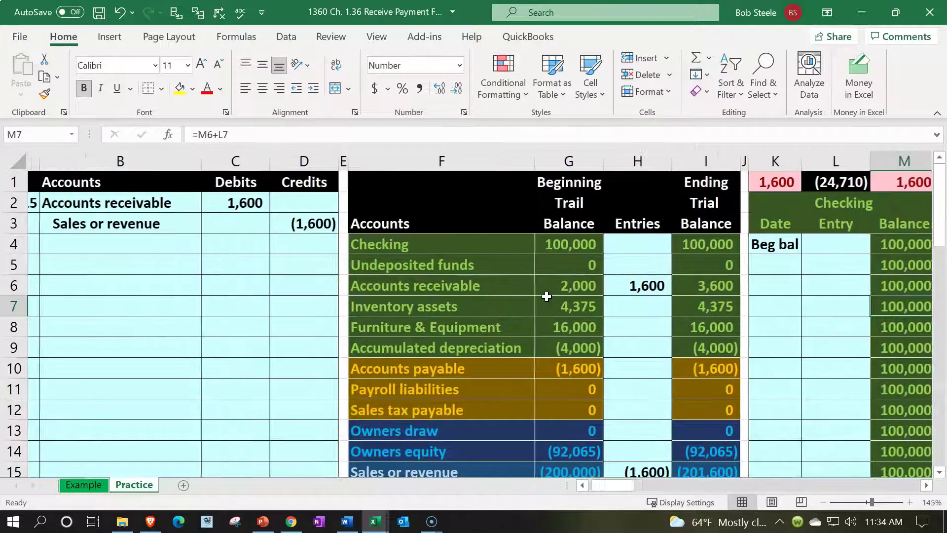
key("Right")
key("Right")
key("Right")
key("Right")
key("Right")
key("Right")
key("Right")
key("Right")
key("Right")
key("Right")
key("Right")
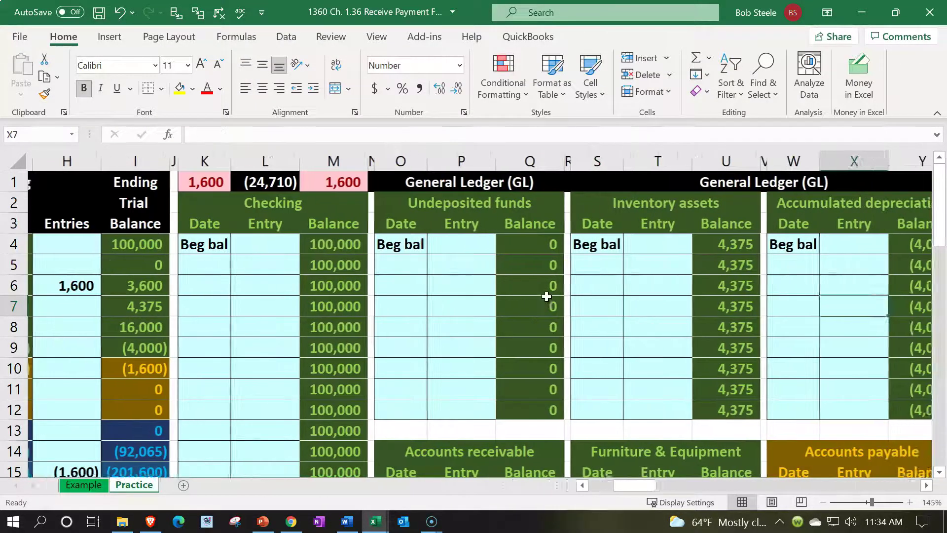
key("Right")
key("Right")
key("Right")
key("Right")
key("Right")
key("Right")
key("Right")
key("Right")
key("Right")
key("Right")
key("Right")
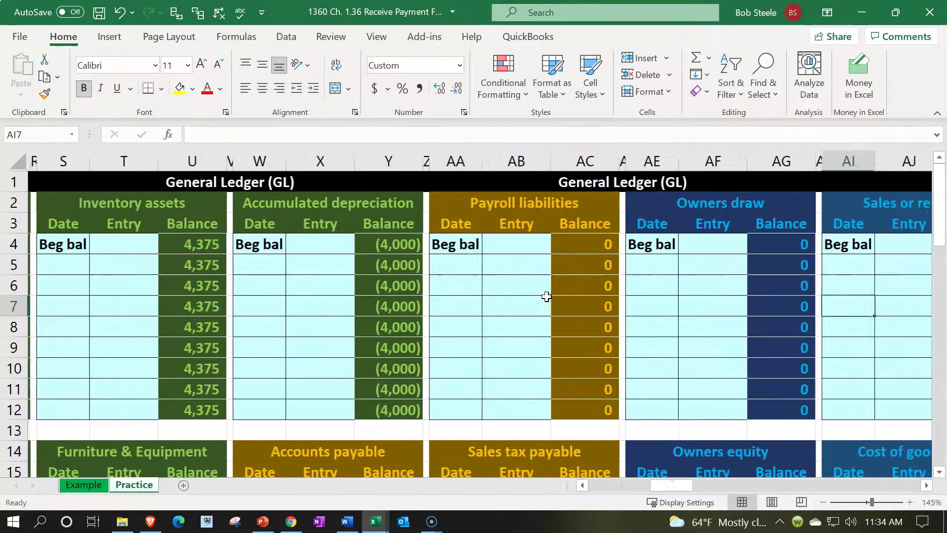
key("Right")
key("Right")
key("Right")
key("Right")
key("Right")
key("Up")
key("Up")
key("Up")
key("Left")
key("Left")
key("Left")
key("Left")
key("Left")
key("Down")
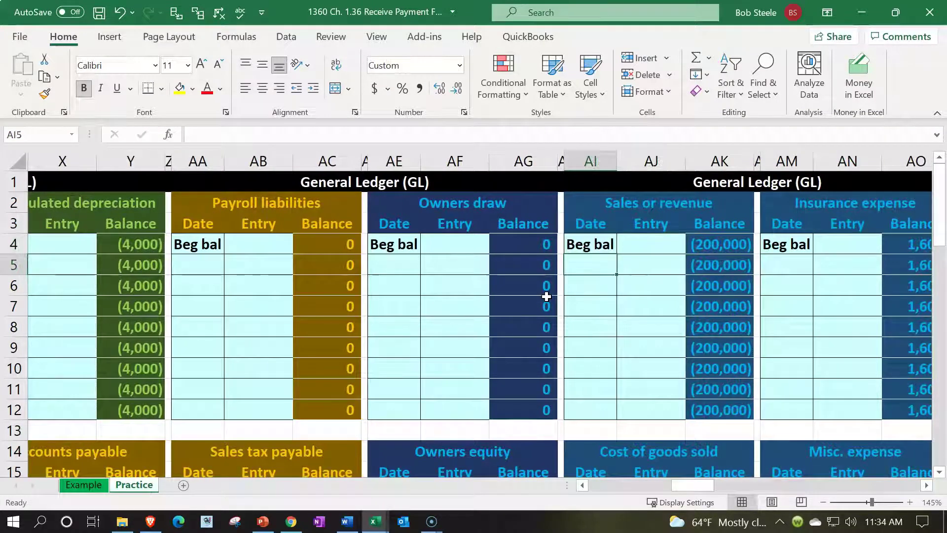
type("3")
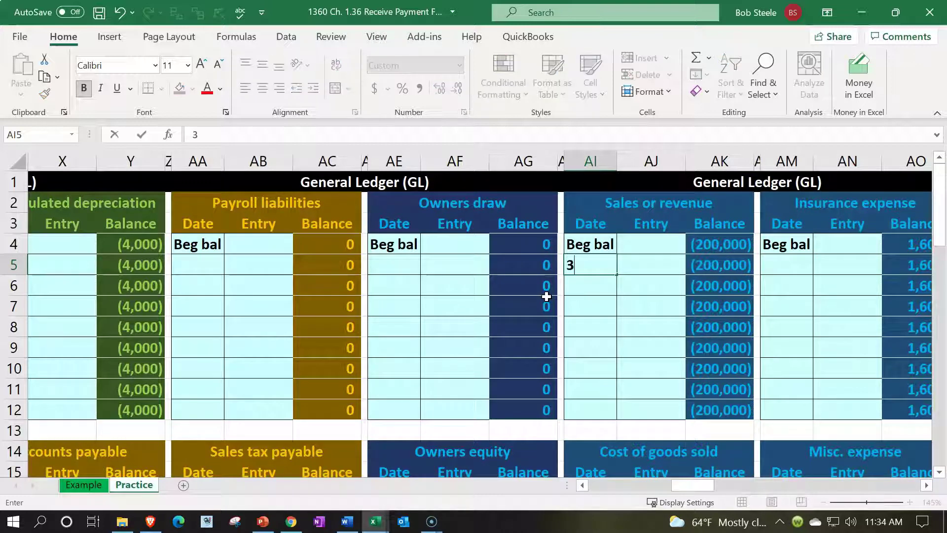
type("/15")
key("Return")
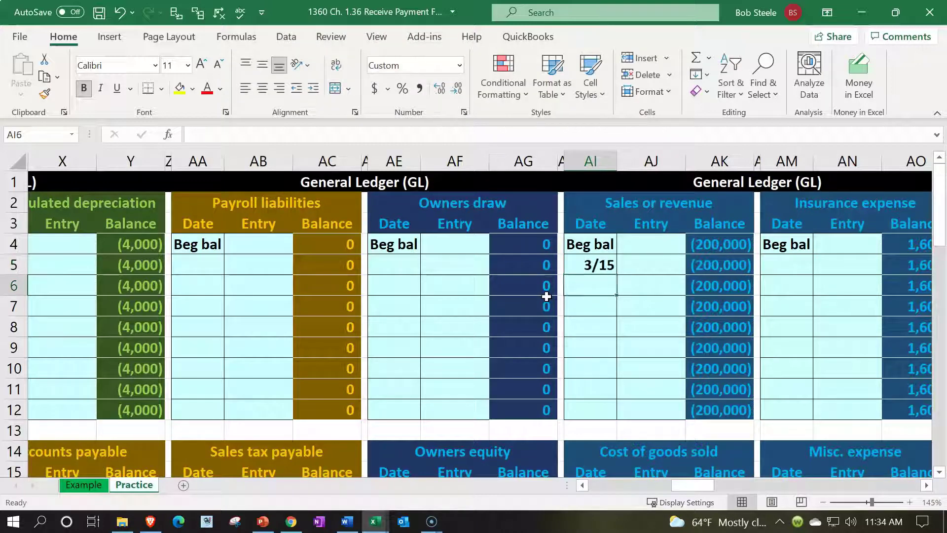
- Post the revenue credit to the Sales or revenue ledger by entering =D3 in Entry cell AJ5
key("Up")
key("Right")
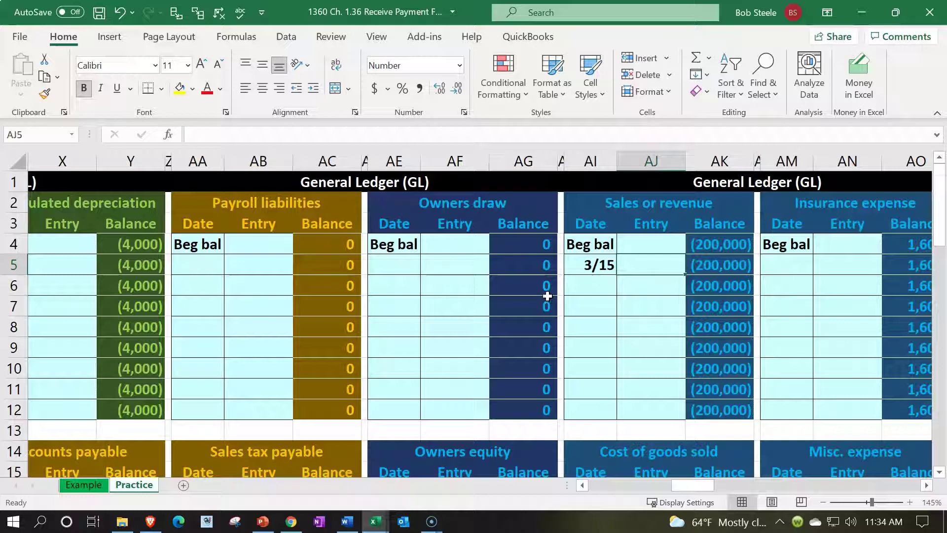
type("=")
key("Left")
key("Left")
key("Left")
key("Left")
key("Left")
key("Left")
key("Left")
key("Left")
key("Left")
key("Left")
key("Left")
key("Left")
key("Left")
key("Left")
key("Left")
key("Left")
key("Left")
key("Left")
key("Left")
key("Left")
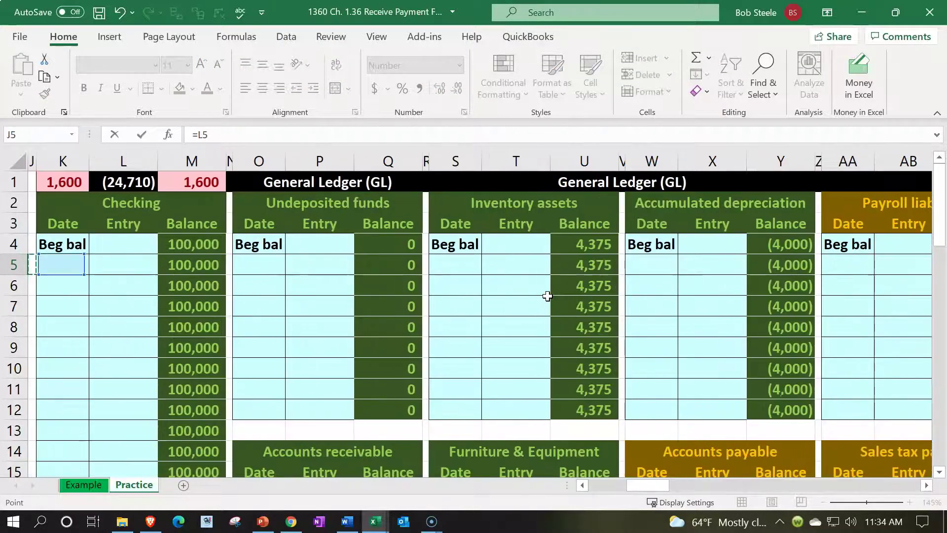
key("Left")
key("Left")
key("Left")
key("Left")
key("Left")
key("Left")
key("Left")
key("Left")
key("Left")
key("Right")
key("Right")
key("Right")
key("Up")
key("Up")
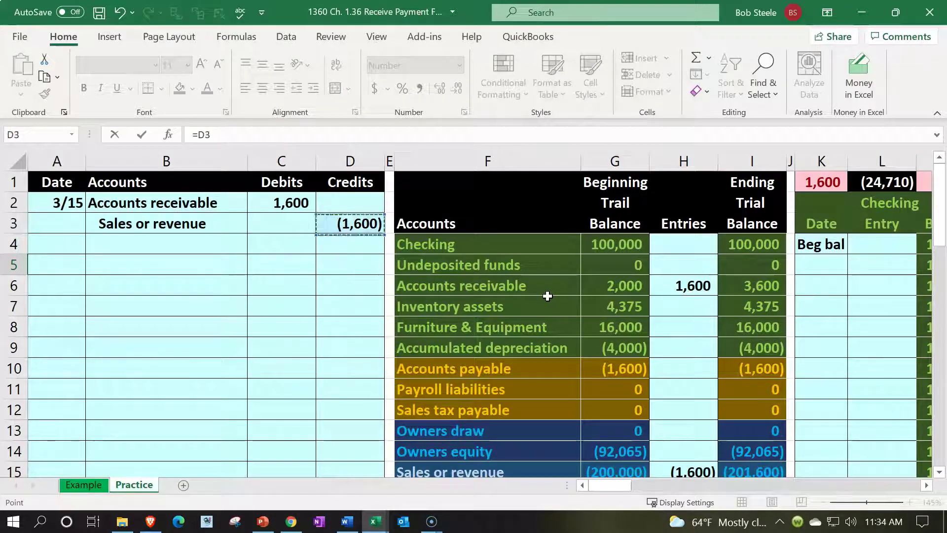
key("Return")
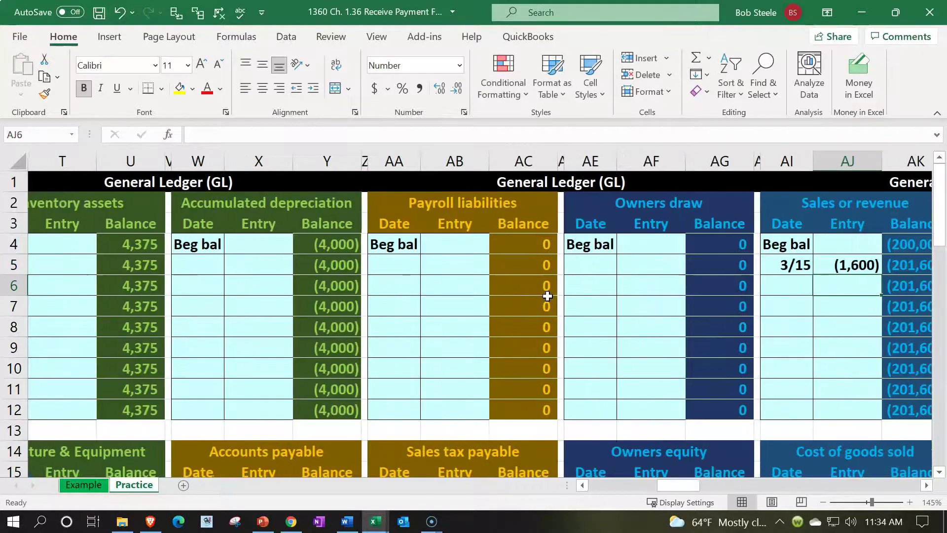
- Check the Sales or revenue ledger's beginning balance and posted entry, and compare its balance with the trial balance ending amount in I15
key("Right")
key("Up")
key("Up")
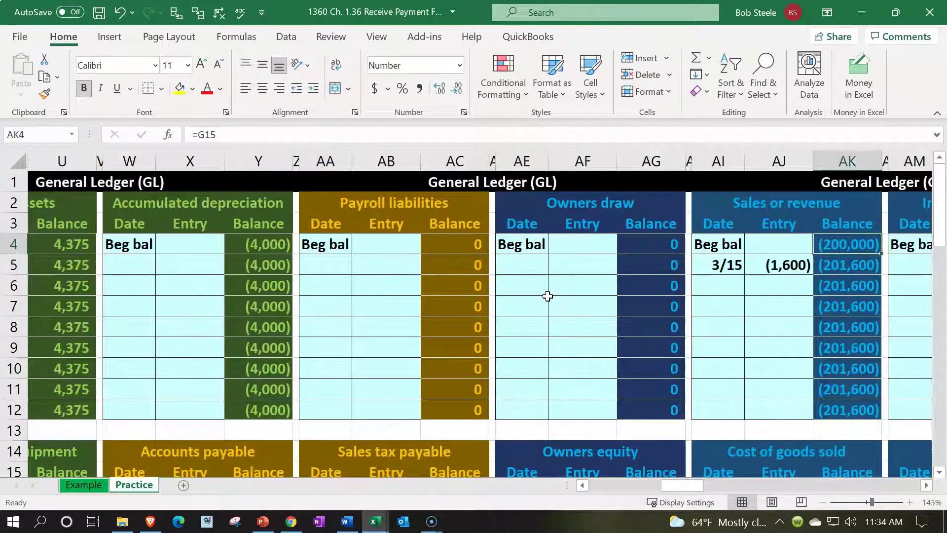
key("Left")
key("Down")
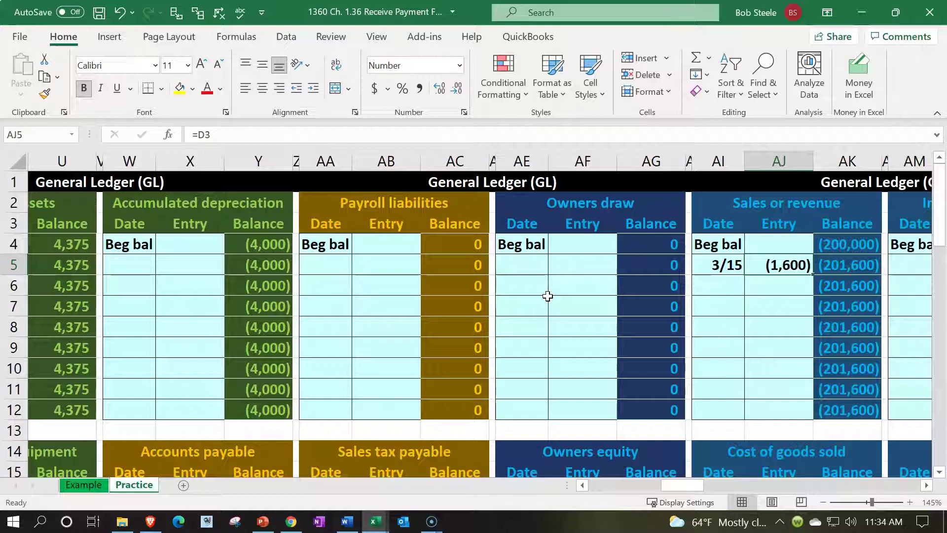
key("Right")
key("Left")
key("Left")
key("Left")
key("Left")
key("Left")
key("Left")
key("Left")
key("Left")
key("Left")
key("Left")
key("Left")
key("Left")
key("Left")
key("Left")
key("Left")
key("Left")
key("Left")
key("Left")
key("Left")
key("Left")
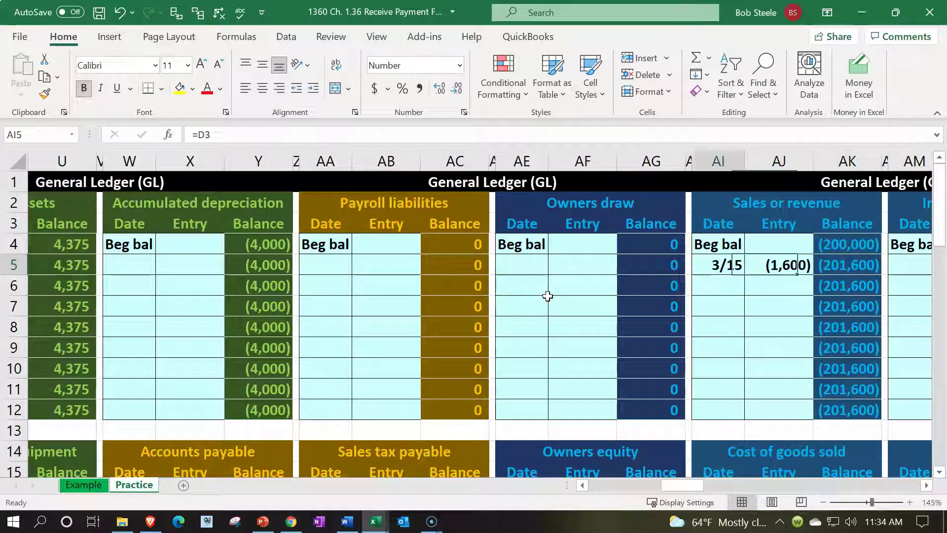
key("Left")
key("Left")
key("Left")
key("Left")
key("Left")
key("Left")
key("Left")
key("Left")
key("Left")
key("Left")
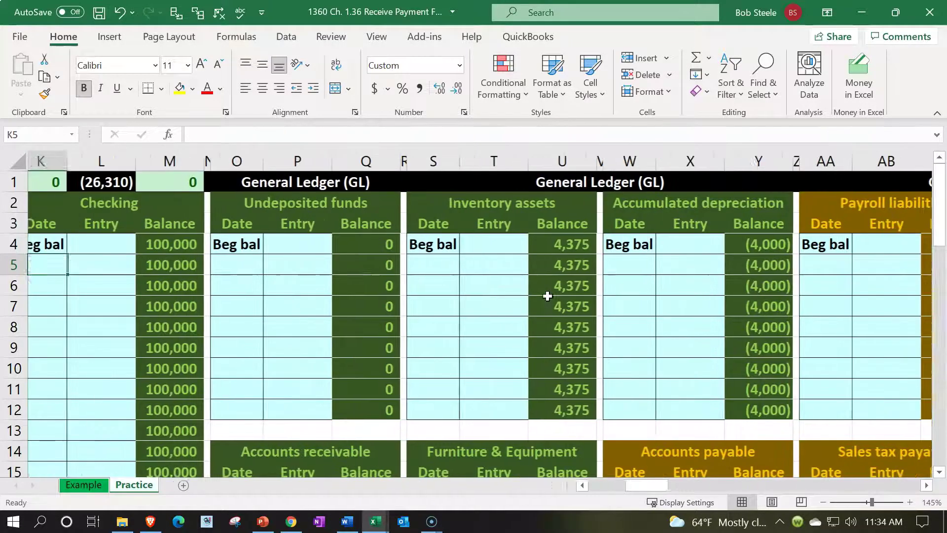
key("Left")
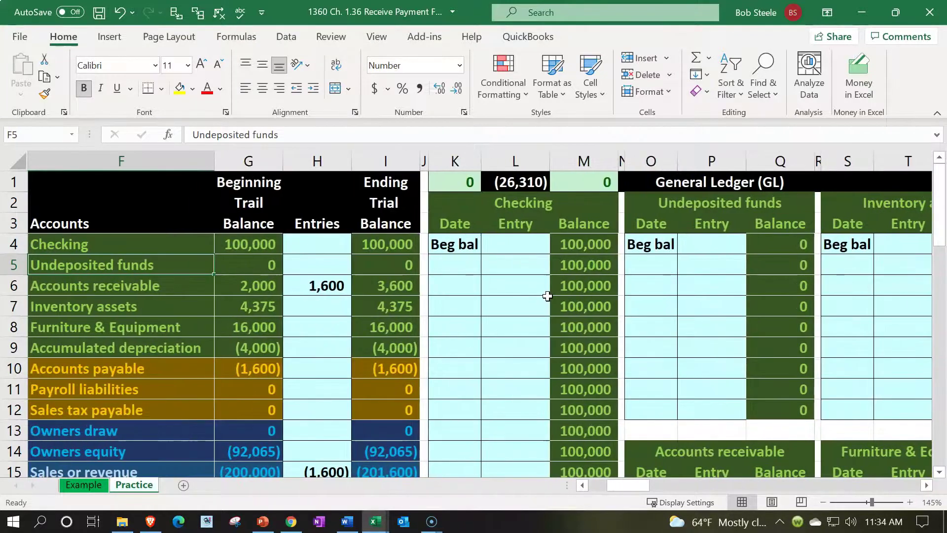
scroll(548, 296, "down", 1)
left_click(375, 405)
scroll(375, 404, "up", 1)
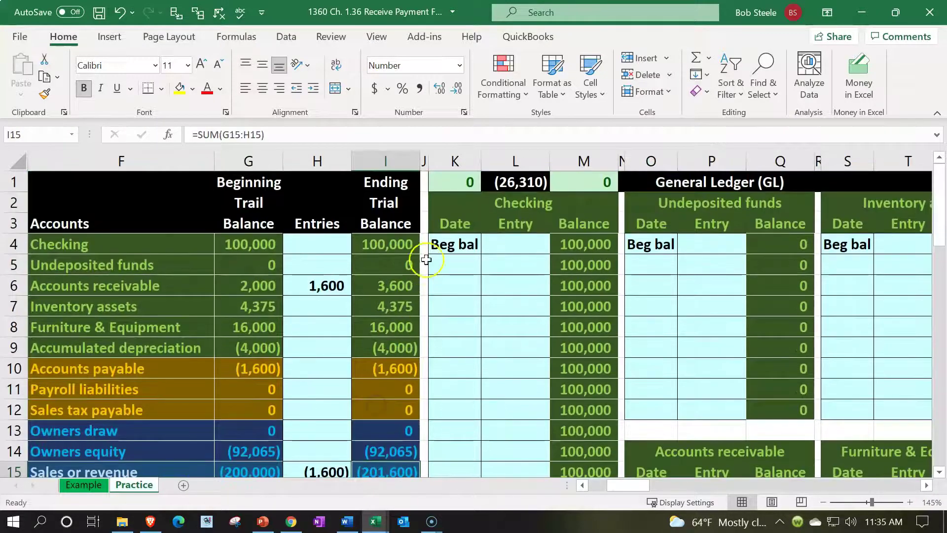
- Inspect the ledger check totals in cells K1 through M1
left_click(464, 186)
key("Right")
key("Right")
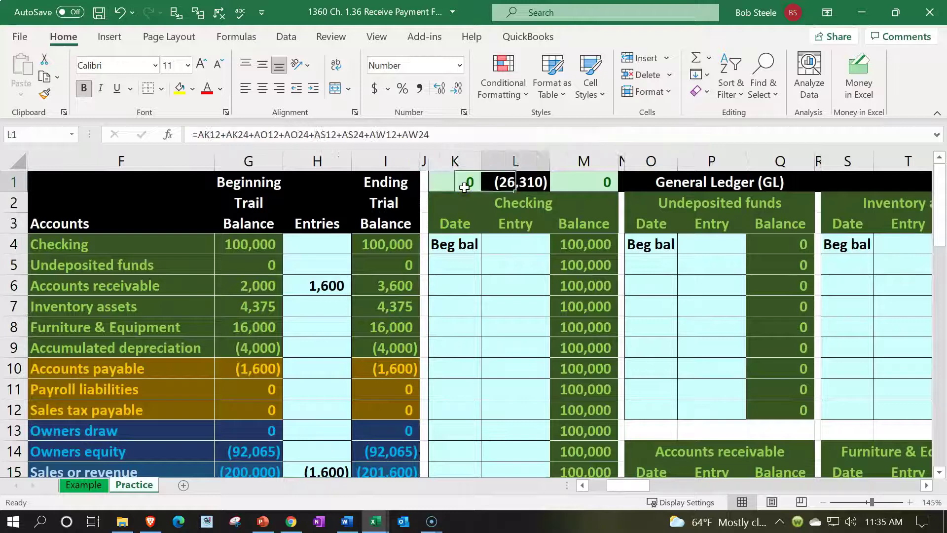
- Return to the journal and review the date and debit amount of the Accounts receivable line in row 2
key("Left")
key("Left")
key("Left")
key("Left")
key("Left")
key("Left")
key("Left")
key("Left")
key("Left")
key("Left")
key("Left")
key("Left")
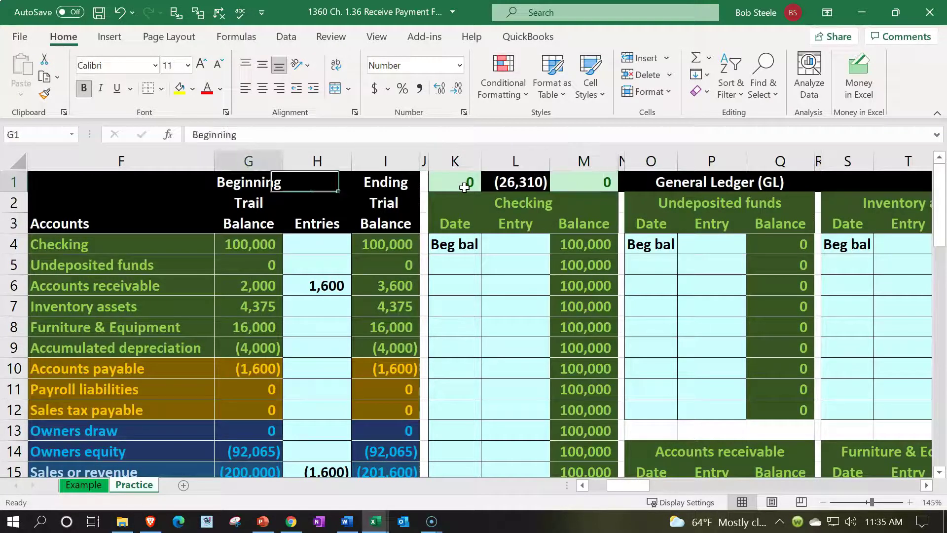
key("Down")
key("Down")
key("Down")
key("Down")
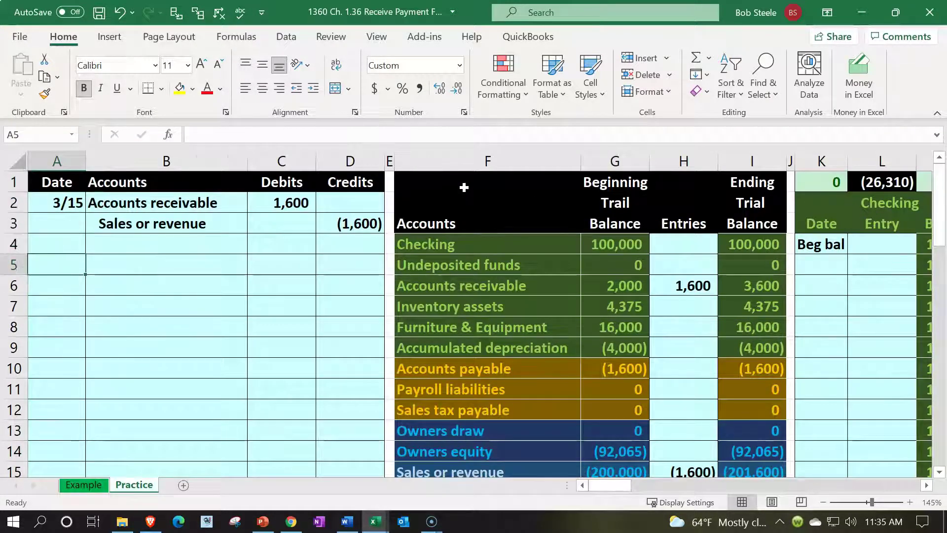
key("Up")
key("Up")
key("Up")
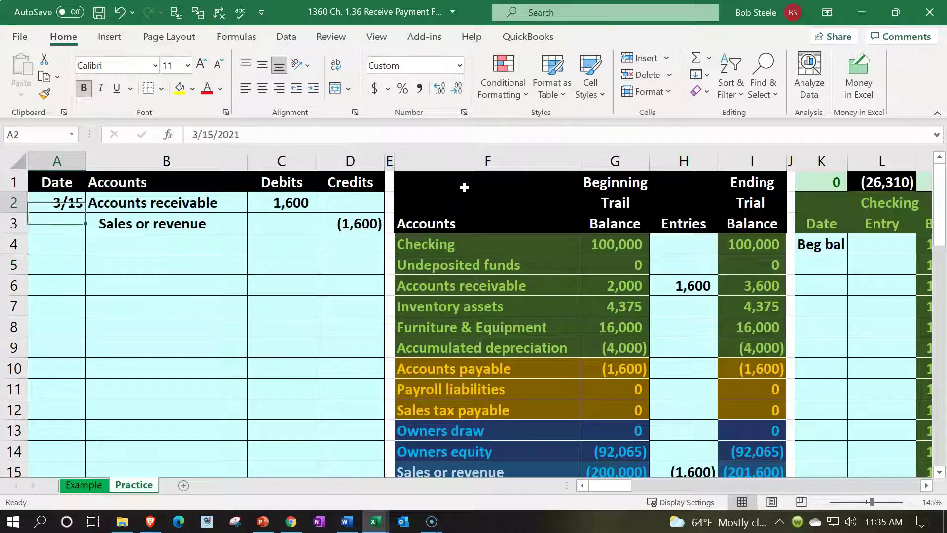
key("Right")
key("Right")
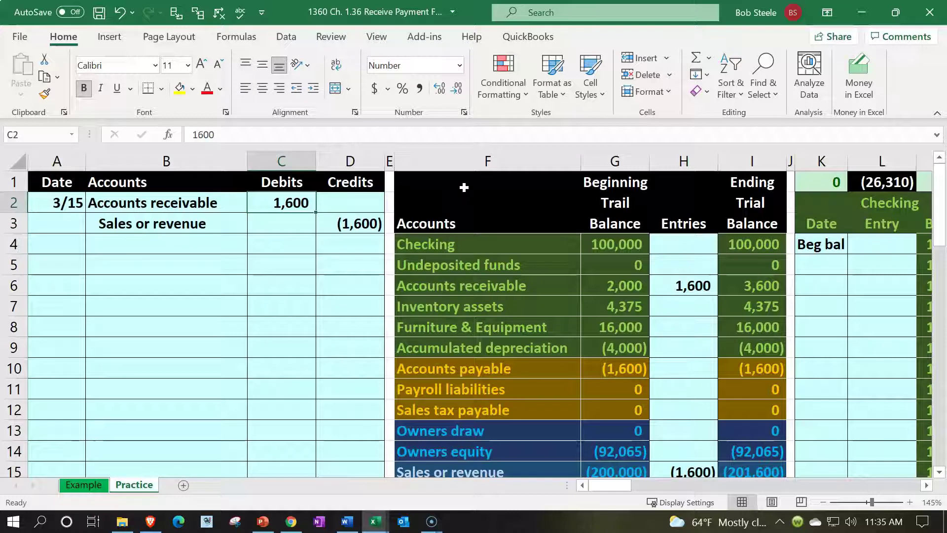
- Review the Accounts receivable row in the trial balance, through to its ending balance in I6
key("Down")
key("Down")
key("Down")
key("Down")
key("Down")
key("Right")
key("Right")
key("Right")
key("Right")
key("Right")
key("Right")
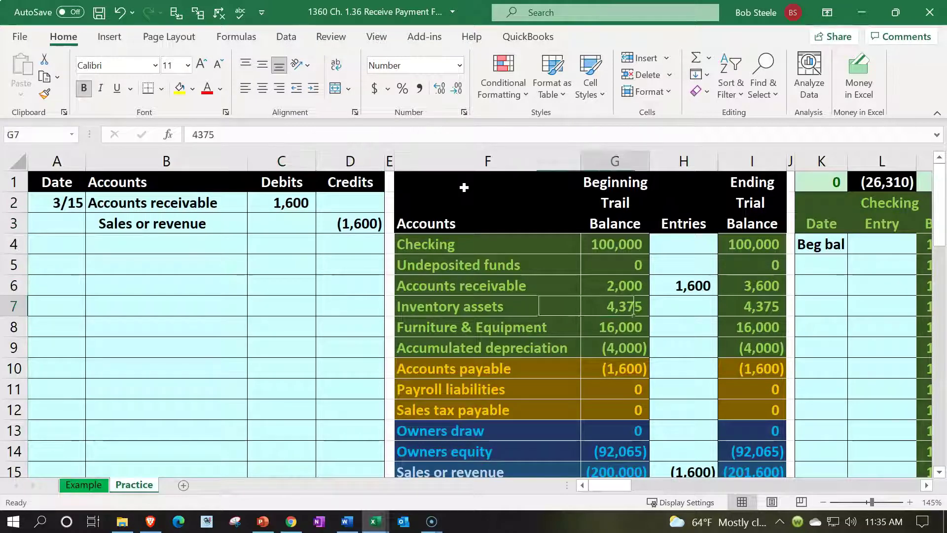
key("Up")
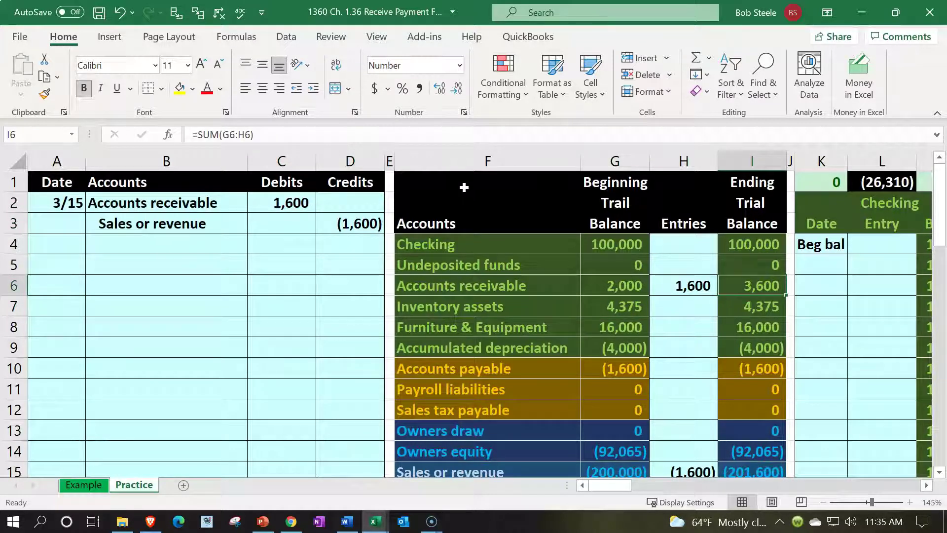
- Enter the date 3/15 in BC17, below the beginning balance of Customer 4 in the Accounts Receivable Subsidiary Ledger
key("Right")
key("Right")
key("Right")
key("Right")
key("Right")
key("Right")
key("Right")
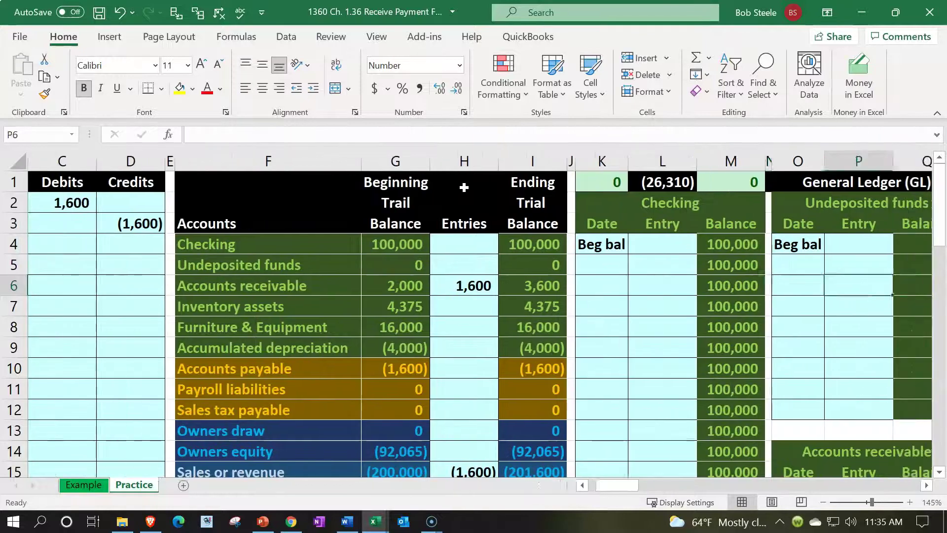
key("Right")
key("Right")
key("Right")
key("Right")
key("Right")
key("Right")
key("Right")
key("Right")
key("Right")
key("Right")
key("Right")
key("Right")
key("Right")
key("Right")
key("Right")
key("Right")
key("Right")
key("Right")
key("Right")
key("Right")
key("Right")
key("Right")
key("Right")
key("Right")
key("Right")
key("Right")
key("Right")
key("Right")
key("Right")
key("Right")
key("Right")
key("Right")
key("Right")
key("Right")
key("Right")
key("Right")
key("Right")
key("Right")
key("Right")
key("Right")
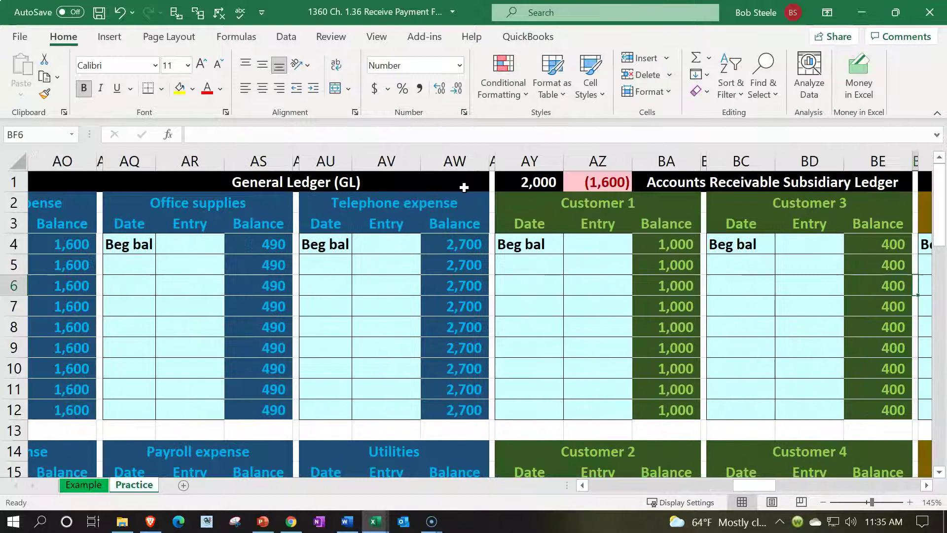
key("Right")
key("Down")
key("Down")
key("Down")
key("Down")
key("Down")
key("Down")
key("Down")
key("Down")
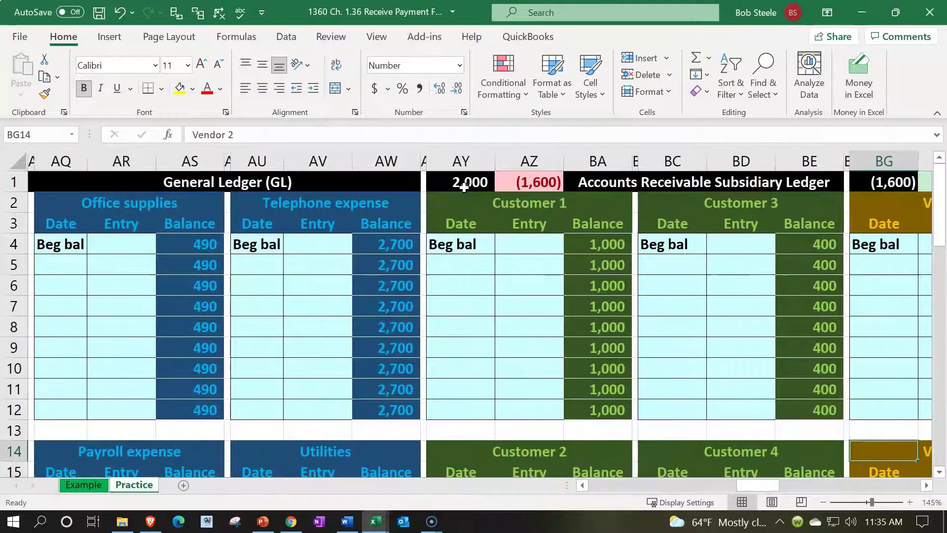
key("Down")
key("Down")
key("Down")
key("Down")
key("Down")
key("Left")
key("Left")
key("Left")
key("Left")
key("Up")
key("Up")
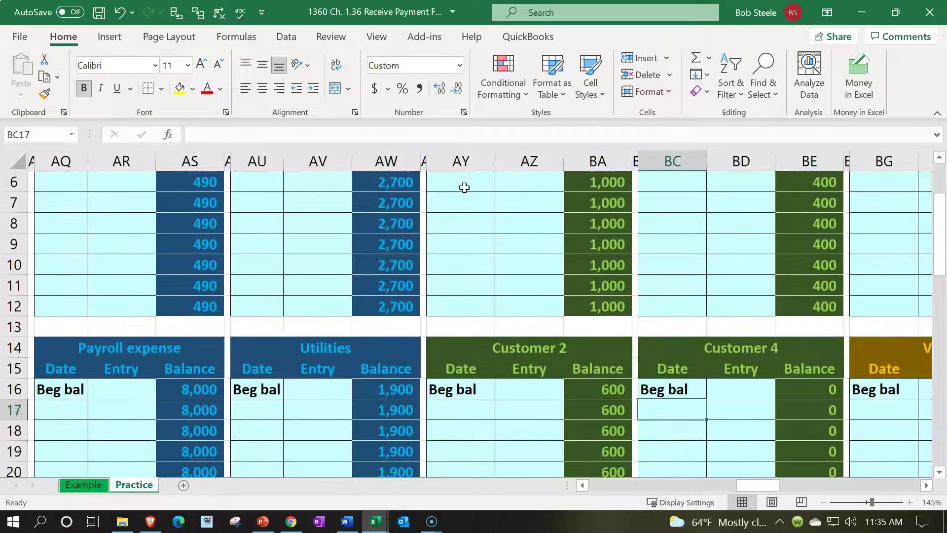
type("3/15")
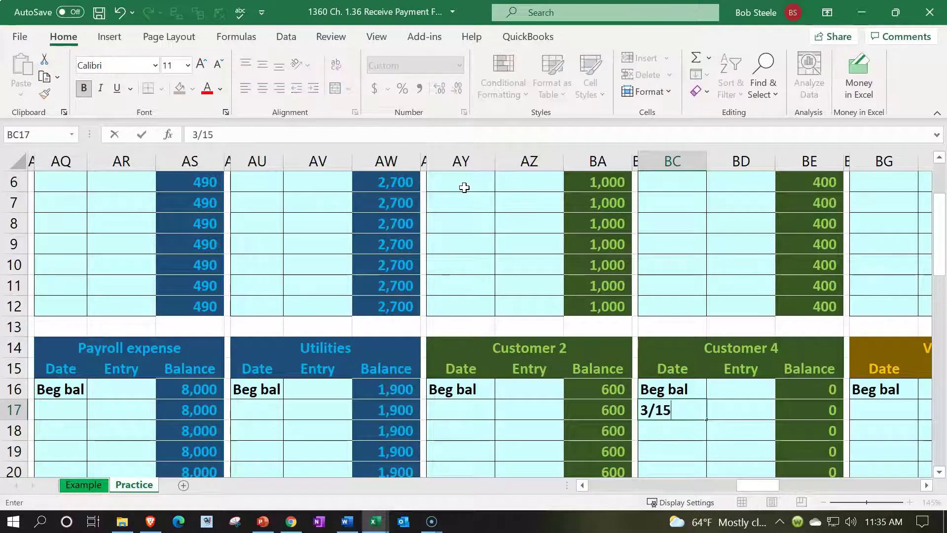
key("Tab")
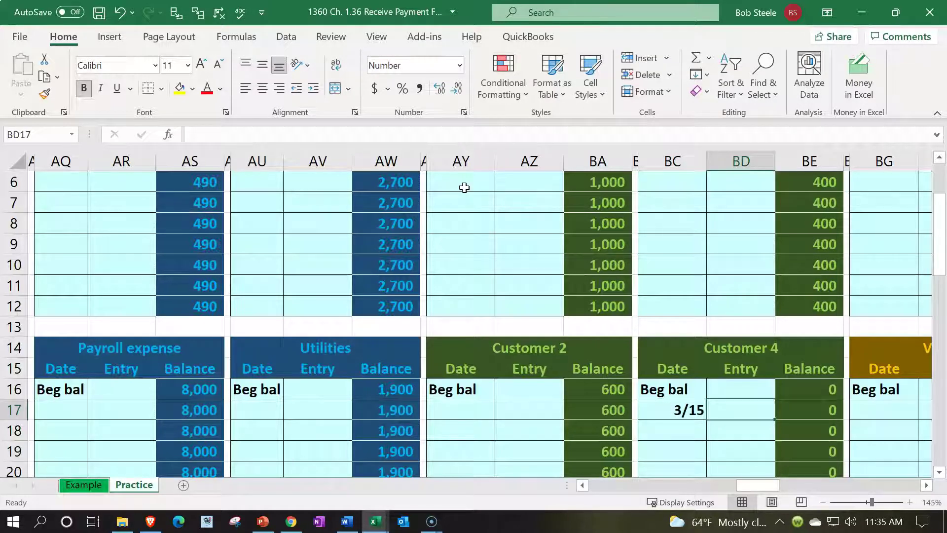
- Post the invoice debit to Customer 4 by entering =C2 in Entry cell BD17
type("=")
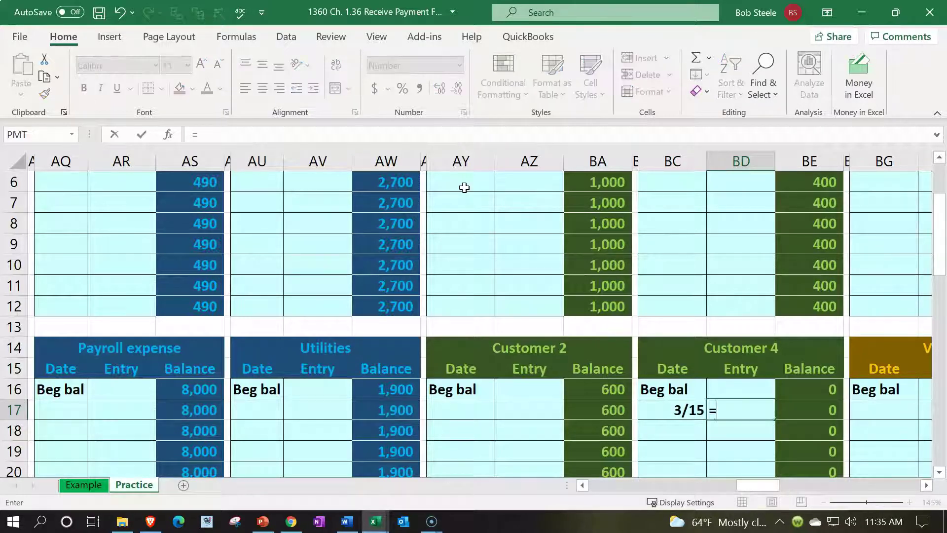
scroll(464, 188, "up", 1)
left_click(619, 430)
key("Left")
key("Left")
key("Left")
key("Left")
key("Left")
key("Left")
key("Left")
key("Left")
key("Left")
key("Left")
key("Left")
key("Left")
key("Left")
key("Left")
key("Left")
key("Left")
key("Left")
key("Left")
key("Left")
key("Left")
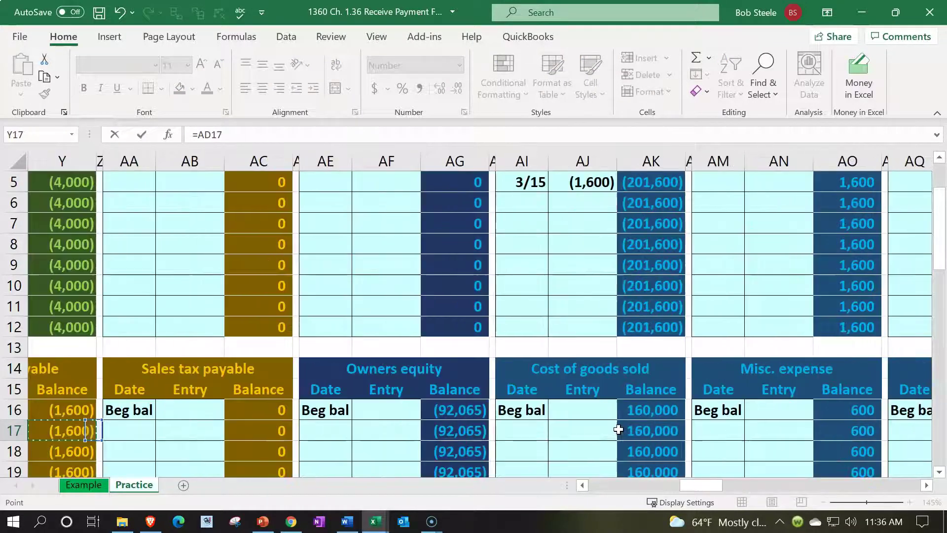
key("Left")
key("Left")
key("Left")
key("Left")
key("Left")
key("Left")
key("Left")
key("Left")
key("Left")
key("Left")
key("Left")
key("Left")
key("Left")
key("Left")
key("Left")
key("Left")
key("Left")
key("Left")
key("Left")
key("Left")
key("Up")
key("Up")
key("Up")
key("Up")
key("Up")
key("Up")
key("Up")
key("Up")
key("Up")
key("Up")
key("Up")
key("Up")
key("Up")
key("Up")
key("Up")
key("Up")
key("Down")
key("Right")
key("Right")
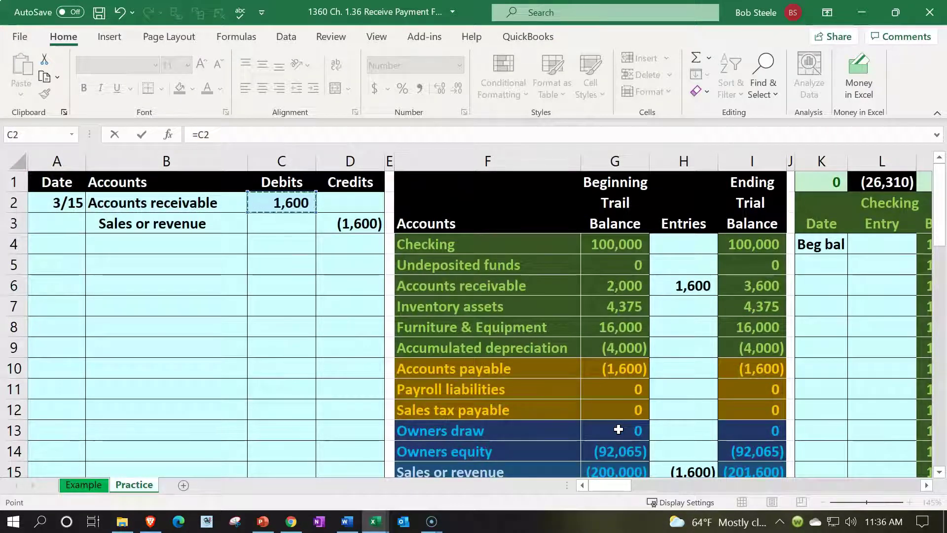
key("Return")
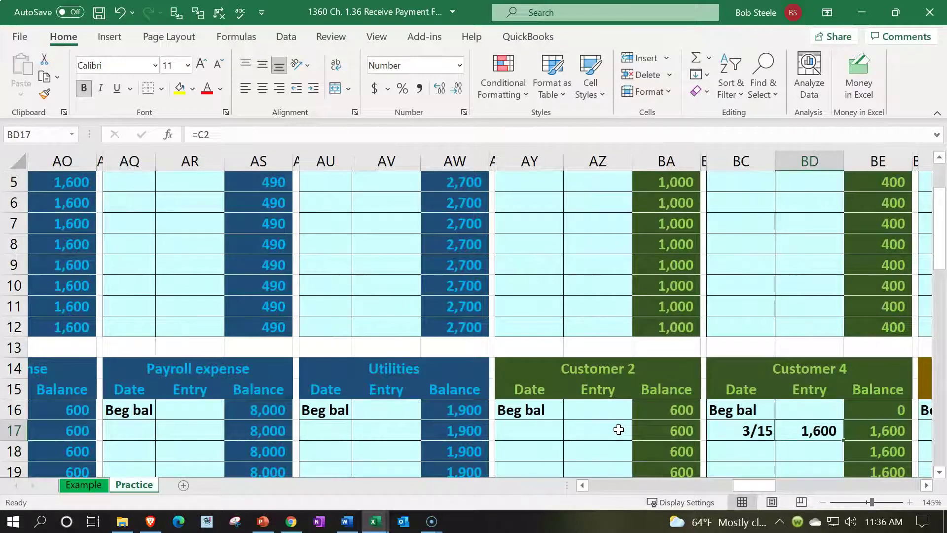
- Inspect the formula behind Customer 4's posted entry in BD17 and check the customer's beginning and running balances
scroll(617, 428, "down", 1)
double_click(794, 368)
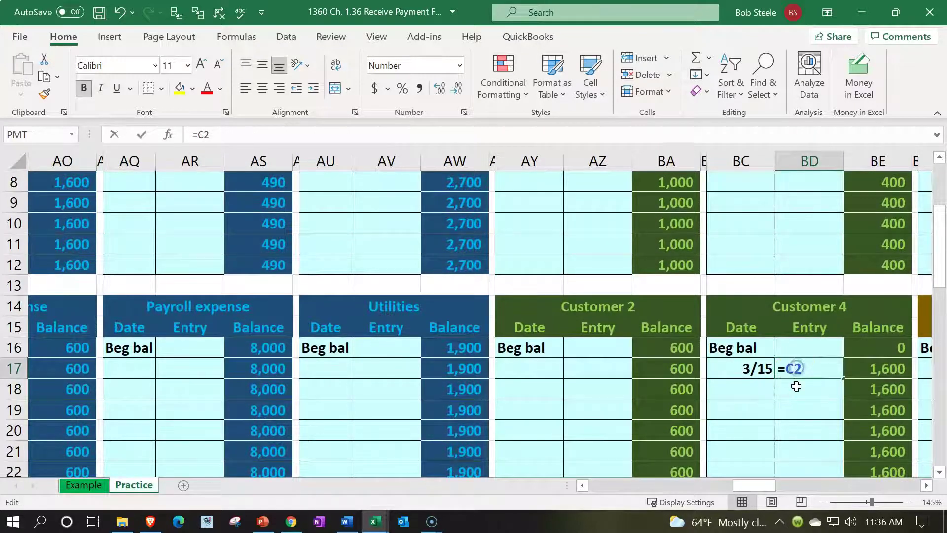
key("Return")
key("Up")
key("Up")
key("Right")
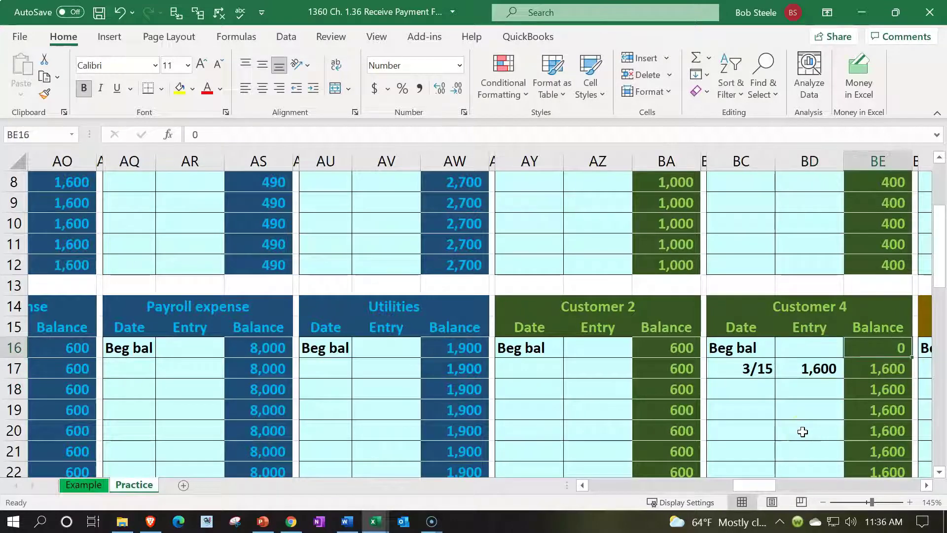
key("Down")
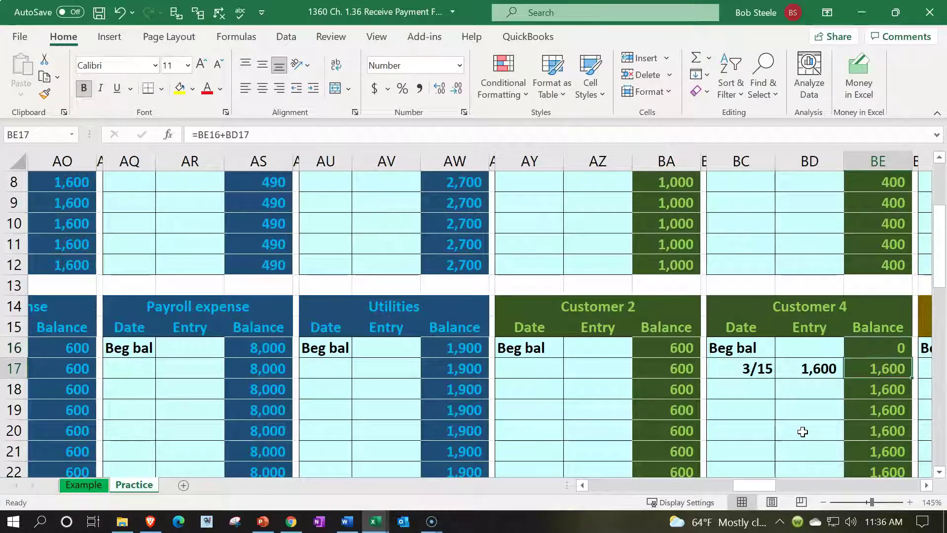
scroll(802, 432, "down", 2)
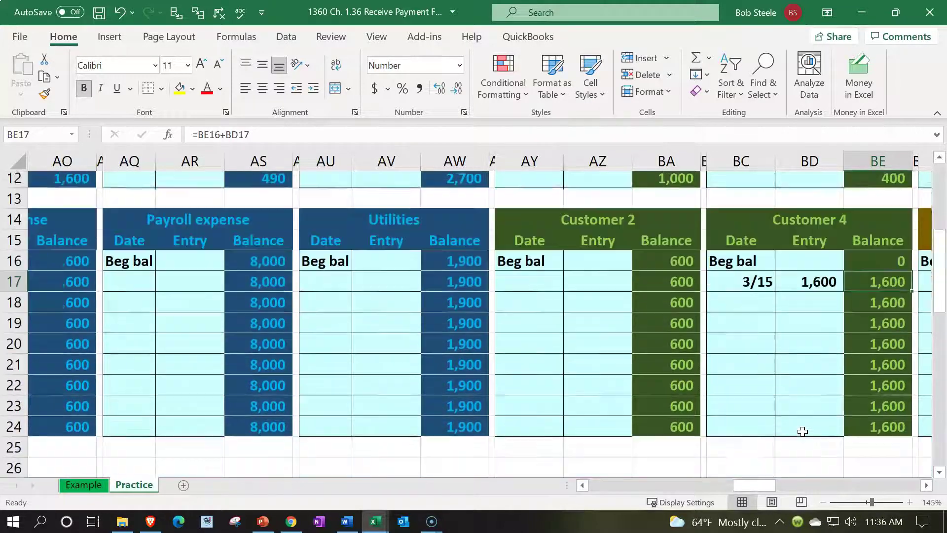
- Examine the subsidiary ledger total formula in AY1 and the check in AZ1 against the trial balance's Accounts receivable
scroll(803, 432, "up", 4)
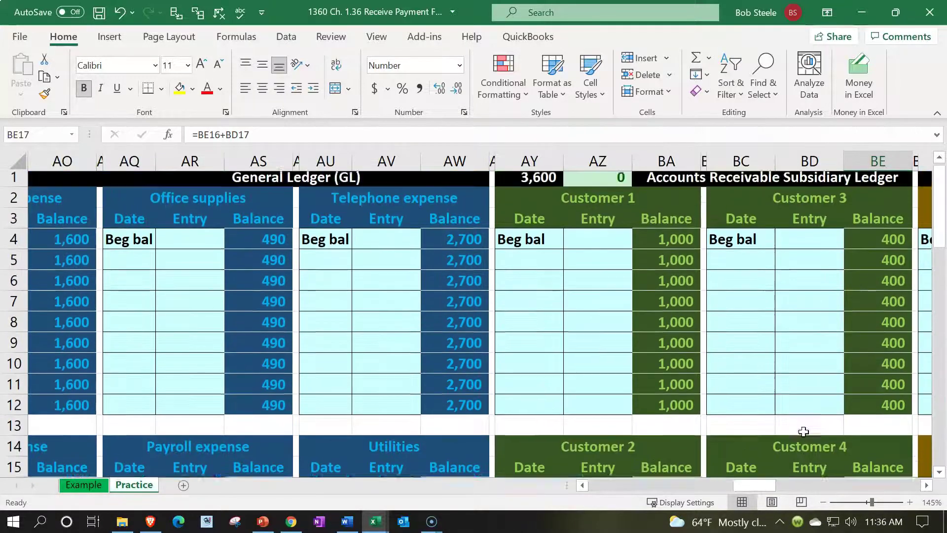
double_click(530, 187)
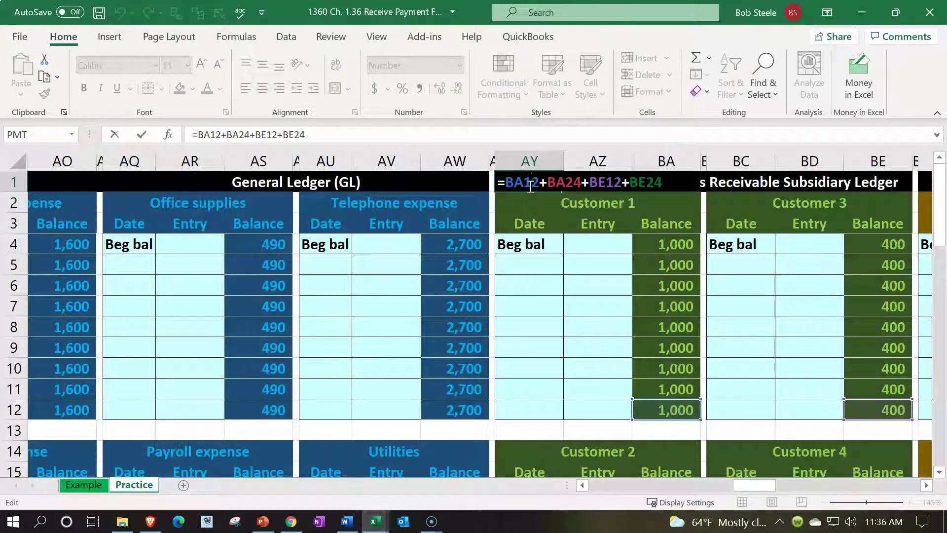
key("Return")
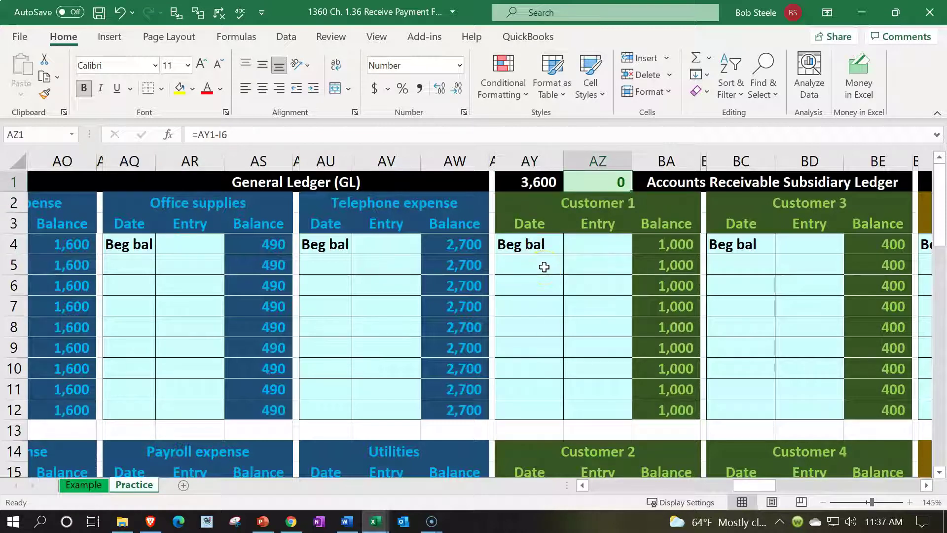
key("Left")
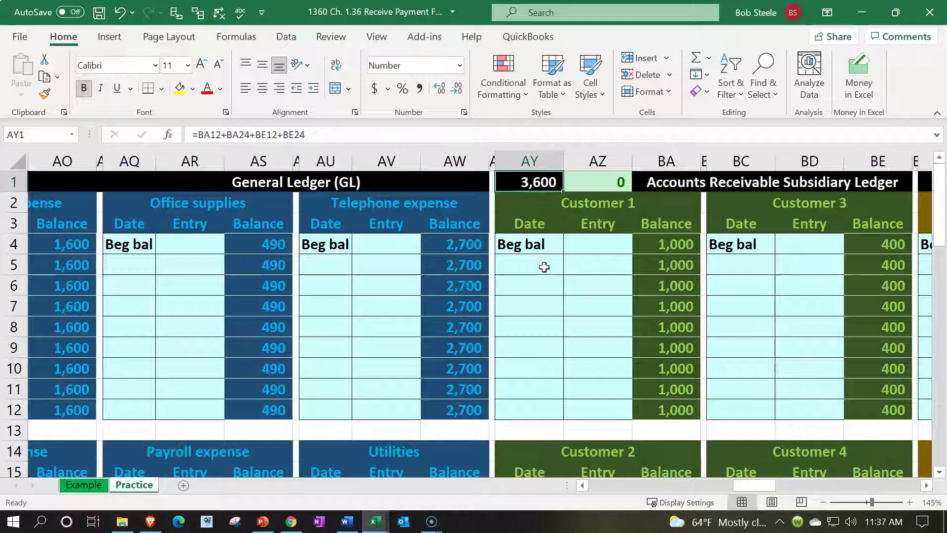
key("Left")
key("Left")
key("Left")
key("Left")
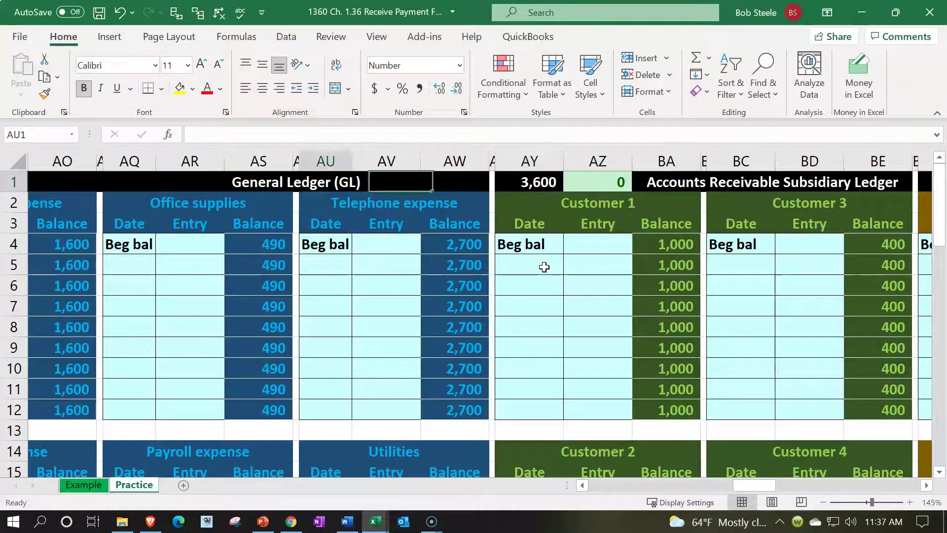
- Review the Accounts receivable ending balance in I6 and the sample Customer Payment form below the worksheet tables
key("ctrl+Home")
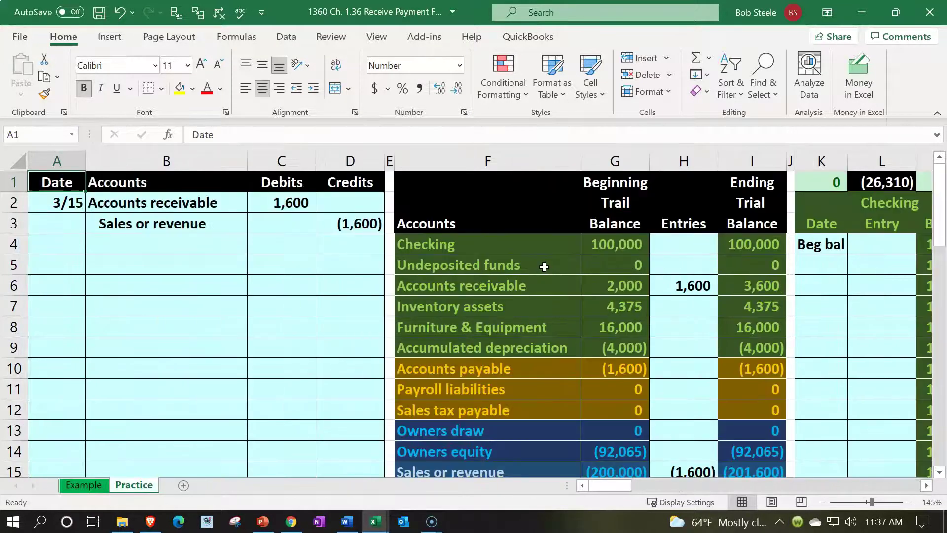
left_click(730, 291)
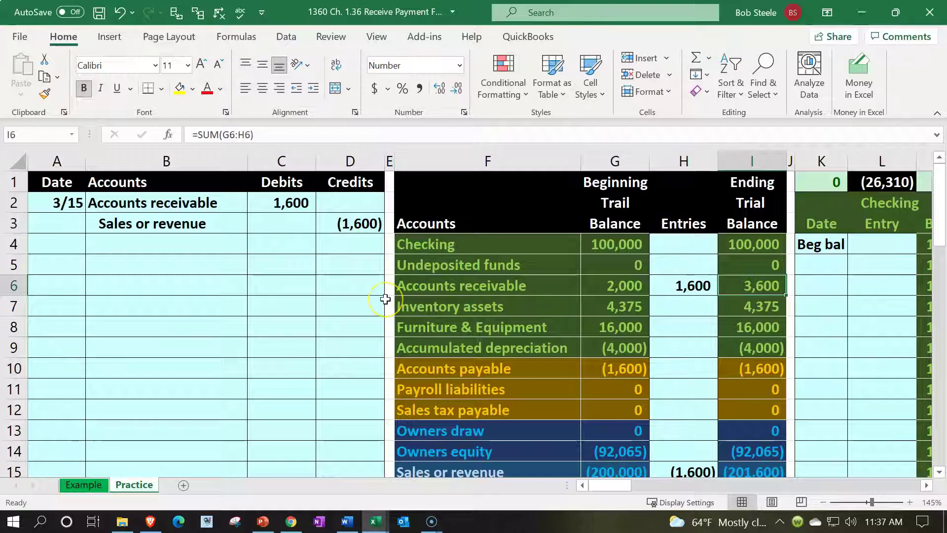
scroll(386, 299, "down", 5)
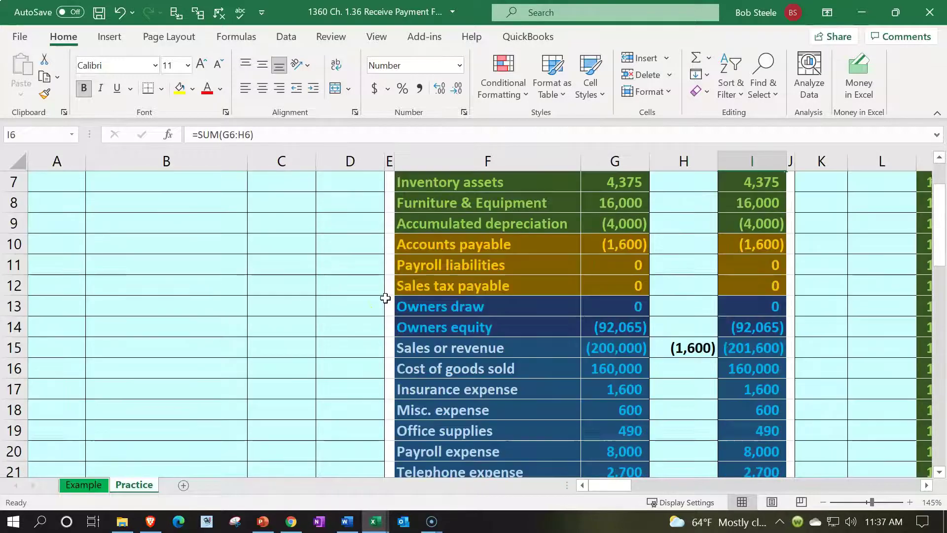
scroll(292, 355, "down", 4)
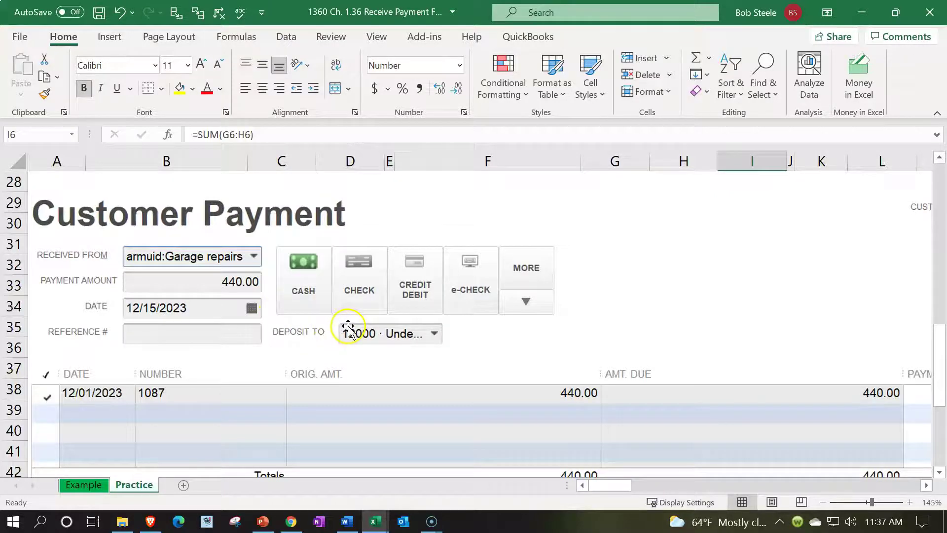
scroll(345, 316, "up", 9)
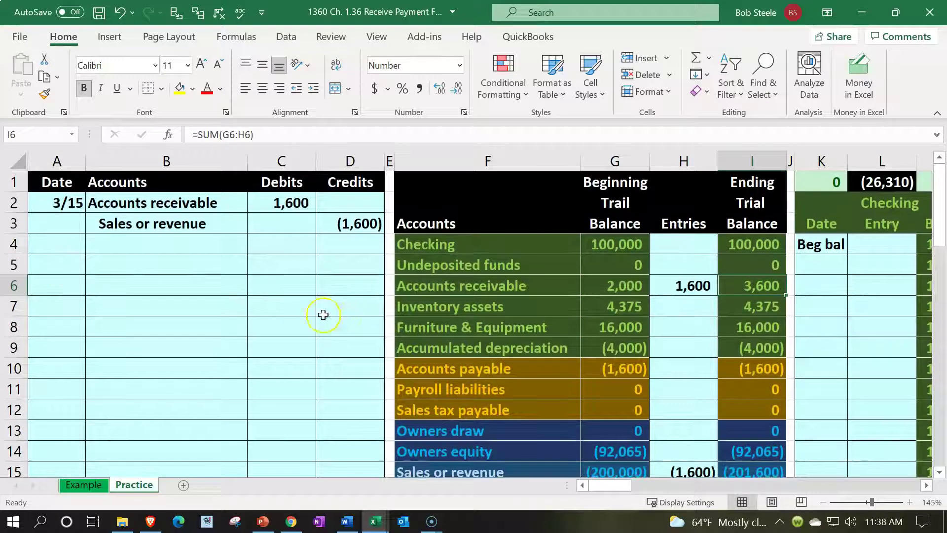
- Enter the date 3/25 in A5 for the customer payment journal entry
left_click(67, 262)
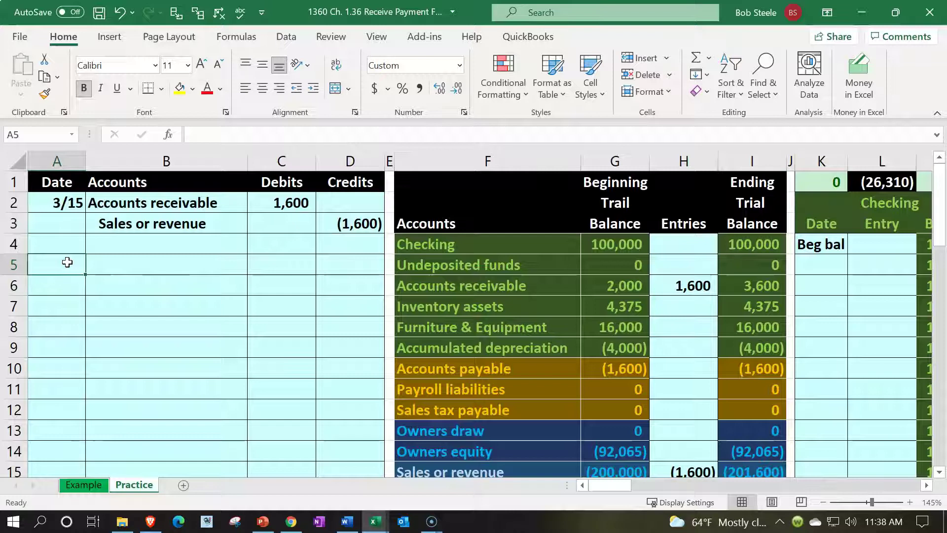
type("3/25")
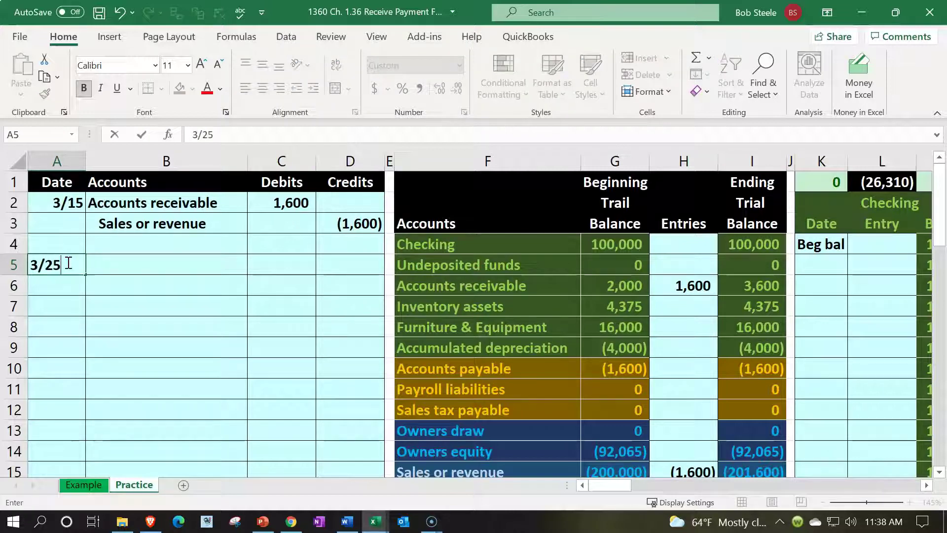
key("Return")
- Enter Checking as the payment entry's debit account in B5 with the formula =F4
key("Right")
key("Up")
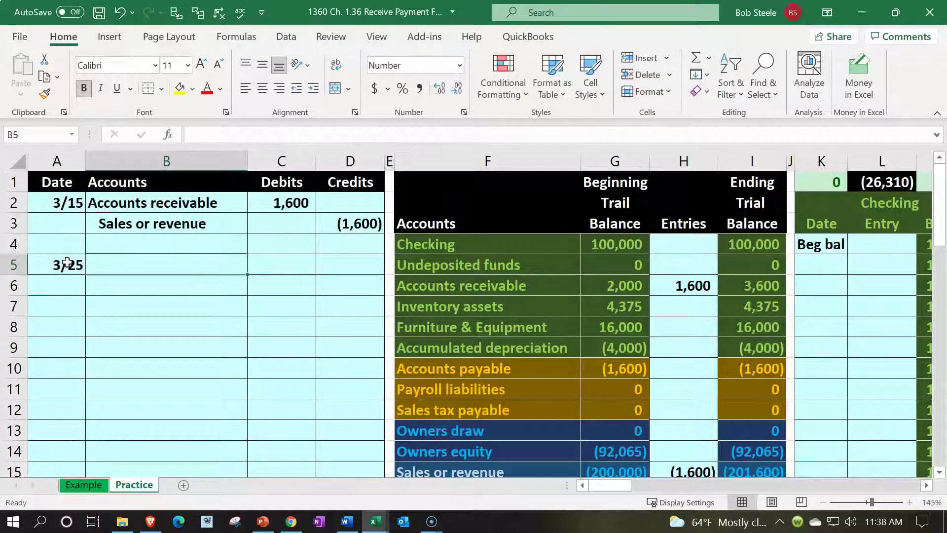
type("=")
key("Right")
key("Right")
key("Right")
key("Right")
key("Up")
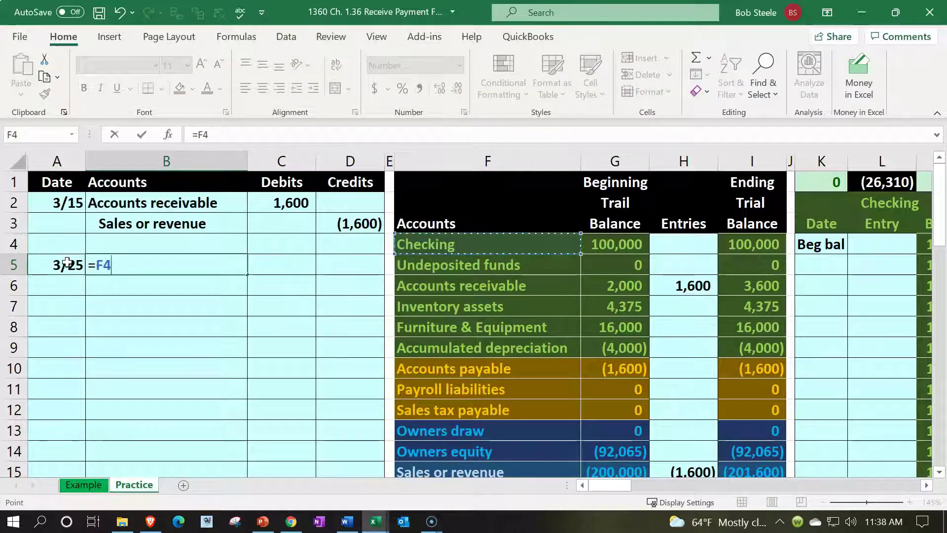
key("Return")
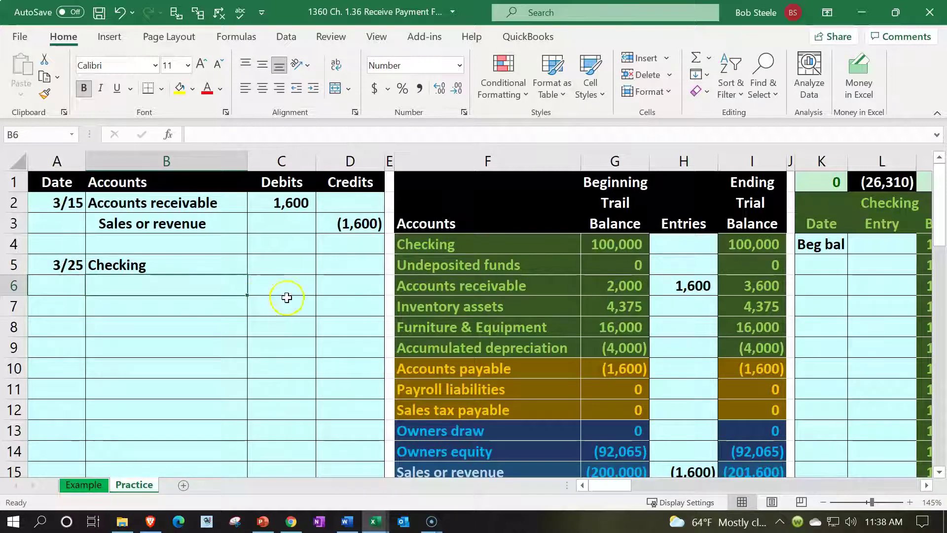
- Enter the Checking debit amount in C5 by linking it to the invoice amount with =C2
left_click(419, 270)
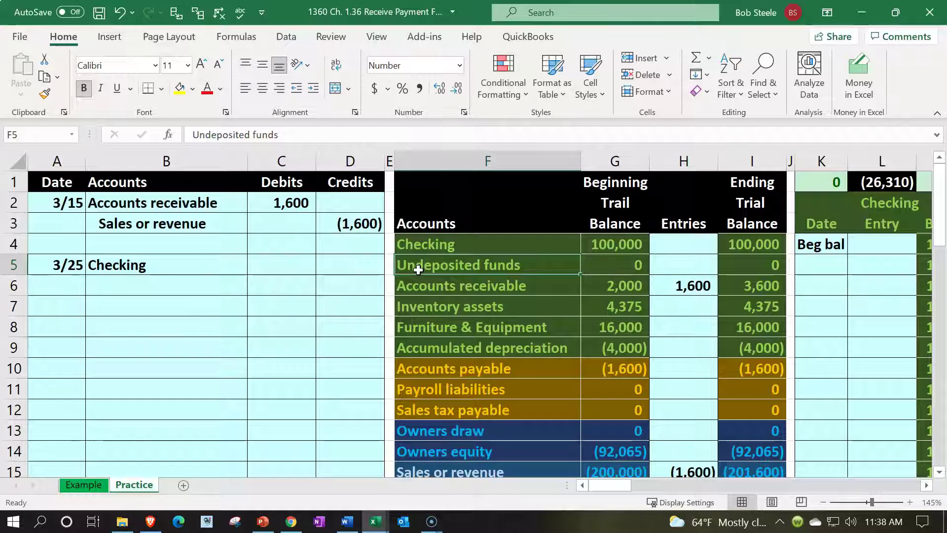
left_click(274, 266)
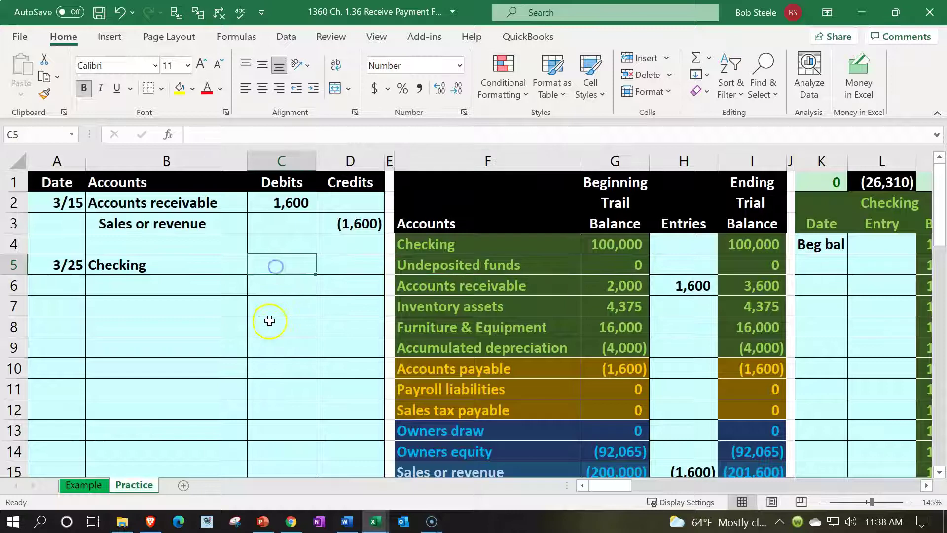
type("=")
key("Up")
key("Up")
key("Up")
key("Return")
- Enter Accounts receivable as the credit account in B6 with =B2 and indent it
key("Left")
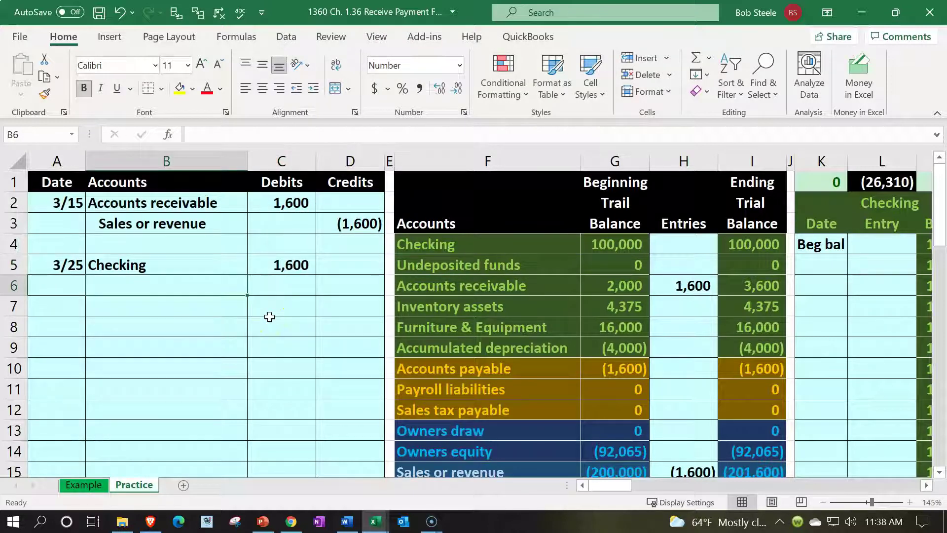
type("=")
key("Up")
key("Up")
key("Up")
key("Up")
key("Return")
key("Up")
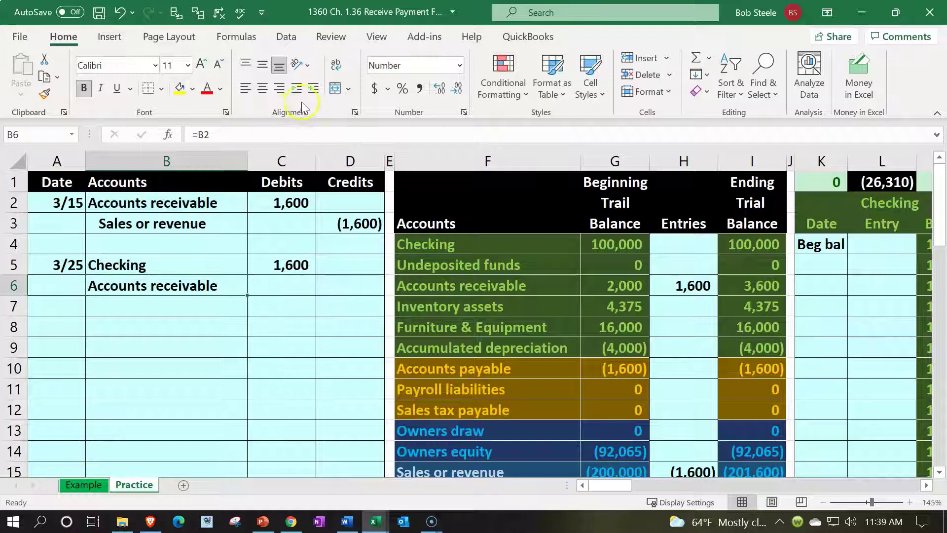
left_click(311, 89)
- Enter the Accounts receivable credit in D6 as the negative of the Checking debit, -C5
left_click(360, 285)
type("-")
key("Left")
key("Up")
key("Return")
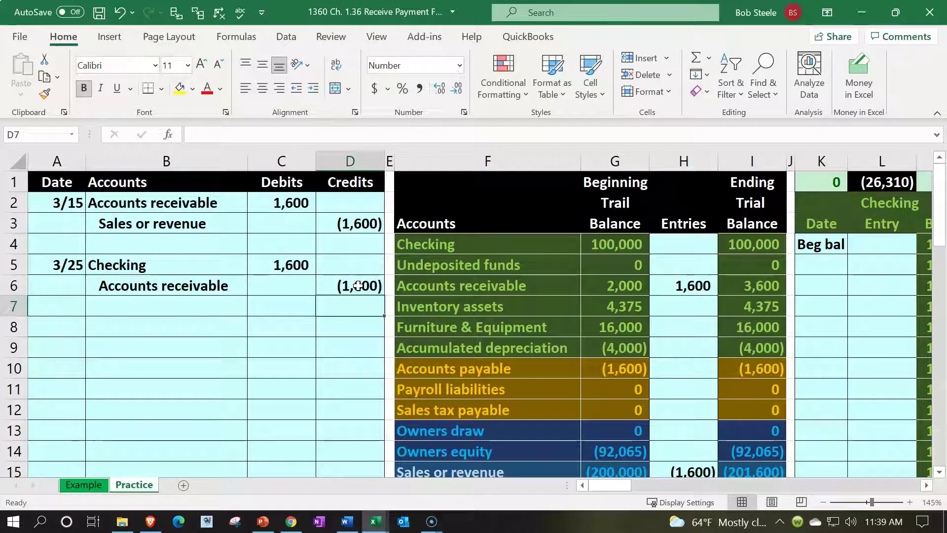
- Post the Checking debit to the trial balance by entering =C5 in Entries cell H4
left_click(223, 265)
left_click_drag(223, 265, 254, 262)
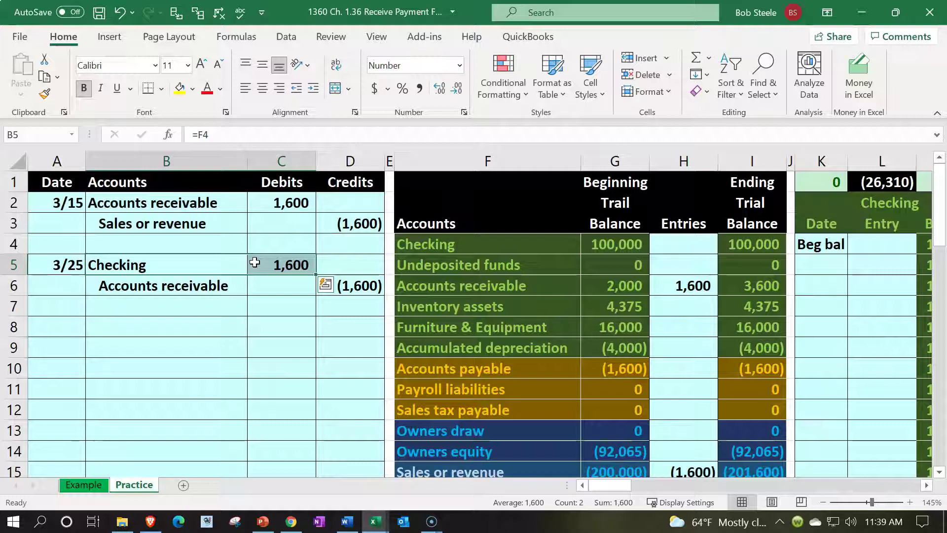
left_click(663, 241)
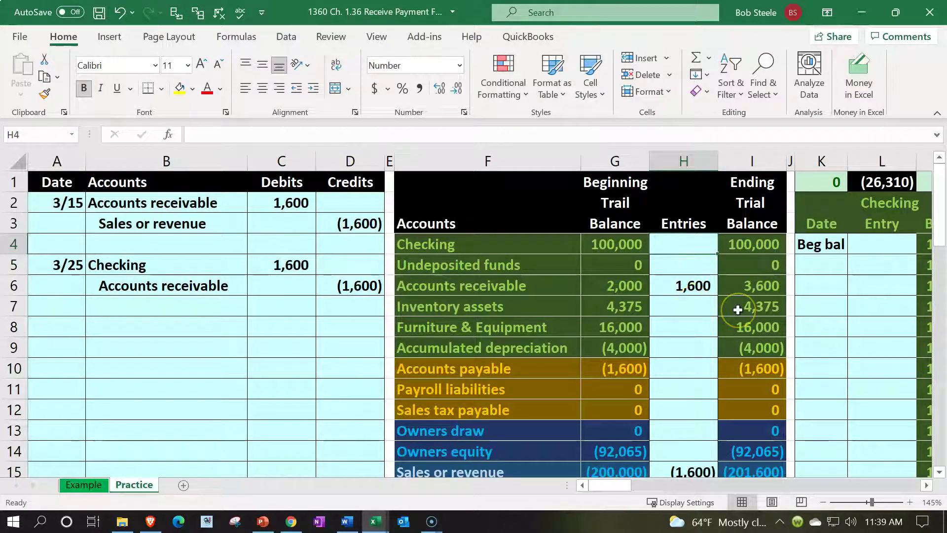
type("=")
key("Left")
key("Left")
key("Left")
key("Left")
key("Left")
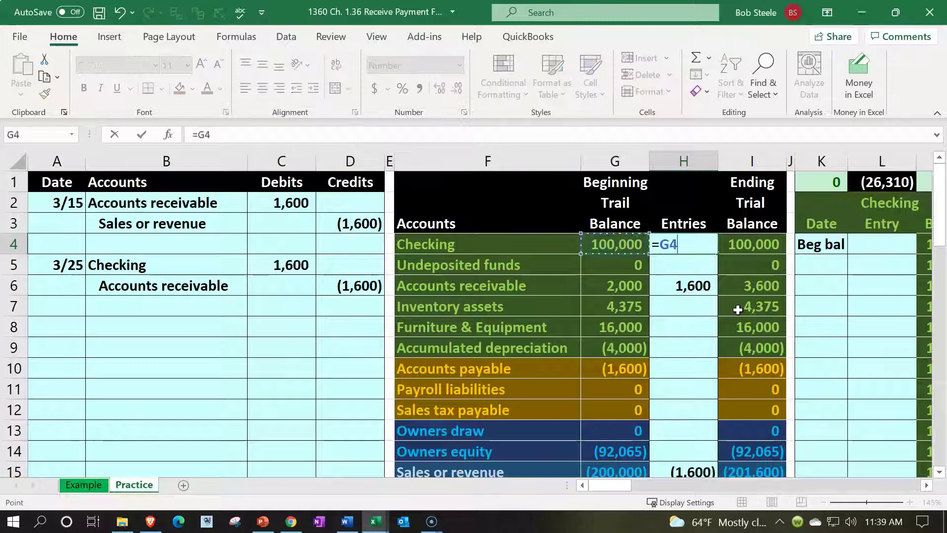
key("Down")
key("Return")
- Check Checking's posted entry in H4 and its ending balance formula in I4
key("Up")
key("Left")
key("Right")
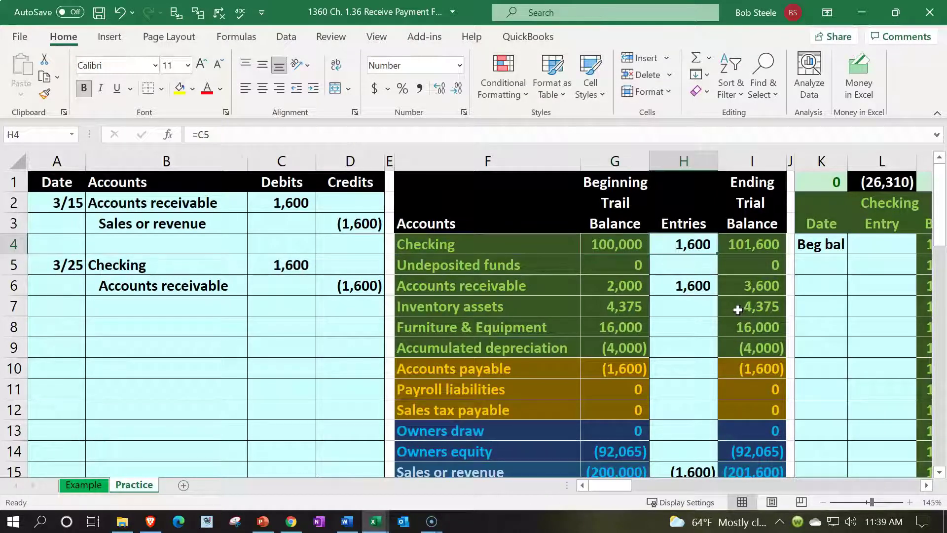
key("Right")
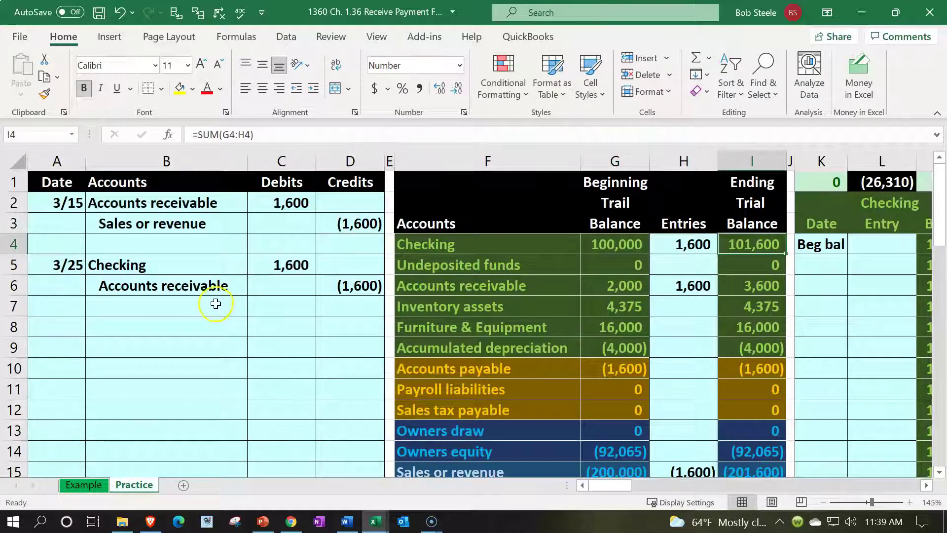
- Post the Accounts receivable credit to the trial balance by extending the formula in H6 to =C2+D6
left_click_drag(222, 285, 335, 291)
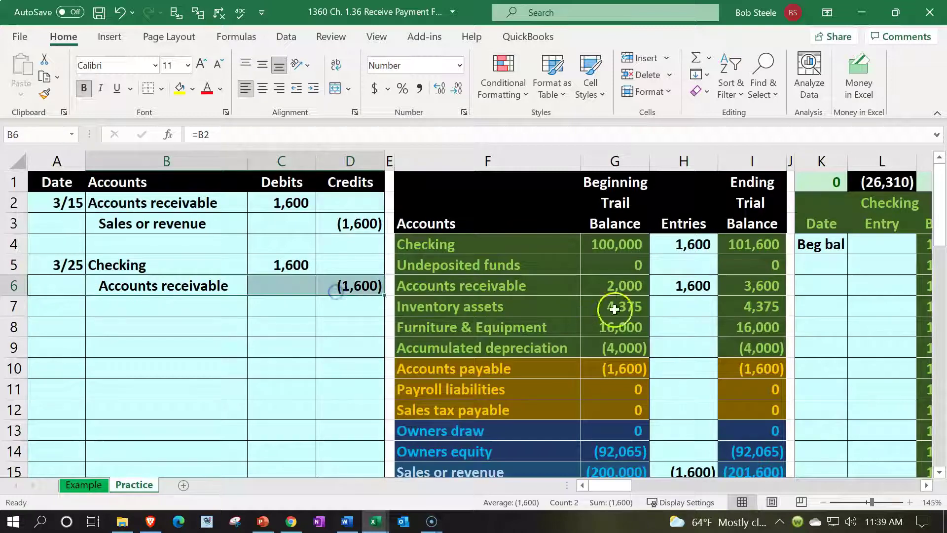
left_click(671, 285)
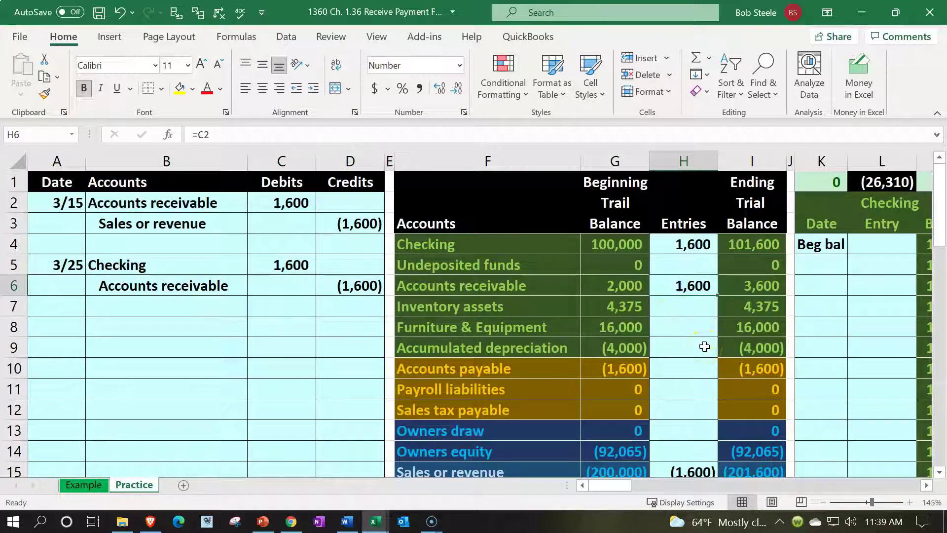
double_click(701, 287)
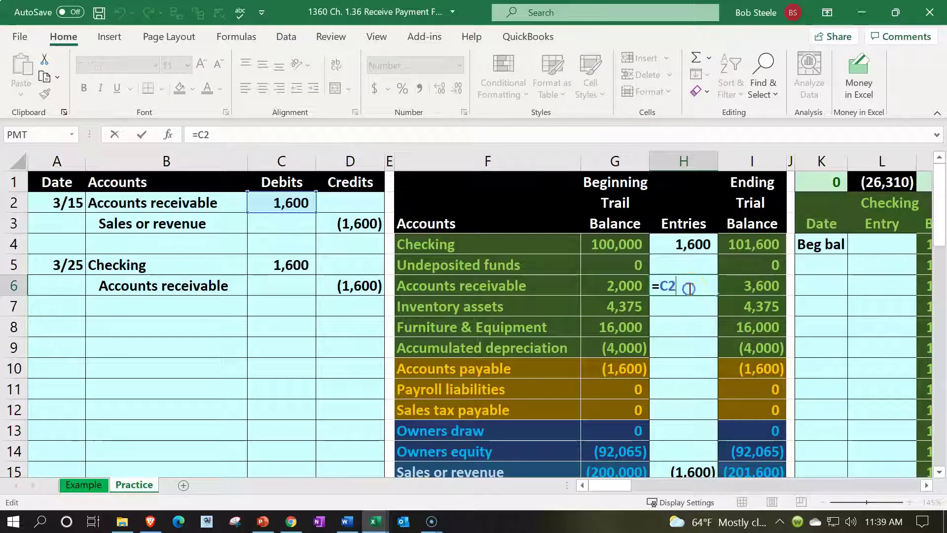
type("+")
left_click(369, 282)
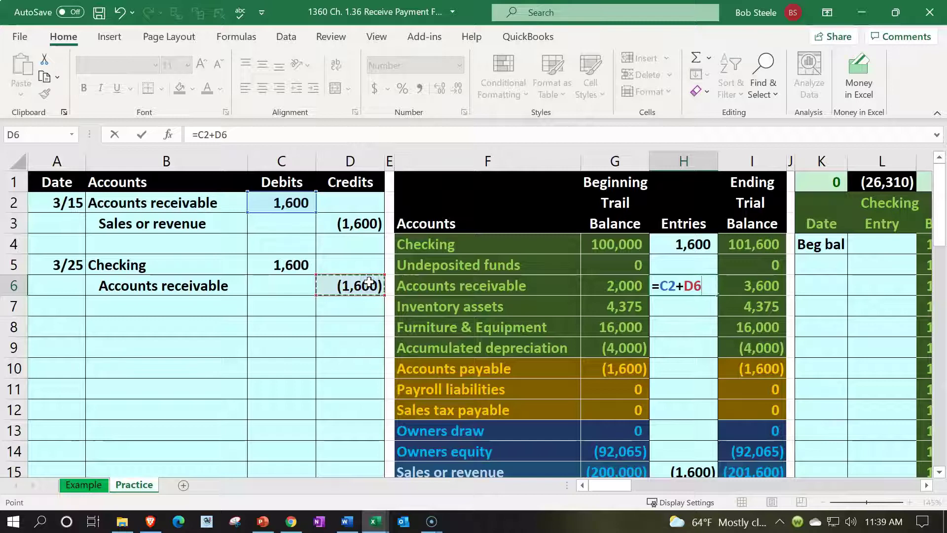
key("Return")
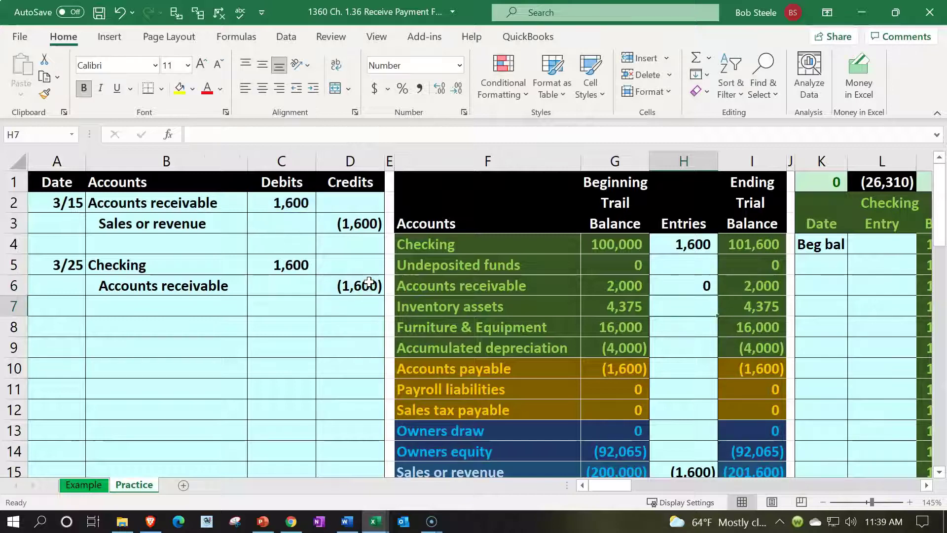
- Inspect the Accounts receivable entry formula in H6 and follow the row from beginning to ending balance
double_click(668, 285)
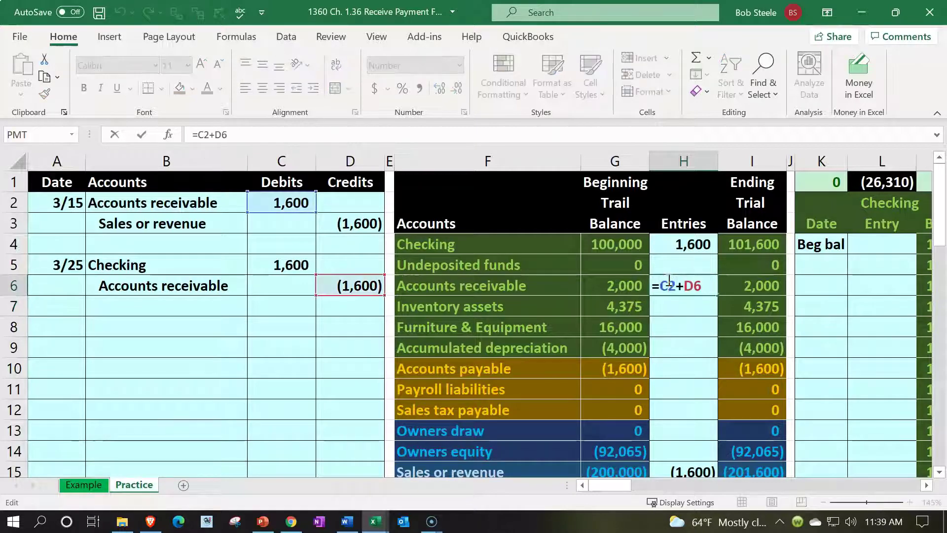
key("Return")
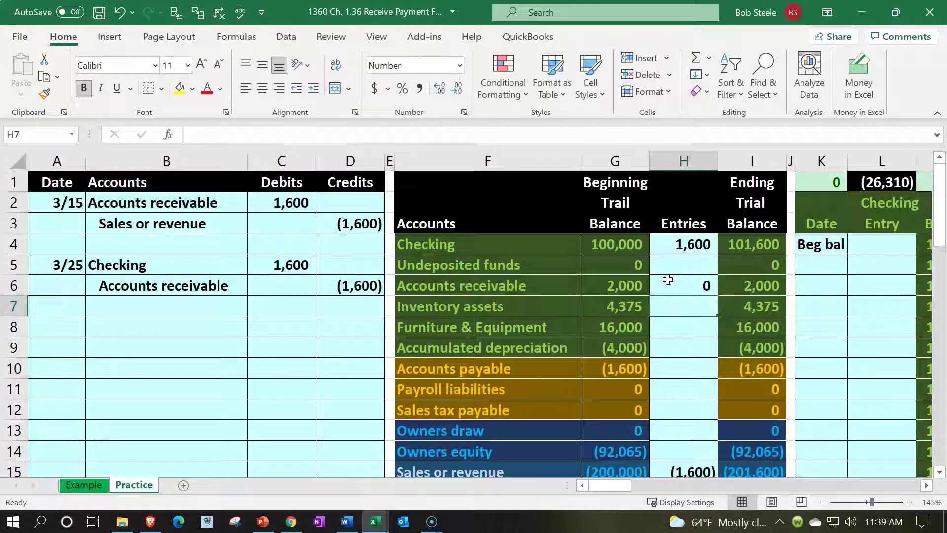
key("Up")
key("Left")
key("Right")
key("Right")
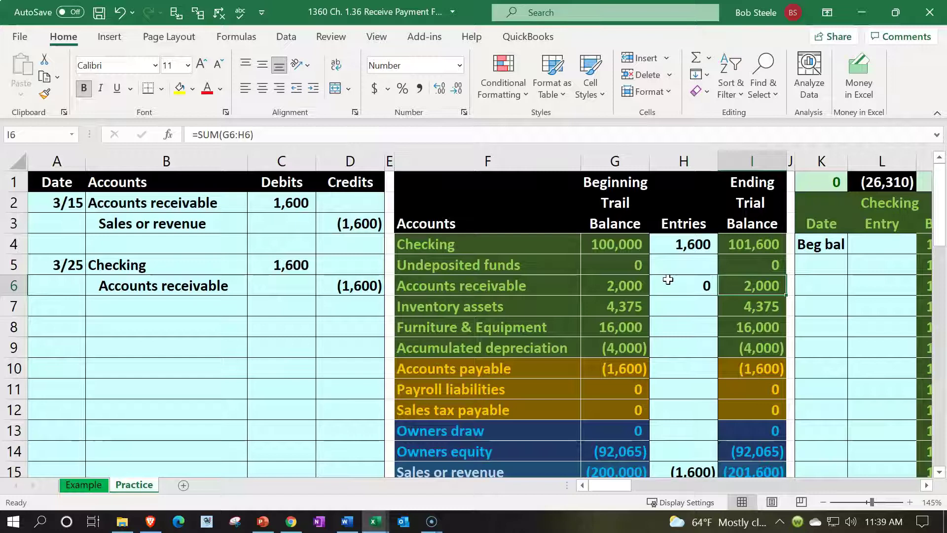
- Examine the ending Net income in I24 and the Sales or revenue posting in H15 against the invoice and payment journal entries
scroll(668, 280, "down", 3)
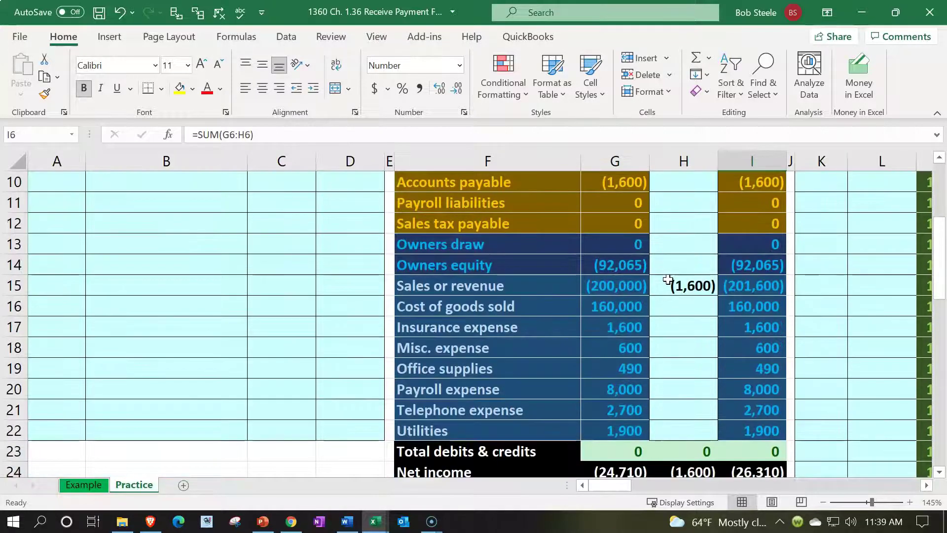
scroll(668, 279, "down", 1)
left_click(737, 410)
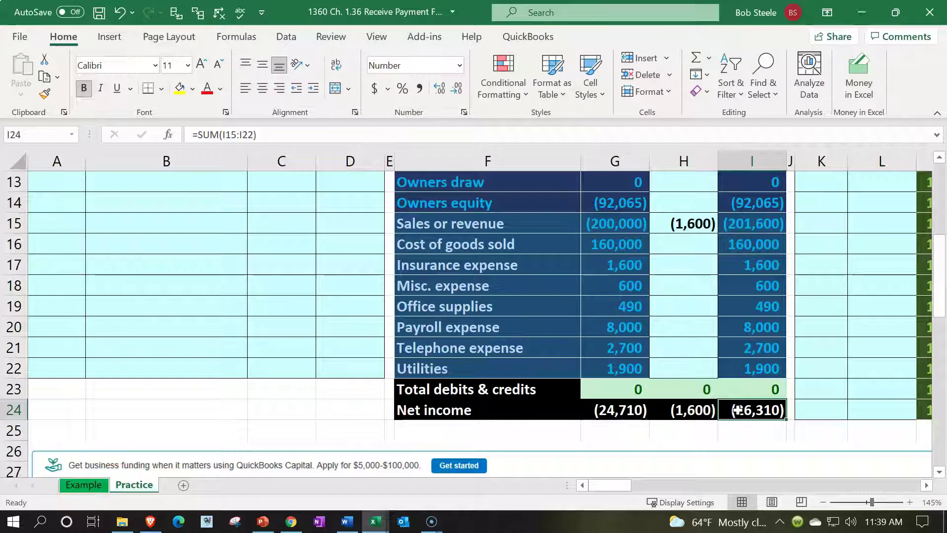
scroll(738, 410, "up", 3)
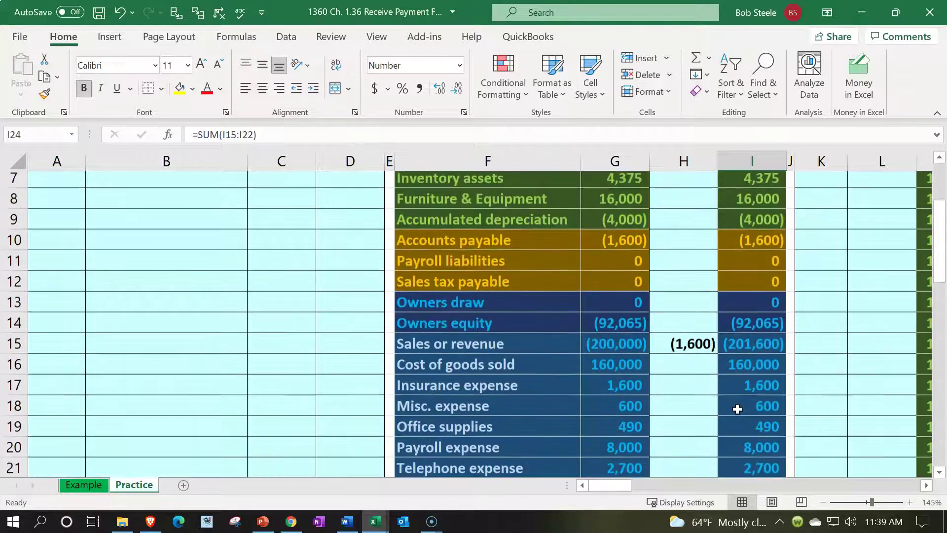
left_click(693, 410)
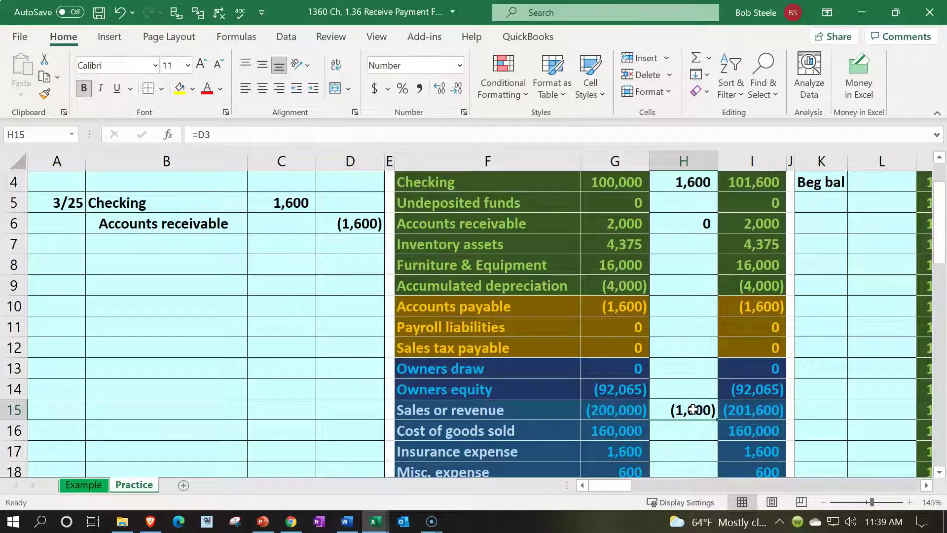
scroll(693, 410, "up", 1)
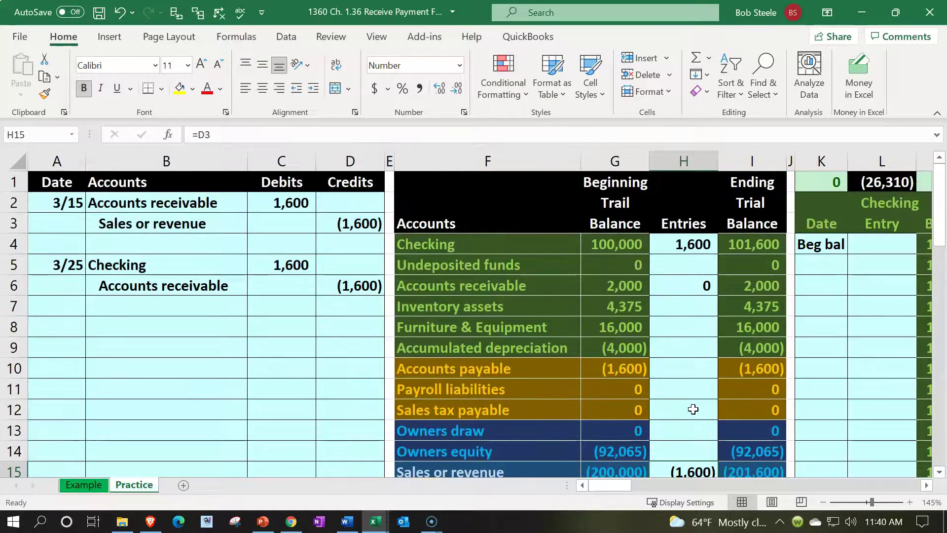
left_click(229, 224)
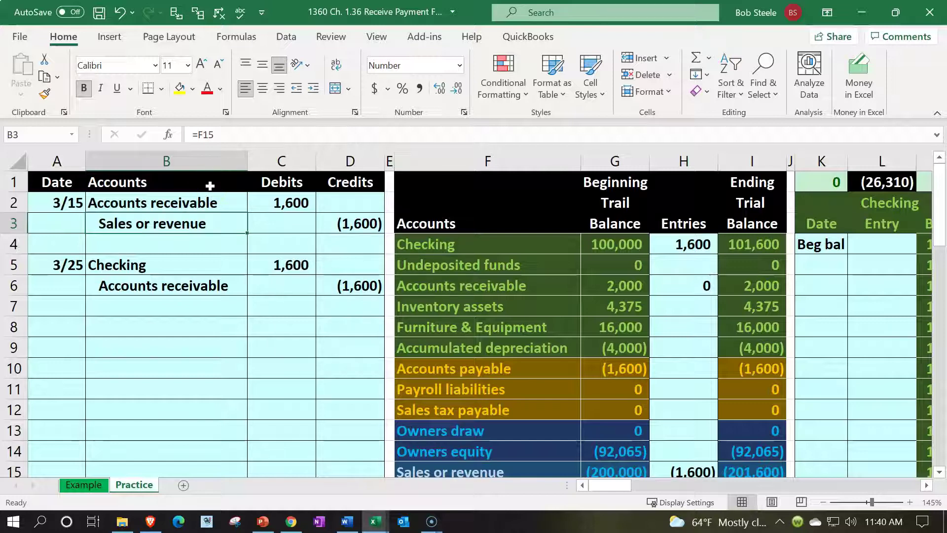
left_click_drag(154, 268, 287, 264)
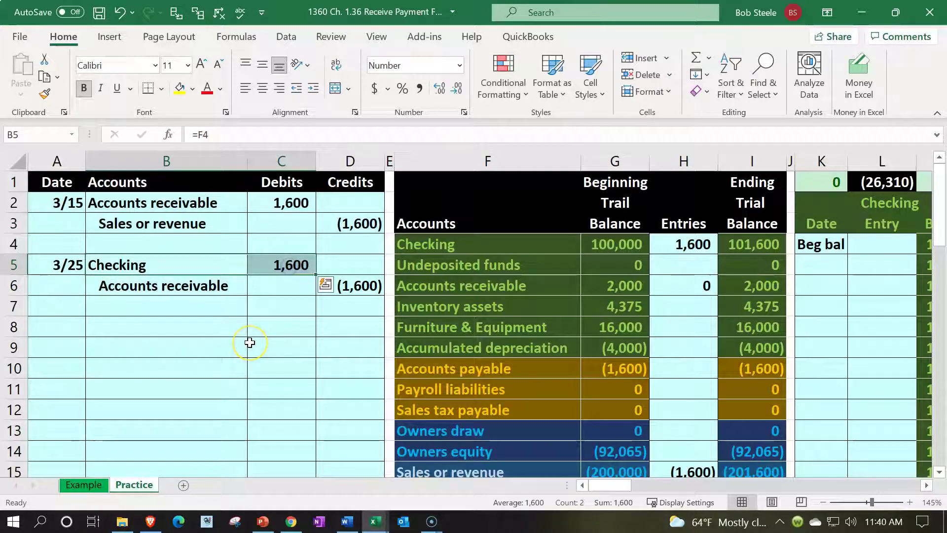
- Enter the payment date 3/25 in K5 of the Checking general ledger account
key("Right")
key("Right")
key("Right")
key("Right")
key("Right")
key("Right")
key("Right")
key("Right")
key("Right")
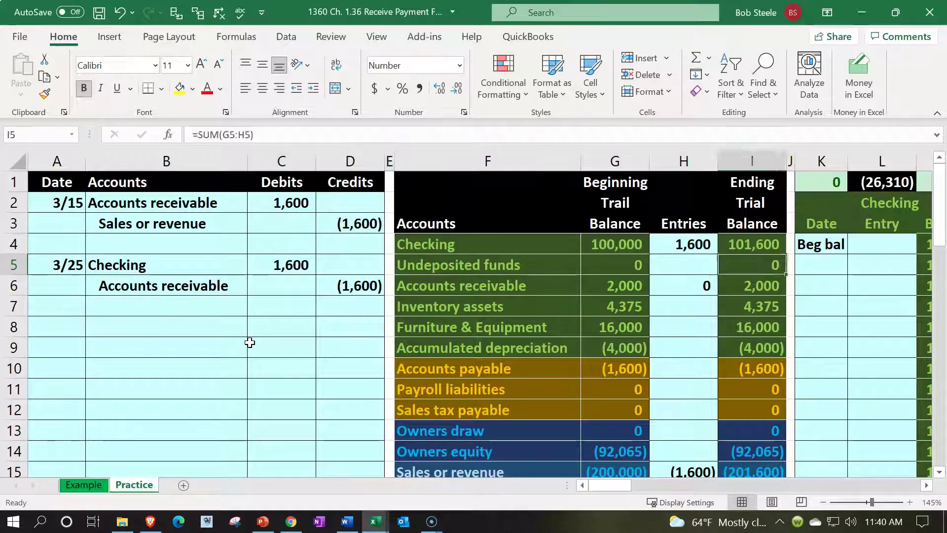
type("3/25")
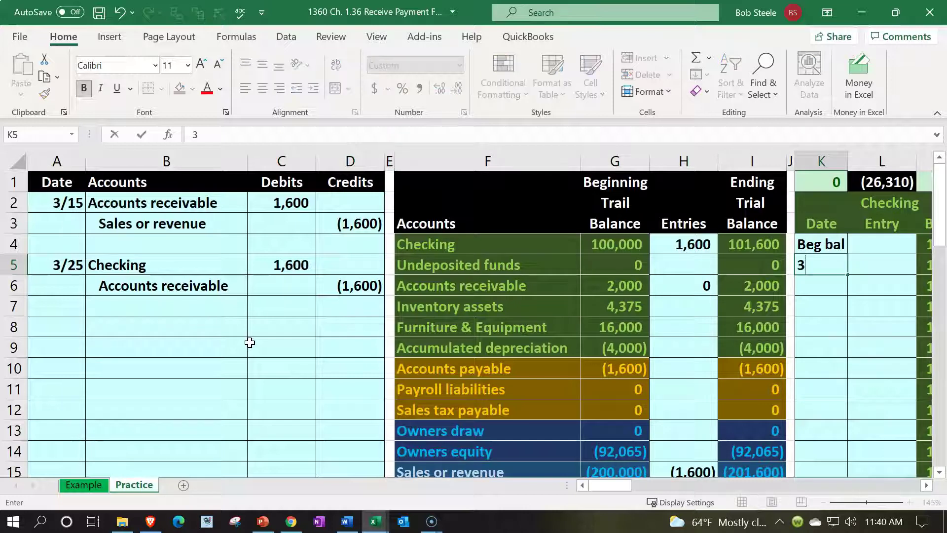
key("Return")
- Post the payment to the Checking ledger by linking entry cell L5 to the journal debit in C5
key("Up")
key("Right")
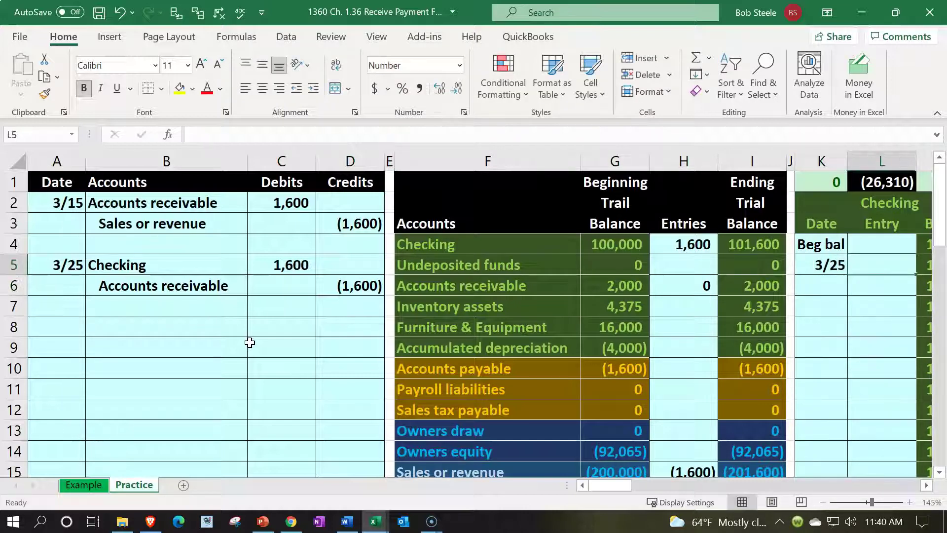
type("=")
key("Left")
key("Left")
key("Left")
key("Left")
key("Left")
key("Left")
key("Left")
key("Left")
key("Left")
key("Left")
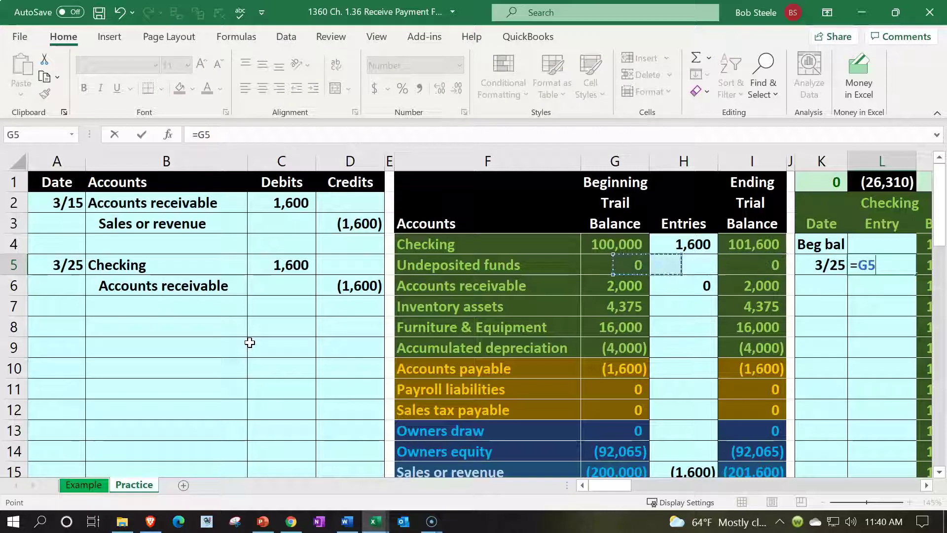
key("Right")
key("Return")
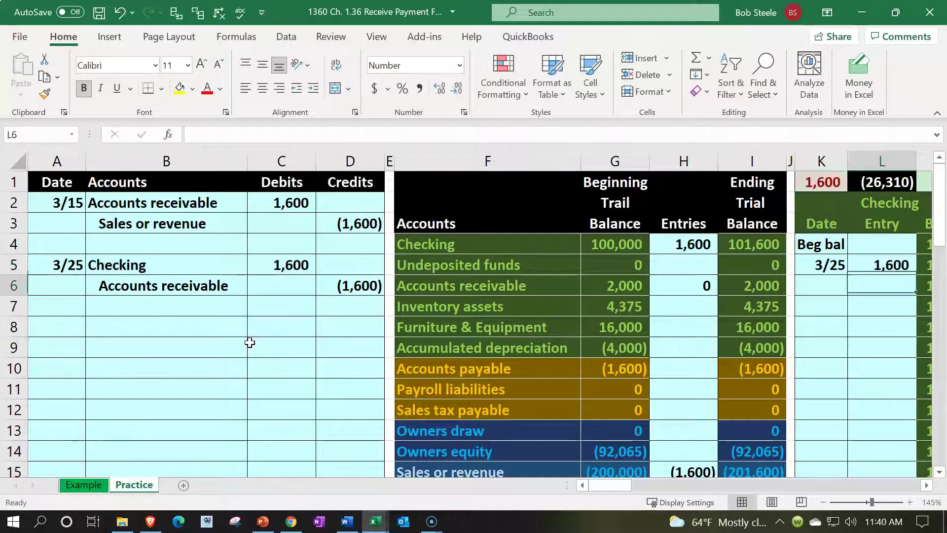
- Examine the Checking ledger balances in M4 and M5 against the trial balance in I4 and the ledger check in K1
key("Right")
key("Up")
key("Up")
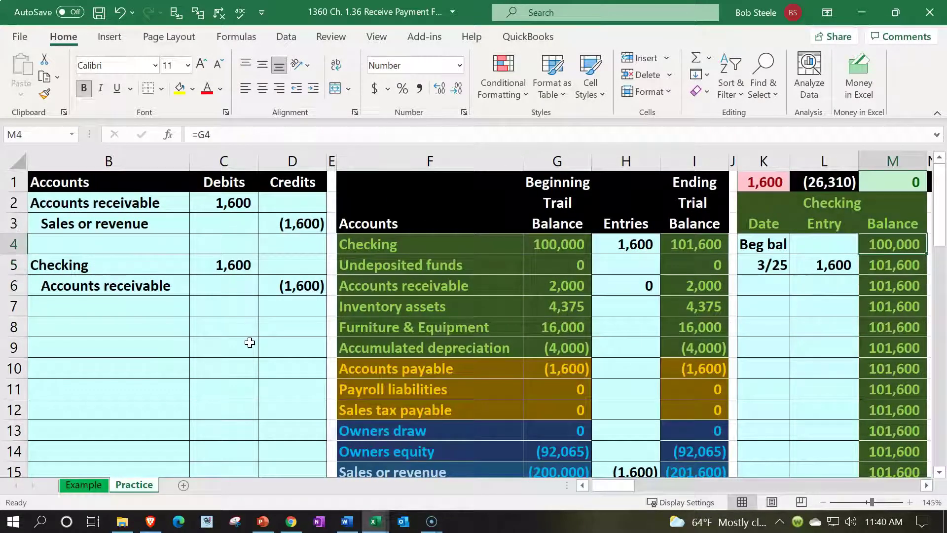
key("Left")
key("Down")
key("Right")
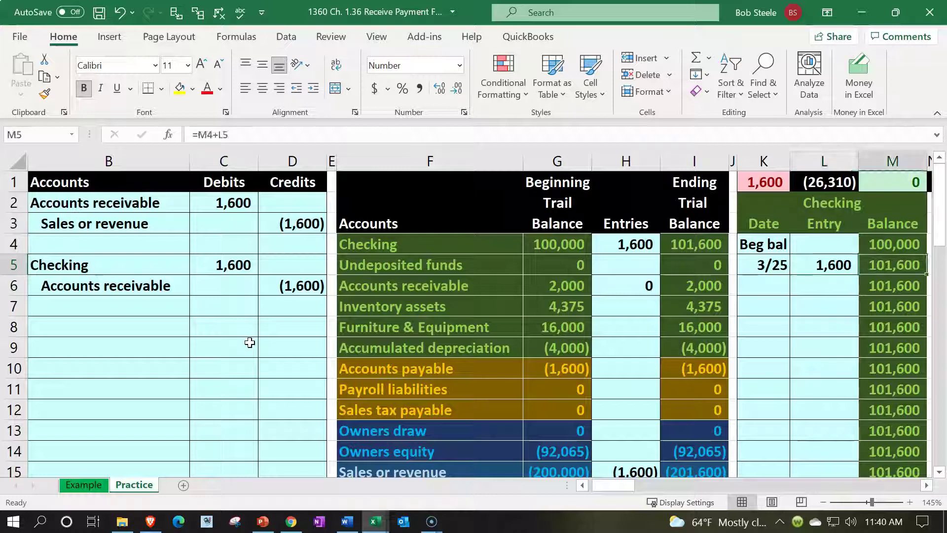
key("Left")
key("Left")
key("Left")
key("Up")
key("Left")
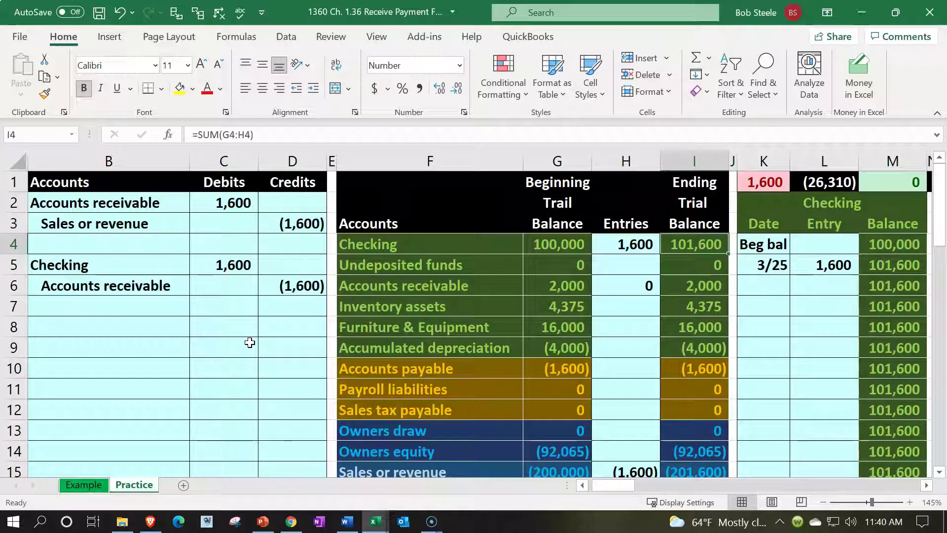
key("Up")
key("Up")
key("Up")
key("Right")
key("Right")
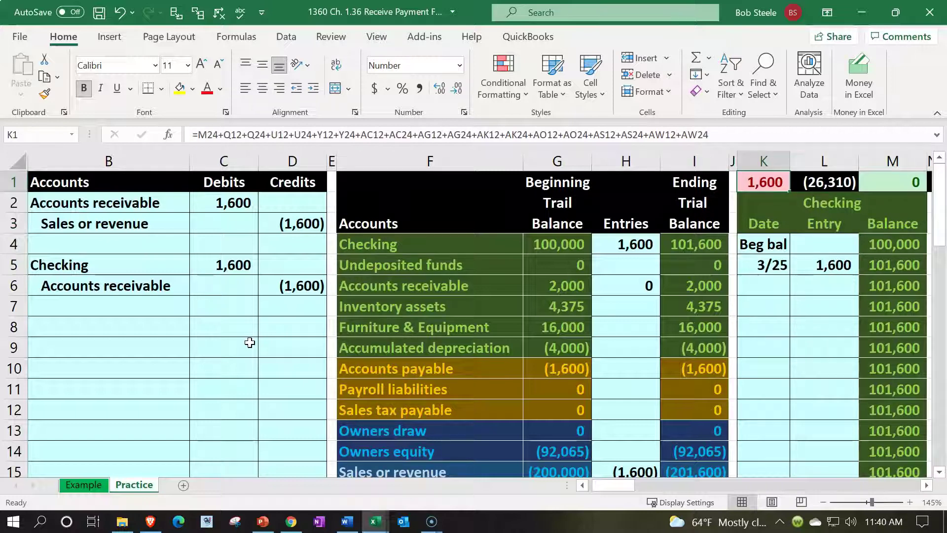
- Enter the payment date 3/25 in O18 of the Accounts receivable general ledger account
left_click_drag(158, 285, 275, 281)
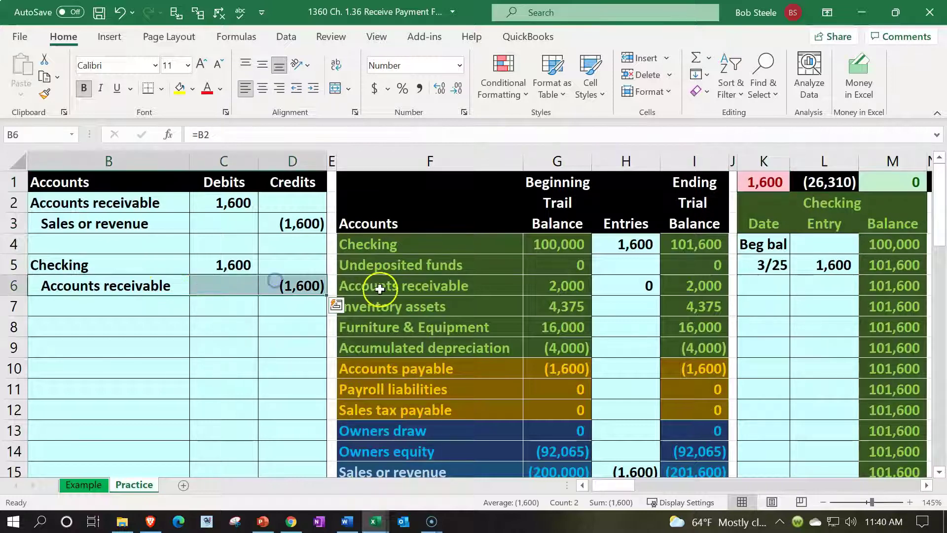
left_click(383, 289)
key("Right")
key("Right")
key("Right")
key("Right")
key("Right")
key("Right")
key("Right")
key("Right")
key("Right")
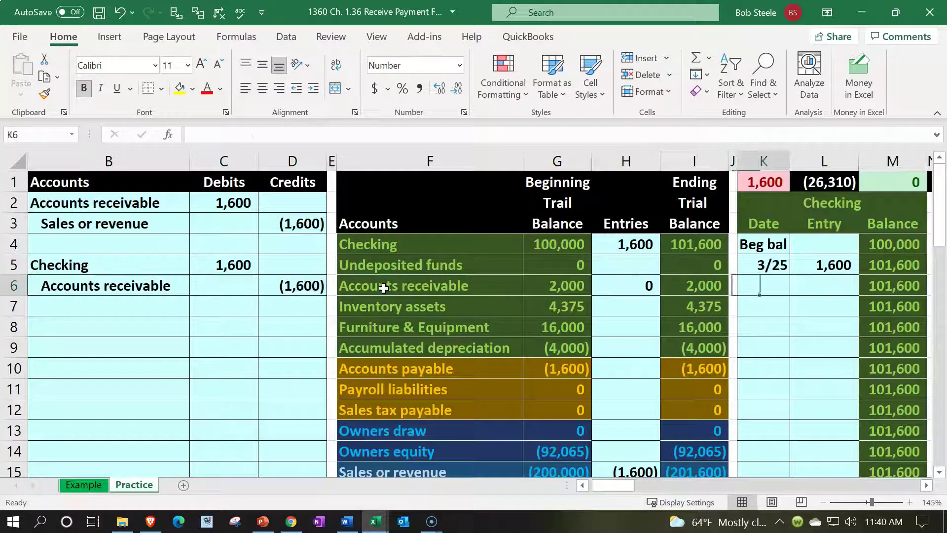
key("Right")
key("Right")
key("Right")
key("Right")
key("Right")
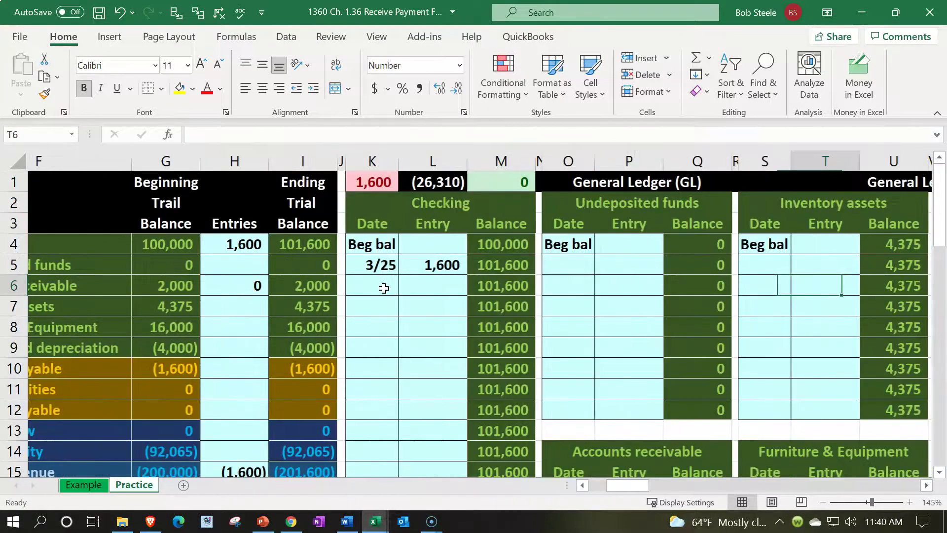
key("Down")
key("Down")
key("Down")
key("Down")
key("Down")
key("Down")
key("Down")
key("Down")
key("Down")
key("Down")
key("Down")
key("Down")
key("Down")
key("Down")
key("Down")
key("Left")
key("Left")
key("Left")
key("Left")
key("Left")
key("Up")
key("Up")
key("Up")
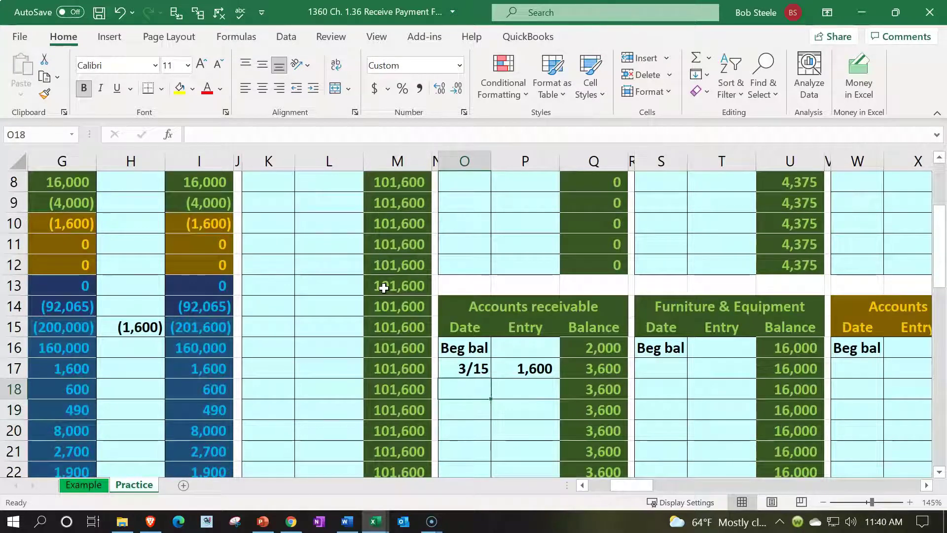
type("3/25")
key("Return")
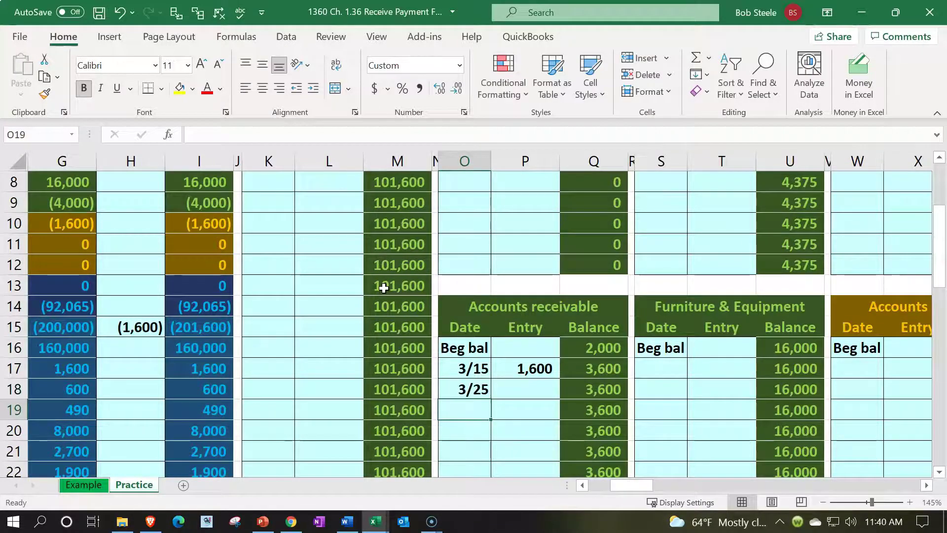
- Post the payment to the Accounts receivable ledger by linking entry cell P18 to the journal credit in D6
key("Up")
key("Right")
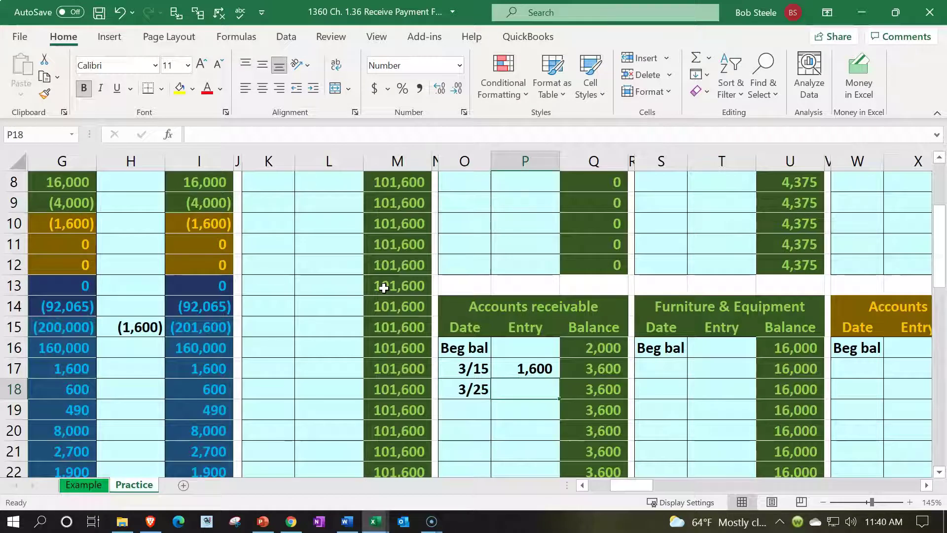
type("=")
key("Left")
key("Left")
key("Left")
key("Left")
key("Left")
key("Left")
key("Left")
key("Left")
key("Left")
key("Left")
key("Left")
key("Left")
key("Left")
key("Left")
key("Left")
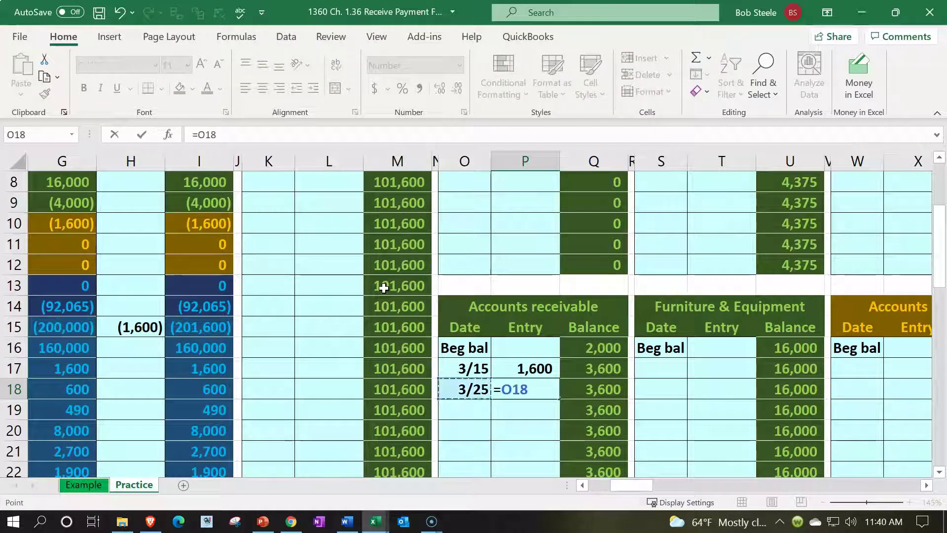
key("Up")
key("Up")
key("Up")
key("Up")
key("Up")
key("Up")
key("Up")
key("Up")
key("Up")
key("Up")
key("Up")
key("Up")
key("Up")
key("Up")
key("Up")
key("Up")
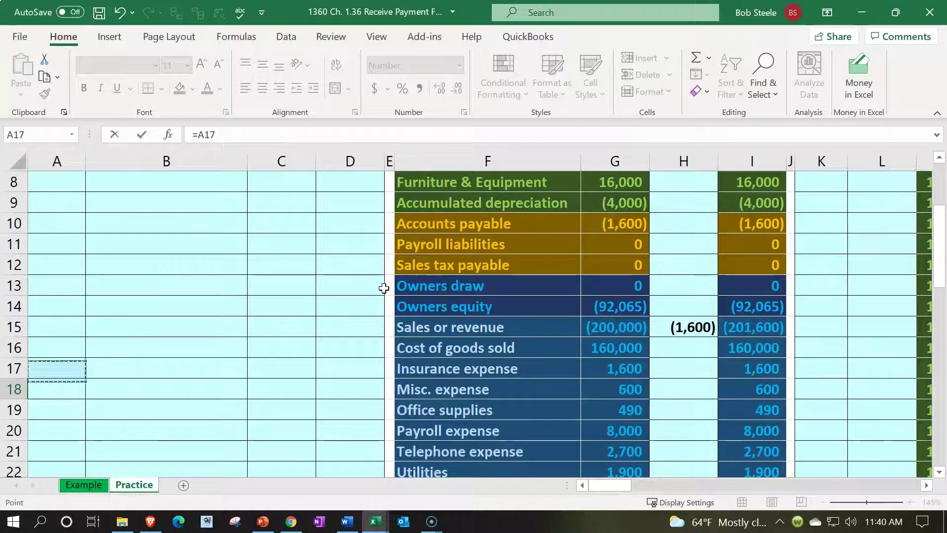
key("Down")
key("Down")
key("Down")
key("Down")
key("Right")
key("Right")
key("Right")
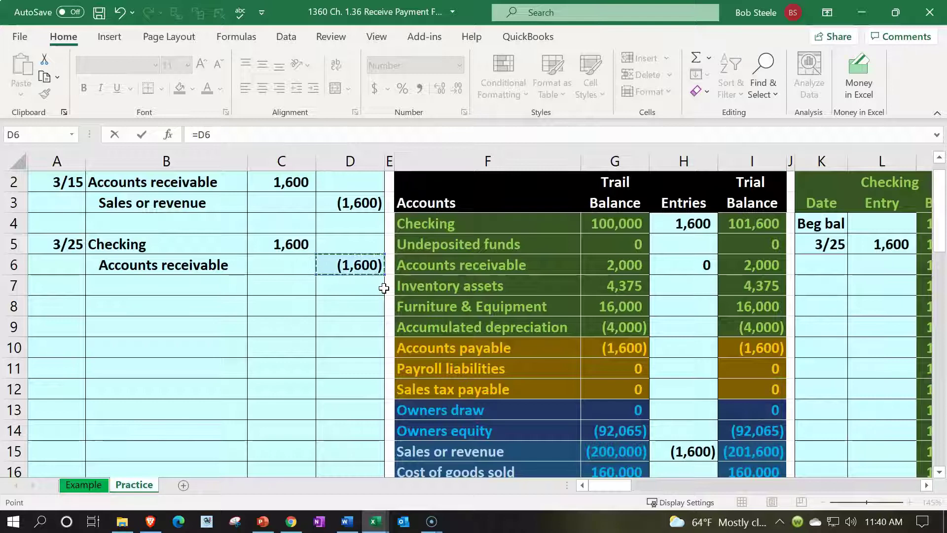
key("Return")
- Follow the Accounts receivable ledger from its beginning balance in Q16 through the 3/15 and 3/25 entries and running balances
key("Right")
key("Right")
key("Right")
key("Right")
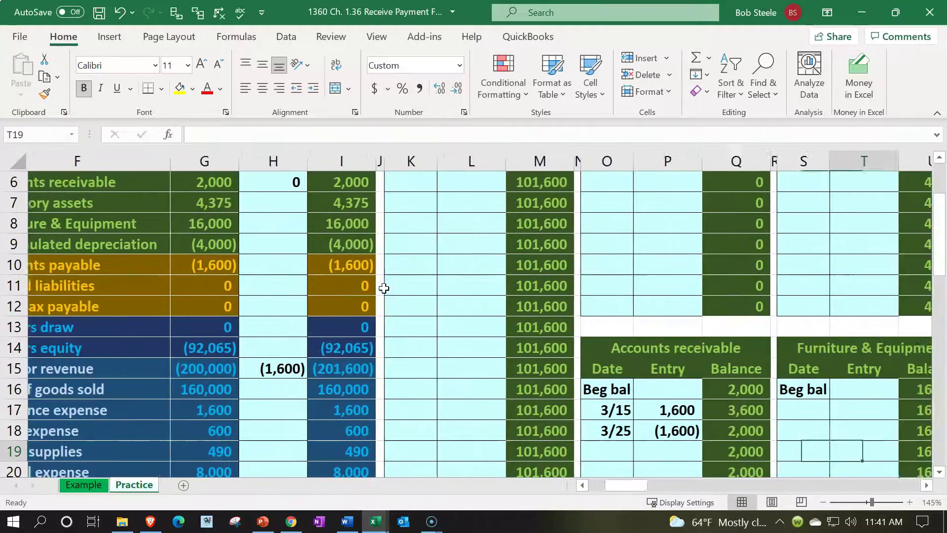
key("Left")
key("Left")
key("Left")
key("Up")
key("Up")
key("Up")
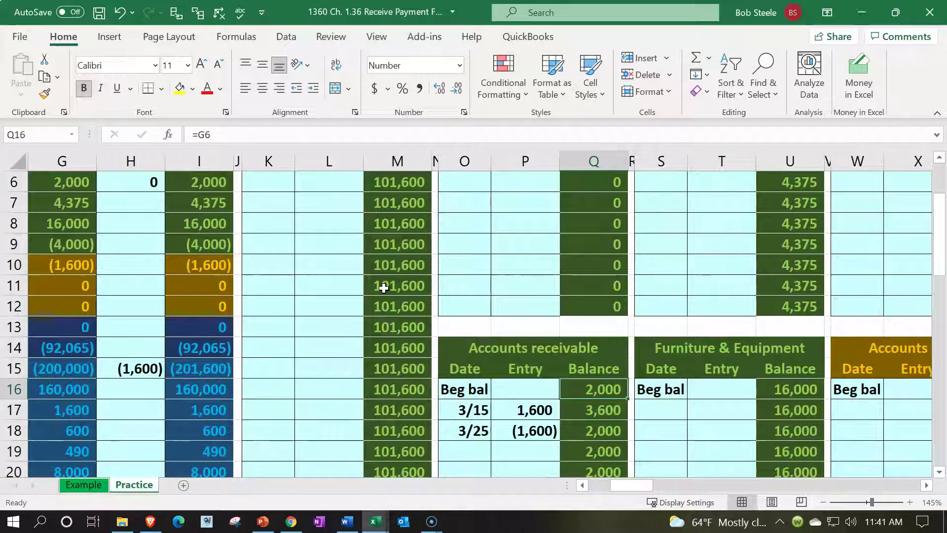
key("Left")
key("Down")
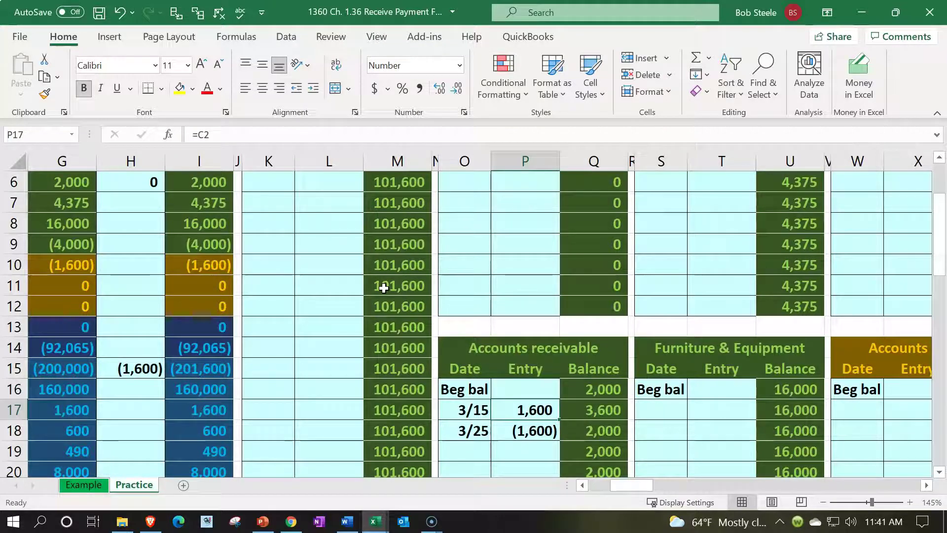
key("Right")
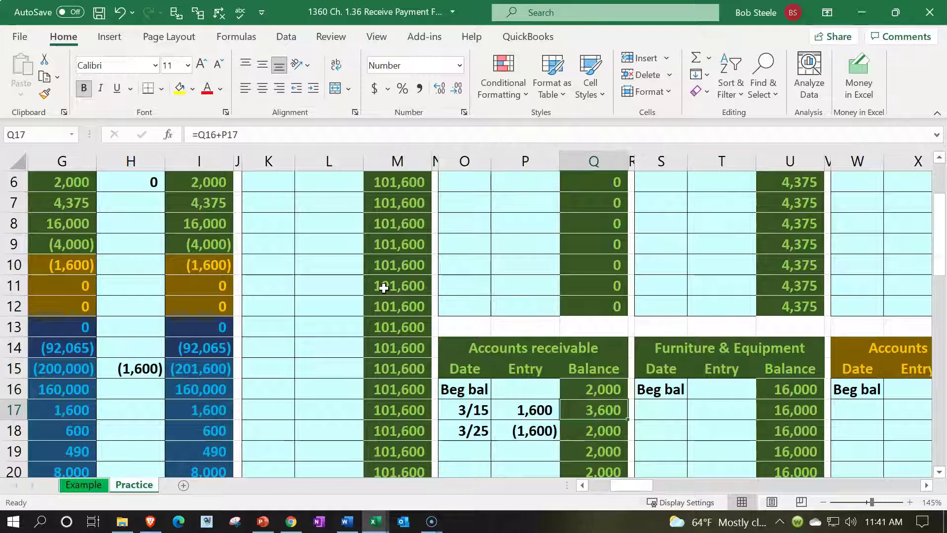
key("Down")
key("Left")
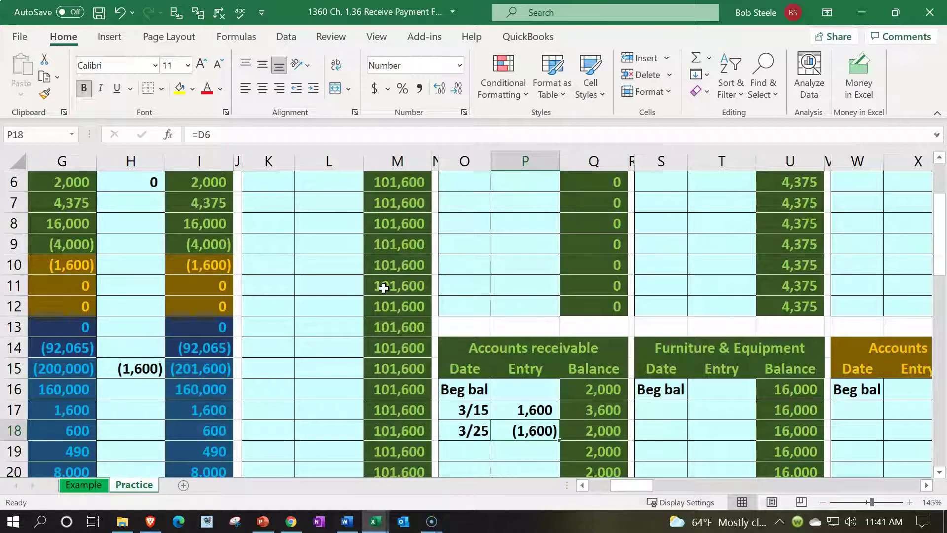
- Check the trial balance's beginning Accounts receivable in G6 and the journal credit formula in D6
key("Left")
key("Left")
key("Left")
key("Left")
key("Left")
key("Left")
key("Left")
key("Left")
key("Left")
key("Left")
key("Left")
key("Left")
key("Left")
key("Left")
key("Left")
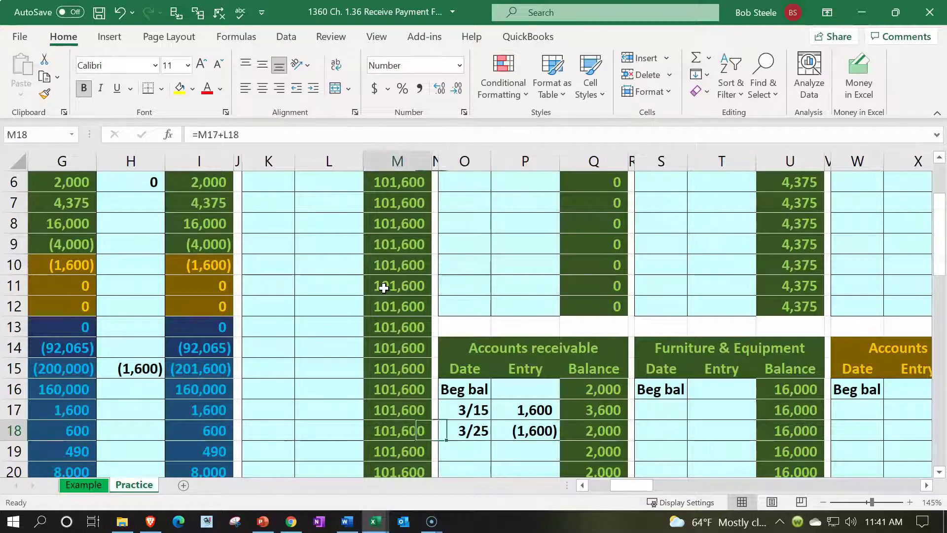
scroll(384, 288, "up", 2)
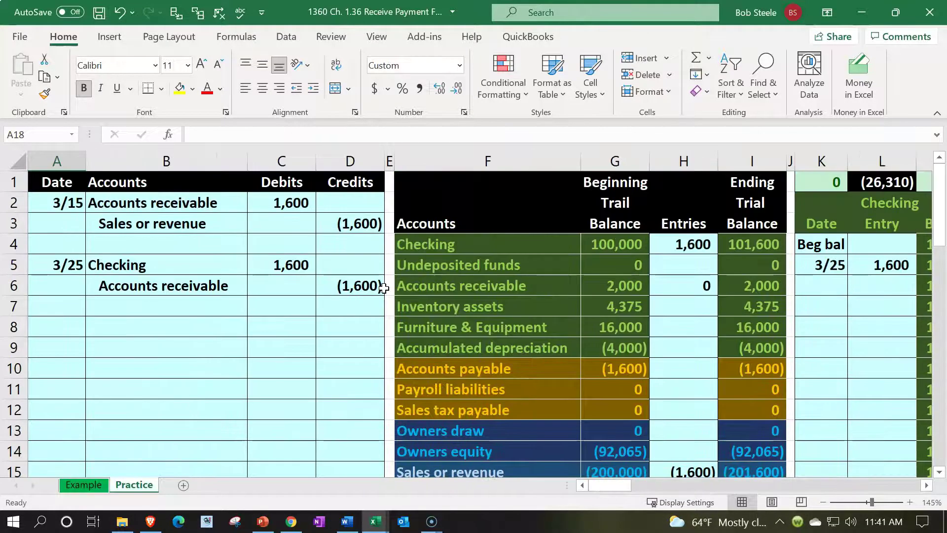
left_click(609, 287)
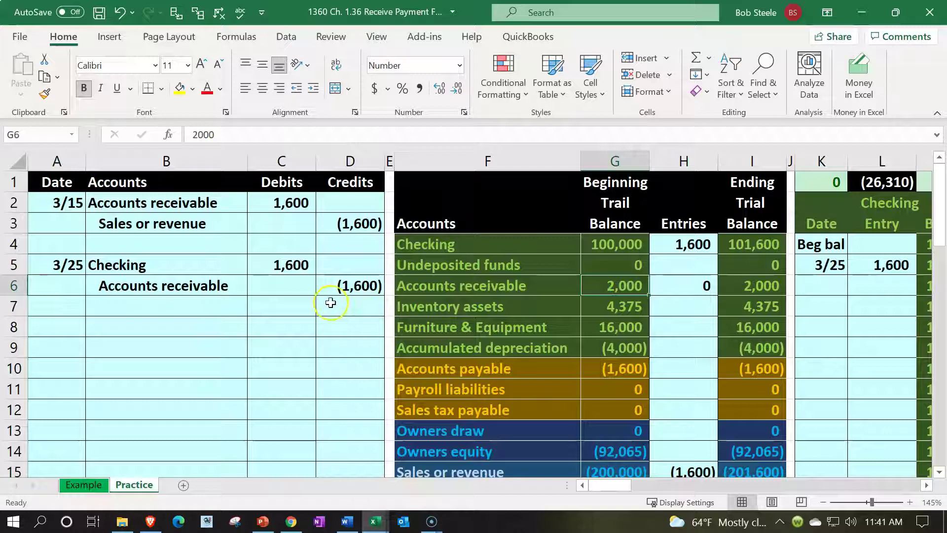
left_click(339, 287)
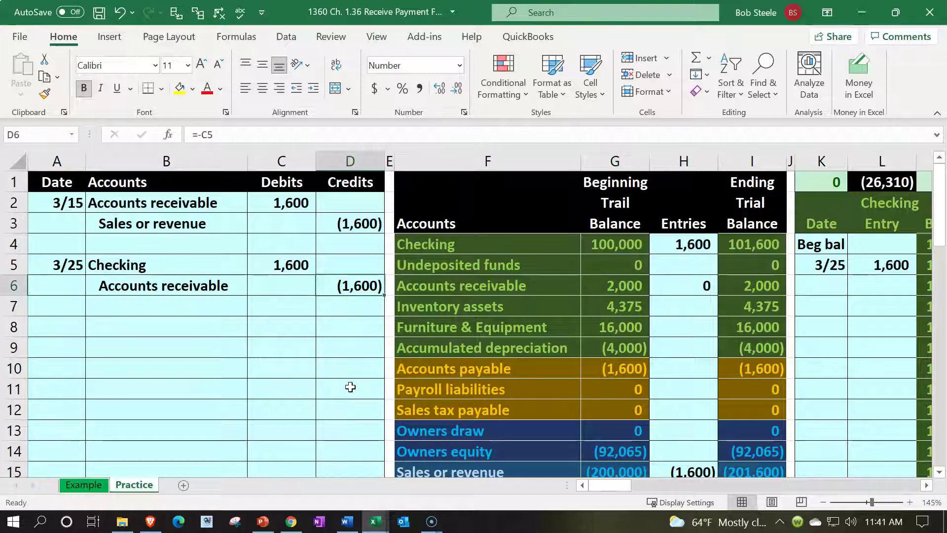
- Enter the payment date 3/25 in BC18 of Customer 4's account in the Accounts Receivable Subsidiary Ledger
key("Right")
key("Right")
key("Right")
key("Right")
key("Right")
key("Right")
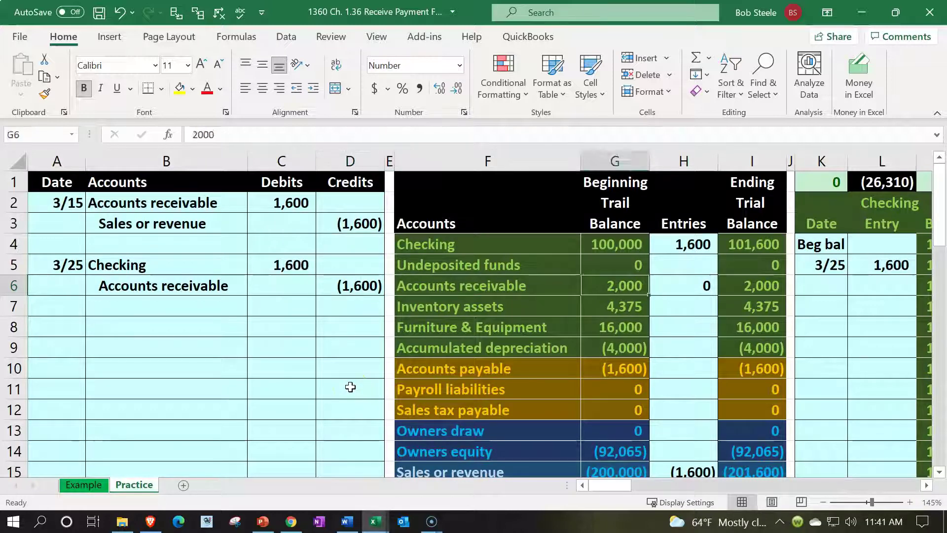
key("Right")
key("Right")
key("Right")
key("Right")
key("Right")
key("Right")
key("Right")
key("Right")
key("Right")
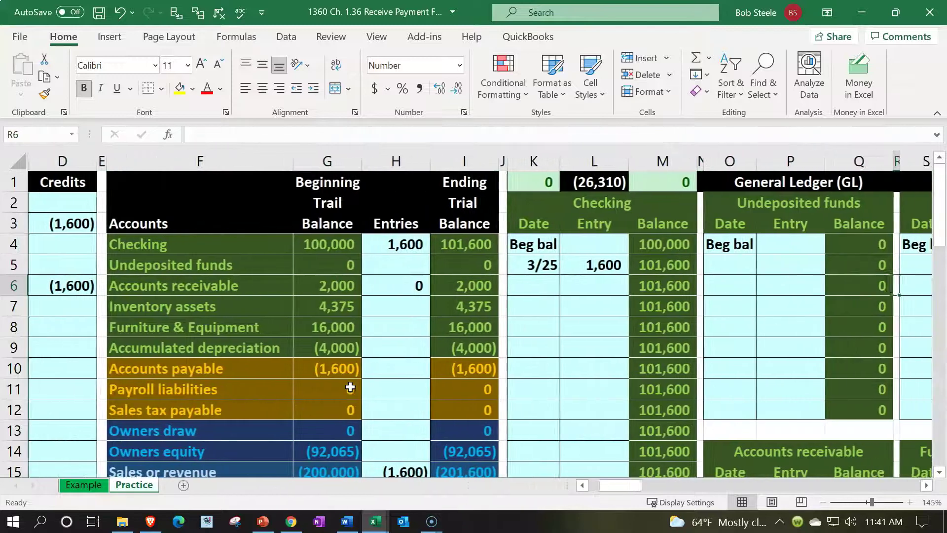
key("Right")
key("Right")
key("Right")
key("Right")
key("Right")
key("Right")
key("Right")
key("Right")
key("Right")
key("Right")
key("Right")
key("Right")
key("Right")
key("Right")
key("Right")
key("Right")
key("Right")
key("Right")
key("Right")
key("Right")
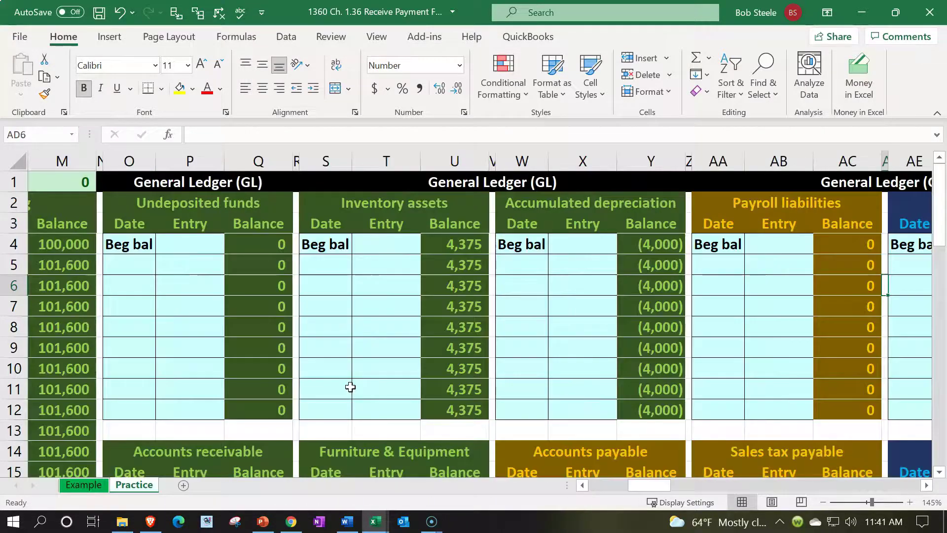
key("Right")
key("Right")
key("Right")
key("Right")
key("Right")
key("Right")
key("Right")
key("Right")
key("Right")
key("Right")
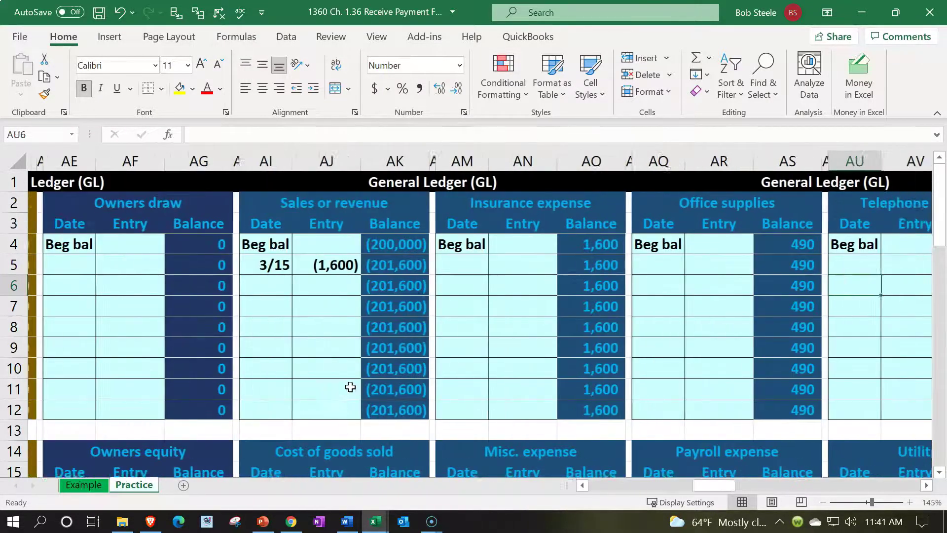
key("Right")
key("Right")
key("Right")
key("Right")
key("Right")
key("Right")
key("Right")
key("Right")
key("Right")
key("Right")
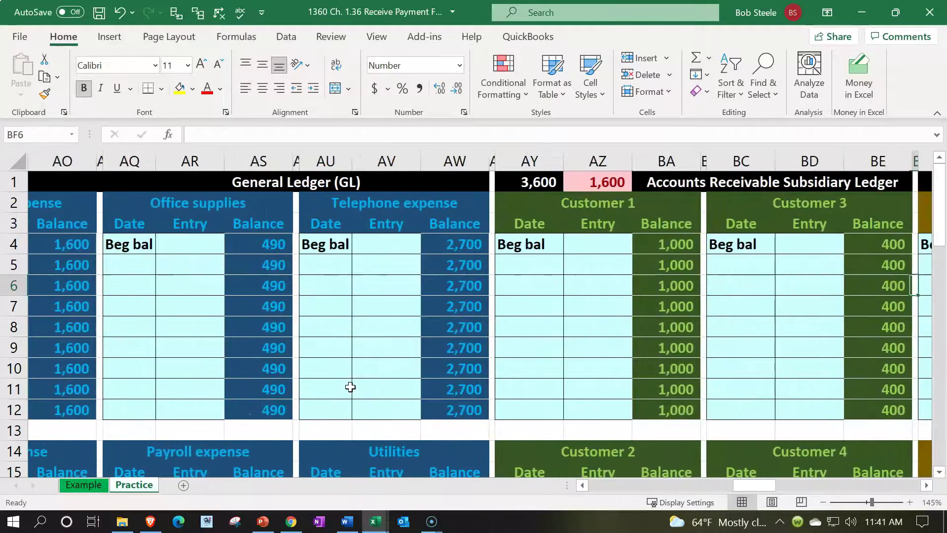
key("Down")
key("Down")
key("Down")
key("Down")
key("Down")
key("Down")
key("Down")
key("Down")
key("Down")
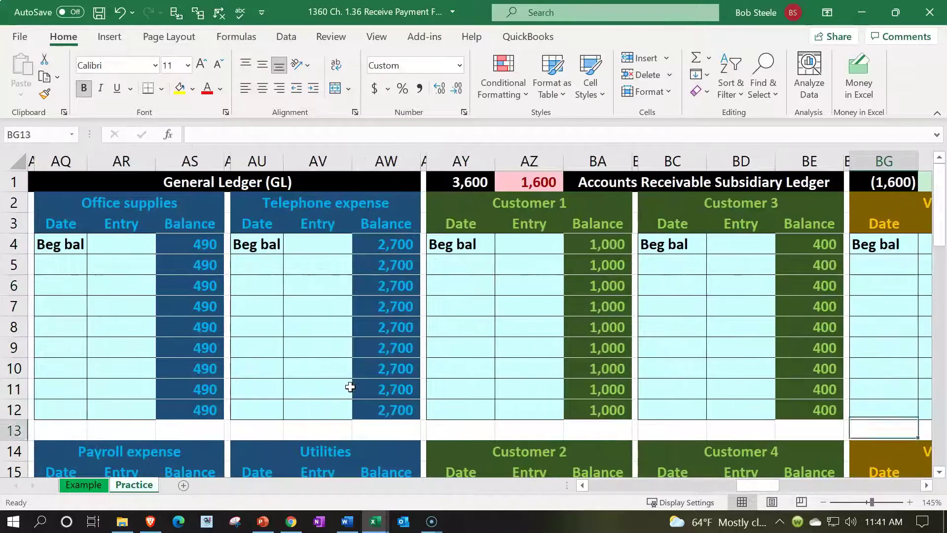
key("Down")
key("Down")
key("Down")
key("Down")
key("Down")
key("Left")
key("Left")
key("Left")
key("Left")
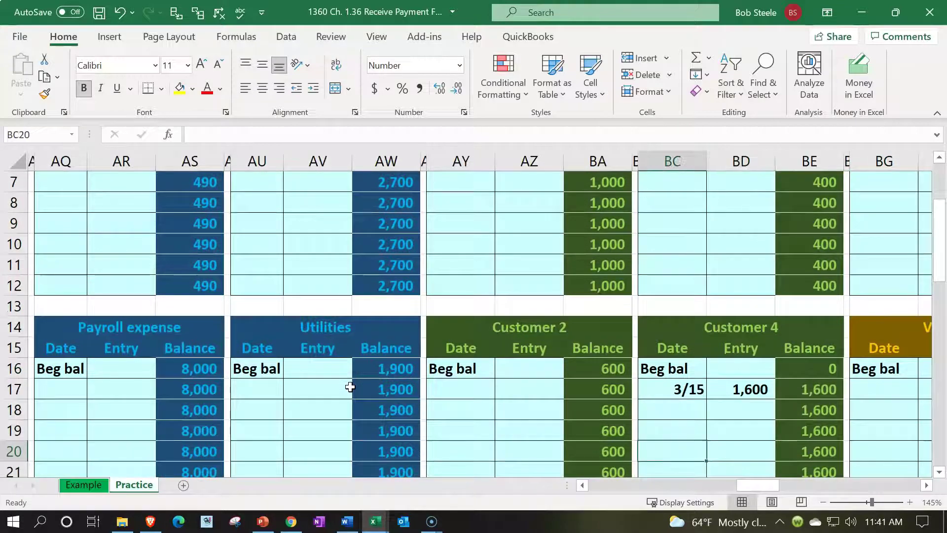
key("Up")
key("Up")
type("3")
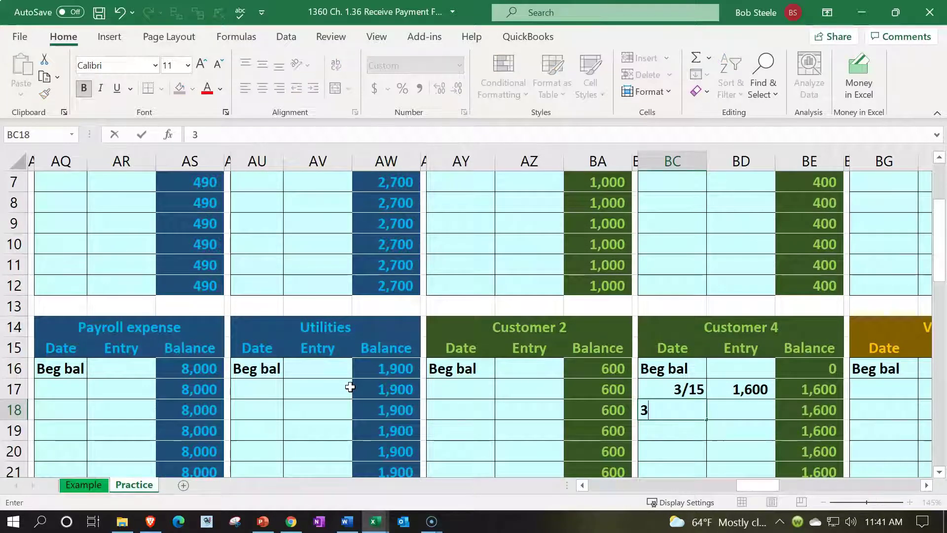
type("/25")
key("Tab")
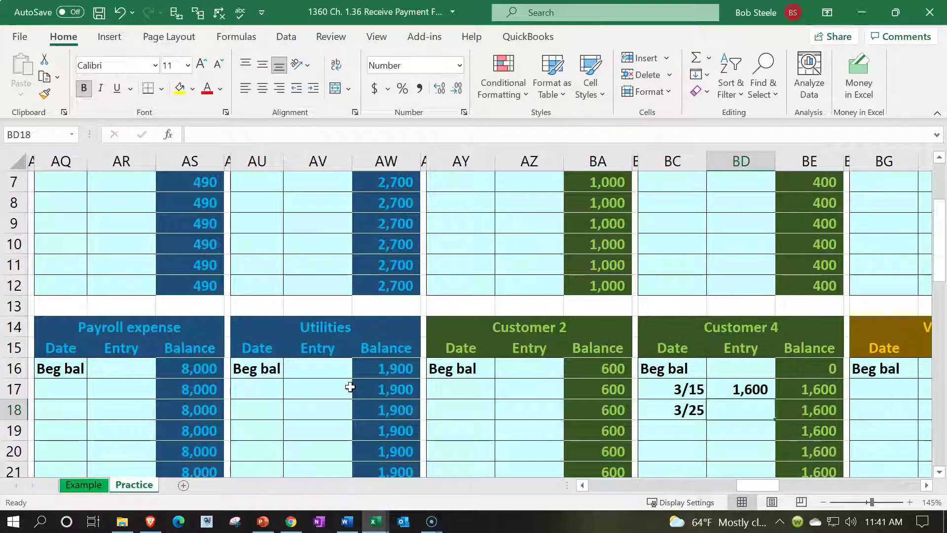
- Post the payment to Customer 4's subsidiary ledger by linking entry cell BD18 to the journal credit in D6
type("=")
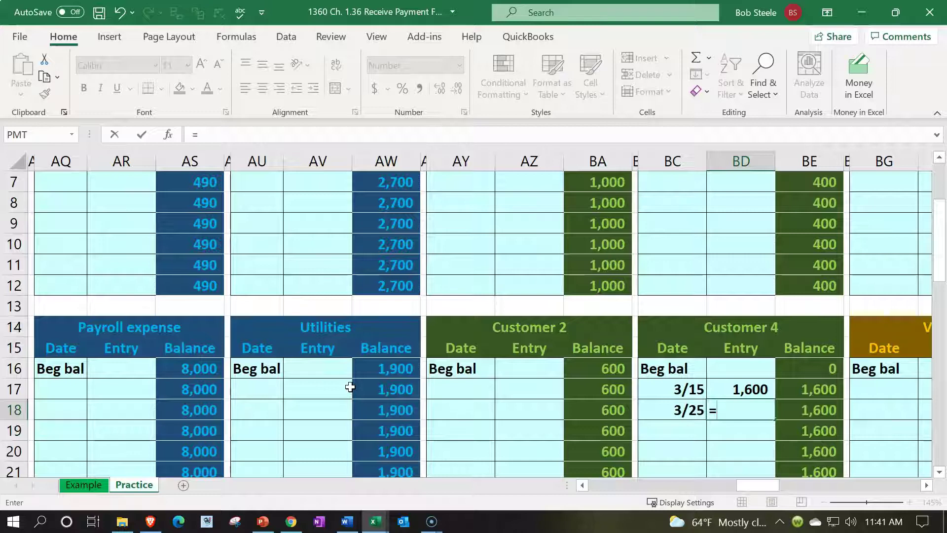
key("Left")
key("Left")
key("Left")
key("Left")
key("Left")
key("Left")
key("Left")
key("Left")
key("Left")
key("Left")
key("Left")
key("Left")
key("Left")
key("Left")
key("Left")
key("Left")
key("Left")
key("Left")
key("Left")
key("Left")
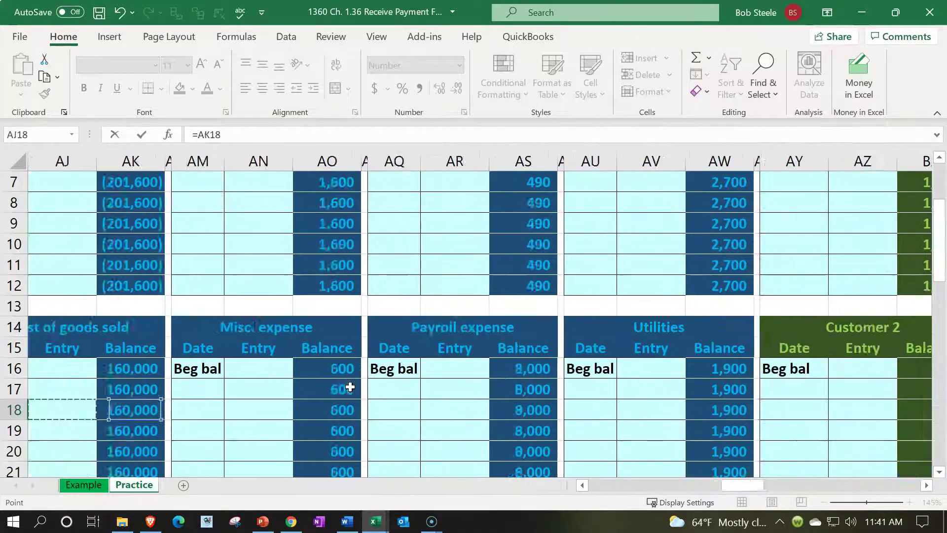
key("Left")
key("Left")
key("Left")
key("Left")
key("Left")
key("Left")
key("Left")
key("Left")
key("Left")
key("Left")
key("Left")
key("Left")
key("Left")
key("Left")
key("Left")
key("Left")
key("Left")
key("Left")
key("Up")
key("Up")
key("Up")
key("Up")
key("Up")
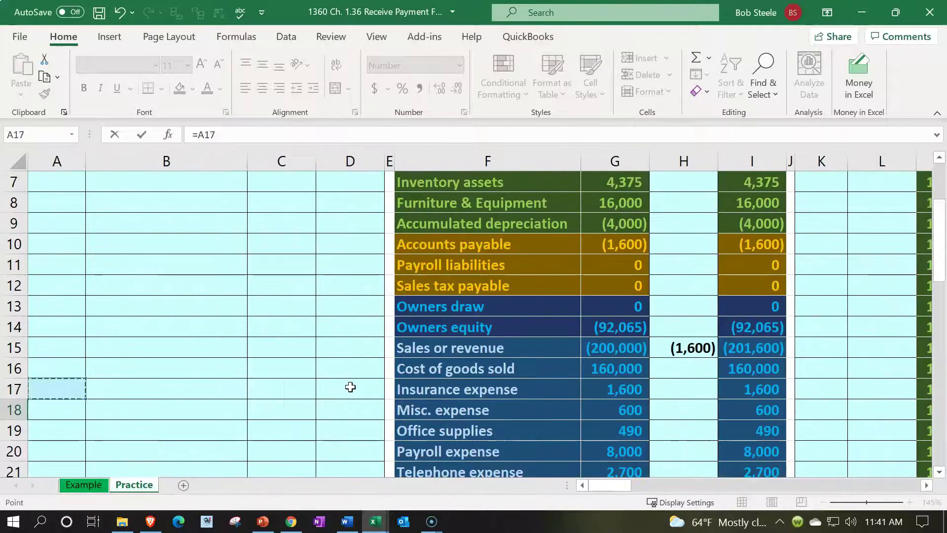
key("Up")
key("Up")
key("Up")
key("Up")
key("Up")
key("Up")
key("Up")
key("Up")
key("Up")
key("Down")
key("Down")
key("Right")
key("Right")
key("Right")
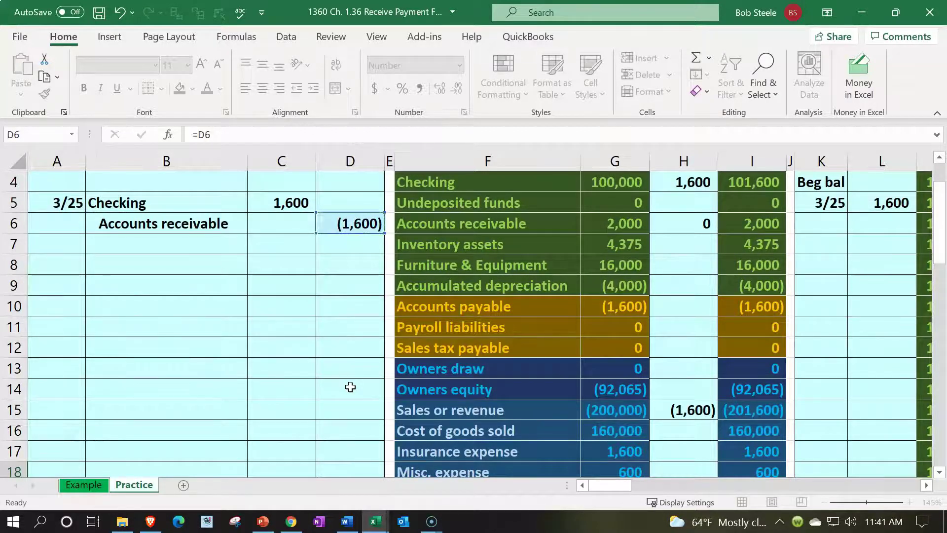
key("Return")
- Review Customer 4's ledger from the beginning balance in BE16 through the 3/15 invoice and 3/25 payment entry formulas
key("Right")
key("Right")
key("Right")
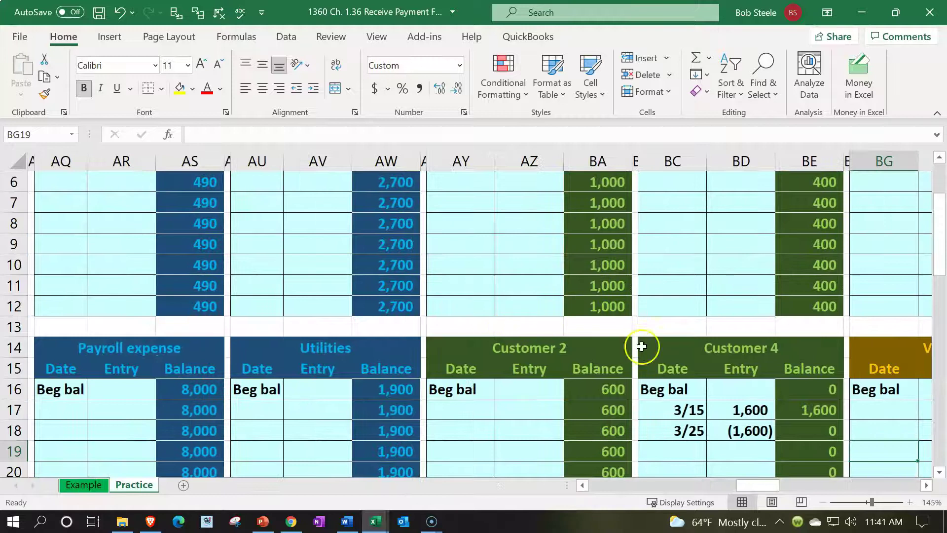
scroll(793, 377, "down", 1)
left_click(760, 368)
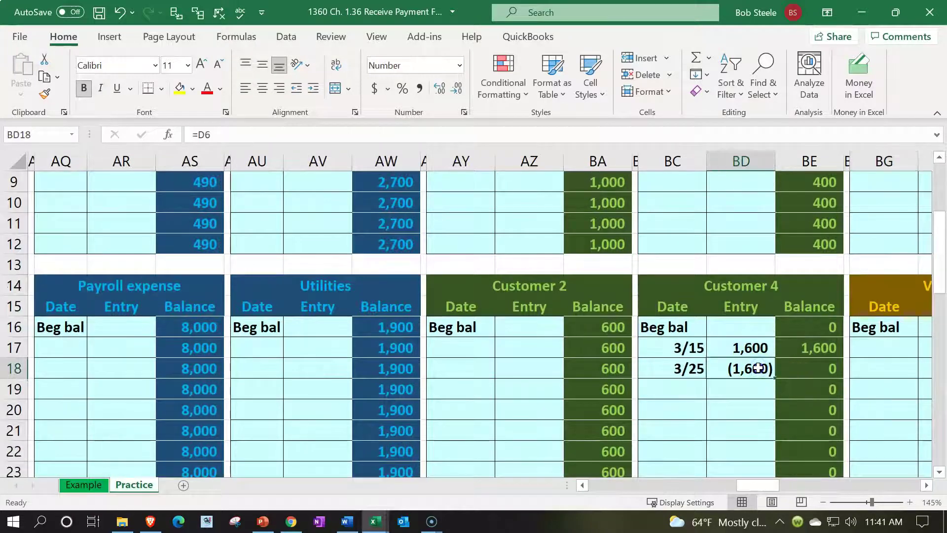
double_click(760, 368)
key("Return")
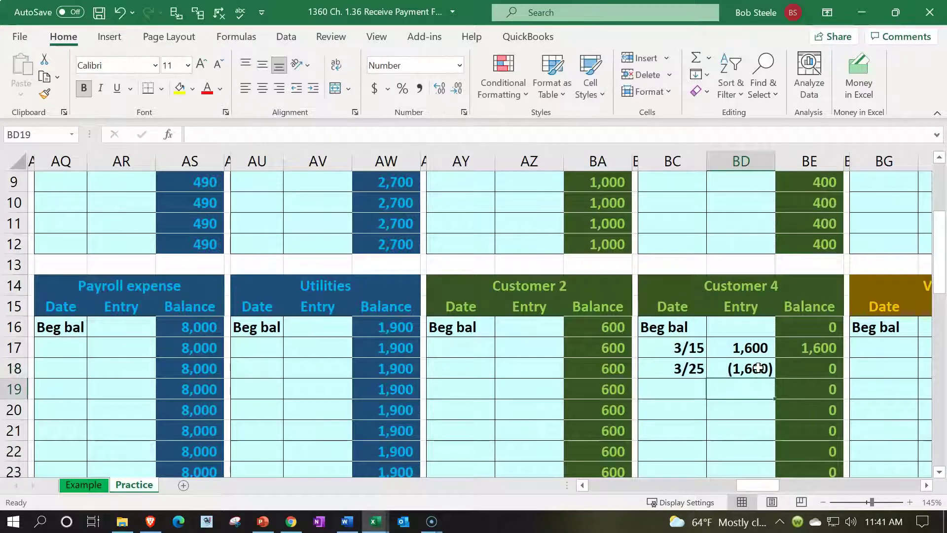
left_click(788, 336)
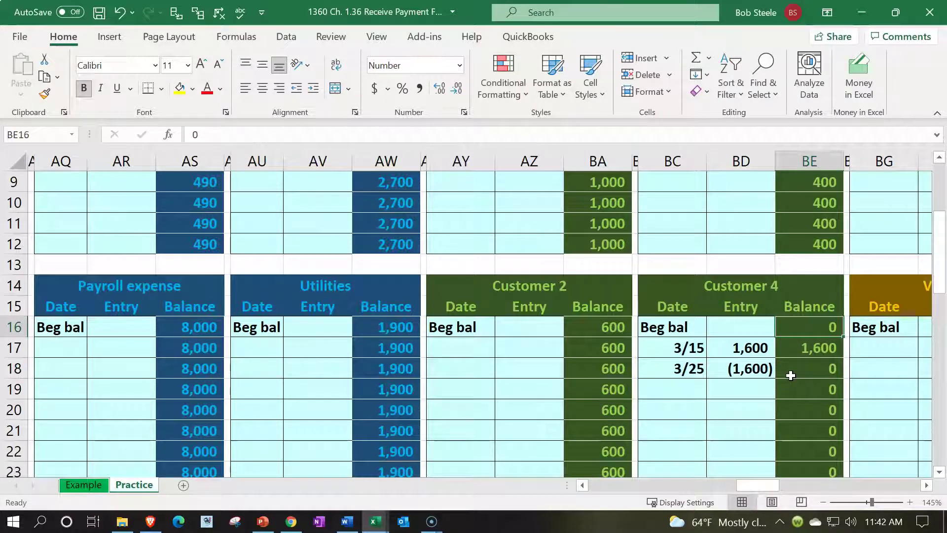
key("Down")
key("Left")
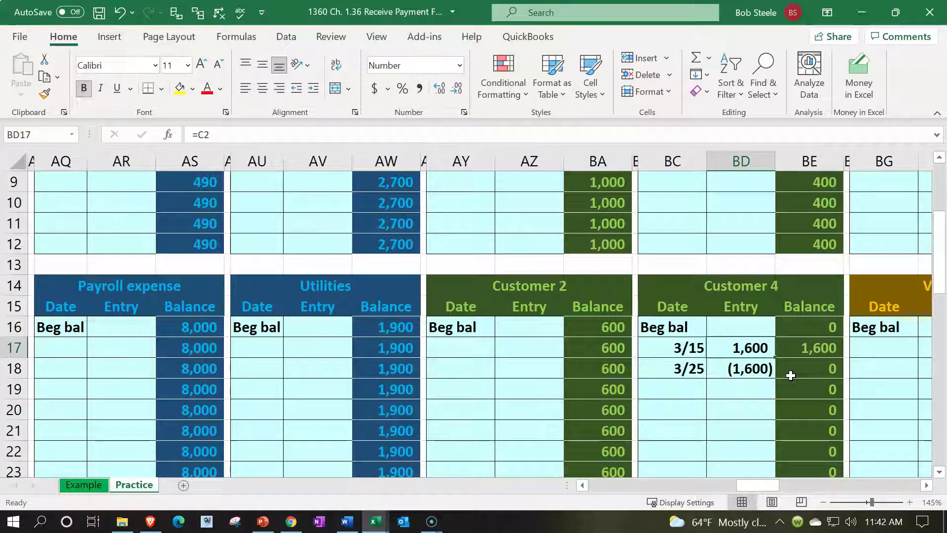
key("Down")
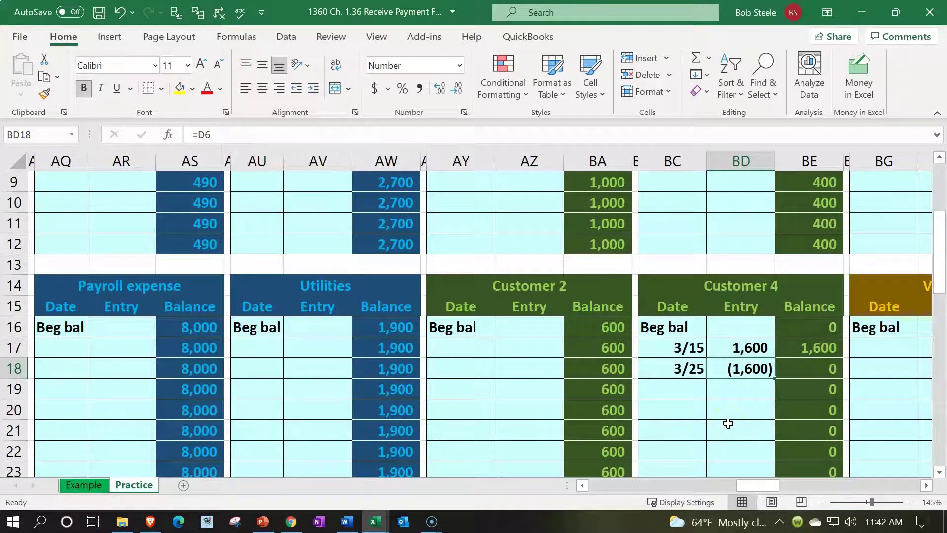
- Check the subsidiary ledger's total formula in AY1 and its comparison with the trial balance's Accounts receivable in AZ1
scroll(729, 423, "up", 3)
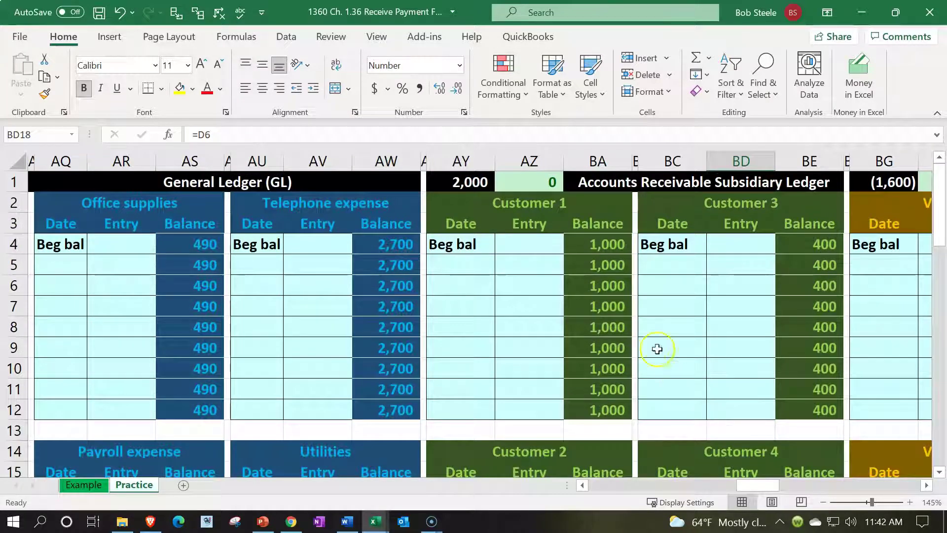
left_click(472, 190)
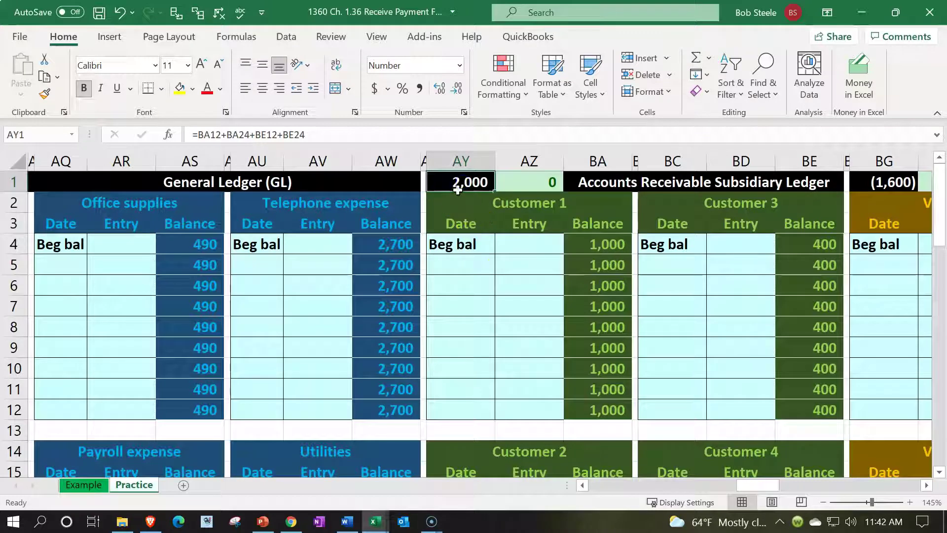
double_click(458, 184)
key("Return")
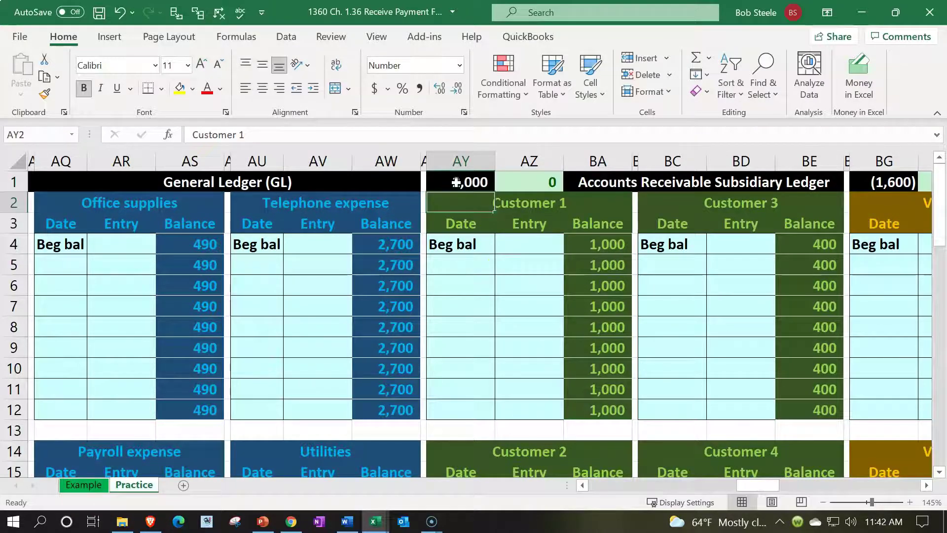
key("Up")
key("Right")
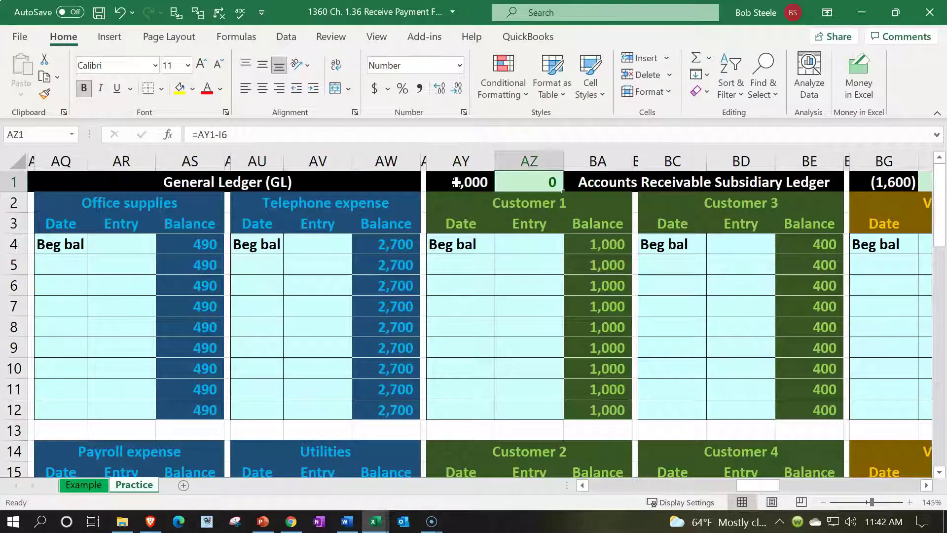
- Return to the trial balance and check the Accounts receivable ending balance formula in I6
key("Left")
key("Left")
key("Left")
key("Left")
key("Left")
key("Left")
key("Left")
key("Left")
key("Left")
key("Left")
key("Left")
key("Left")
key("Left")
key("Left")
key("Left")
key("Left")
key("Left")
key("Left")
key("Left")
key("Left")
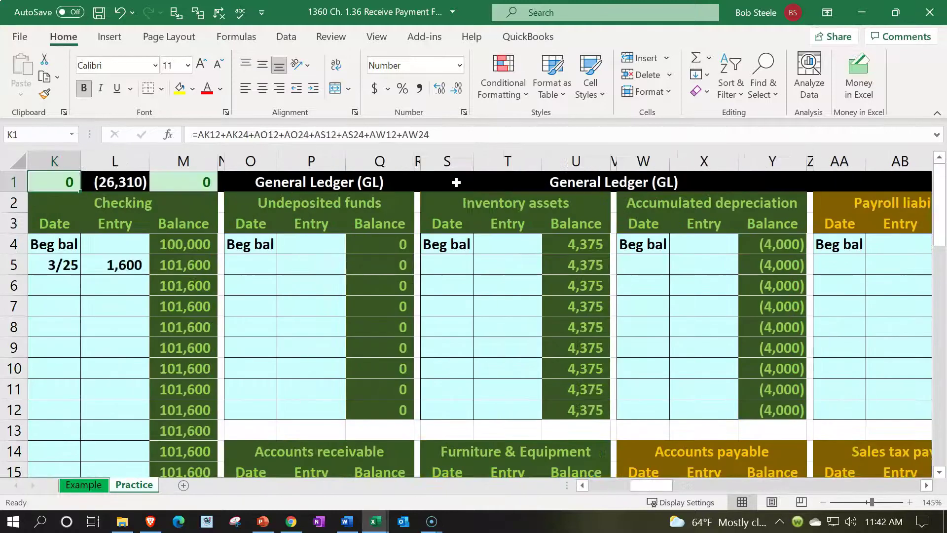
key("Left")
key("Left")
key("Left")
key("Left")
key("Left")
key("Left")
key("Left")
key("Down")
key("Down")
key("Down")
key("Down")
key("Down")
key("Down")
key("Right")
key("Right")
key("Right")
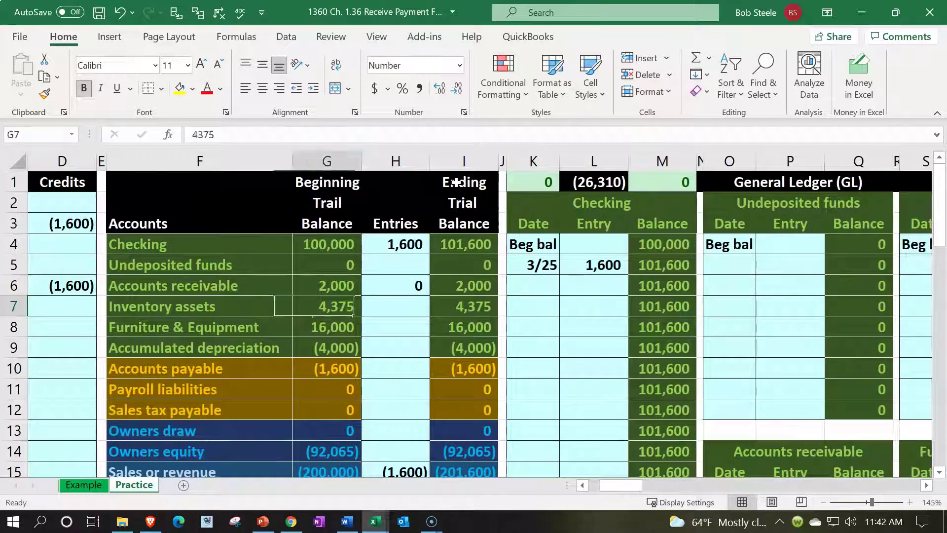
key("Right")
key("Right")
key("Up")
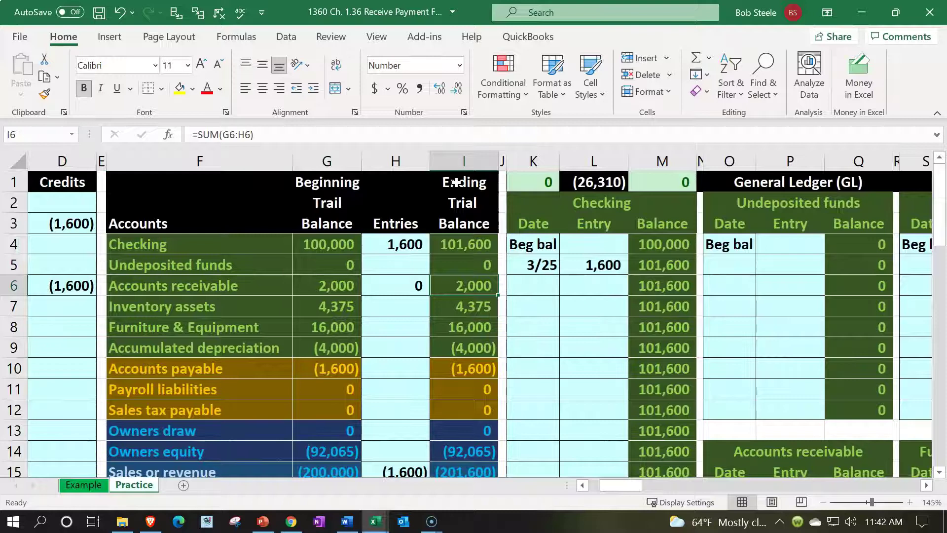
- Review the 3/25 payment journal entry in rows 5 and 6 and the Undeposited funds line of the trial balance
key("Left")
key("Left")
key("Left")
key("Left")
key("Left")
key("Left")
key("Left")
key("Left")
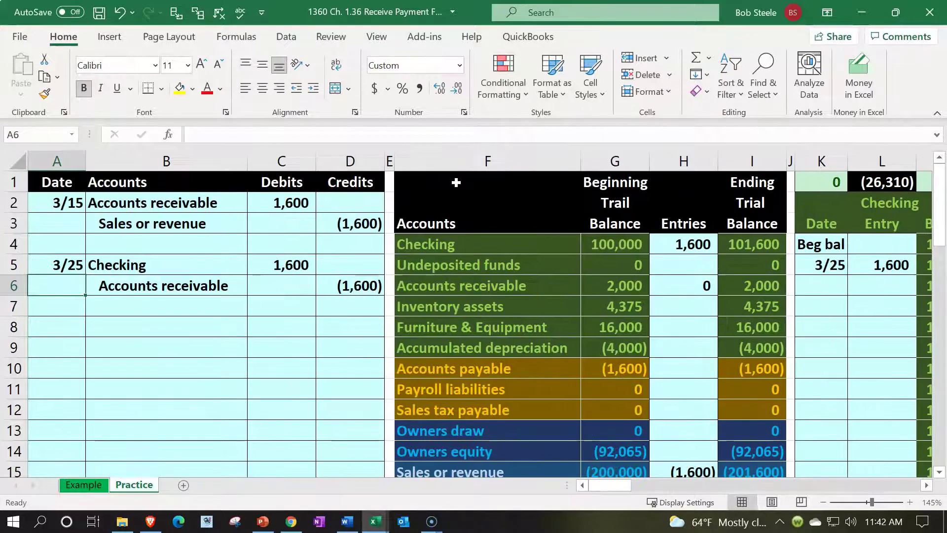
left_click_drag(74, 264, 337, 288)
left_click_drag(420, 264, 596, 261)
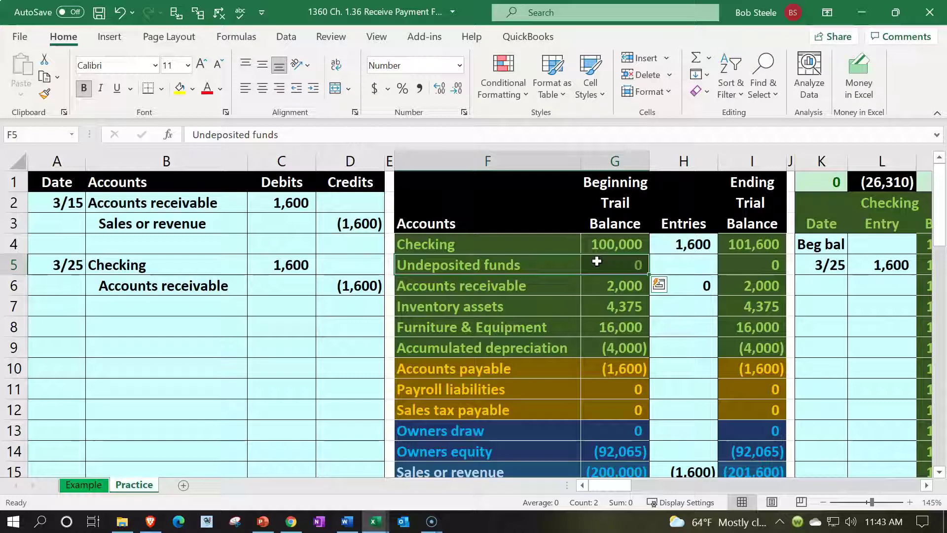
- Enter the date 4/10 in A8 to start a new journal entry below the 3/25 payment
key("Down")
key("Down")
key("Down")
key("Left")
key("Left")
key("Left")
key("Left")
key("Left")
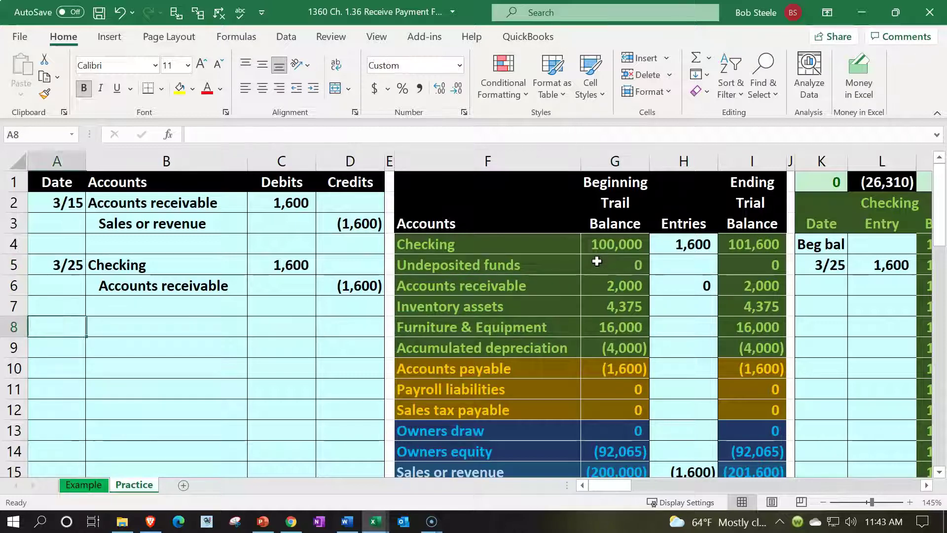
type("4/10")
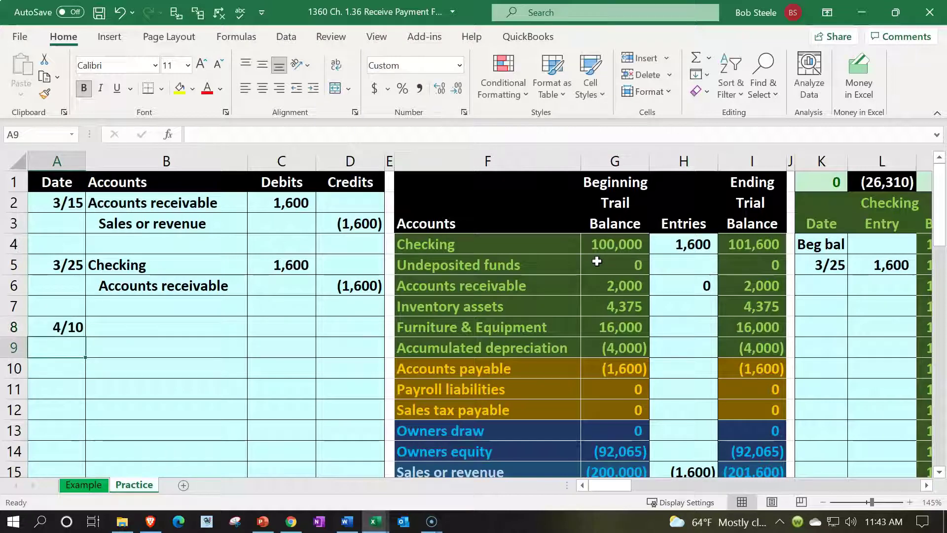
key("Tab")
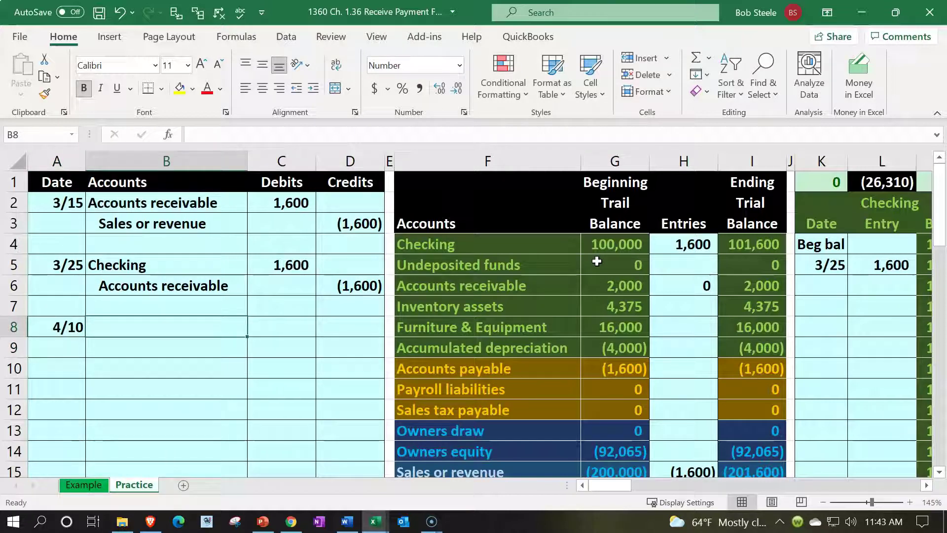
- Fill in Accounts receivable as the 4/10 entry's debit account by linking B8 to B2
type("=")
key("Up")
key("Up")
key("Up")
key("Up")
key("Up")
key("Up")
key("Return")
- Fill in Sales or revenue as the credit account by linking B9 to B3, and indent it
type("+")
key("Up")
key("Up")
key("Up")
key("Up")
key("Up")
key("Up")
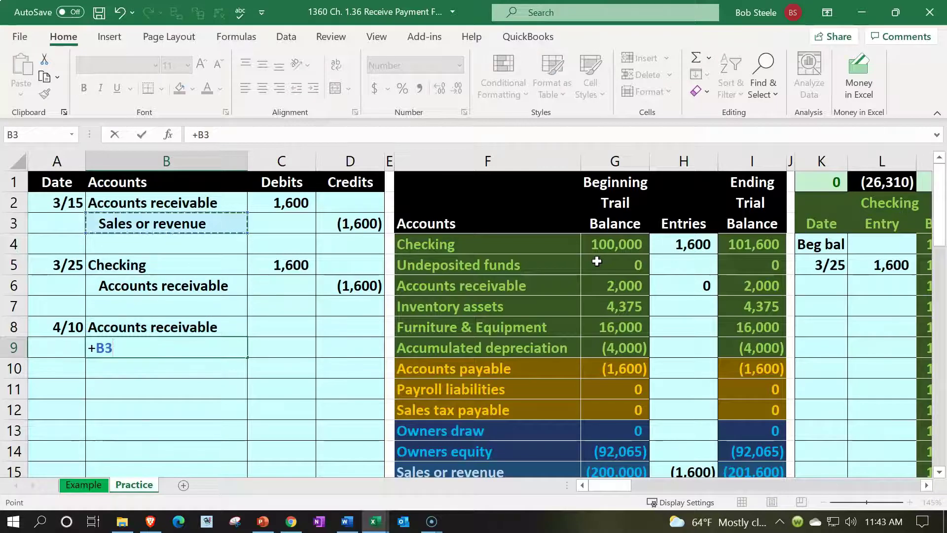
key("Return")
key("Up")
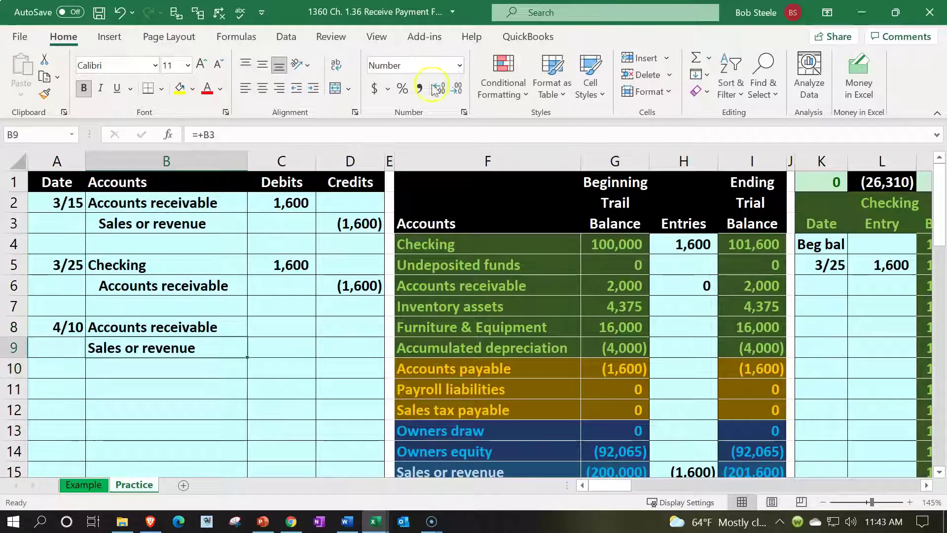
left_click(313, 88)
- Enter a 1,400 debit in C8 and make the credit in D9 the negative of C8
left_click(291, 330)
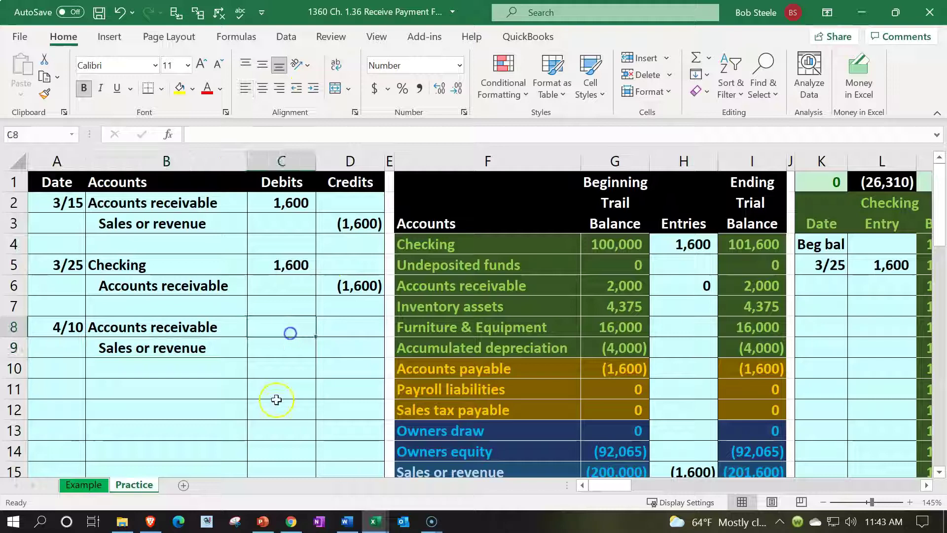
type("1,400")
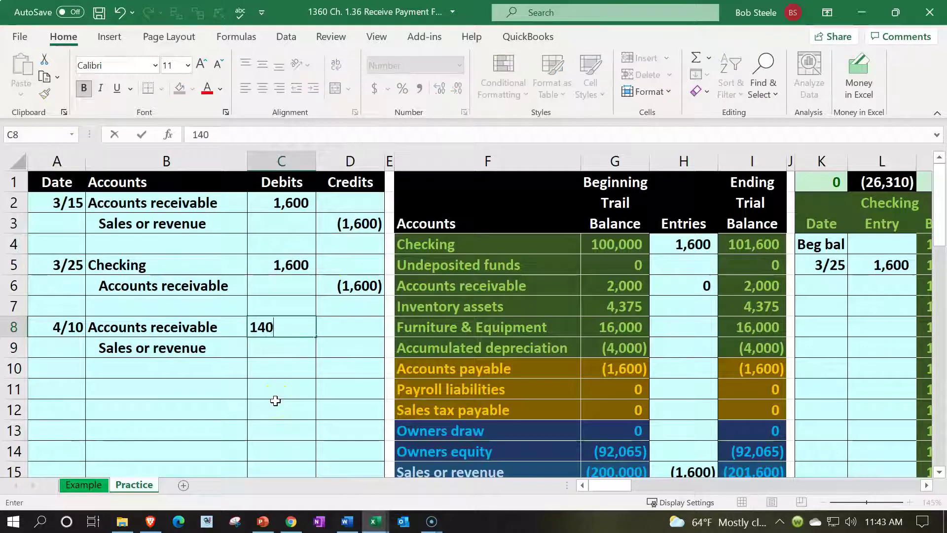
key("Return")
key("Right")
type("=-")
key("Up")
key("Left")
key("Return")
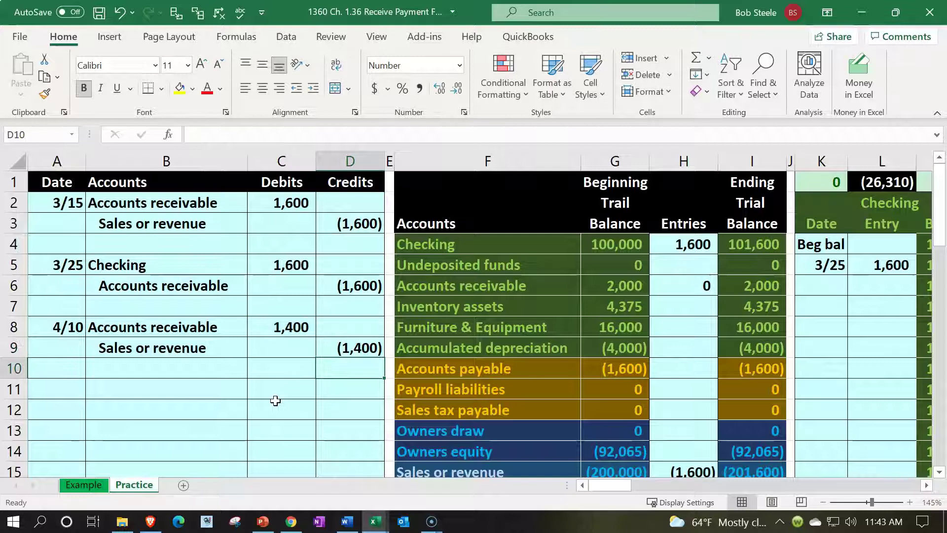
- Open the Accounts receivable entries formula in H6 of the trial balance for editing
key("Right")
key("Right")
key("Right")
key("Right")
key("Up")
key("Up")
key("Up")
key("Up")
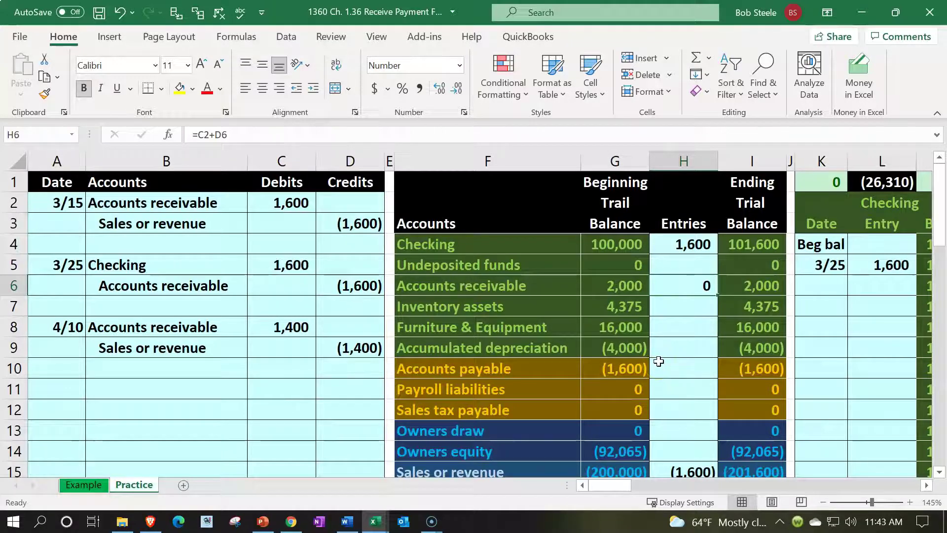
key("F2")
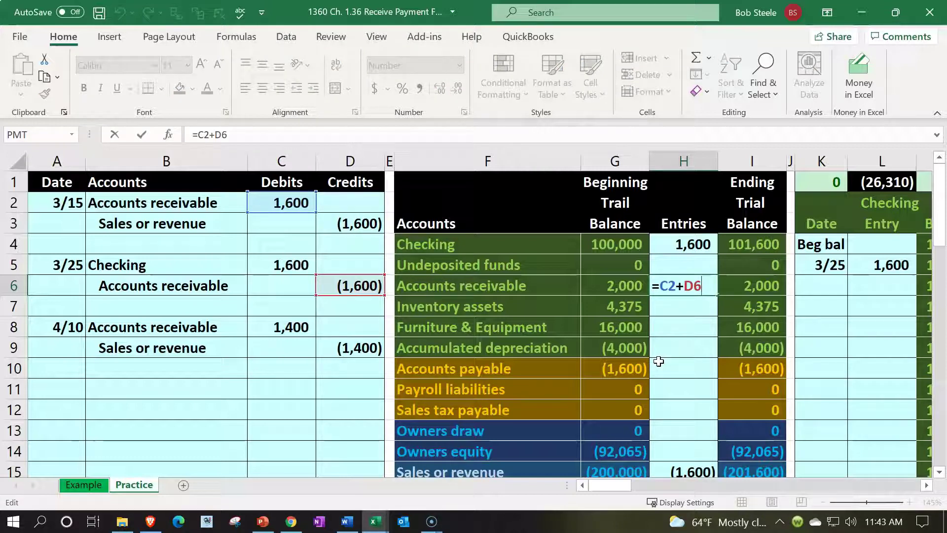
- Extend the Accounts receivable entry formula in H6 to =C2+D6+C8 so it includes the 4/10 debit
type("+")
key("Down")
key("Down")
key("Left")
key("Left")
key("Left")
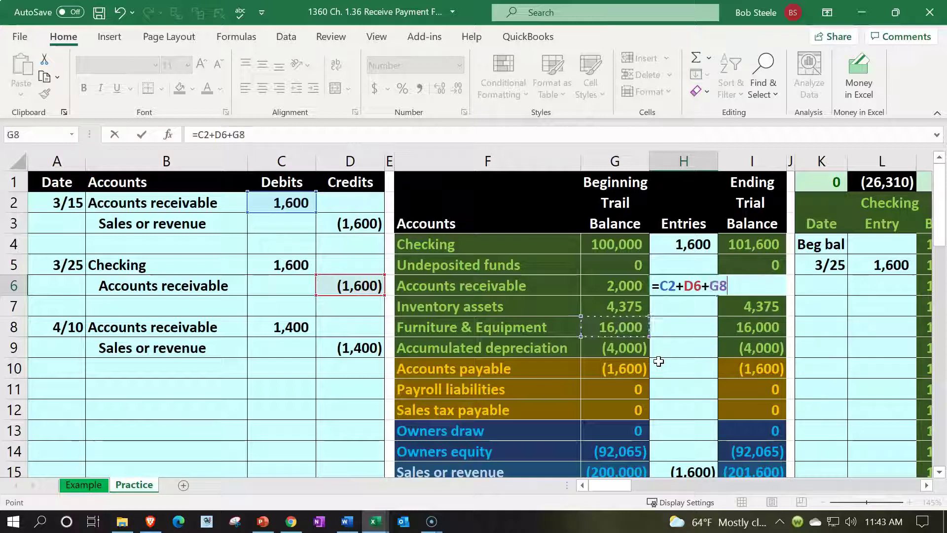
key("Left")
key("Left")
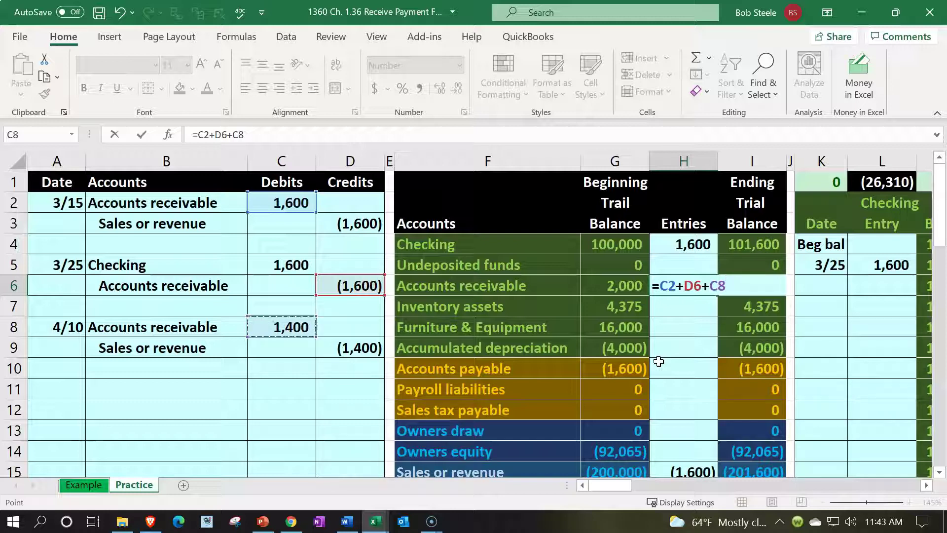
key("Return")
key("Down")
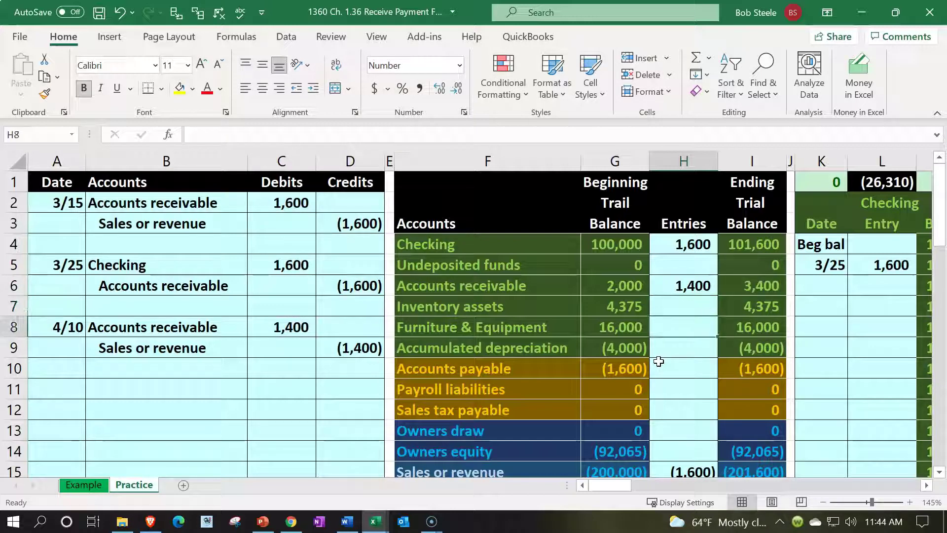
- Check the cell references in the Accounts receivable entry formula in H6 and the account's ending balance in I6
key("Up")
key("Up")
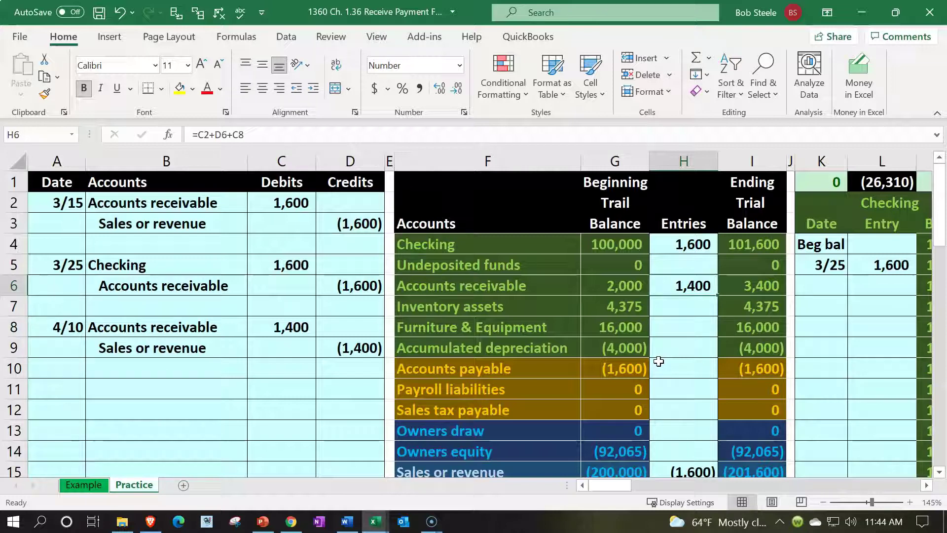
double_click(679, 281)
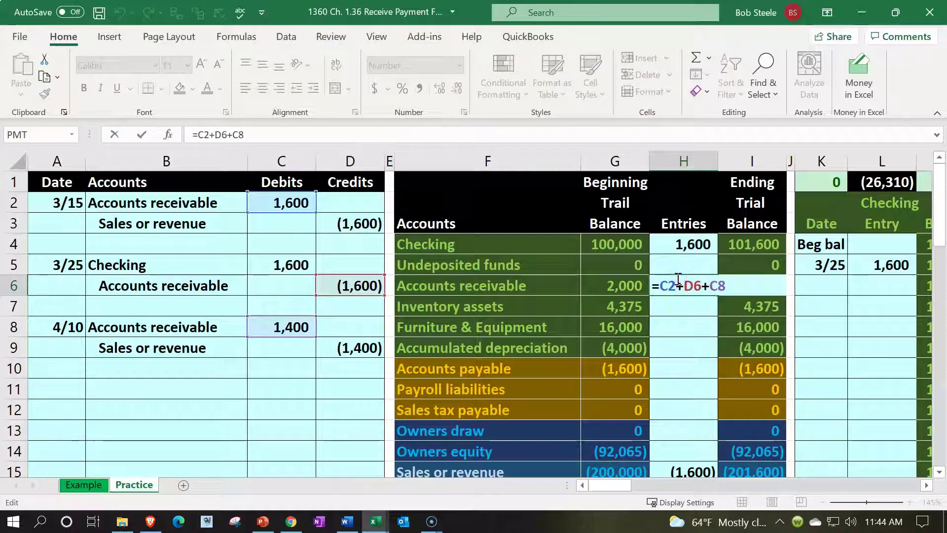
key("Return")
key("Up")
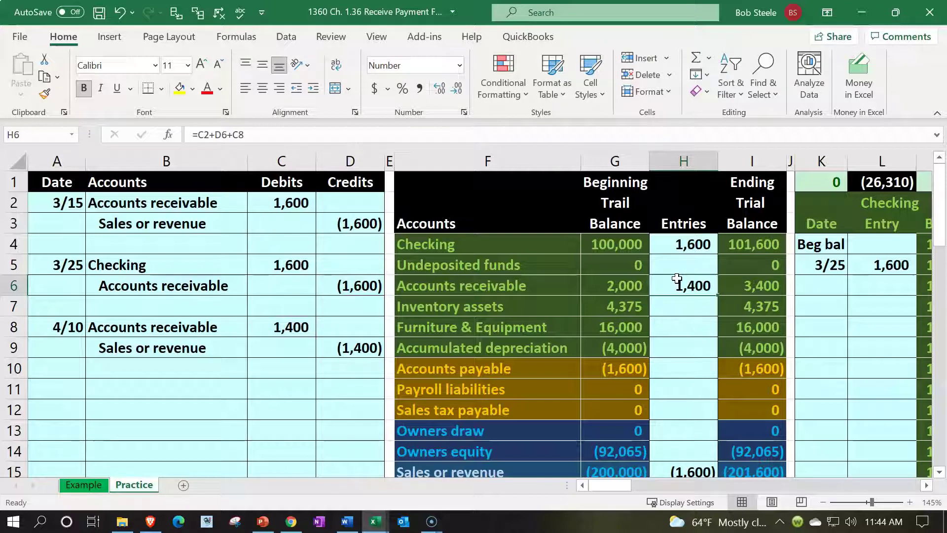
key("Left")
key("Right")
key("Right")
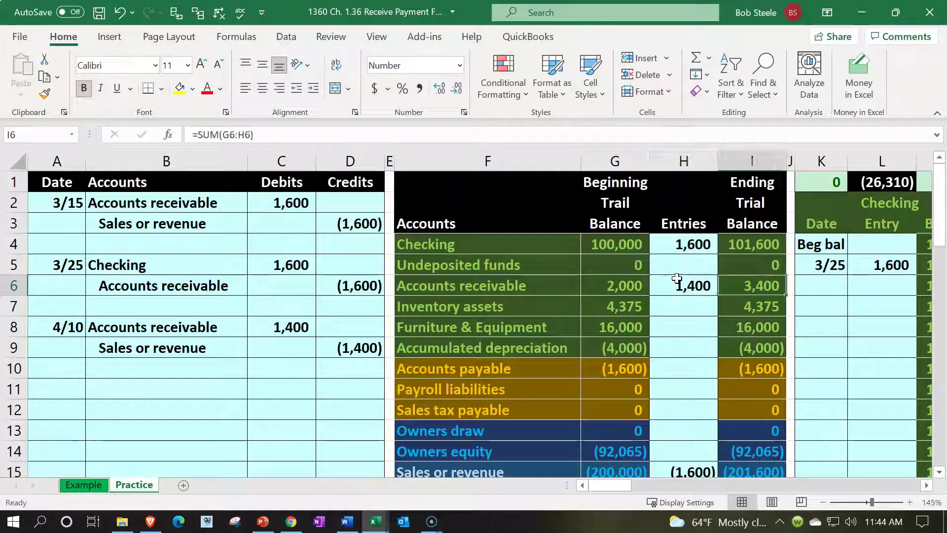
- Extend the Sales or revenue entry formula in H15 to =D3+D9 so it includes the 4/10 credit
key("Down")
key("Down")
key("Down")
key("Down")
key("Down")
key("Down")
key("Down")
key("Down")
key("Down")
key("Left")
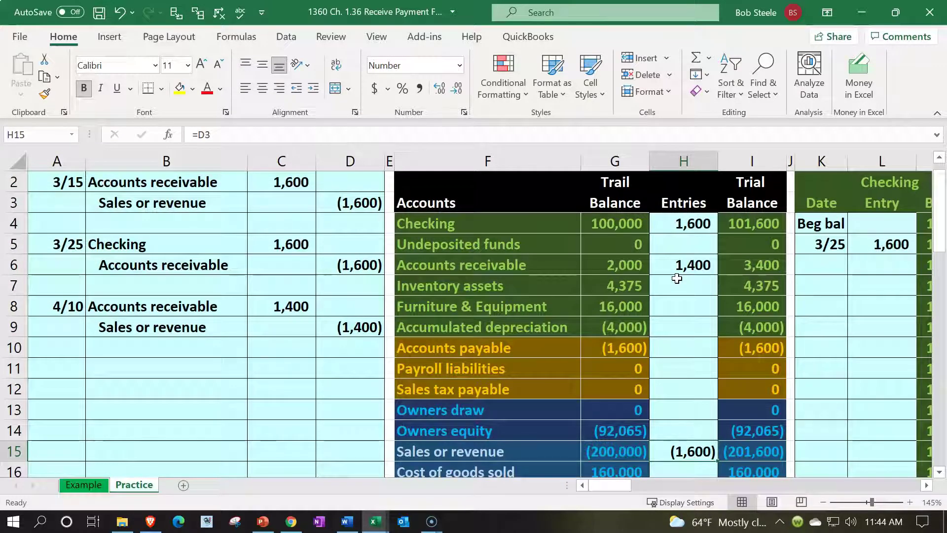
key("F2")
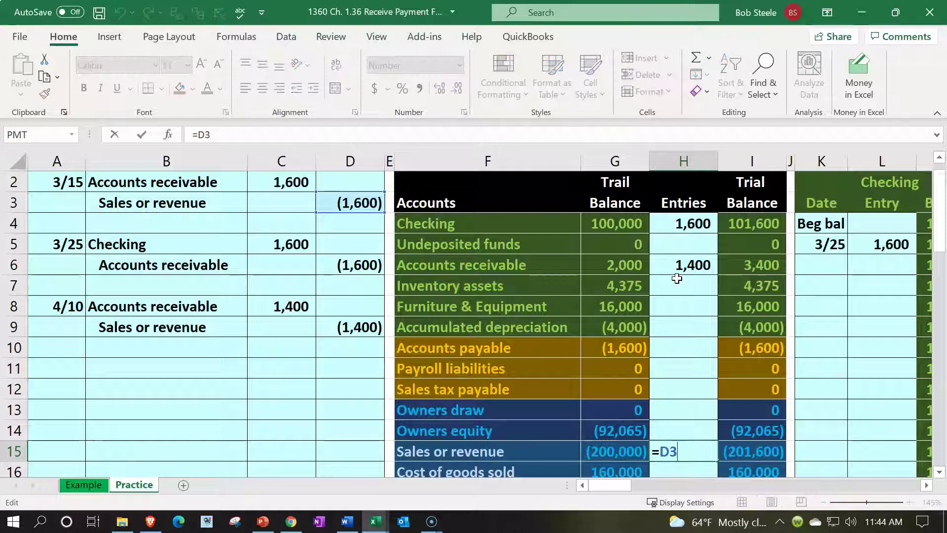
type("+")
key("Left")
key("Left")
key("Left")
key("Left")
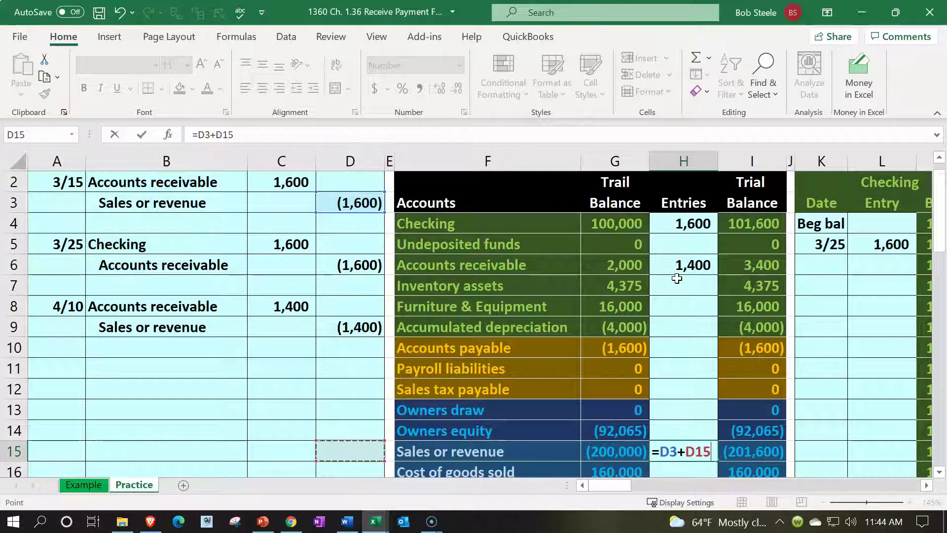
key("Up")
key("Up")
key("Up")
key("Up")
key("Up")
key("Up")
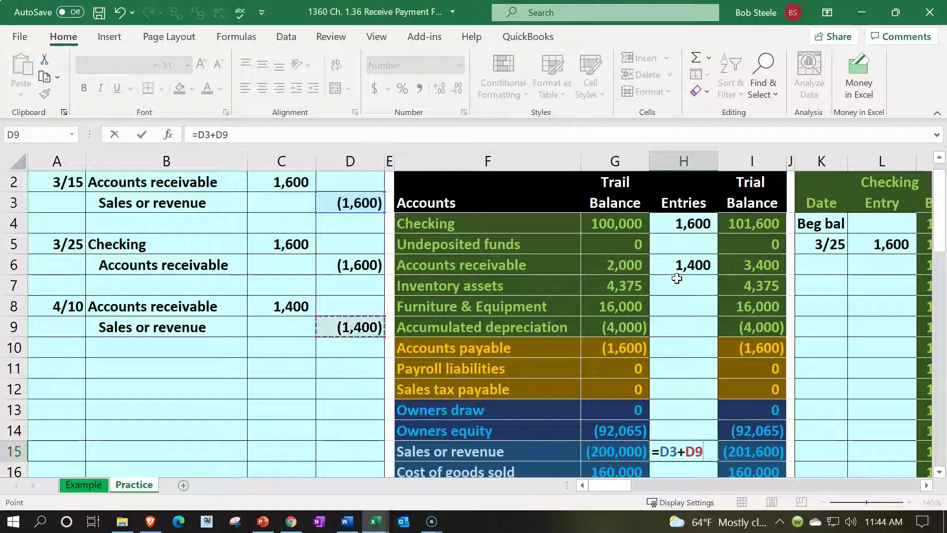
key("Return")
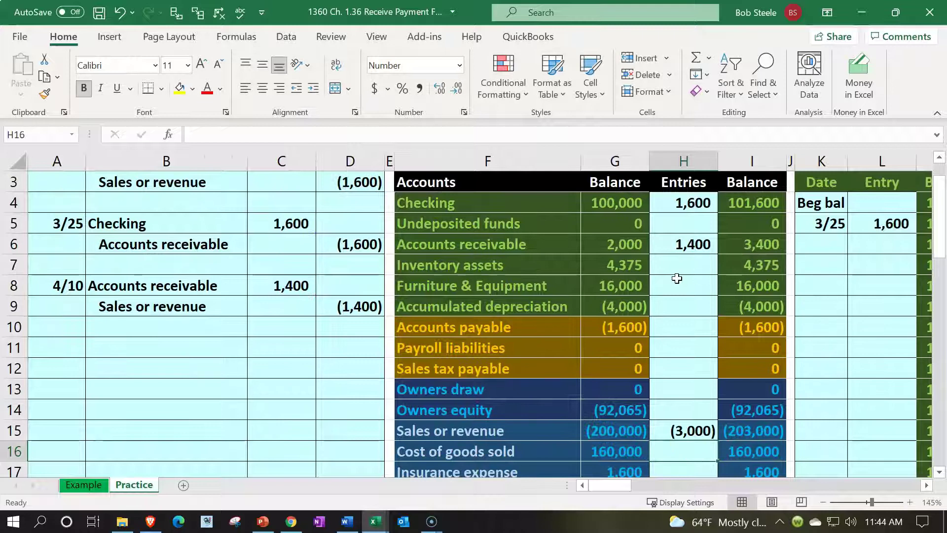
- Check the cell references in the Sales or revenue entry formula in H15 and the account's ending balance in I15
scroll(677, 279, "down", 1)
double_click(690, 369)
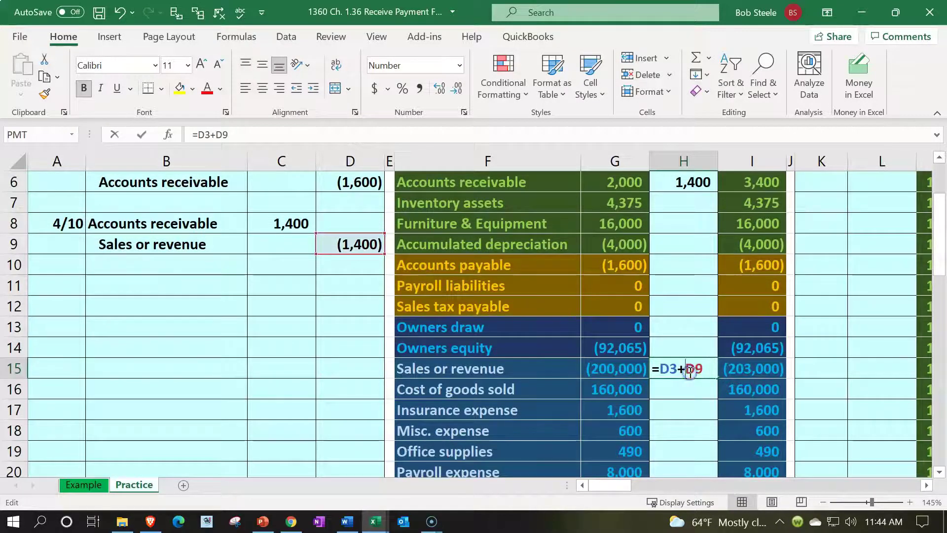
scroll(690, 371, "up", 1)
key("Return")
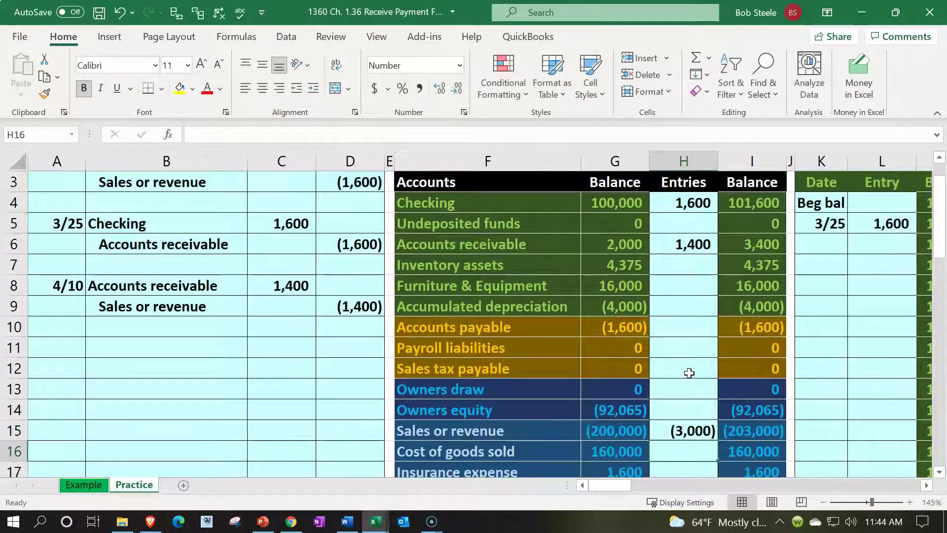
scroll(704, 427, "down", 2)
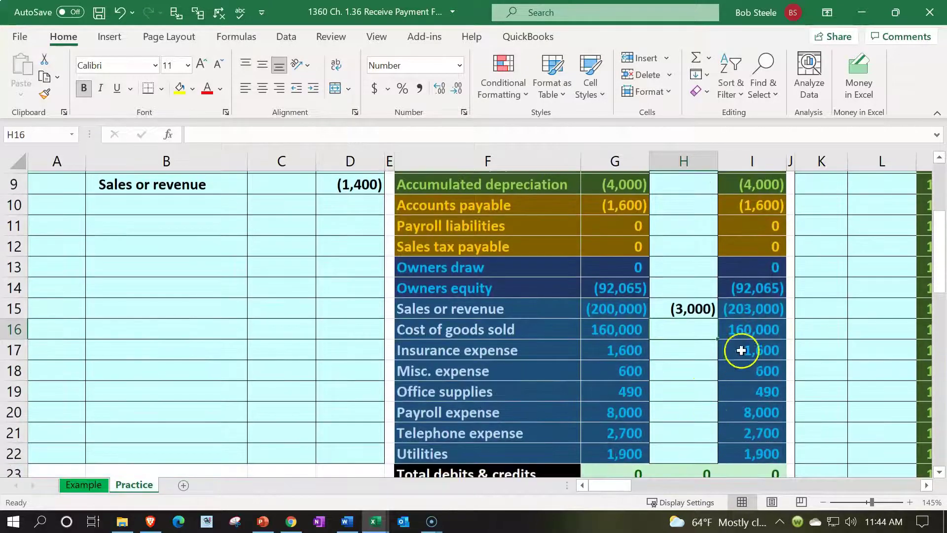
left_click(756, 308)
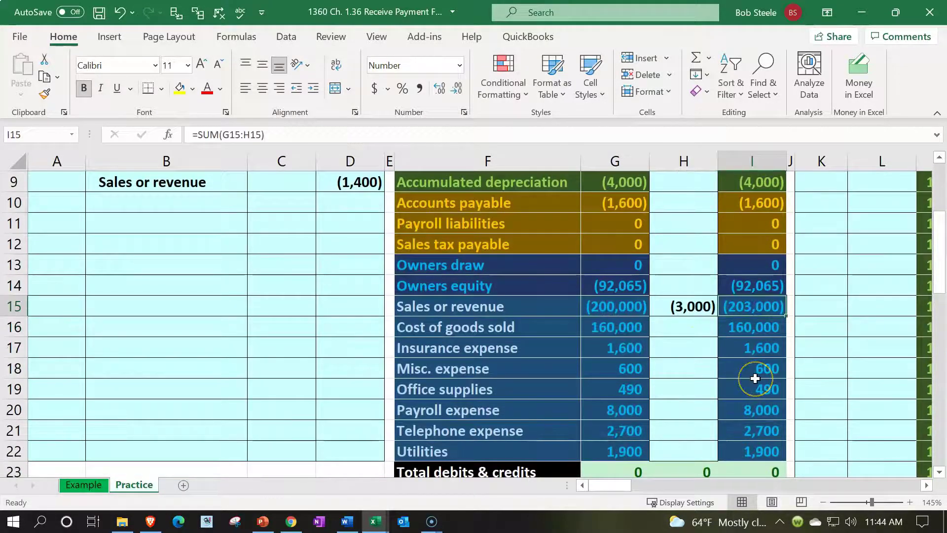
- Examine the total debits and credits of the entries and the net income across the beginning, entries and ending columns
scroll(756, 378, "down", 1)
left_click(708, 407)
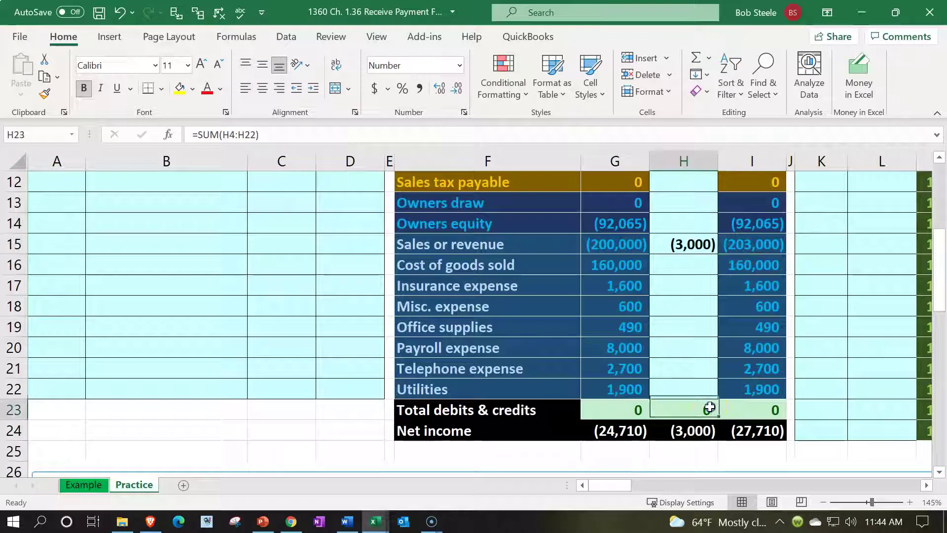
left_click(637, 430)
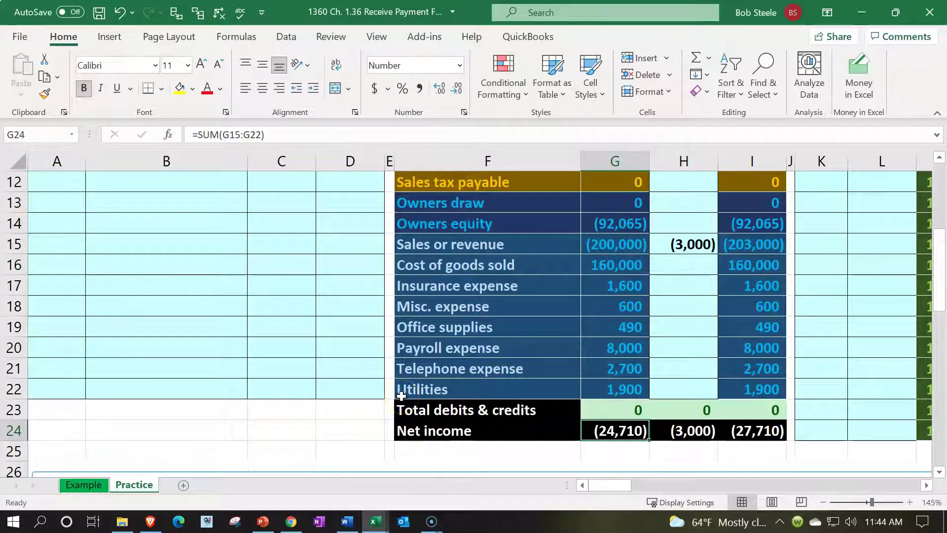
key("Right")
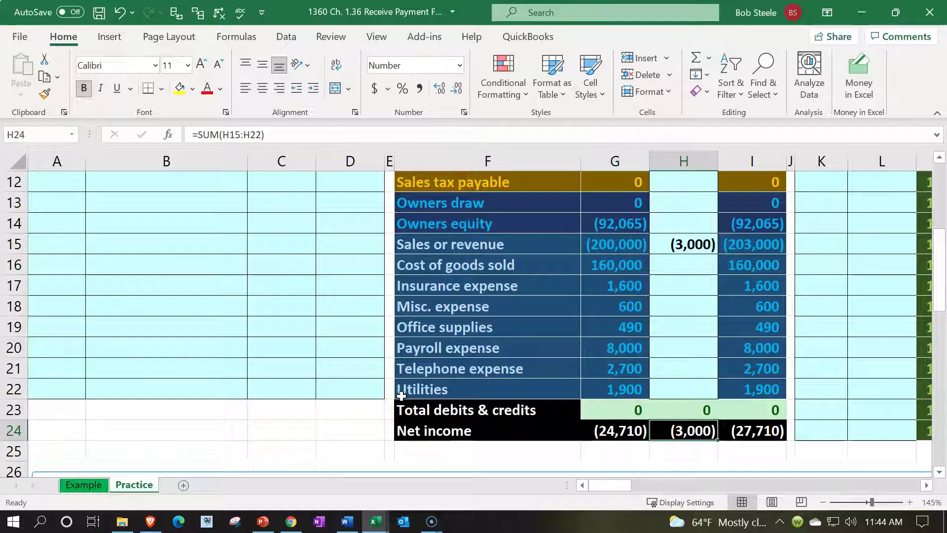
key("Right")
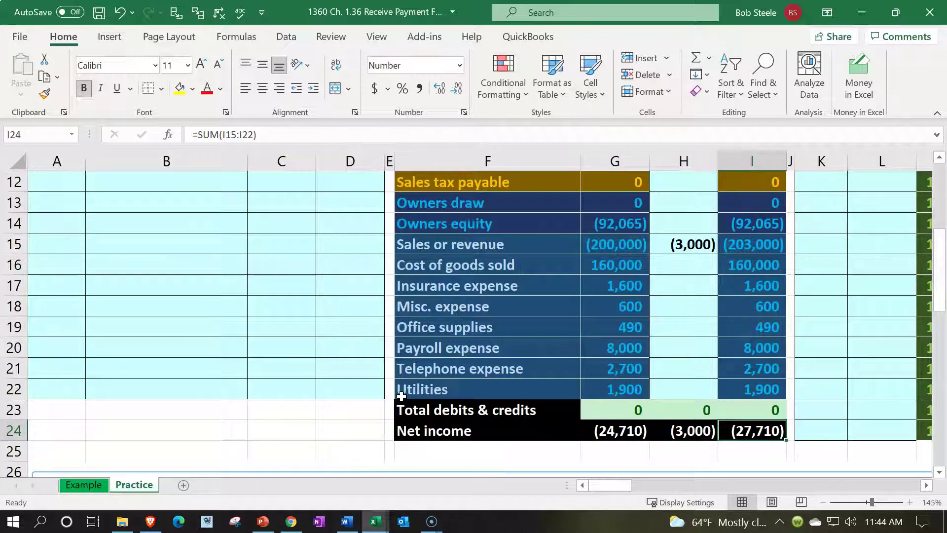
- Enter the date 3/10 in O19, the first empty row of the Accounts receivable ledger
scroll(401, 395, "up", 3)
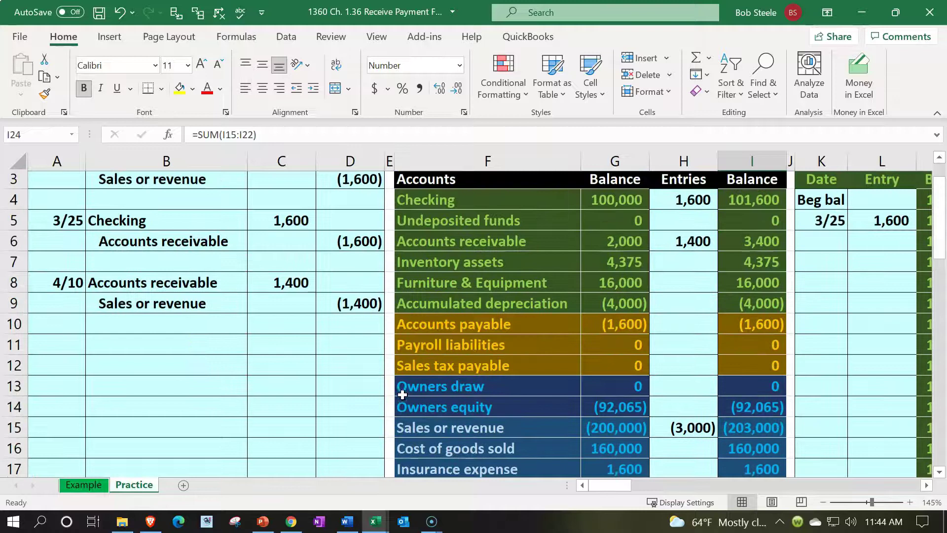
left_click_drag(163, 287, 254, 291)
key("Right")
key("Right")
key("Right")
key("Right")
key("Right")
key("Right")
key("Right")
key("Right")
key("Right")
key("Right")
key("Right")
key("Right")
key("Right")
key("Right")
key("Right")
key("Right")
key("Right")
key("Right")
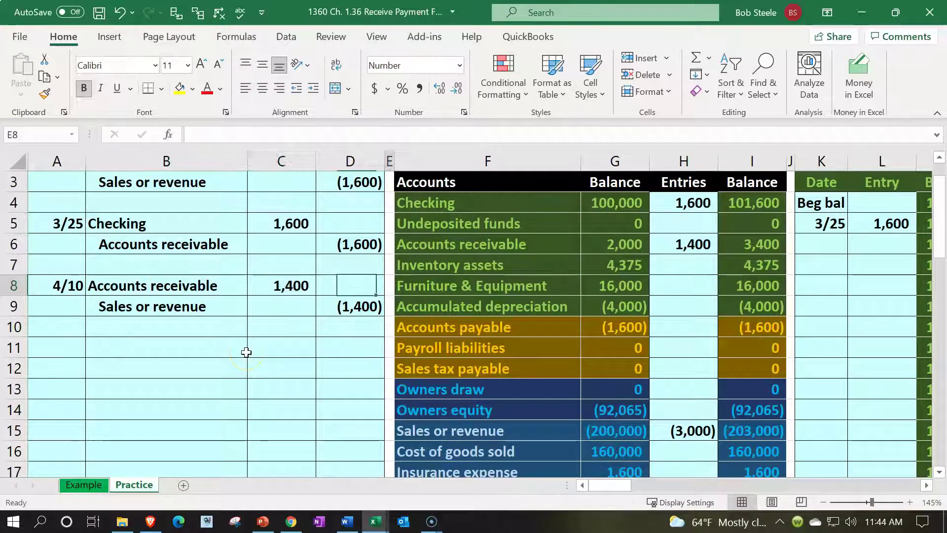
key("Down")
key("Down")
key("Down")
key("Down")
key("Down")
key("Down")
key("Down")
key("Down")
key("Down")
key("Down")
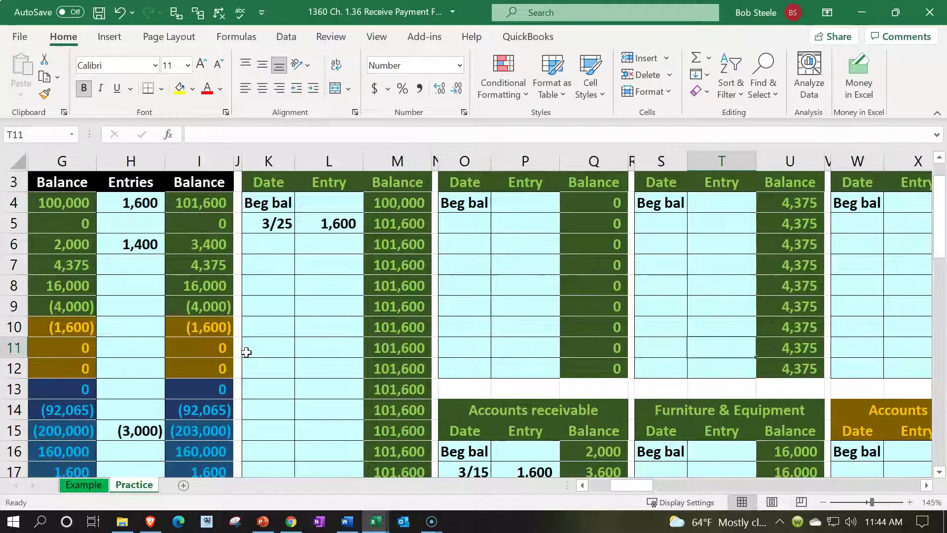
key("Left")
key("Left")
key("Left")
key("Down")
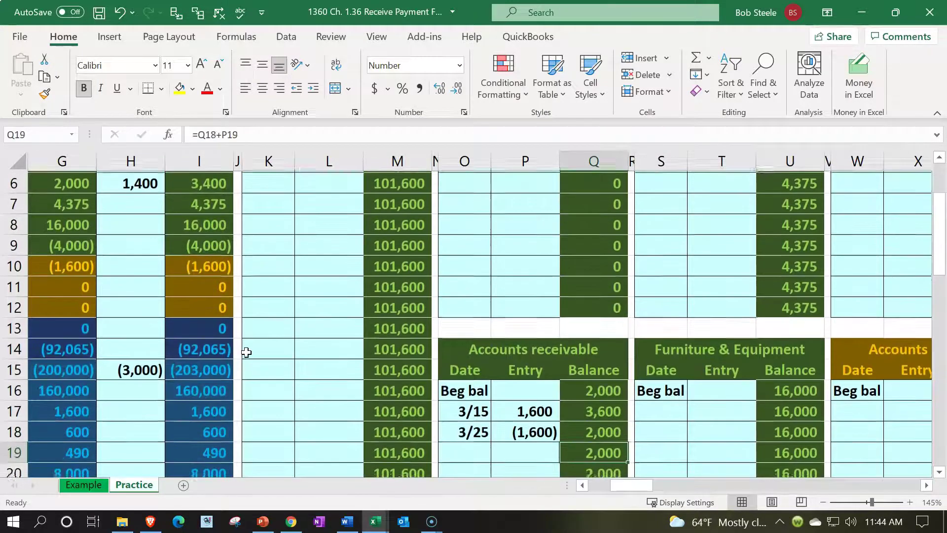
key("Down")
key("Left")
key("Left")
key("Up")
type("3/10")
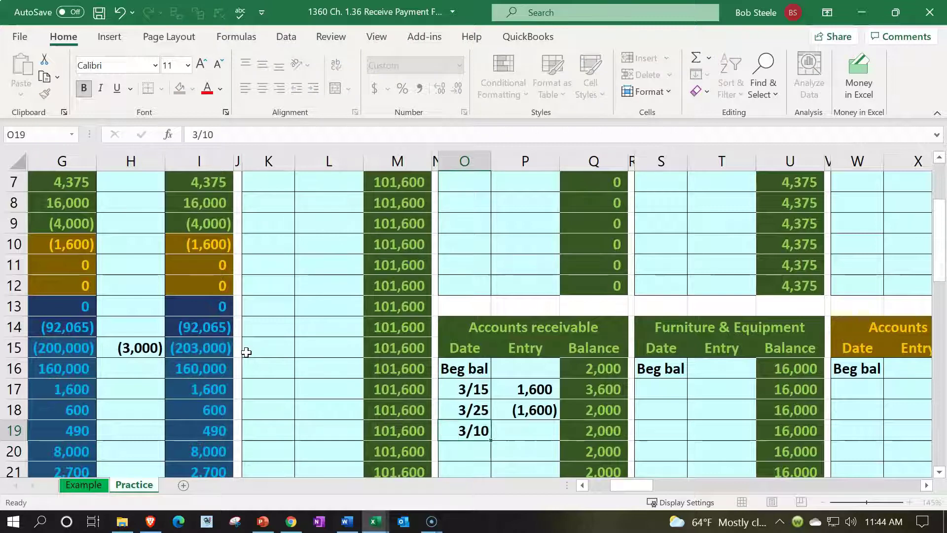
key("Return")
- Link the Accounts receivable ledger entry in P19 to the 4/10 journal debit with the formula =C8
key("Right")
key("Up")
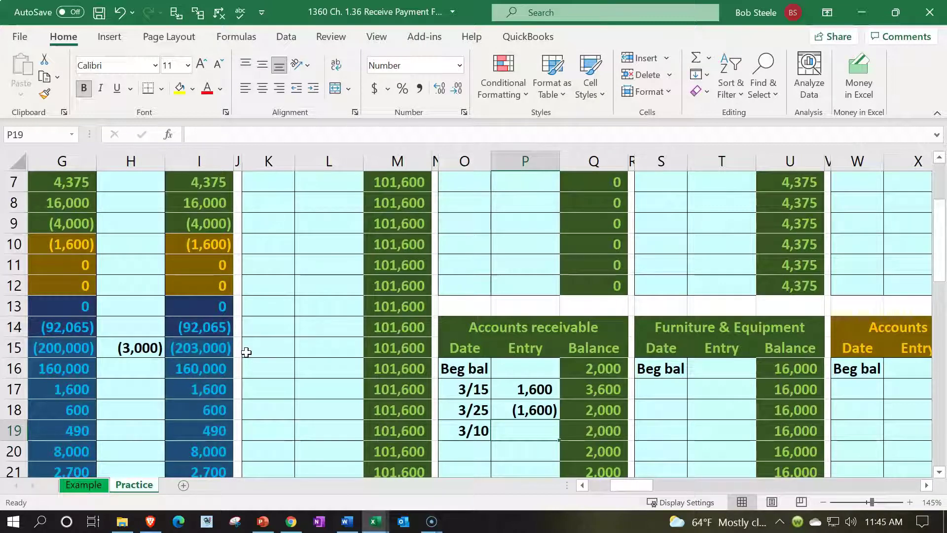
type("=")
key("Left")
key("Left")
key("Left")
key("Left")
key("Left")
key("Left")
key("Left")
key("Left")
key("Left")
key("Left")
key("Left")
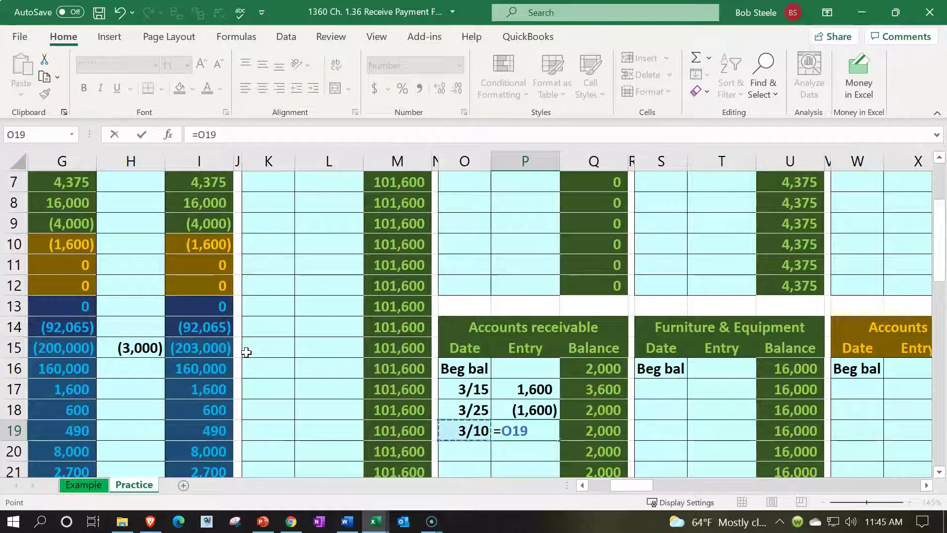
key("Left")
key("Left")
key("Left")
key("Left")
key("Up")
key("Up")
key("Up")
key("Up")
key("Up")
key("Up")
key("Up")
key("Up")
key("Up")
key("Up")
key("Up")
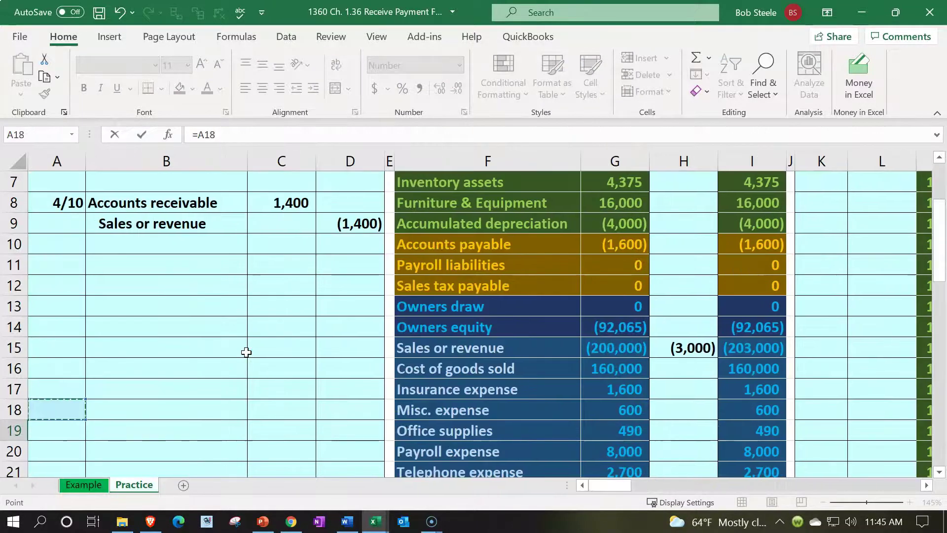
key("Right")
key("Right")
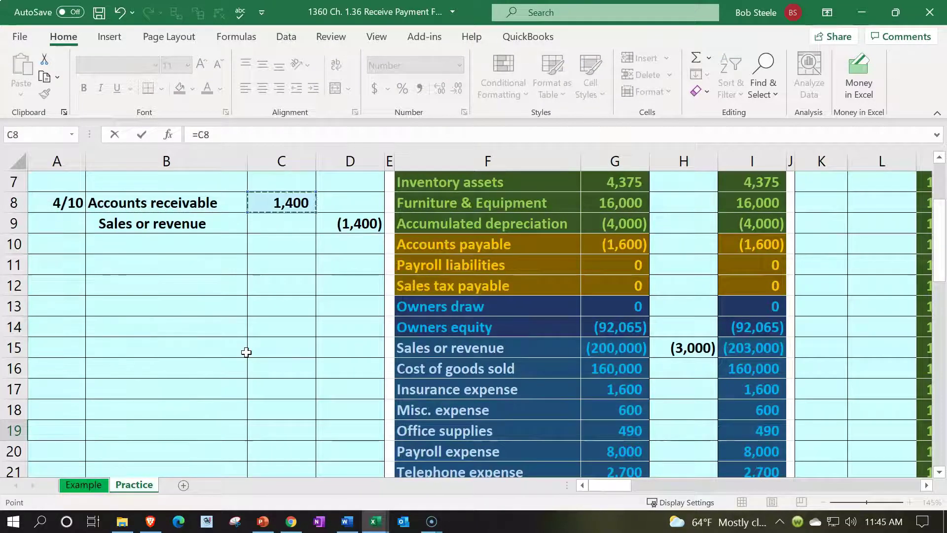
key("Return")
- Review the Accounts receivable ledger row by row, comparing each entry with its running balance from the beginning balance through row 19
key("Right")
key("Up")
key("Up")
key("Up")
key("Up")
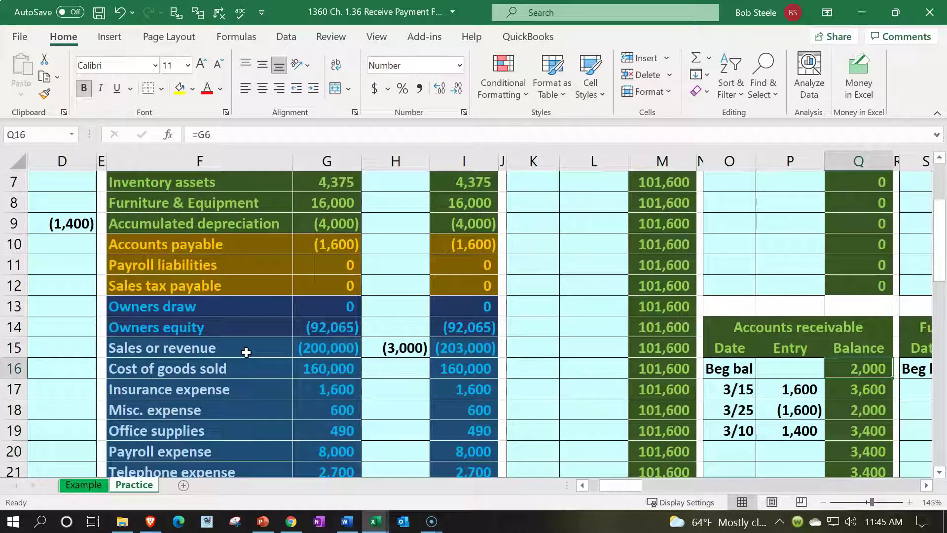
key("Down")
key("Left")
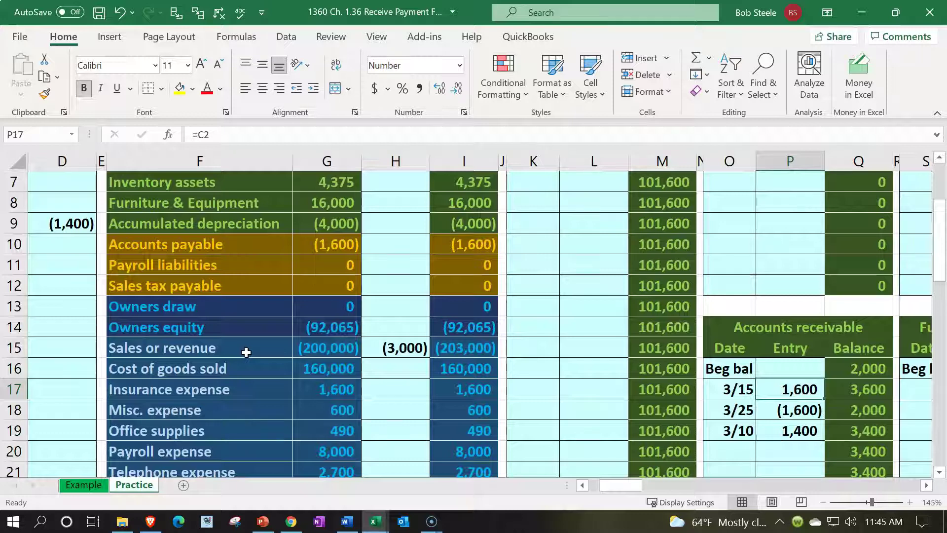
key("Right")
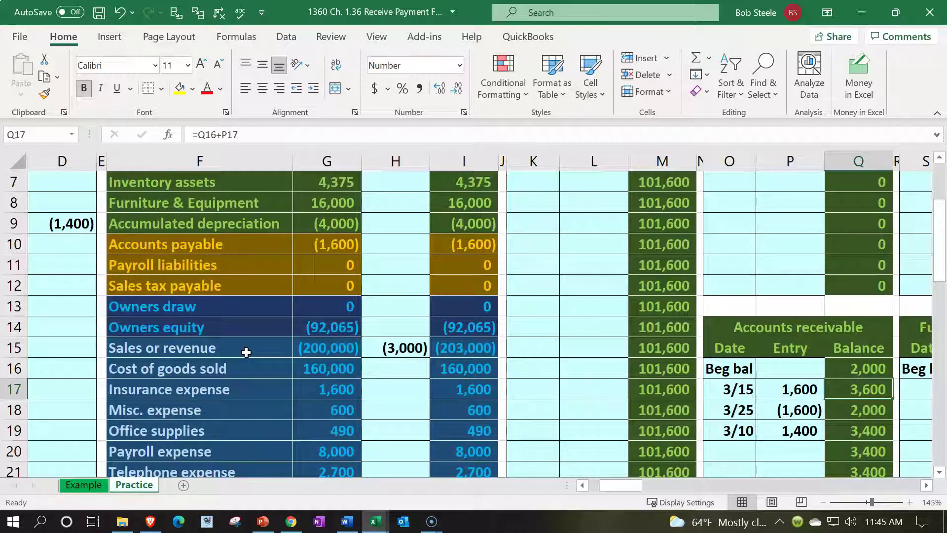
key("Down")
key("Left")
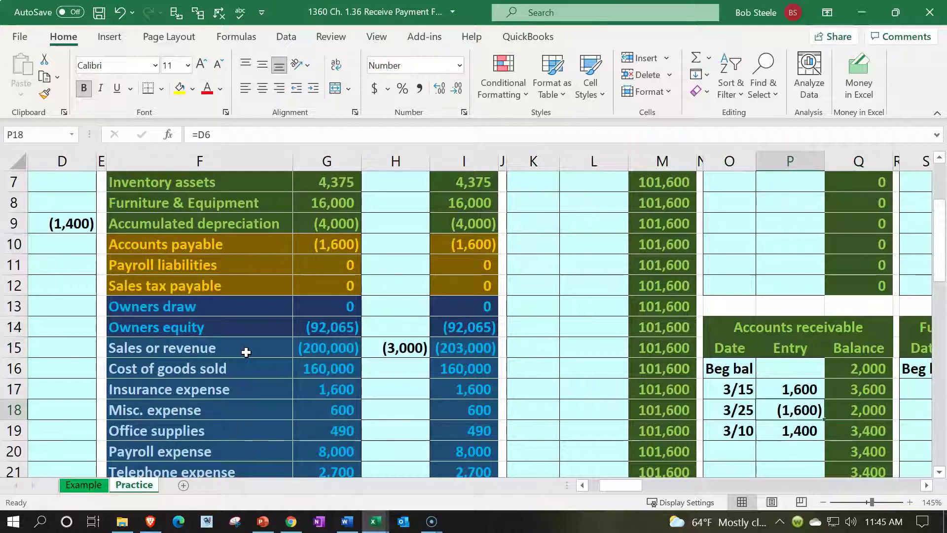
key("Right")
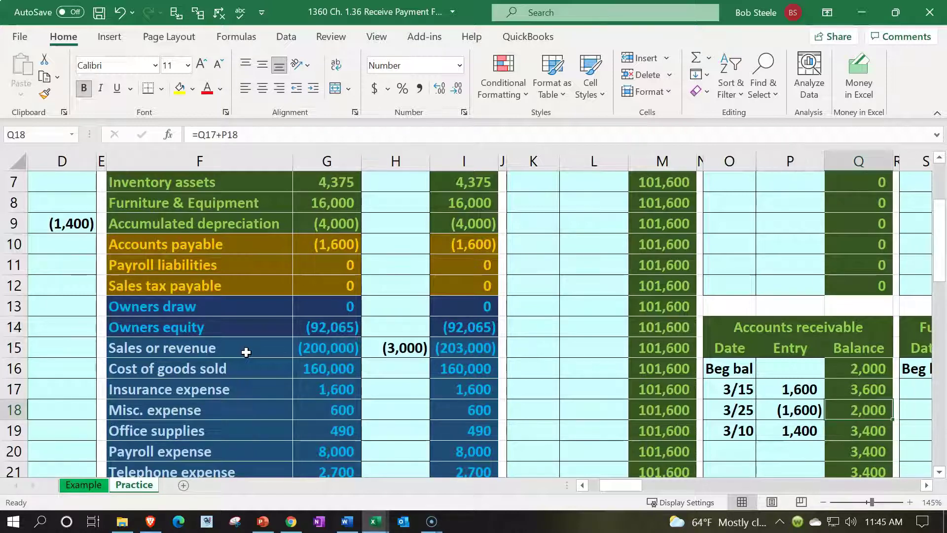
key("Left")
key("Right")
key("Down")
key("Left")
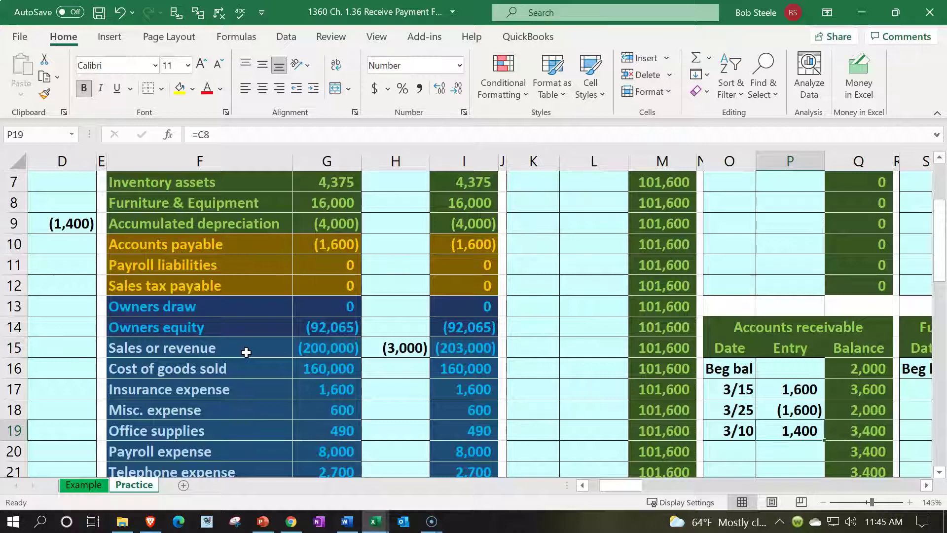
- Compare the Accounts receivable ledger balance in Q19 with its ending trial balance in I6, and inspect the ledger check figure in K1
key("Right")
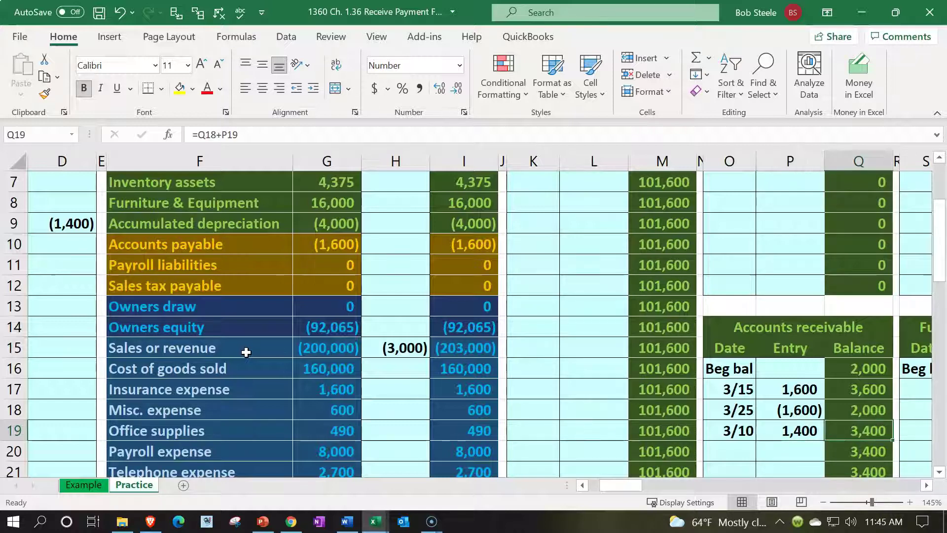
key("Left")
key("Left")
key("Left")
key("Left")
key("Left")
key("Left")
key("Left")
key("Left")
key("Left")
key("Left")
key("Left")
key("Left")
key("Left")
key("Left")
key("Left")
key("Left")
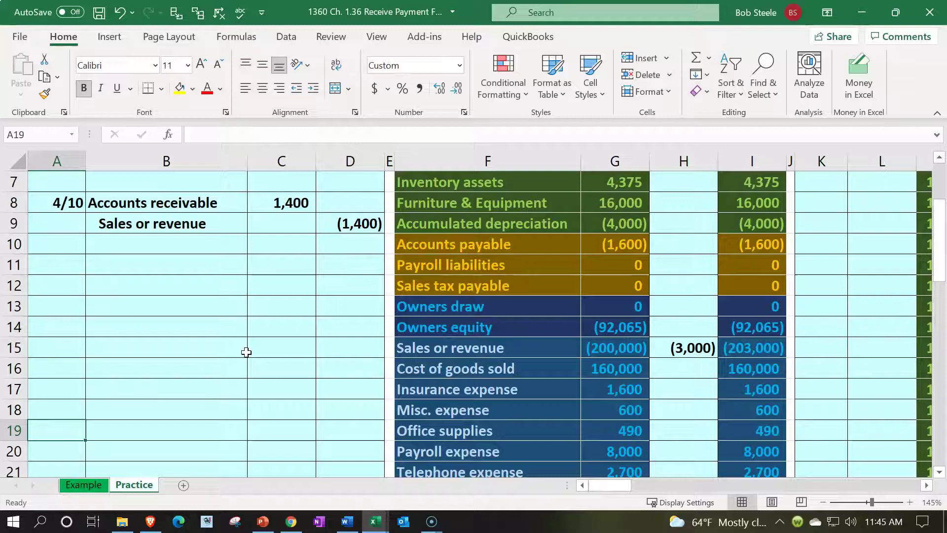
scroll(246, 352, "up", 1)
scroll(247, 352, "up", 2)
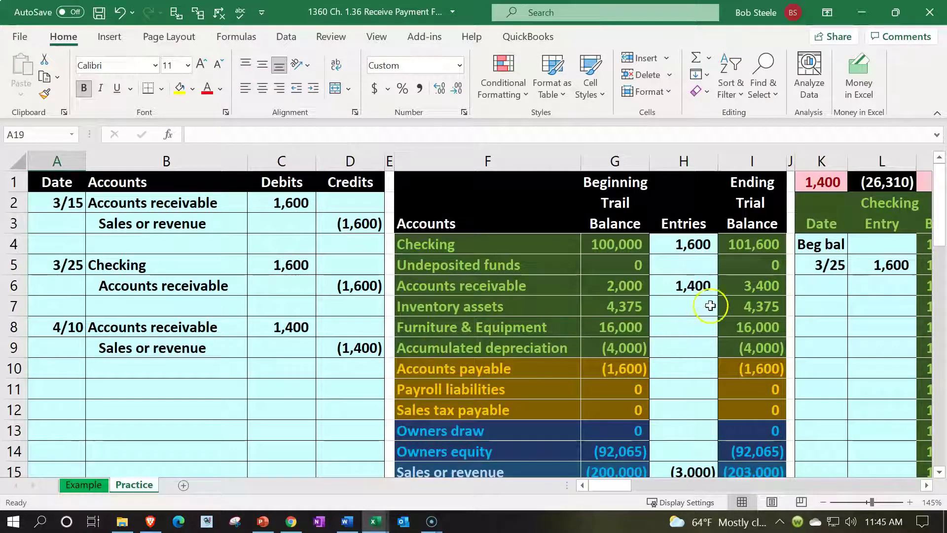
left_click(729, 288)
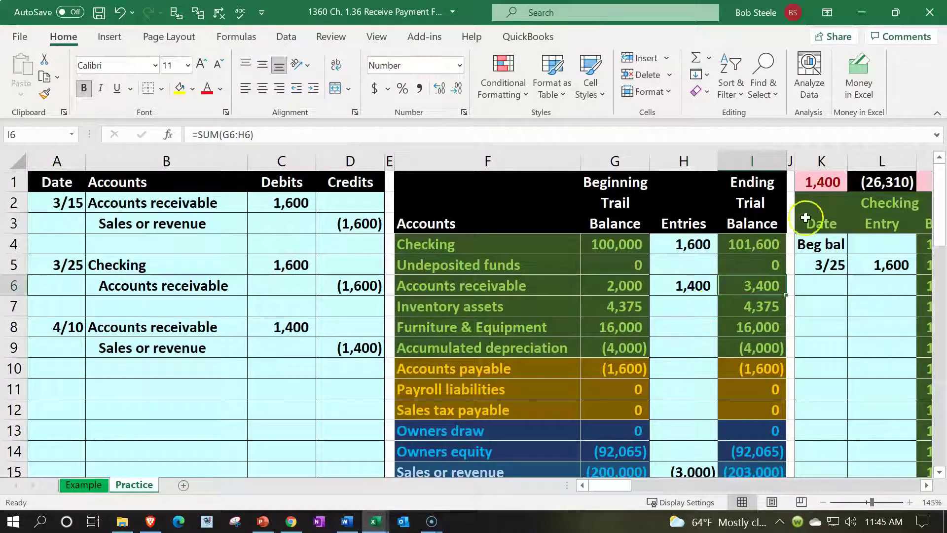
left_click(825, 183)
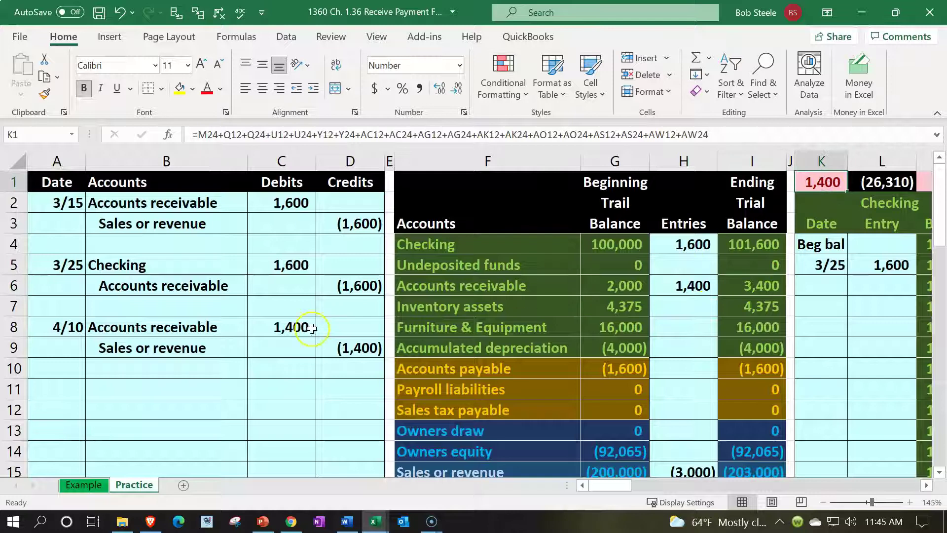
- Enter the date 4/10 in AI6, the first empty row of the Sales or revenue ledger
left_click_drag(160, 355, 328, 349)
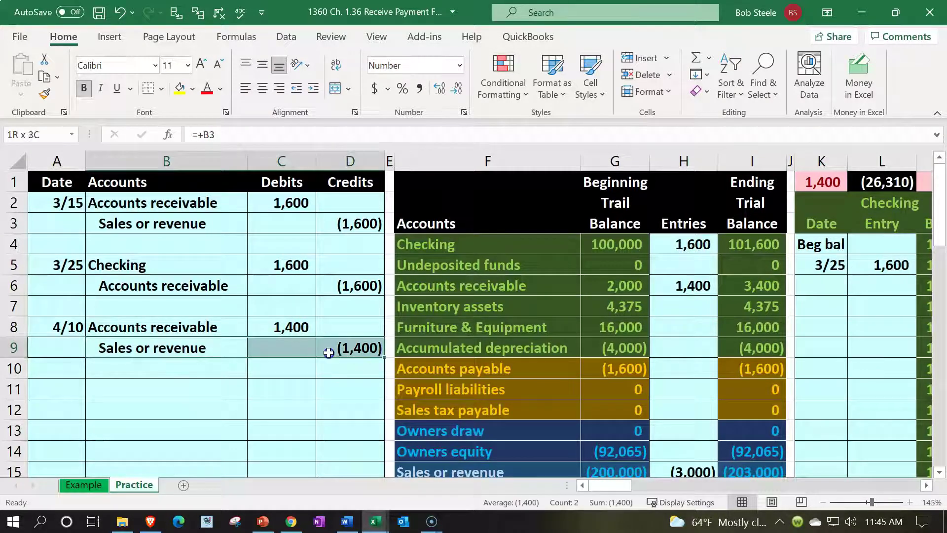
left_click(390, 468)
left_click(372, 345)
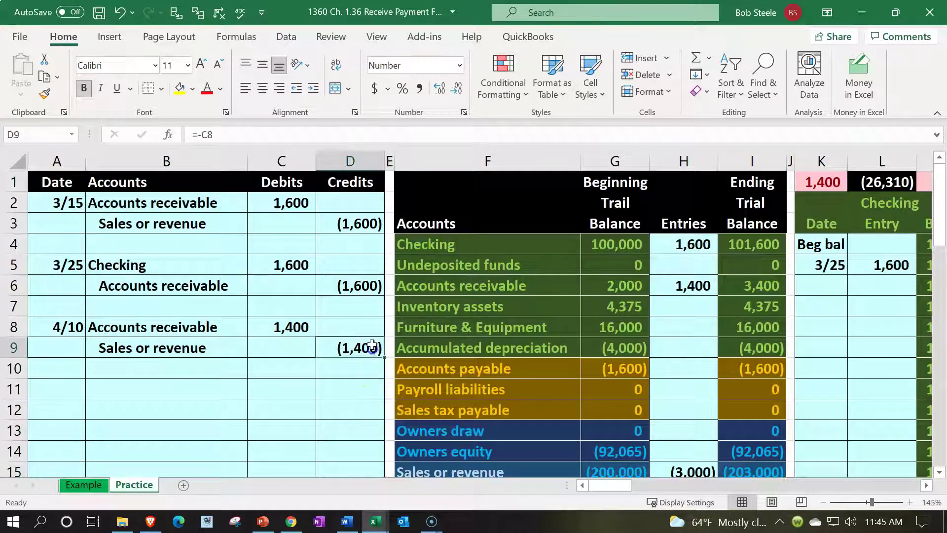
key("Right")
key("Right")
key("Right")
key("Right")
key("Right")
key("Right")
key("Right")
key("Right")
key("Right")
key("Right")
key("Right")
key("Right")
key("Right")
key("Right")
key("Right")
key("Right")
key("Right")
key("Right")
key("Right")
key("Right")
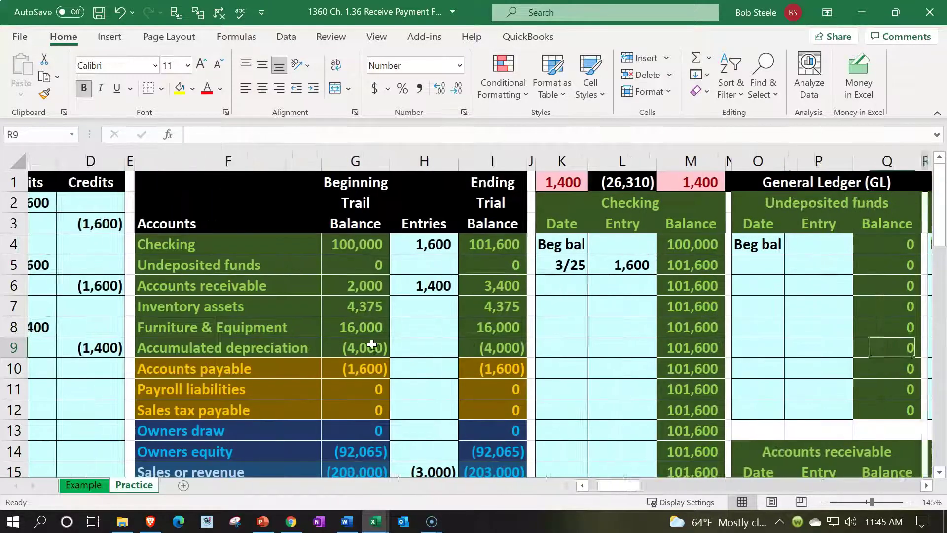
key("Right")
key("Right")
key("Right")
key("Right")
key("Right")
key("Right")
key("Right")
key("Right")
key("Right")
key("Right")
key("Right")
key("Right")
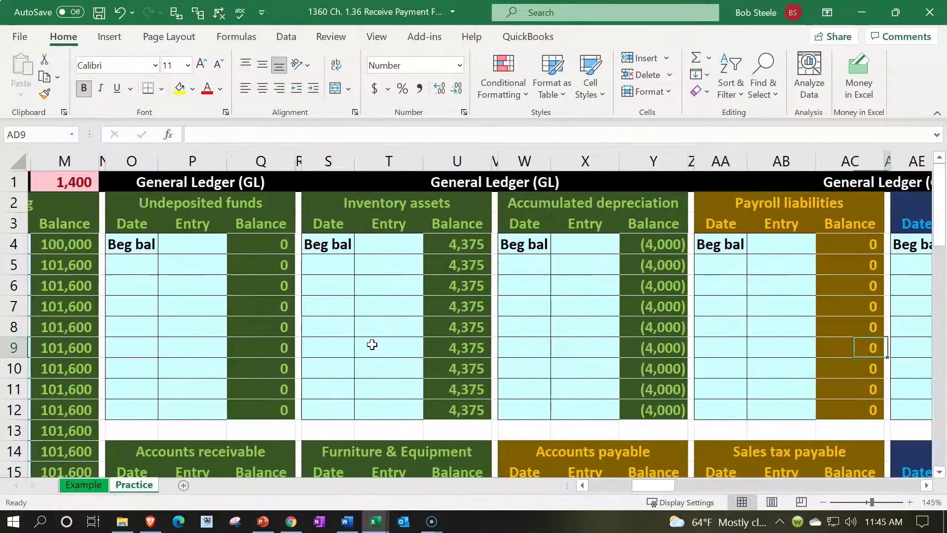
key("Right")
key("Right")
key("Right")
key("Right")
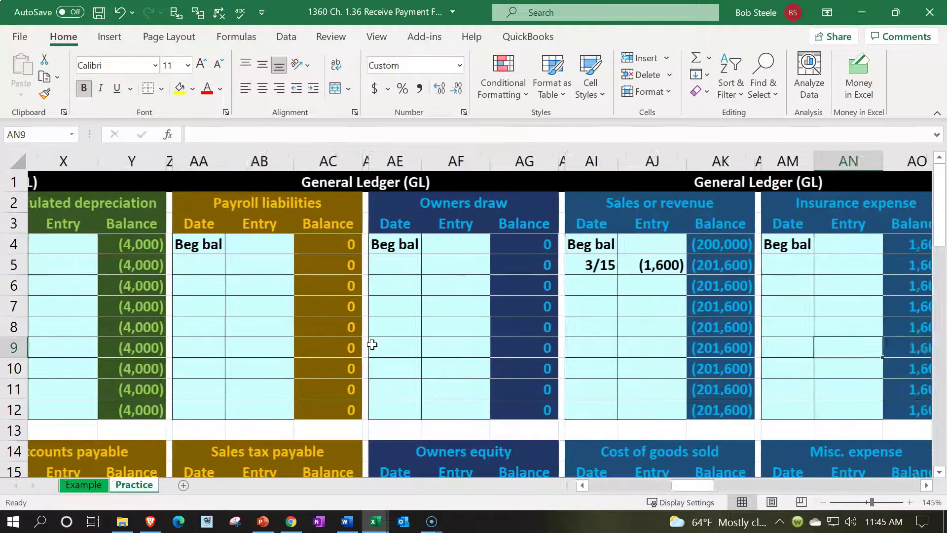
key("Left")
key("Left")
key("Left")
key("Left")
key("Left")
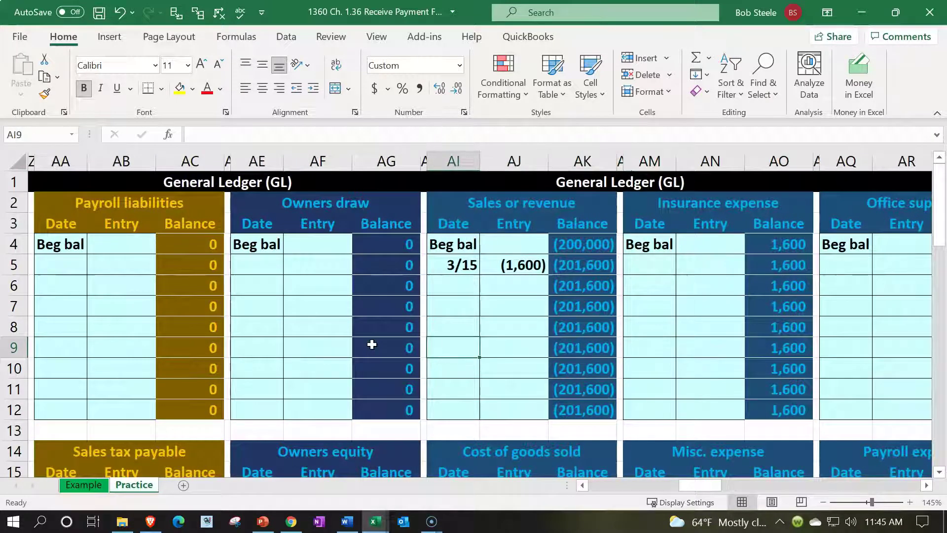
key("Up")
key("Up")
key("Up")
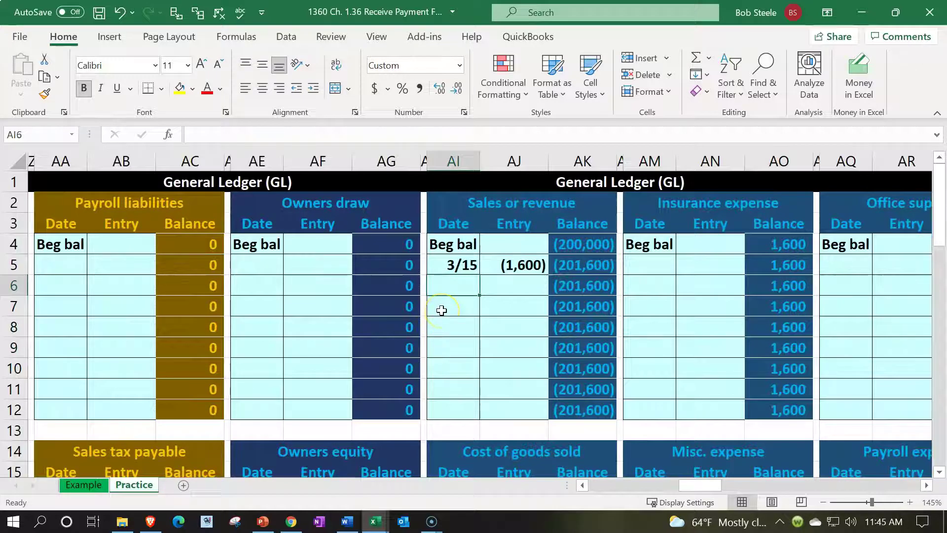
type("4/10")
key("Return")
- Link the Sales or revenue ledger entry in AJ6 to the 4/10 journal credit with the formula =D9
key("Up")
key("Right")
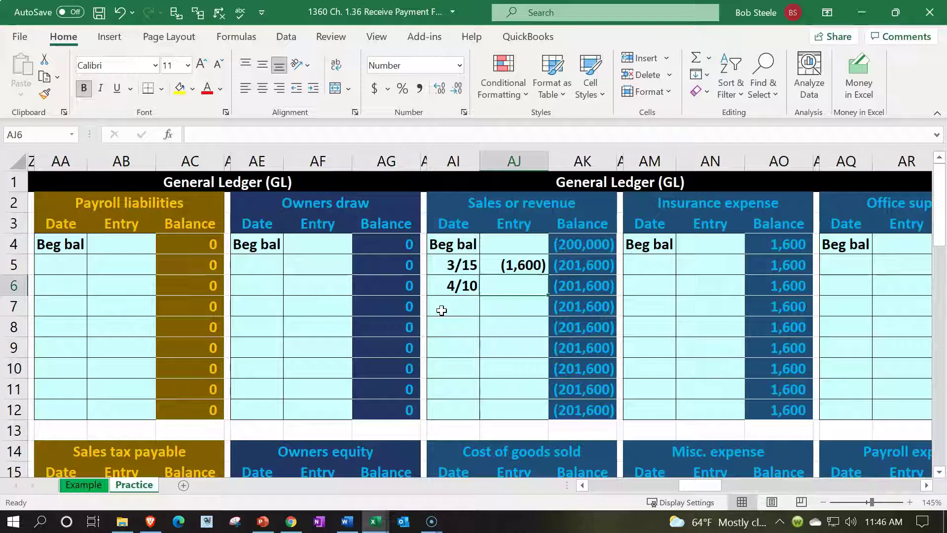
type("=")
key("Left")
key("Left")
key("Left")
key("Left")
key("Left")
key("Left")
key("Left")
key("Left")
key("Left")
key("Left")
key("Left")
key("Left")
key("Left")
key("Left")
key("Left")
key("Left")
key("Left")
key("Left")
key("Left")
key("Left")
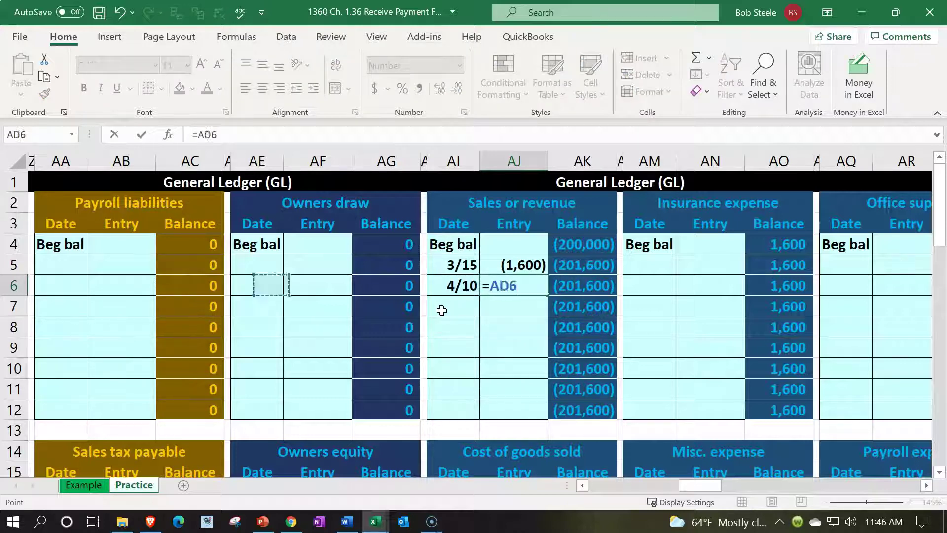
key("Left")
key("Left")
key("Left")
key("Left")
key("Left")
key("Left")
key("Left")
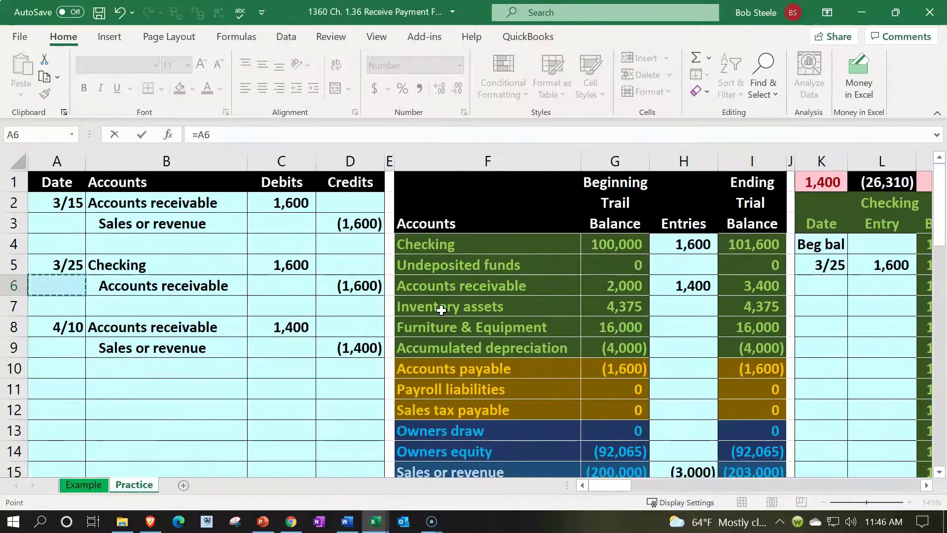
key("Down")
key("Down")
key("Down")
key("Right")
key("Right")
key("Right")
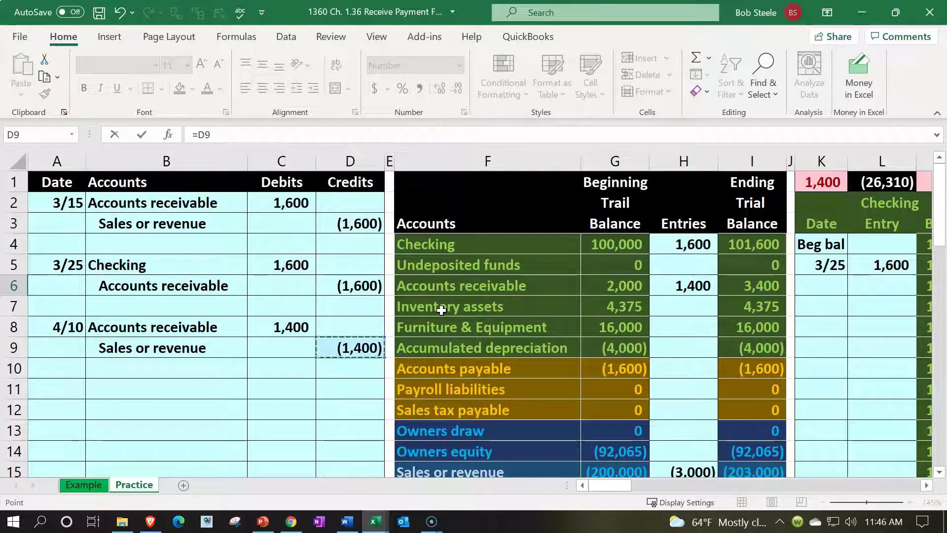
key("Return")
- Review the Sales or revenue ledger row by row, comparing each entry with its running balance from the beginning balance through row 6
key("Right")
key("Right")
key("Right")
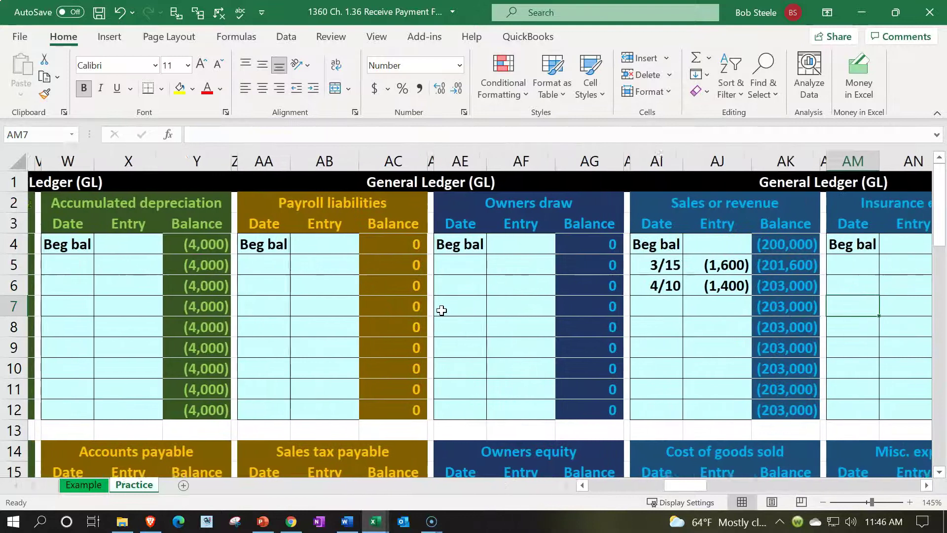
key("Up")
key("Up")
key("Left")
key("Left")
key("Left")
key("Down")
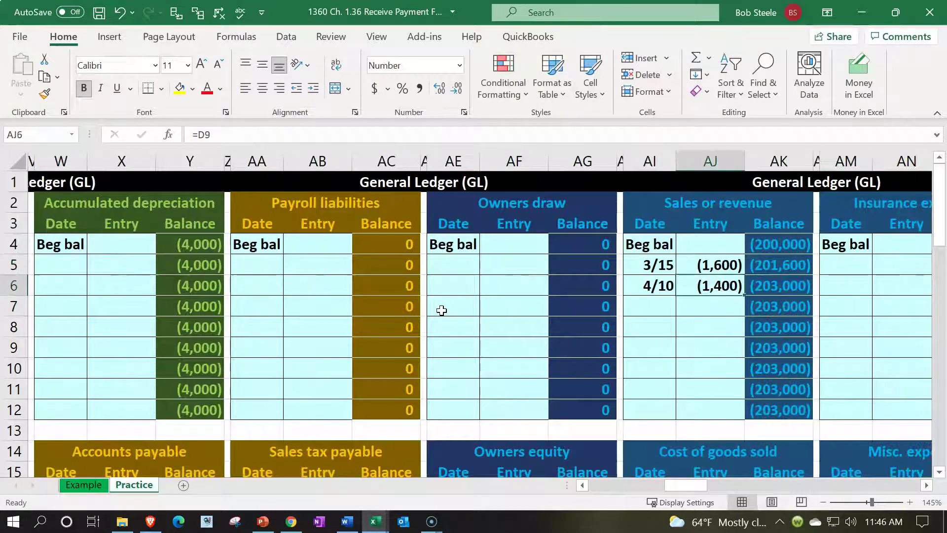
key("Up")
key("Up")
key("Right")
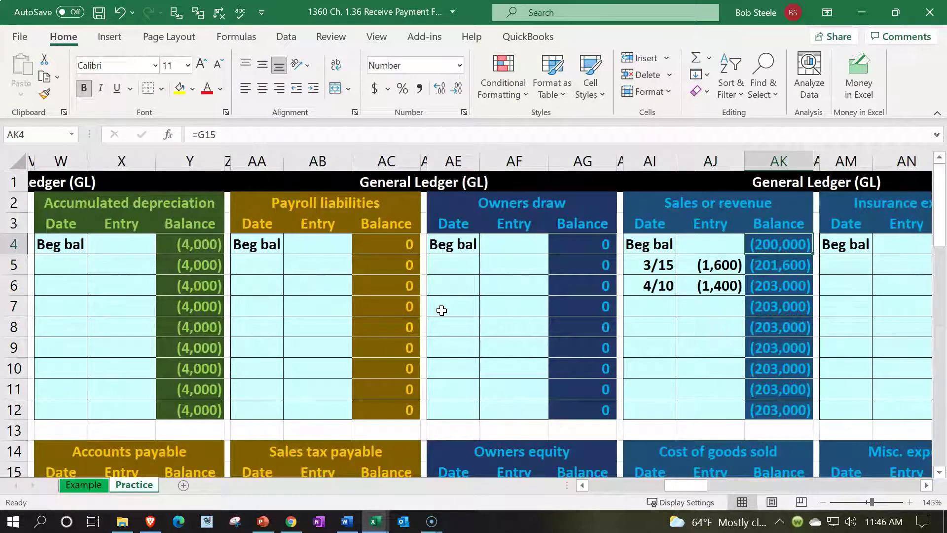
key("Down")
key("Left")
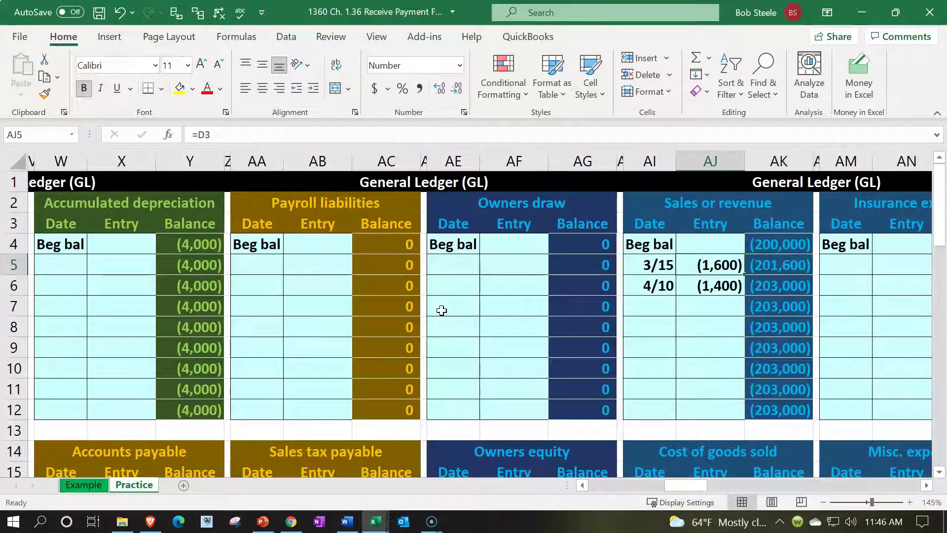
key("Right")
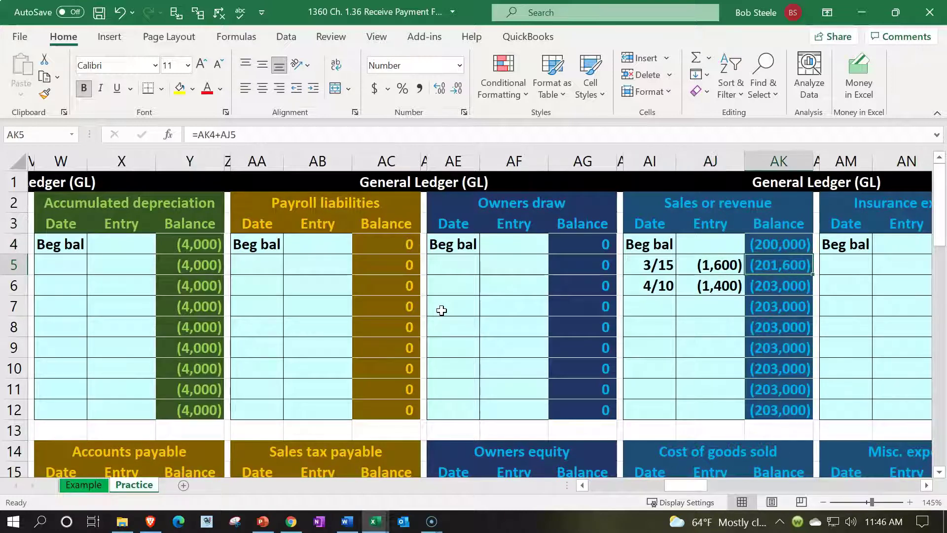
key("Down")
key("Left")
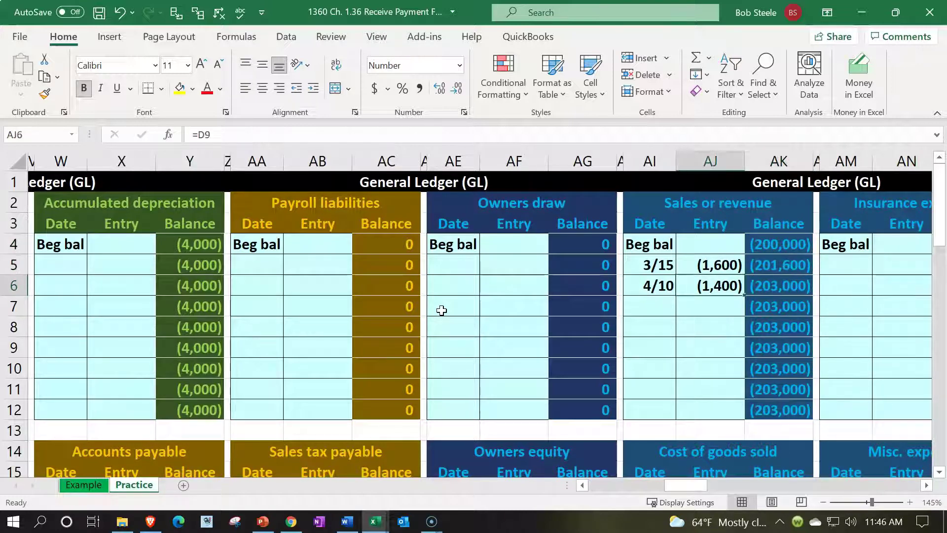
key("Right")
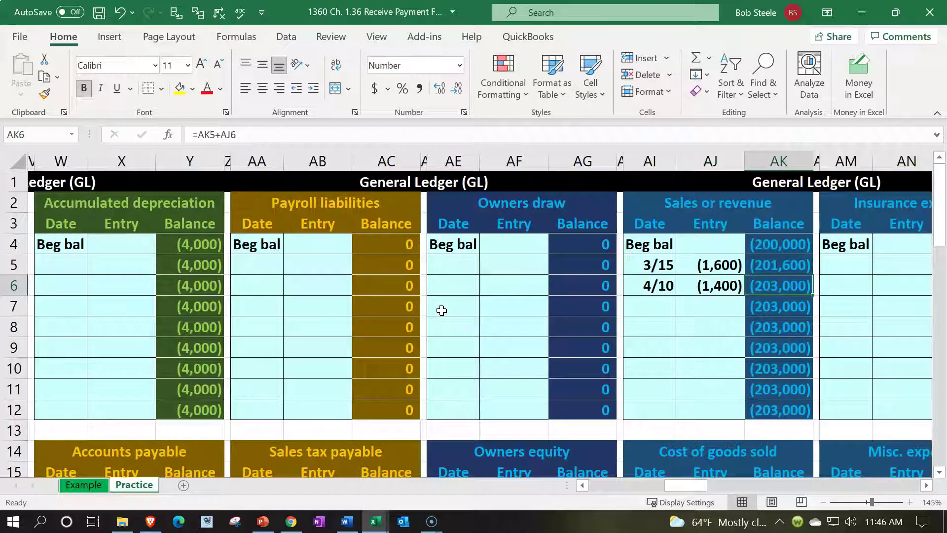
- Return to the trial balance and check the ledger check figures in row 1 and the ending Sales or revenue balance in I15
key("Left")
key("Left")
key("Left")
key("Left")
key("Left")
key("Left")
key("Left")
key("Left")
key("Left")
key("Left")
key("Left")
key("Left")
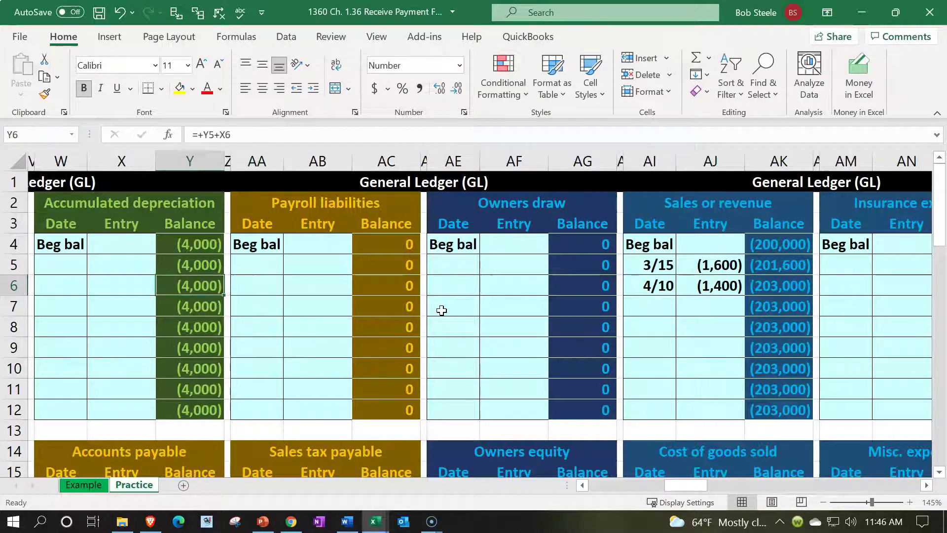
key("Left")
key("Left")
key("Left")
key("Left")
key("Left")
key("Left")
key("Left")
key("Left")
key("Left")
key("Left")
key("Left")
key("Left")
key("Left")
key("Left")
key("Left")
key("Left")
key("Left")
key("Left")
key("Left")
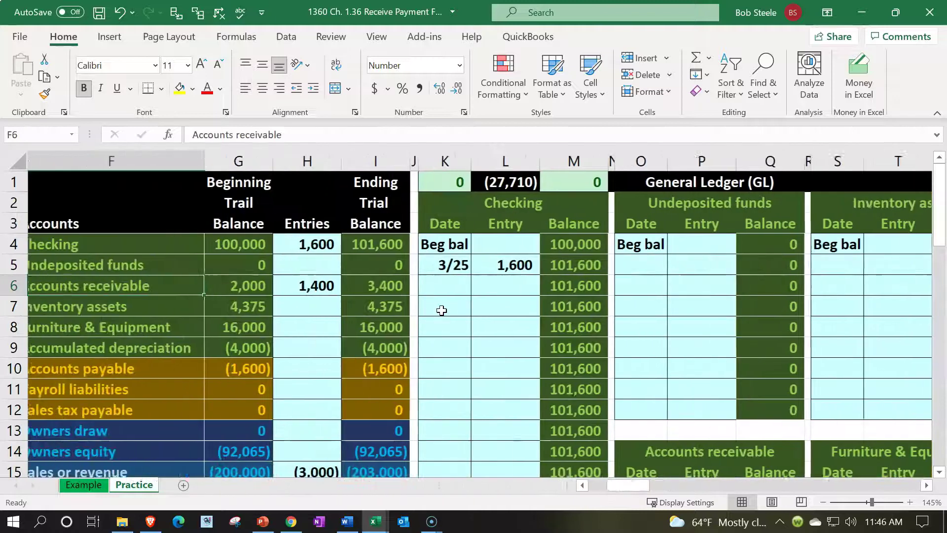
key("Left")
key("Left")
key("Left")
scroll(442, 310, "down", 1)
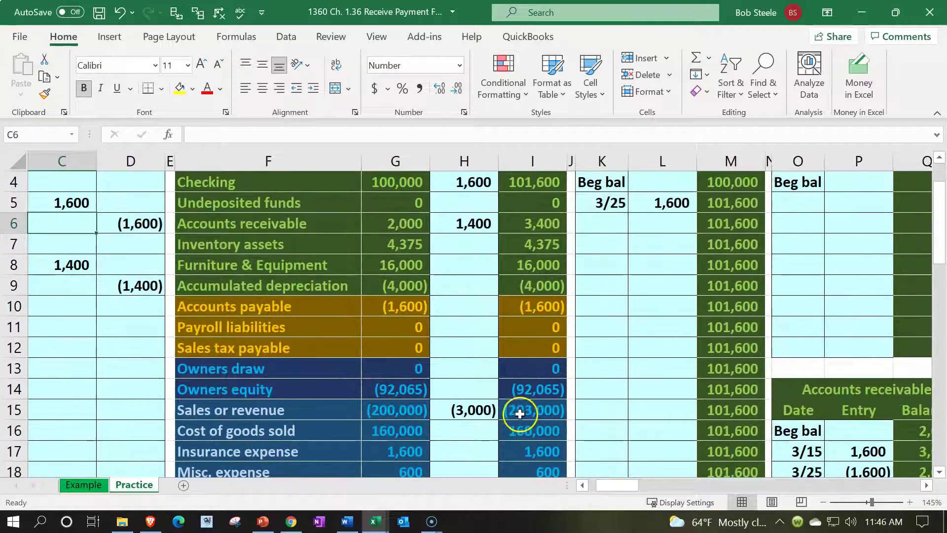
- Check the ending Sales or revenue balance in I15, the ledger check figure in K1, and the 4/10 journal entry
left_click(520, 414)
scroll(520, 413, "up", 1)
left_click(610, 183)
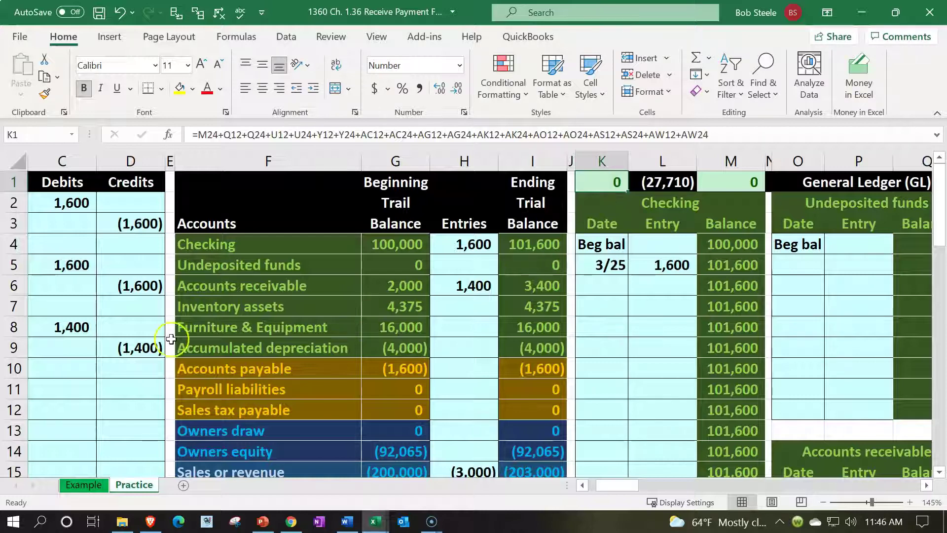
left_click(128, 347)
key("Left")
key("Left")
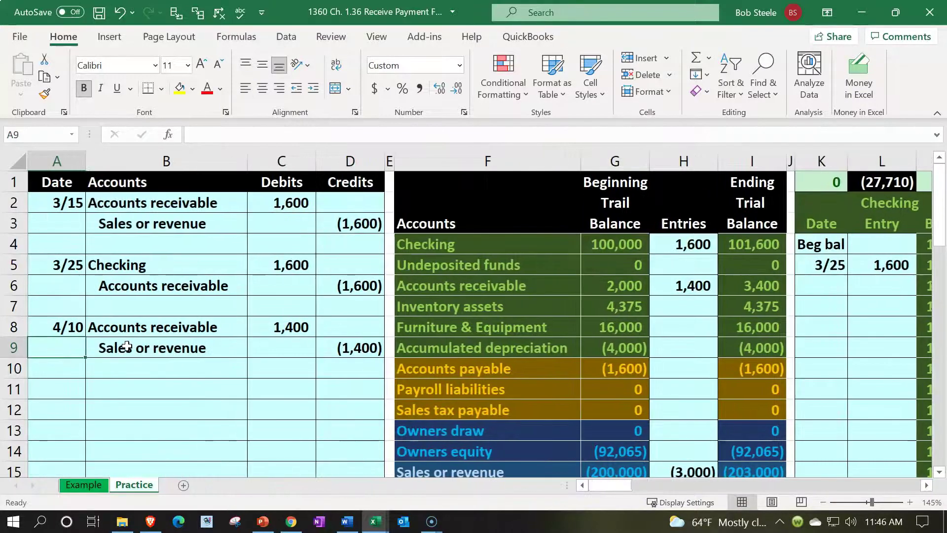
key("Up")
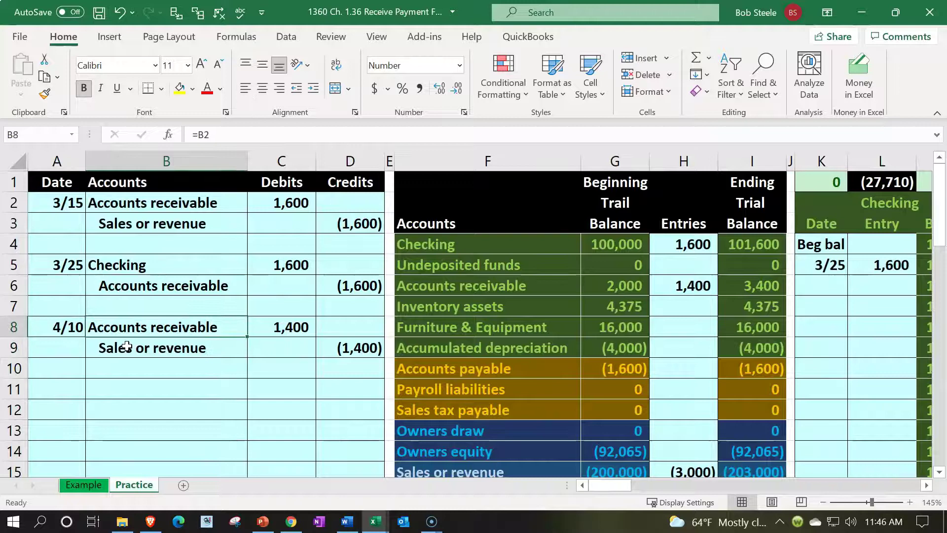
- Enter the date 4/15 in AY5, the first empty row of Customer 1's accounts receivable subsidiary ledger
key("Right")
key("Right")
key("Right")
key("Right")
key("Right")
key("Right")
key("Right")
key("Right")
key("Right")
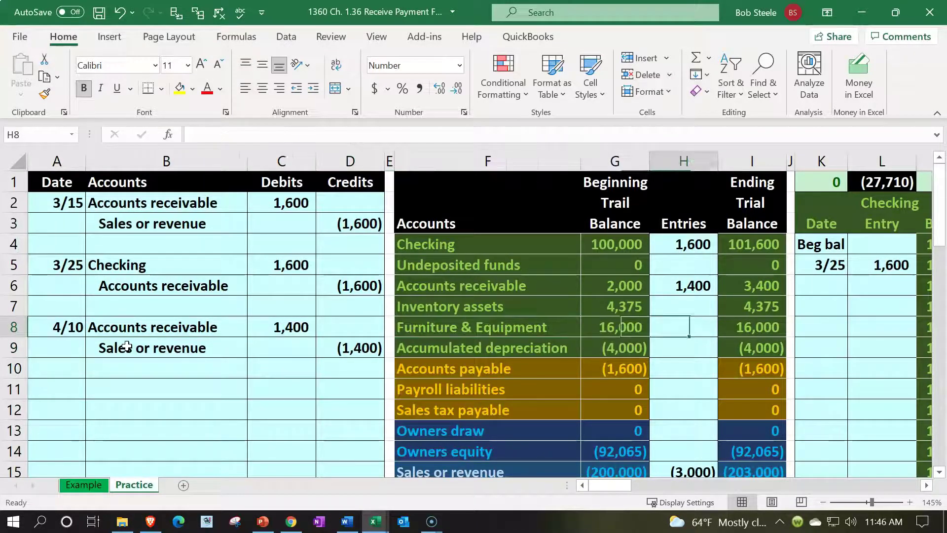
key("Right")
key("Right")
key("Right")
key("Right")
key("Right")
key("Right")
key("Right")
key("Right")
key("Right")
key("Right")
key("Right")
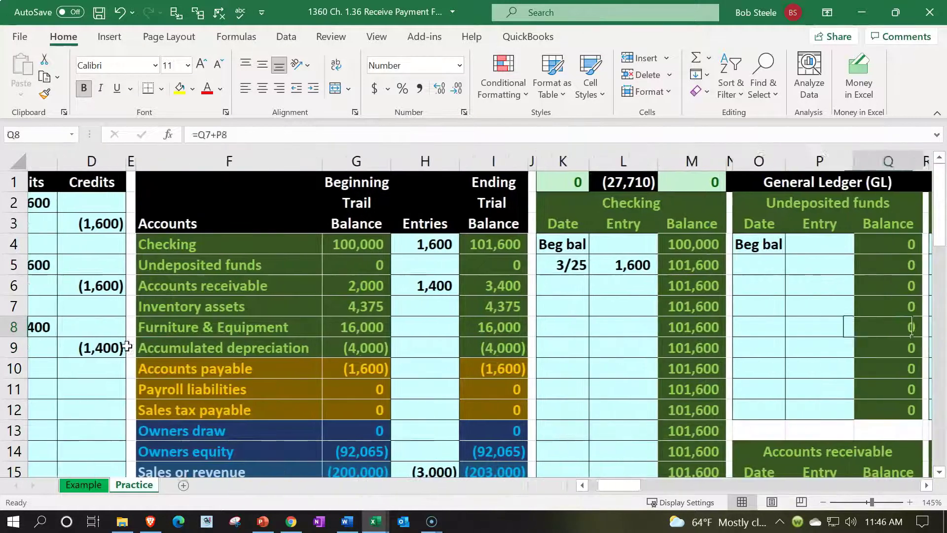
key("Right")
key("Right")
key("Right")
key("Right")
key("Right")
key("Right")
key("Right")
key("Right")
key("Right")
key("Right")
key("Right")
key("Right")
key("Right")
key("Right")
key("Right")
key("Right")
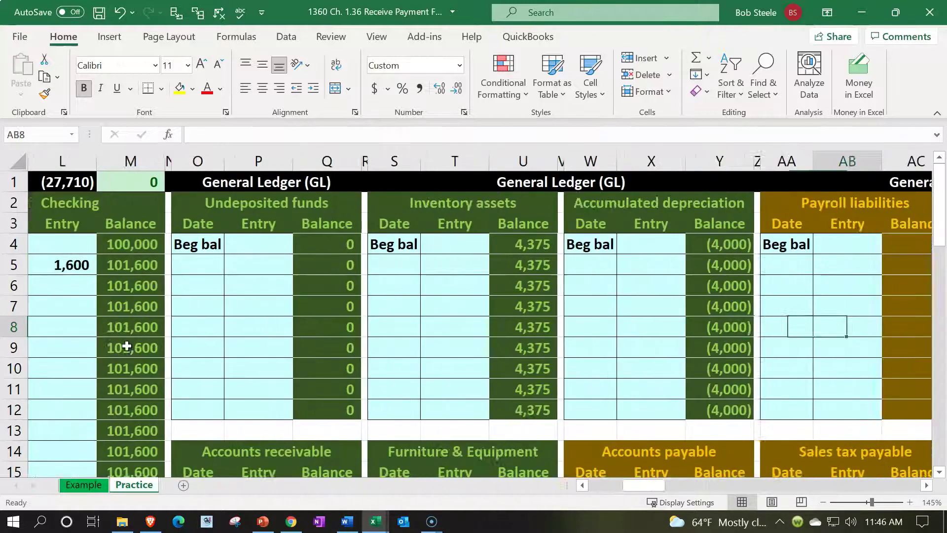
key("Right")
key("Right")
key("Right")
key("Right")
key("Right")
key("Right")
key("Right")
key("Right")
key("Right")
key("Right")
key("Right")
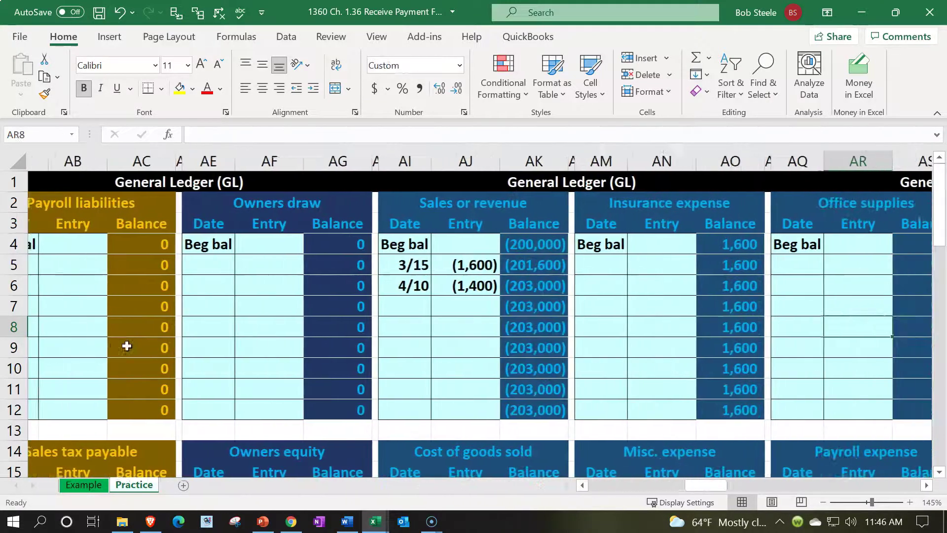
key("Right")
key("Right")
key("Right")
key("Right")
key("Right")
key("Right")
key("Right")
key("Right")
key("Right")
key("Right")
key("Right")
key("Right")
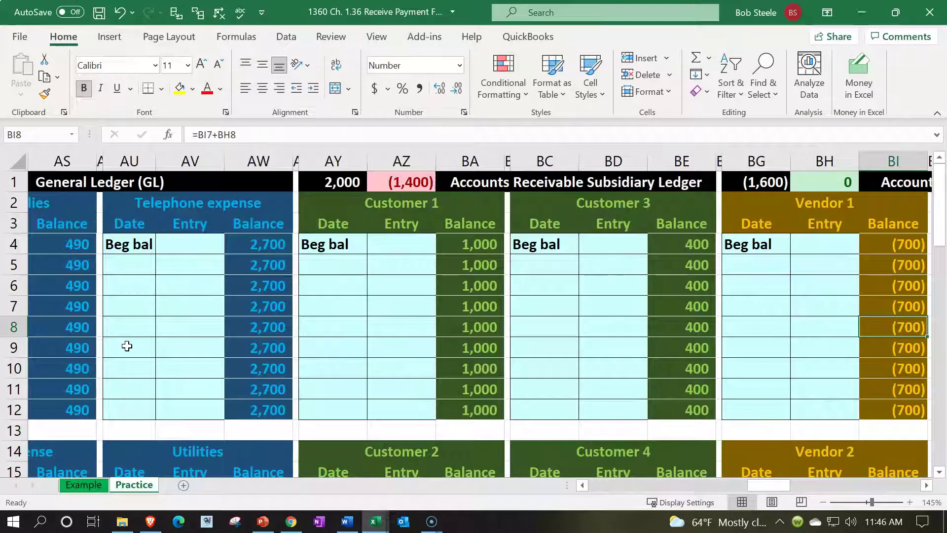
left_click(328, 259)
type("4/15")
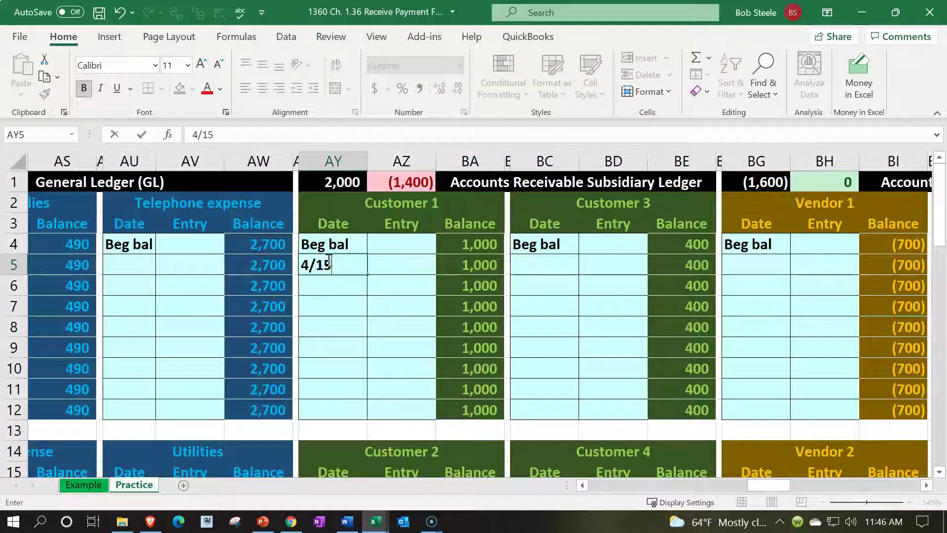
key("Tab")
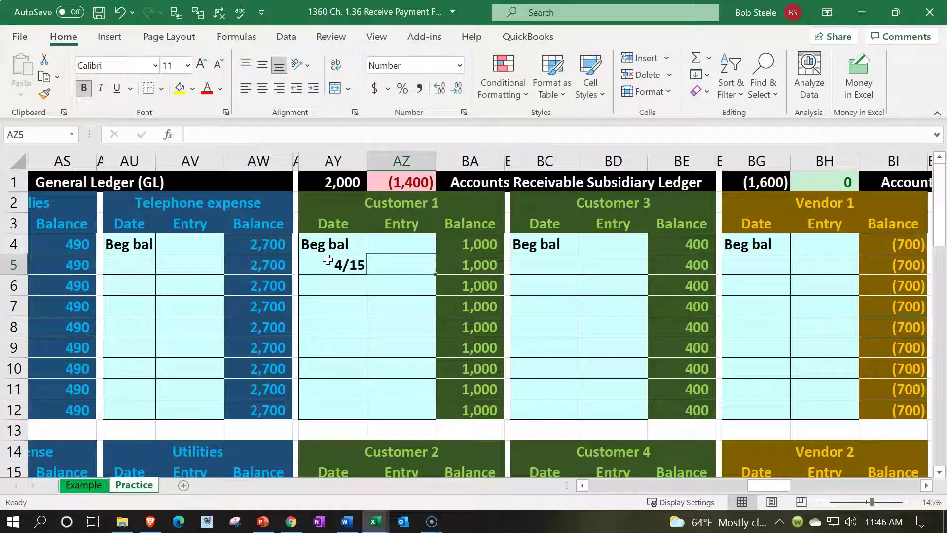
- Link the Customer 1 ledger entry in AZ5 to the 4/10 journal debit with the formula =C8
type("=")
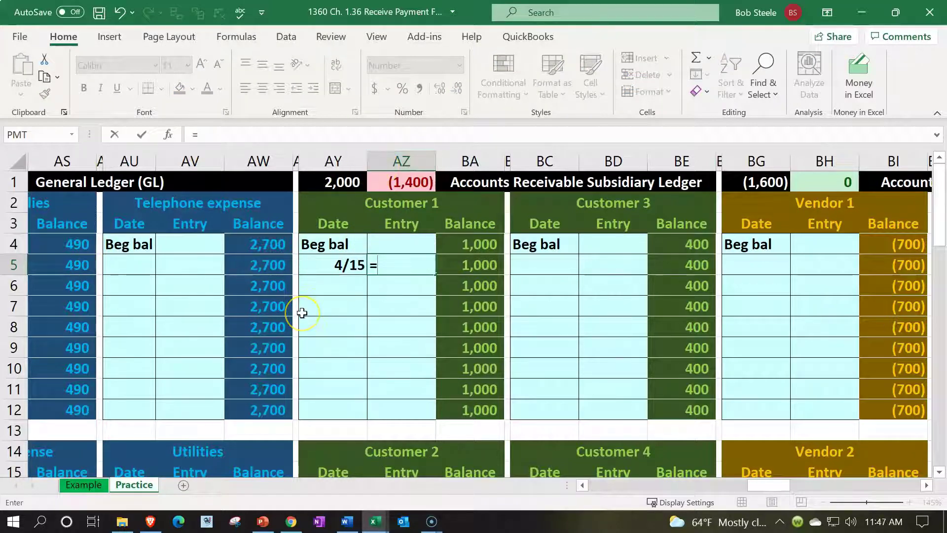
key("Left")
key("Left")
key("Left")
key("Left")
key("Left")
key("Left")
key("Left")
key("Left")
key("Left")
key("Left")
key("Left")
key("Left")
key("Left")
key("Left")
key("Left")
key("Left")
key("Left")
key("Left")
key("Left")
key("Left")
key("Left")
key("Left")
key("Left")
key("Left")
key("Left")
key("Left")
key("Left")
key("Left")
key("Left")
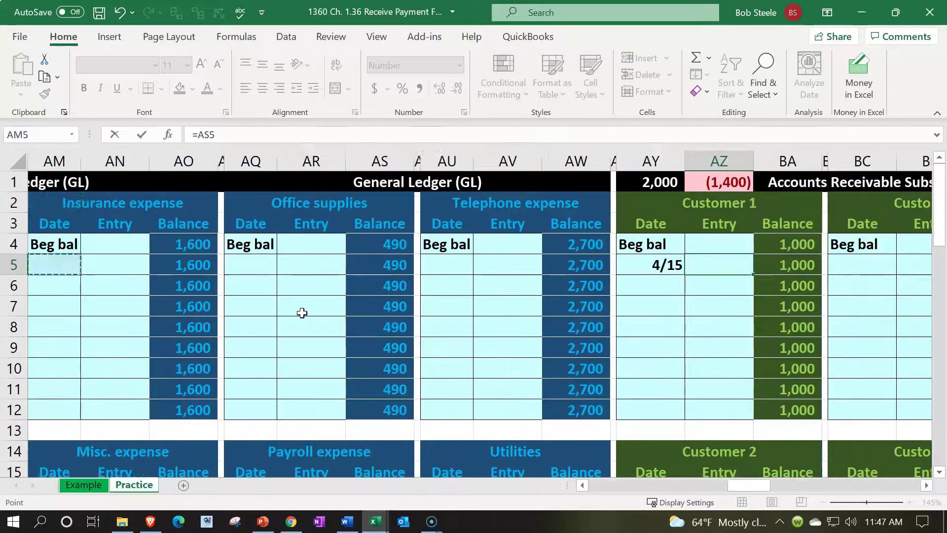
key("Left")
key("Down")
key("Down")
key("Down")
key("Down")
key("Right")
key("Right")
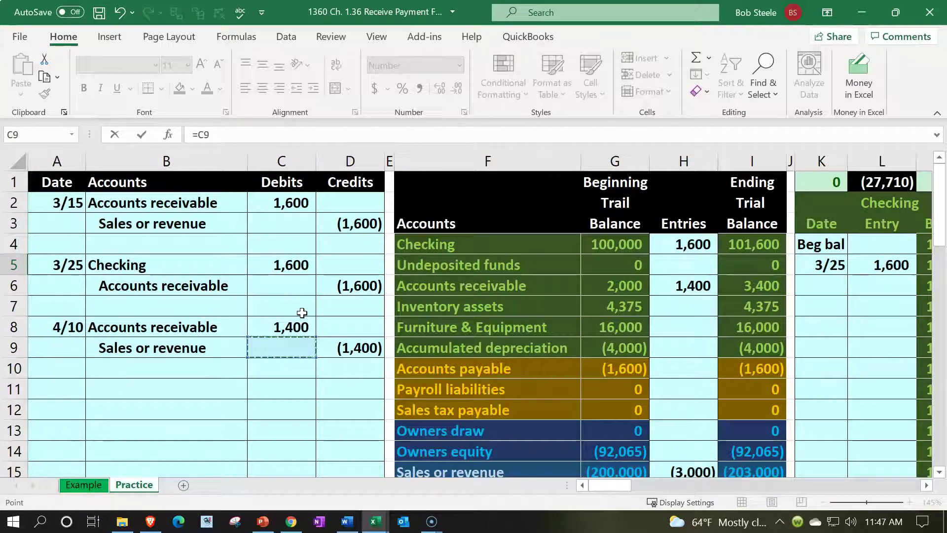
key("Up")
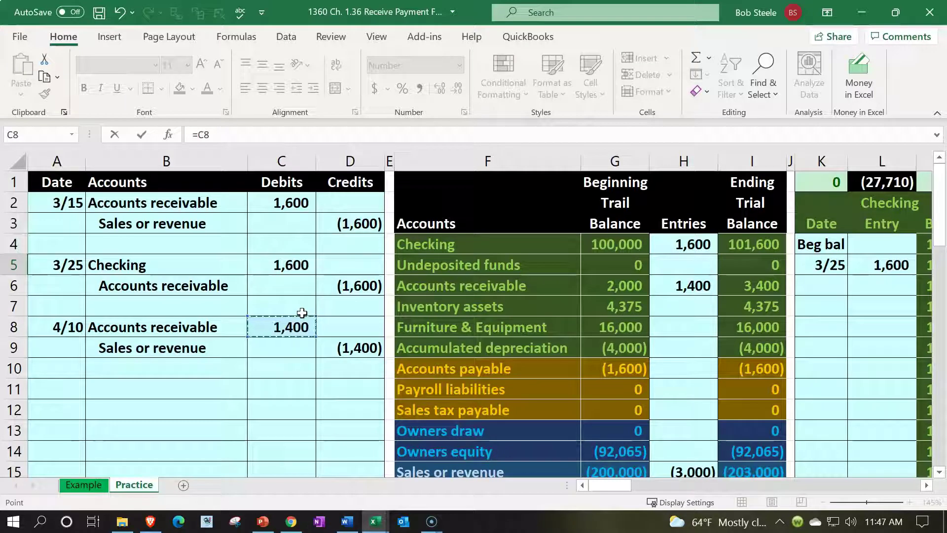
key("Return")
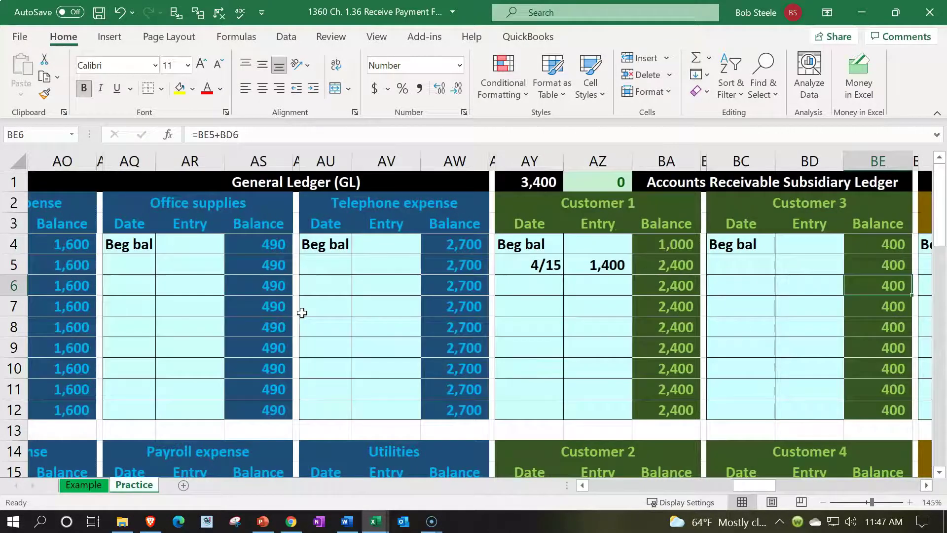
- Compare the new Customer 1 subsidiary ledger entry with its beginning and running balance in rows 4 and 5
left_click(695, 244)
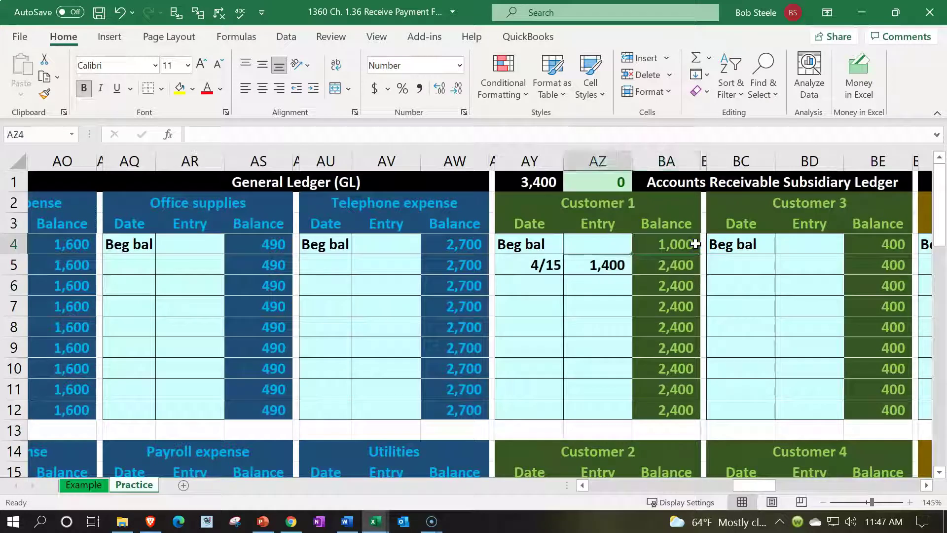
key("Down")
key("Right")
key("Right")
key("Right")
key("Right")
key("Right")
key("Right")
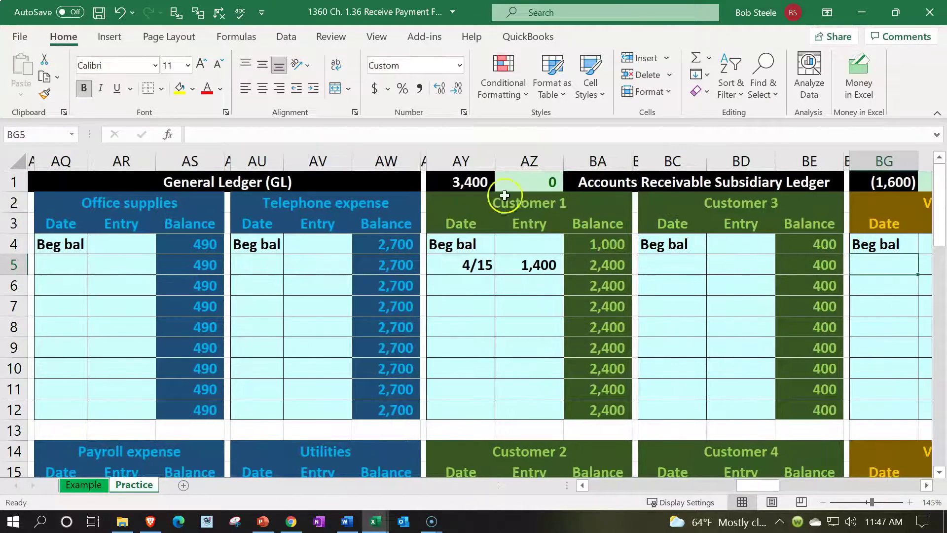
- Inspect the subsidiary ledger total formula in AY1, the customer balances it adds up, and the check formula in AZ1
double_click(466, 182)
scroll(481, 291, "down", 3)
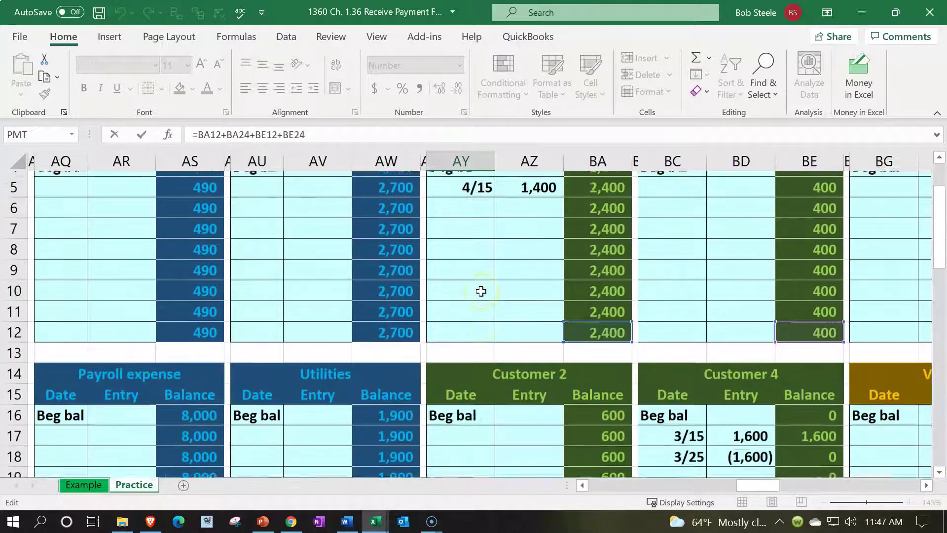
scroll(481, 291, "up", 3)
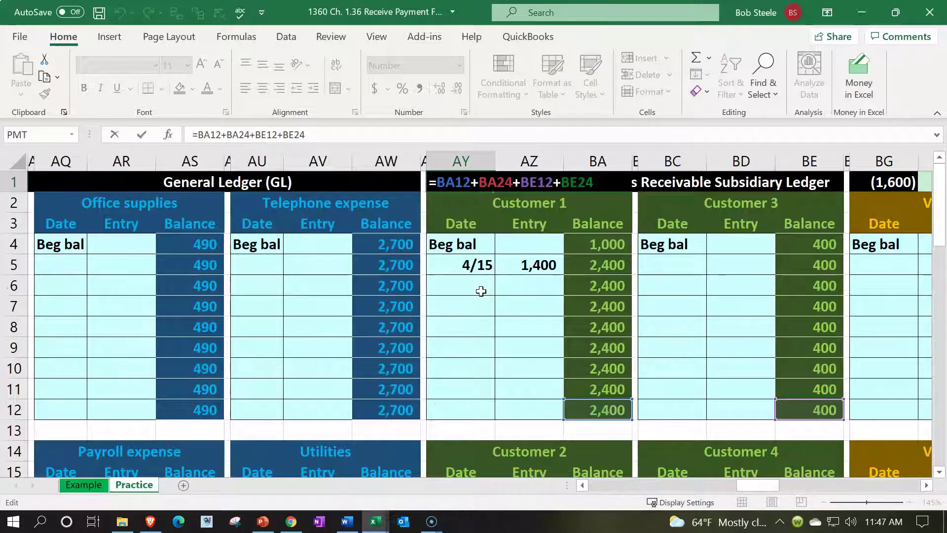
key("Return")
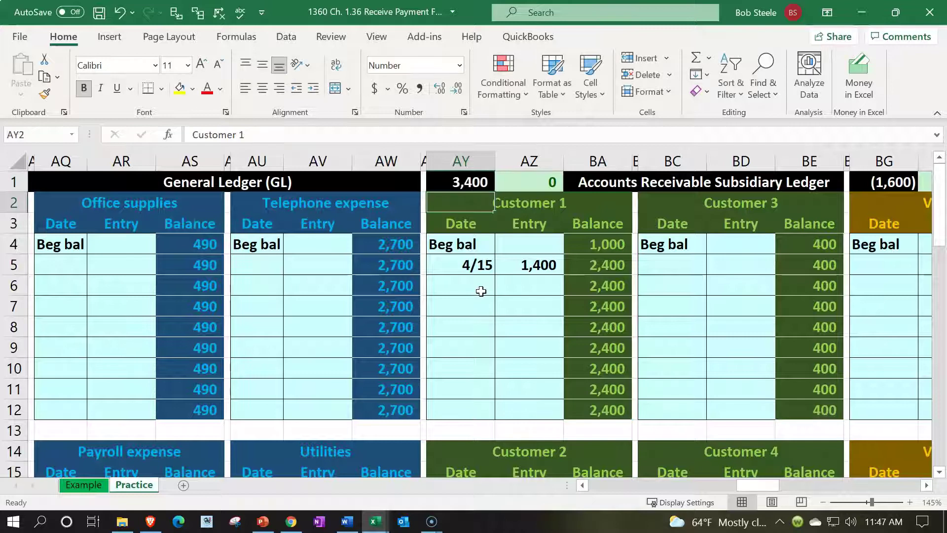
left_click(522, 182)
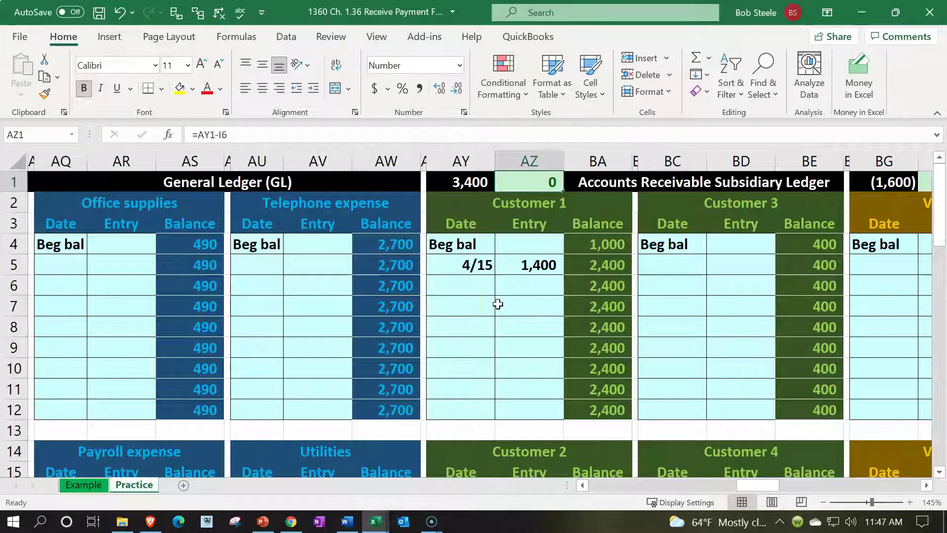
- Return to the trial balance and check the Accounts receivable row against the subsidiary ledger total
key("Left")
key("Left")
key("Left")
key("Left")
key("Left")
key("Left")
key("Left")
key("Left")
key("Left")
key("Left")
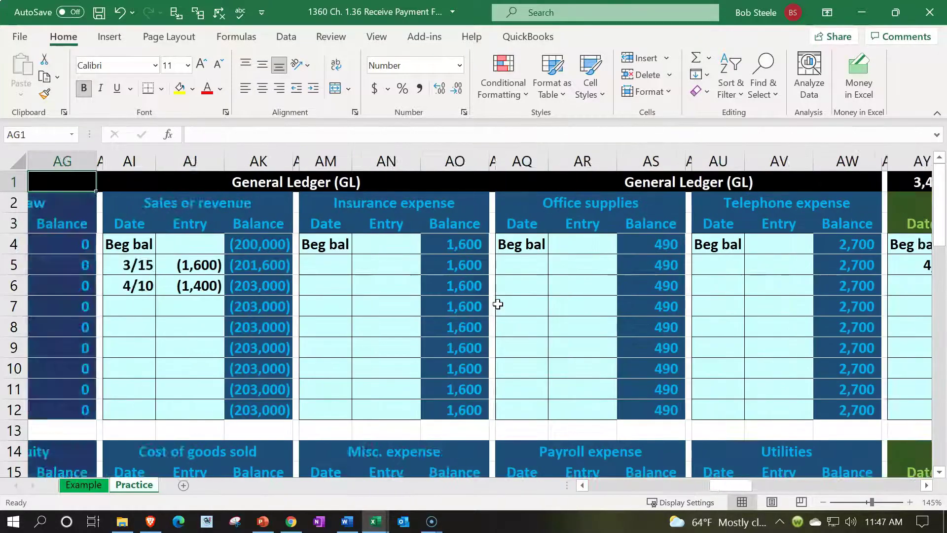
key("Left")
key("Left")
key("Left")
key("Left")
key("Left")
key("Left")
key("Left")
key("Left")
key("Left")
key("Left")
key("Left")
key("Left")
key("Left")
key("Left")
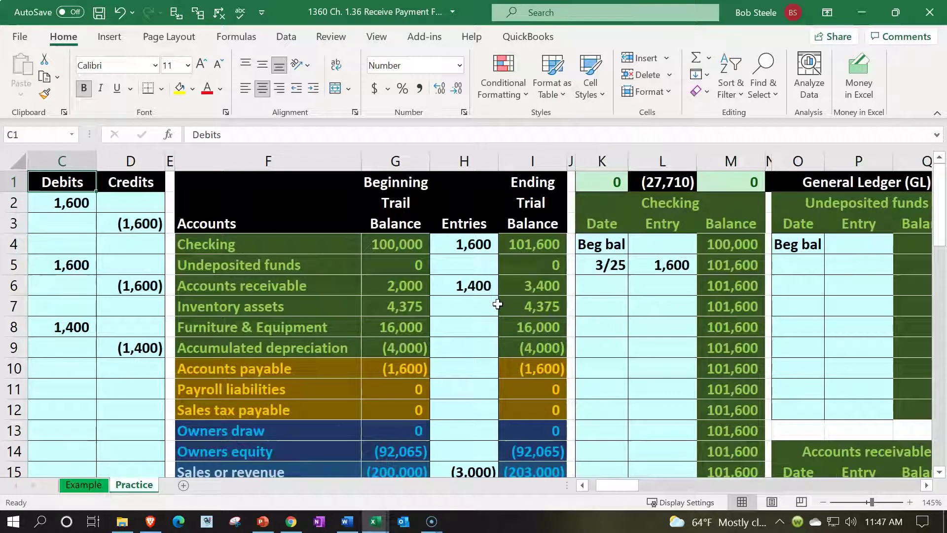
left_click(515, 283)
key("Left")
key("Left")
key("Left")
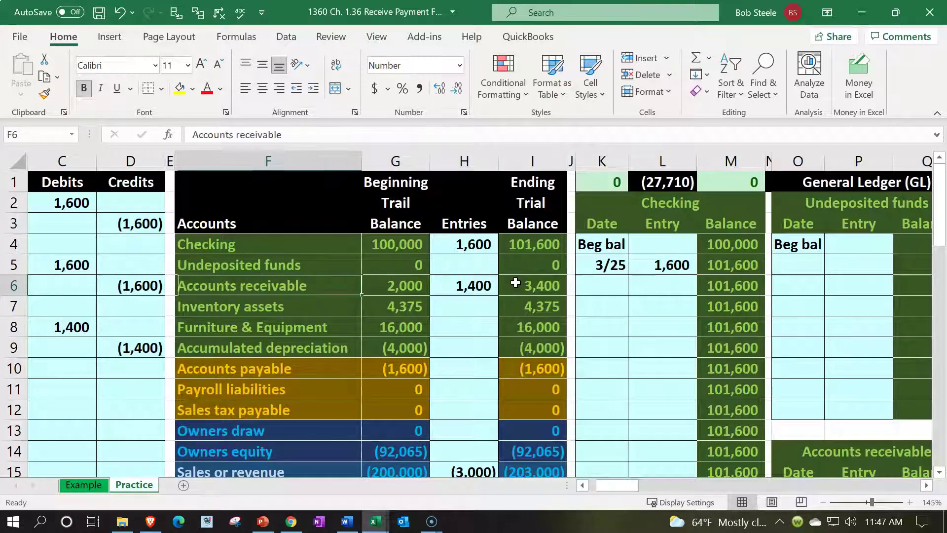
- Review the 3/25 payment entry in A5:D6 and the 4/10 debit in C8 against the trial balance accounts
key("Left")
key("Left")
key("Left")
key("Left")
key("Left")
key("Down")
key("Down")
key("Down")
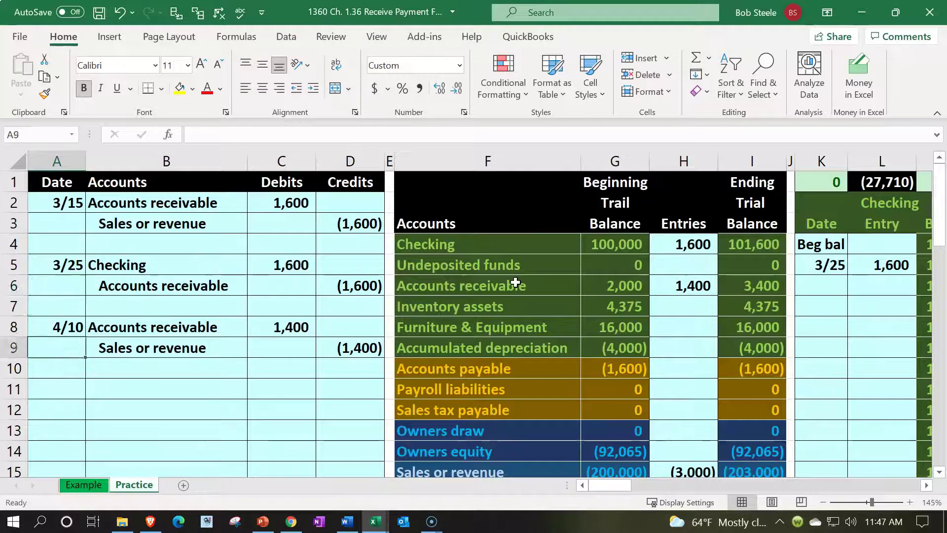
left_click_drag(47, 266, 356, 288)
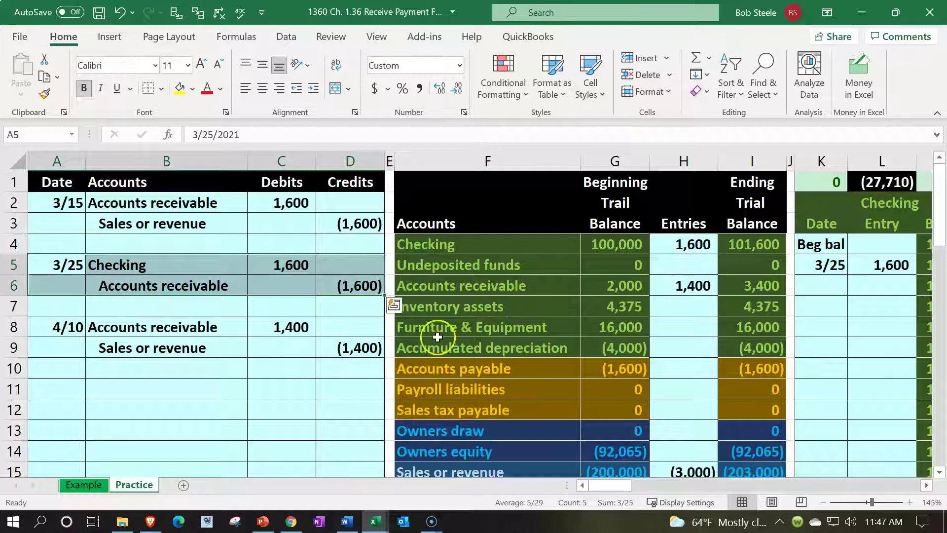
left_click(296, 327)
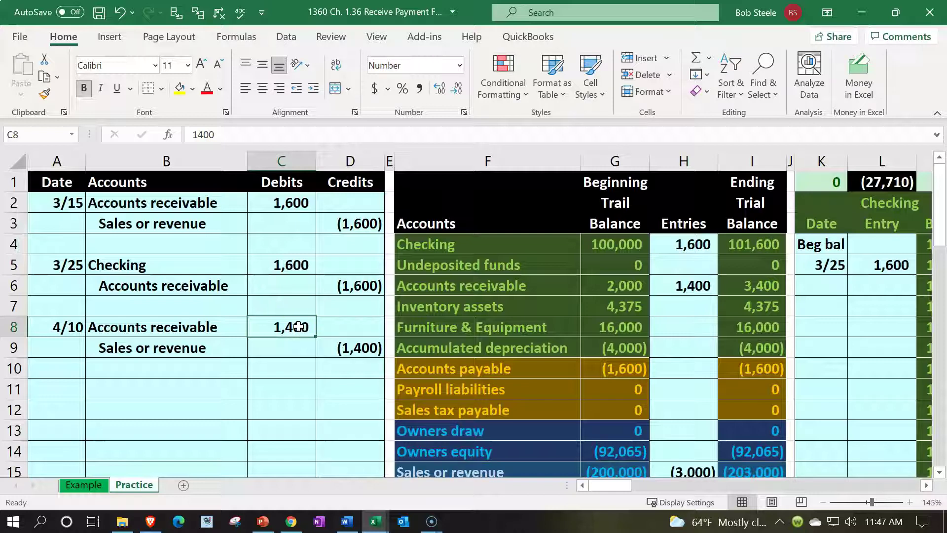
left_click(426, 254)
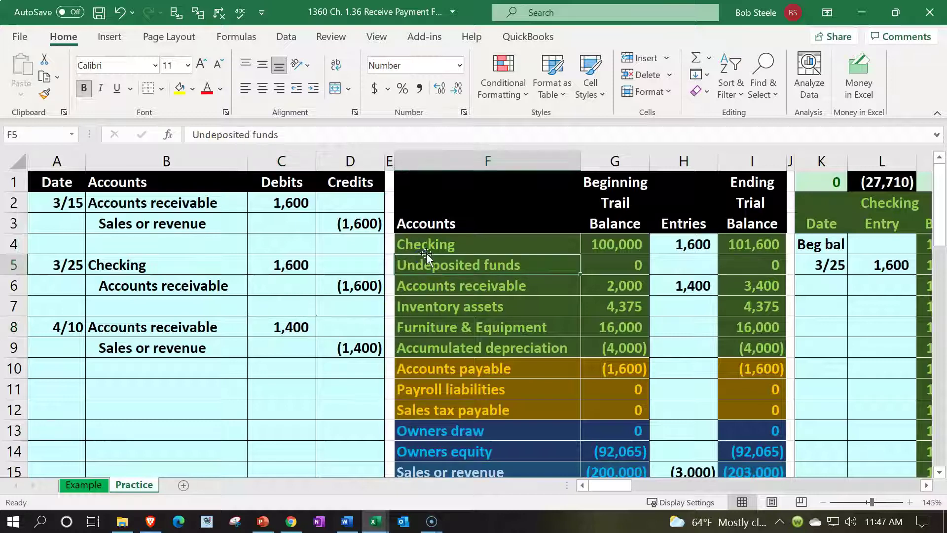
- Compare the Checking and Undeposited funds accounts in F4 and F5 of the trial balance
left_click(437, 245)
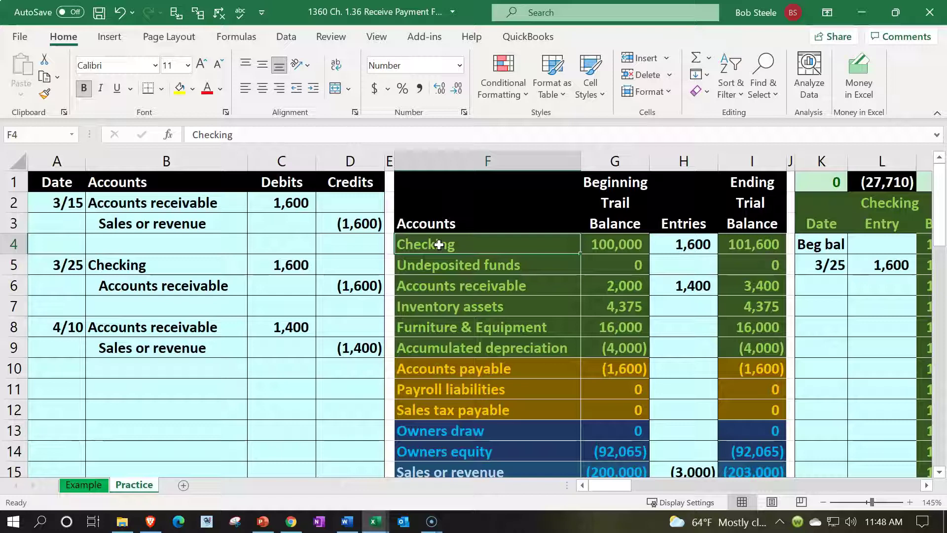
left_click_drag(437, 245, 435, 258)
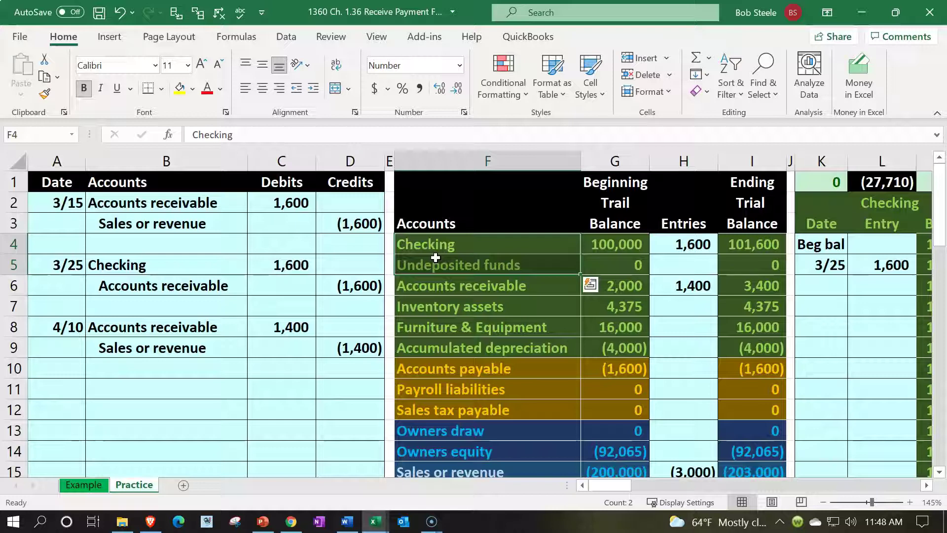
left_click(448, 245)
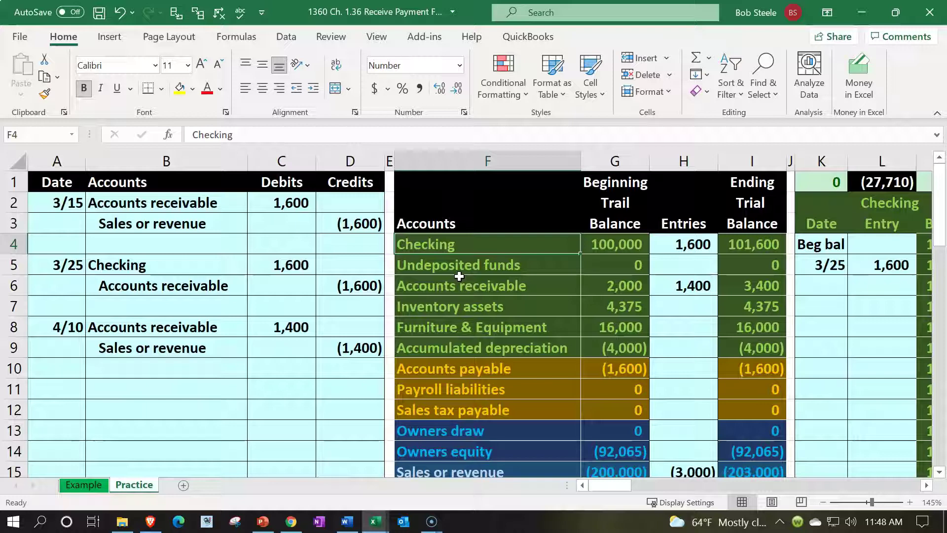
left_click(444, 267)
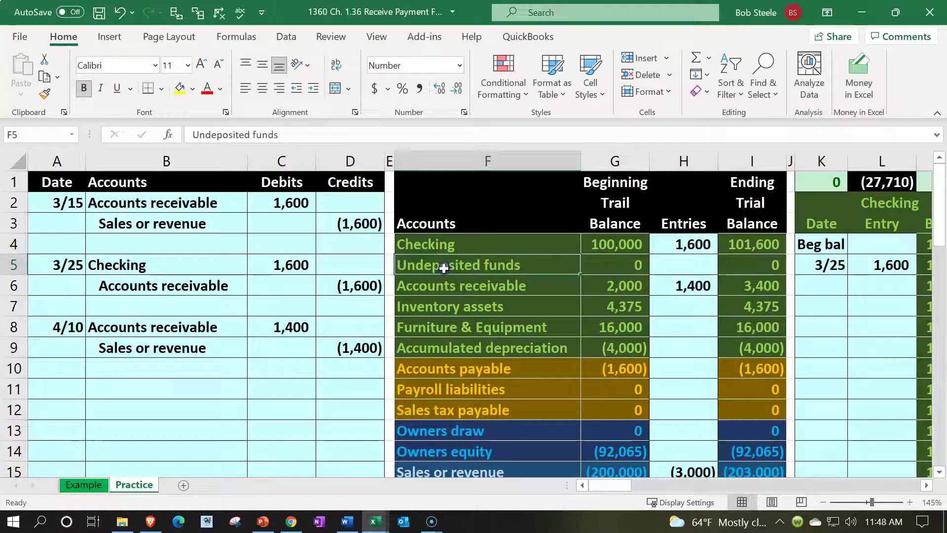
left_click(438, 266)
- Examine the deposit-to account on the Customer Payment form below the tables, relating it to the Checking and Undeposited funds accounts in F4:F5
scroll(421, 296, "down", 5)
scroll(420, 297, "down", 4)
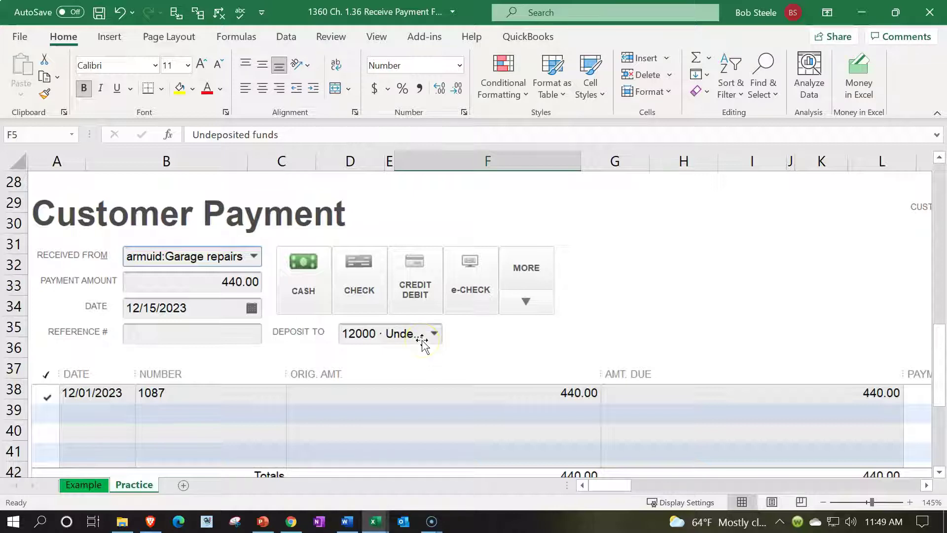
scroll(422, 340, "up", 7)
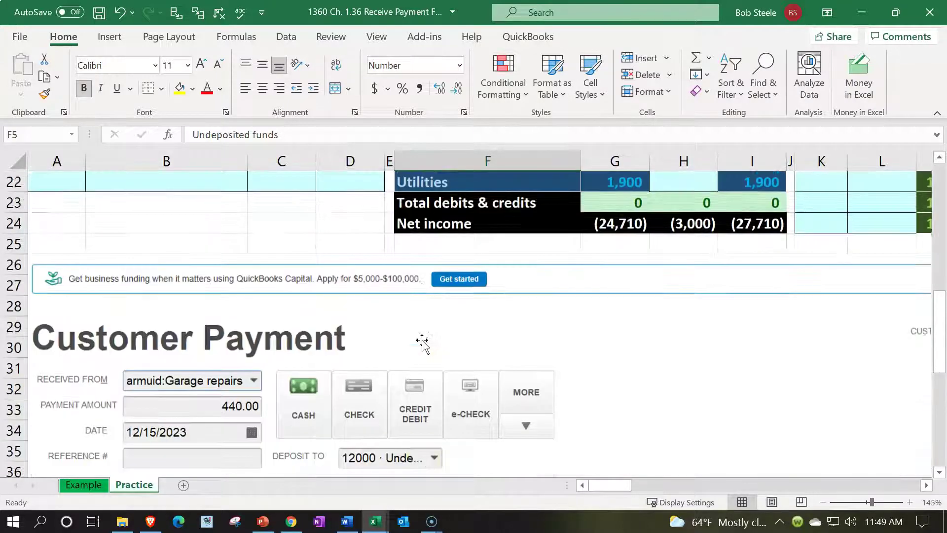
scroll(422, 339, "up", 2)
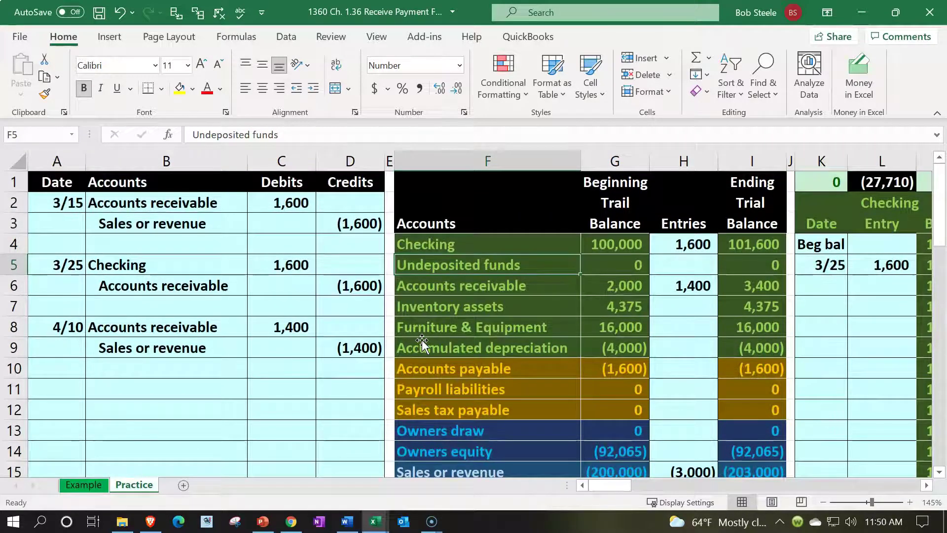
left_click_drag(502, 244, 502, 264)
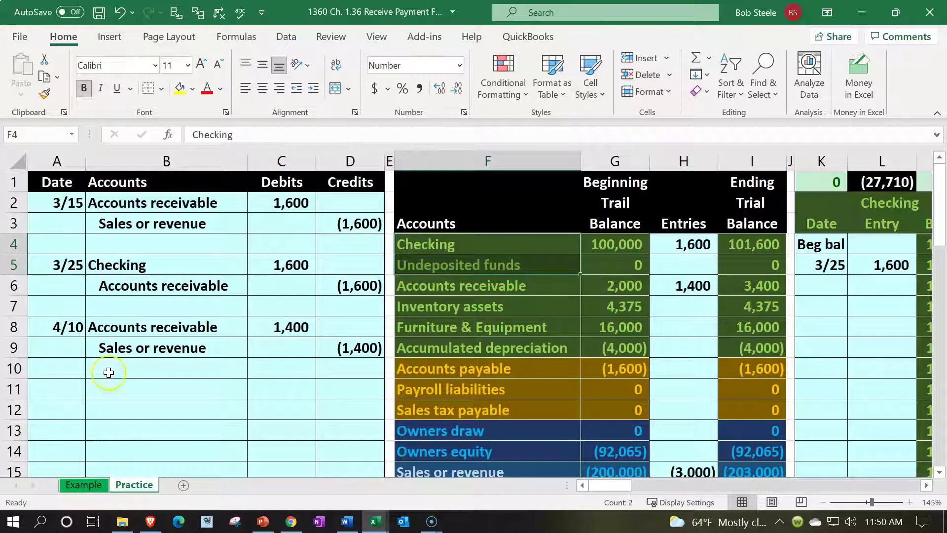
- Start a journal entry dated 4/15 in A11, with the debit account in B11 linked to Undeposited funds in F5
left_click(71, 384)
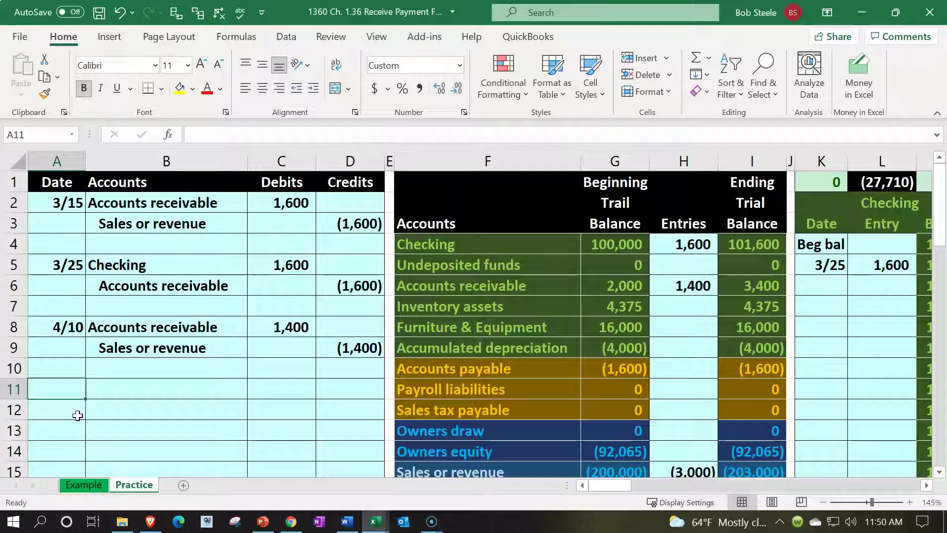
type("4/15")
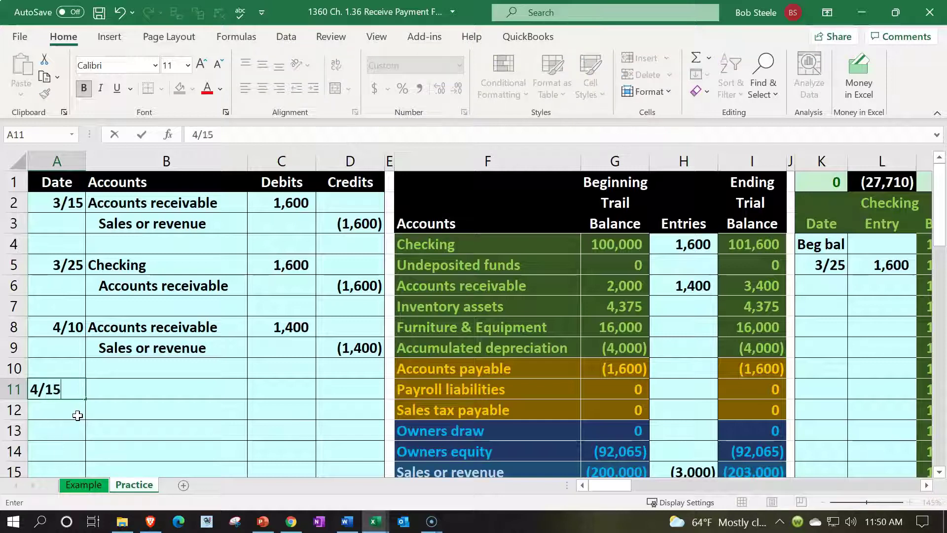
key("Return")
key("Up")
key("Right")
type("=")
key("Right")
key("Right")
key("Right")
key("Right")
key("Up")
key("Up")
key("Up")
key("Up")
key("Up")
key("Up")
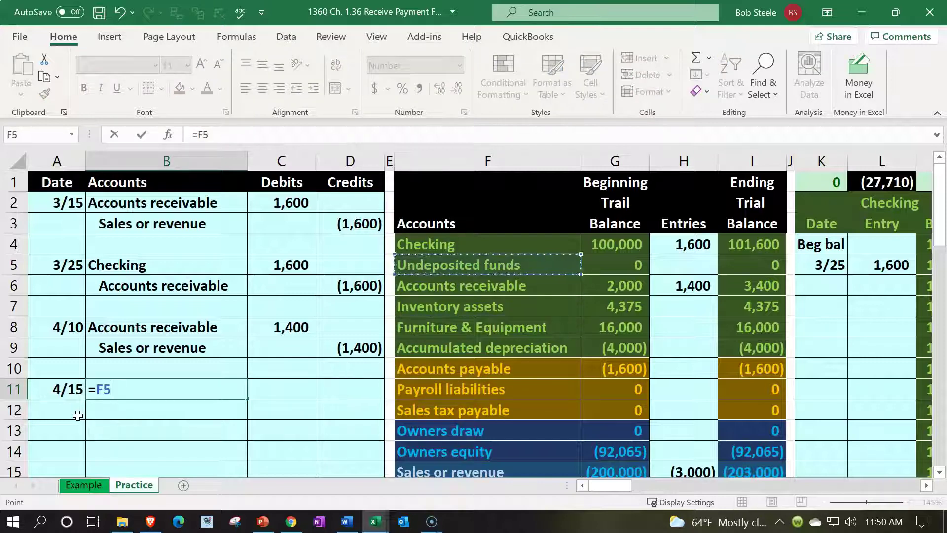
key("Return")
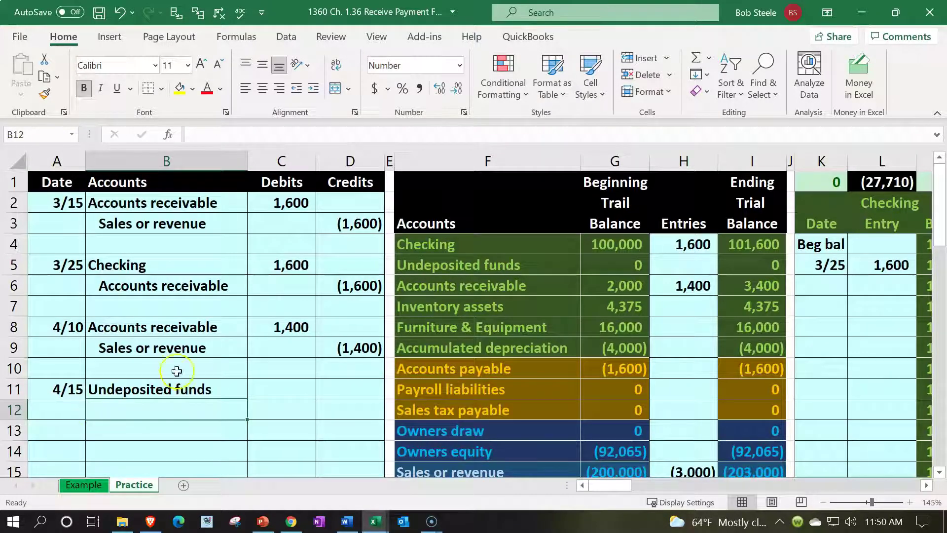
- Link the credit account of the 4/15 entry in B12 to Accounts receivable in F6
left_click(407, 267)
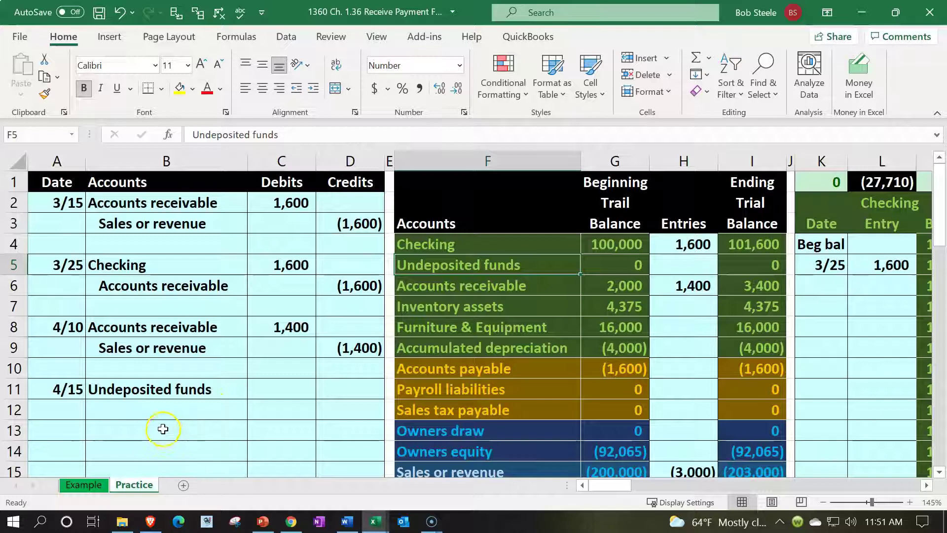
left_click(162, 412)
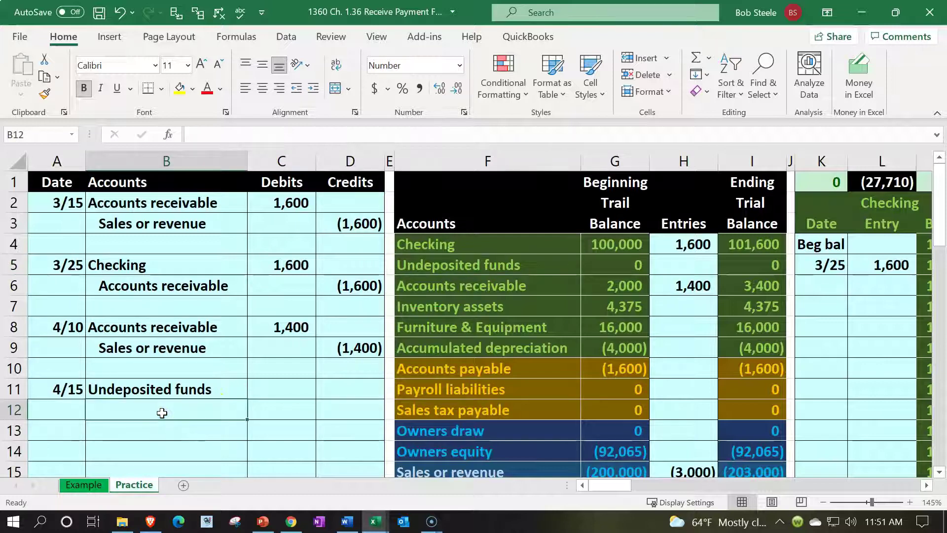
type("=")
key("Right")
key("Right")
key("Right")
key("Right")
key("Up")
key("Up")
key("Up")
key("Up")
key("Up")
key("Up")
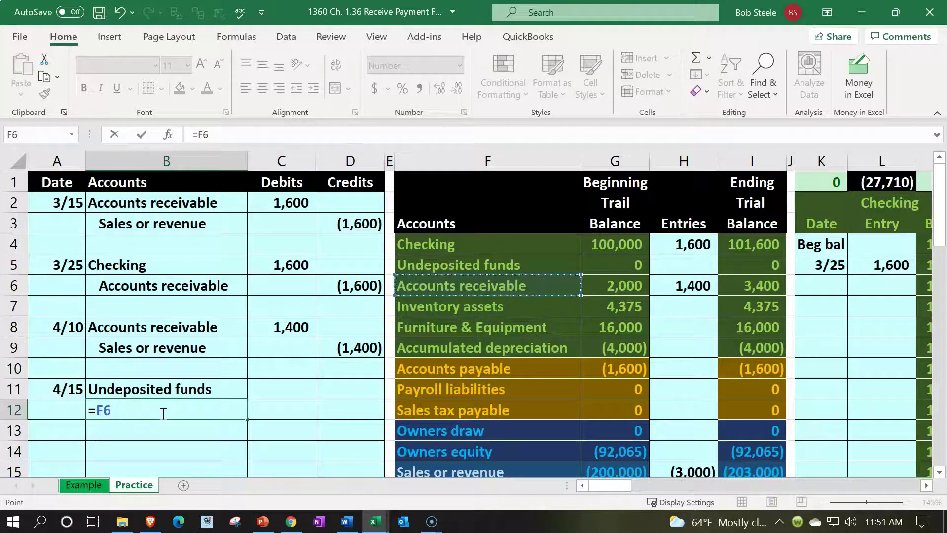
key("Return")
- Link the 4/15 debit in C11 to C8, enter its negative as the credit in D12, and indent the account name in B12
key("Right")
key("Up")
key("Up")
type("+")
key("Up")
key("Up")
key("Up")
key("Return")
key("Right")
type("-")
key("Left")
key("Up")
key("Return")
left_click(162, 414)
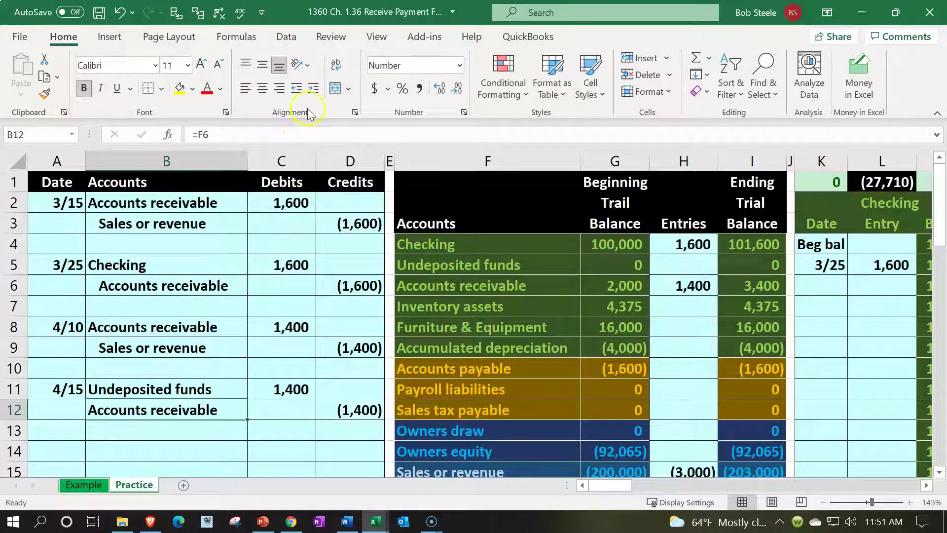
left_click(314, 93)
- Post the 4/15 debit to the trial balance by linking the Undeposited funds entry in H5 to C11
left_click_drag(178, 384, 261, 382)
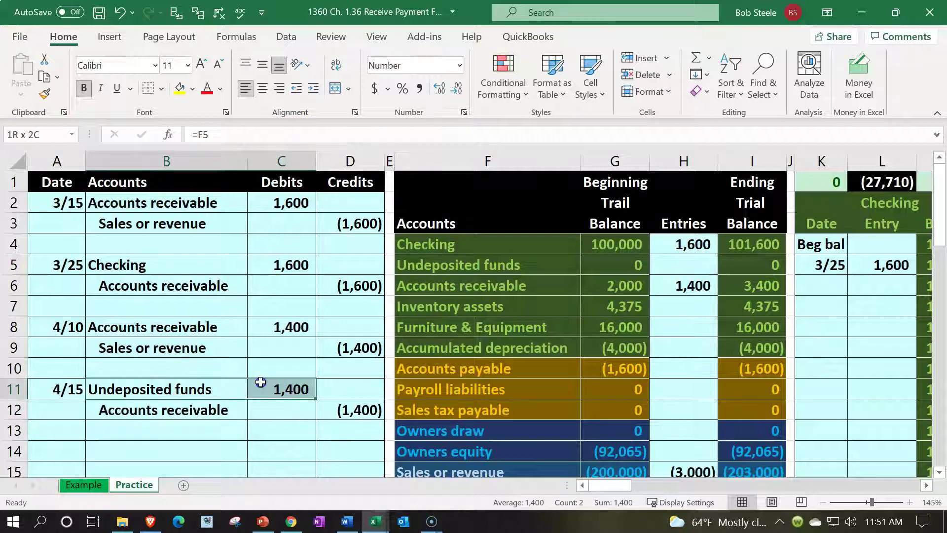
left_click(419, 271)
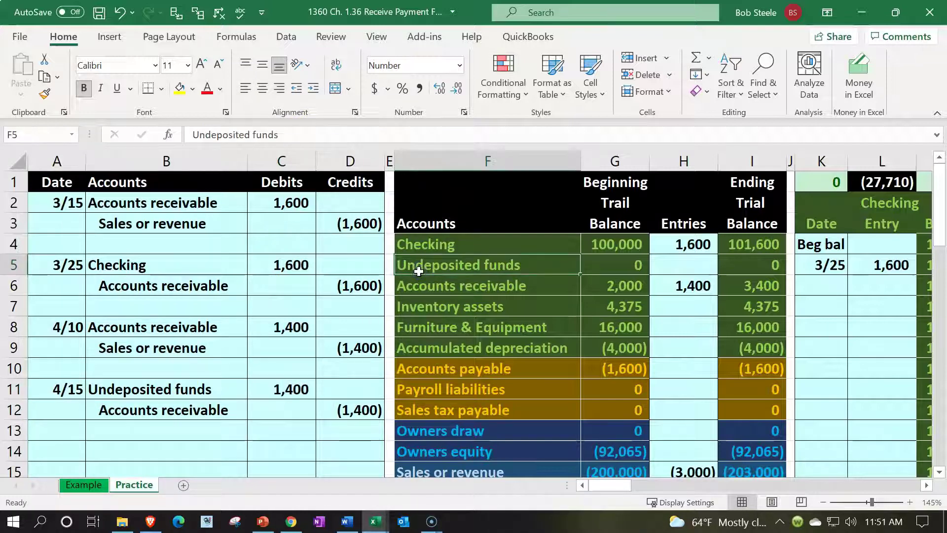
key("Right")
key("Right")
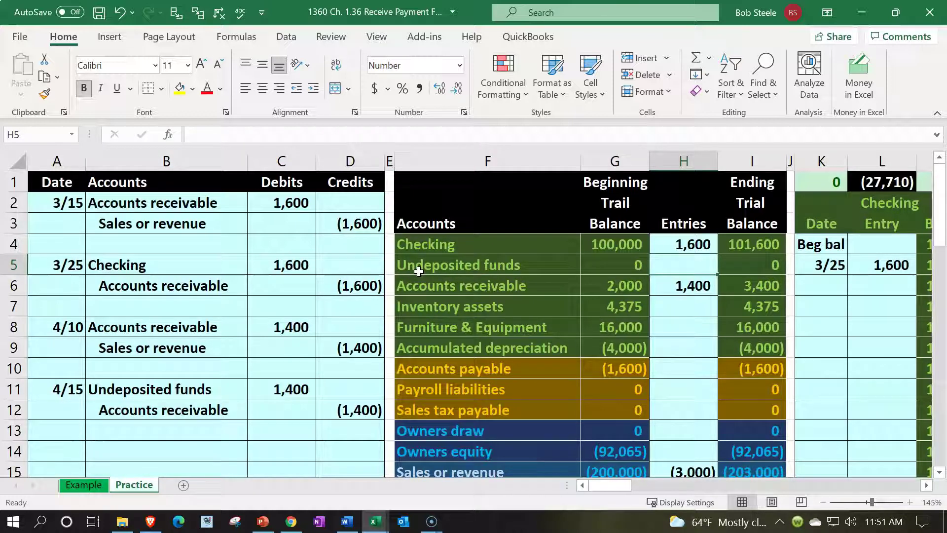
type("=")
key("Down")
key("Down")
key("Down")
key("Down")
key("Down")
key("Left")
key("Left")
key("Left")
key("Left")
key("Right")
key("Left")
key("Left")
key("Down")
key("Return")
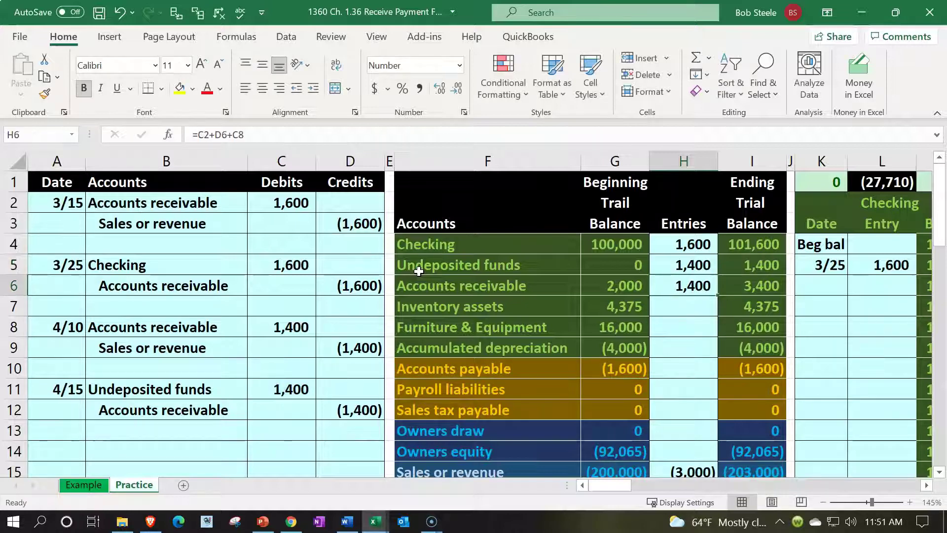
- Add the 4/15 credit in D12 to the Accounts receivable entries formula in H6, making it =C2+D6+C8+D12
left_click_drag(188, 409, 339, 409)
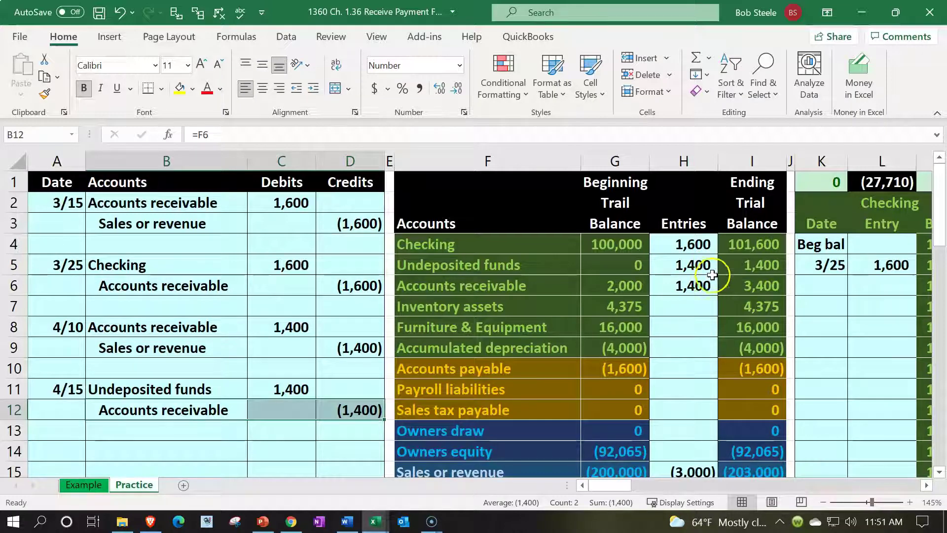
double_click(705, 286)
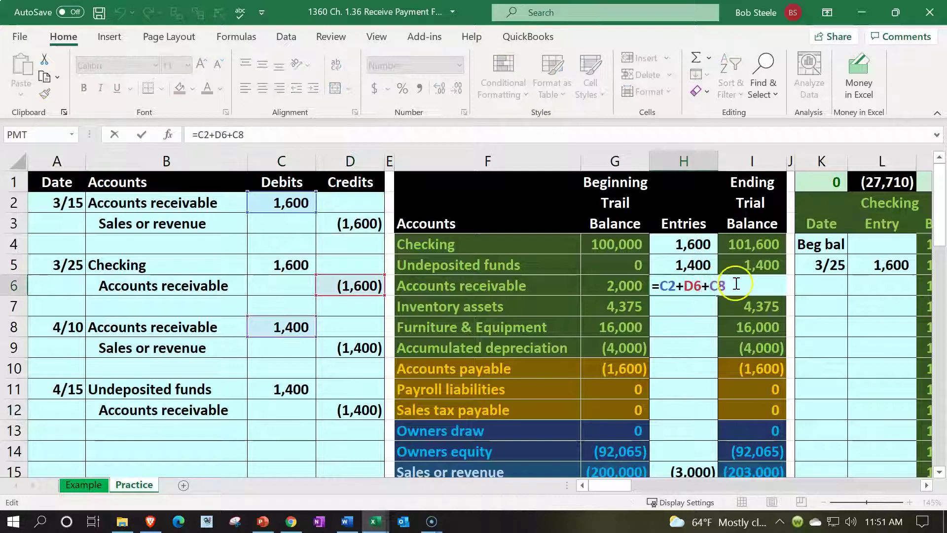
left_click(736, 284)
type("+")
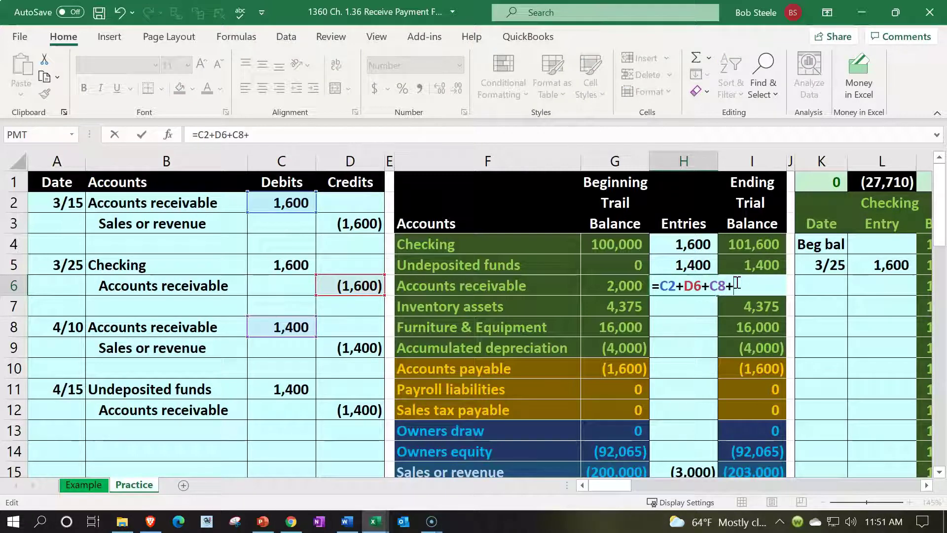
left_click(363, 411)
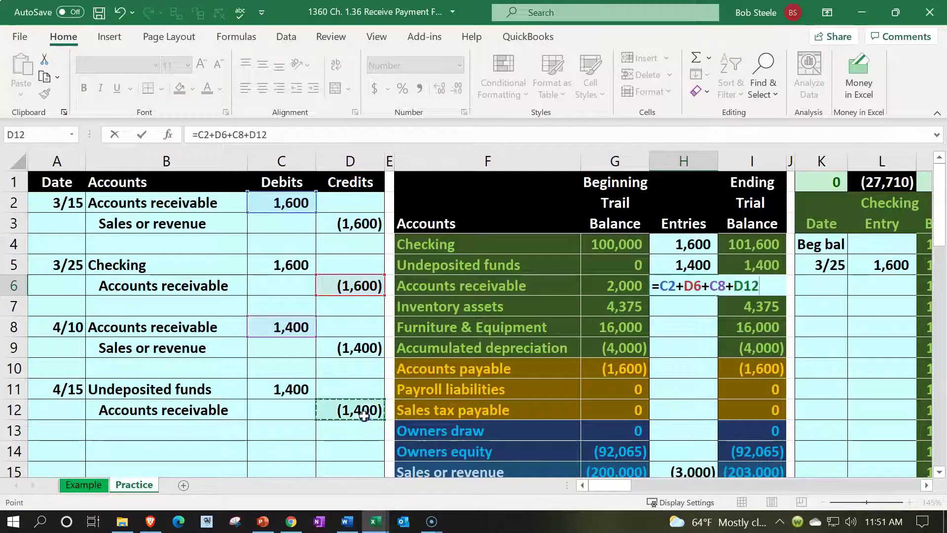
key("Return")
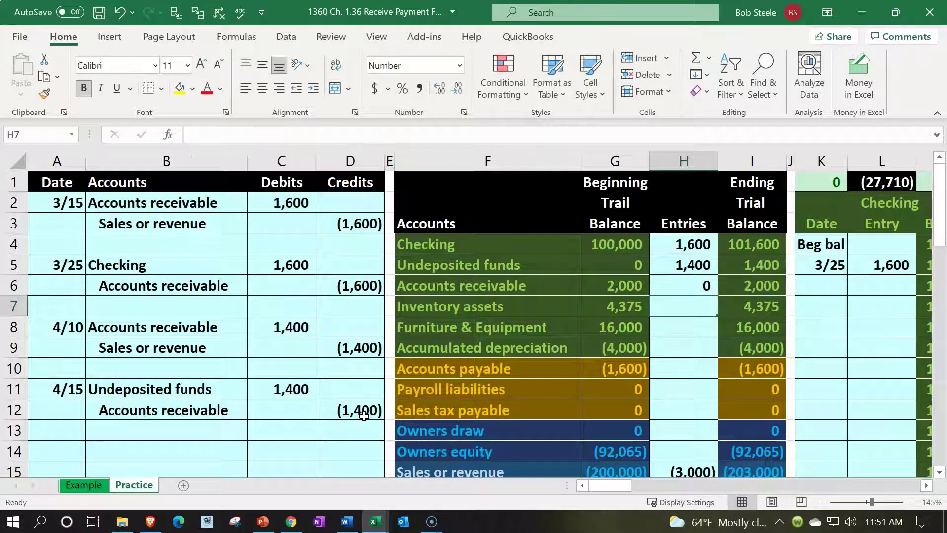
- Check the total debits and credits and the net income row G24:I24 of the trial balance
scroll(365, 419, "down", 1)
scroll(364, 419, "down", 3)
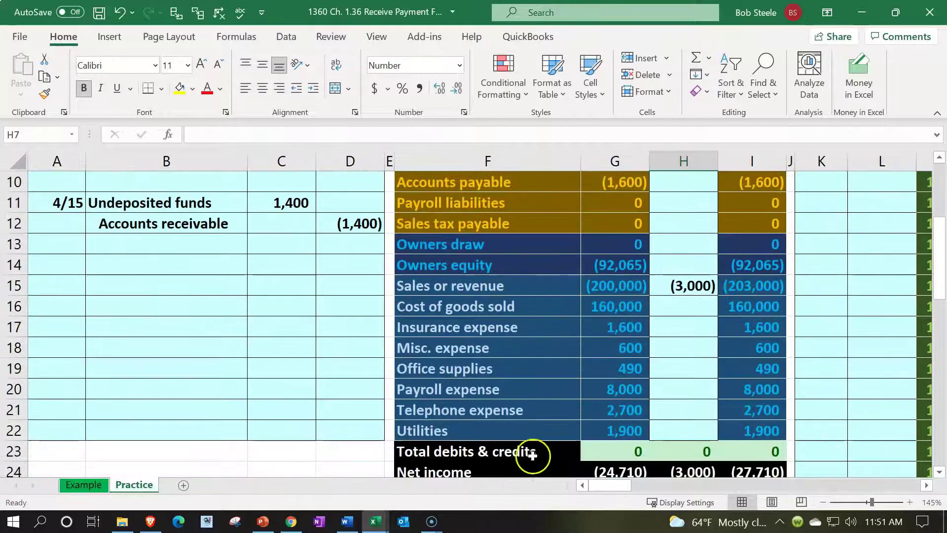
scroll(512, 423, "down", 2)
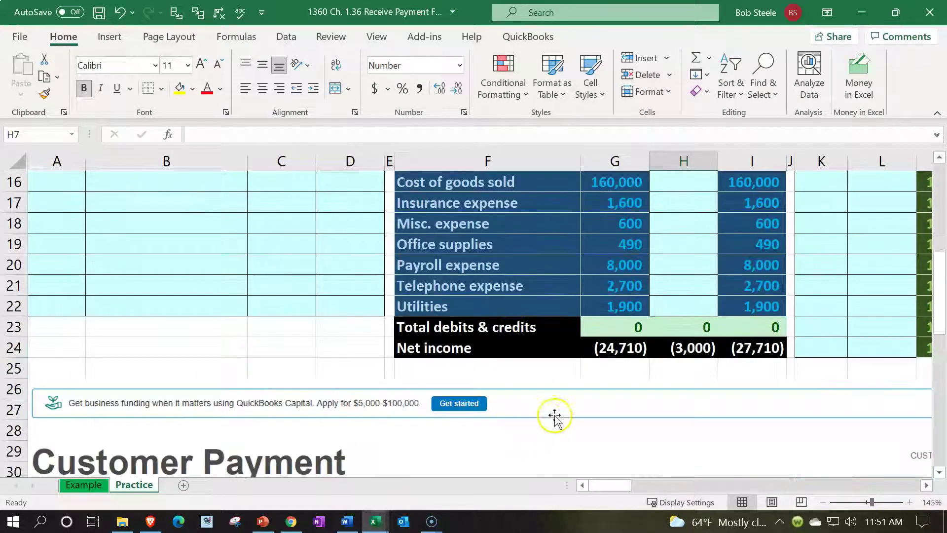
left_click(605, 350)
left_click_drag(660, 355, 742, 347)
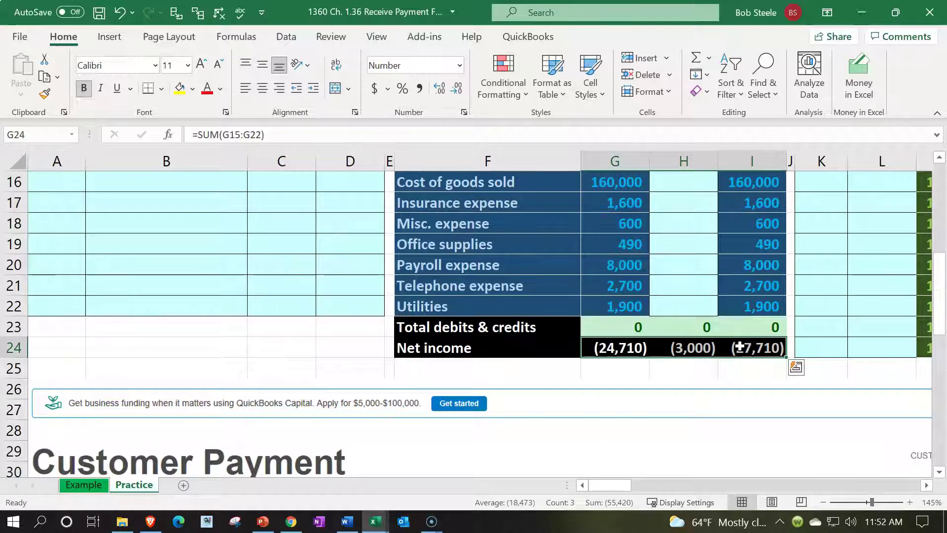
- Compare the 4/15 entry in B11:D12 with the 4/10 sale in B8:D9 and the Accounts receivable row
scroll(740, 348, "up", 4)
left_click_drag(196, 329, 335, 339)
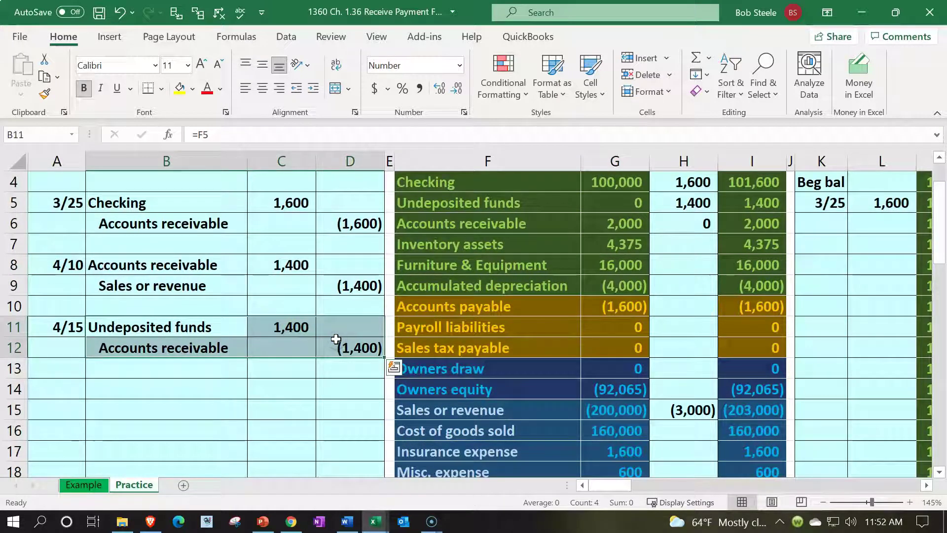
left_click_drag(212, 266, 341, 284)
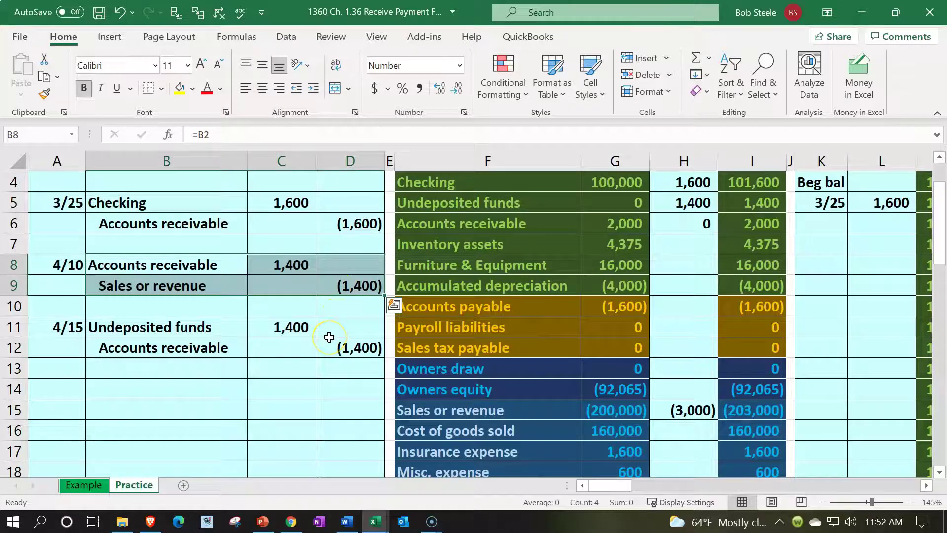
scroll(447, 307, "up", 1)
left_click(466, 291)
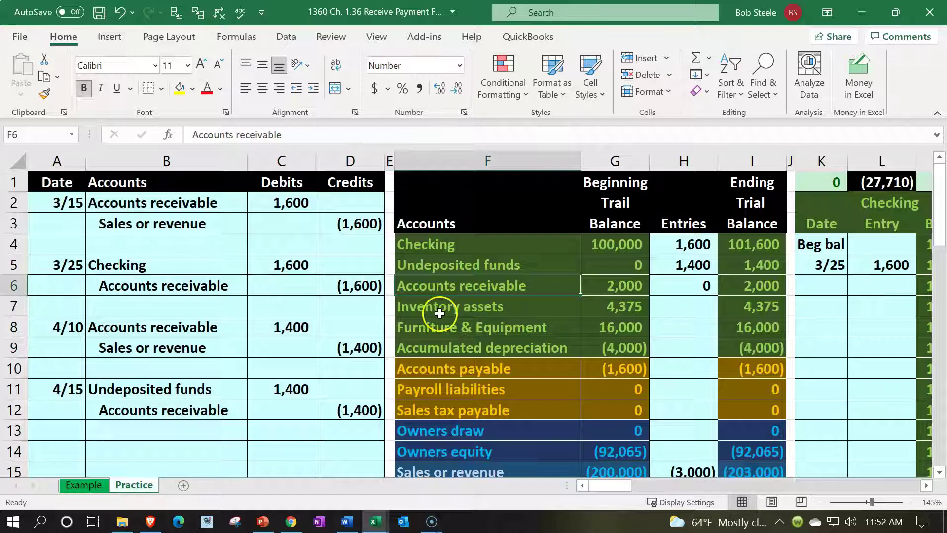
- Enter the date 4/15 in O5, the first open row of the Undeposited funds general ledger account
left_click_drag(215, 389, 277, 389)
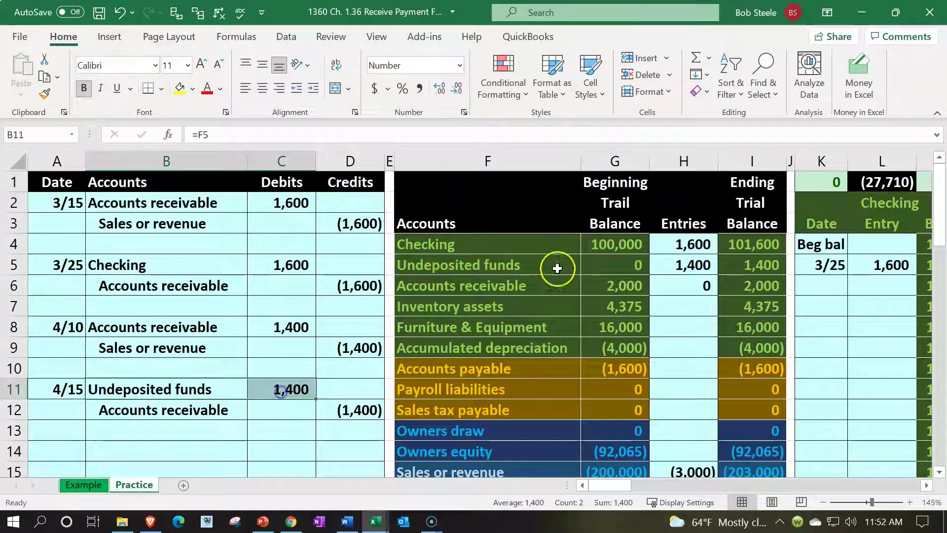
left_click(582, 249)
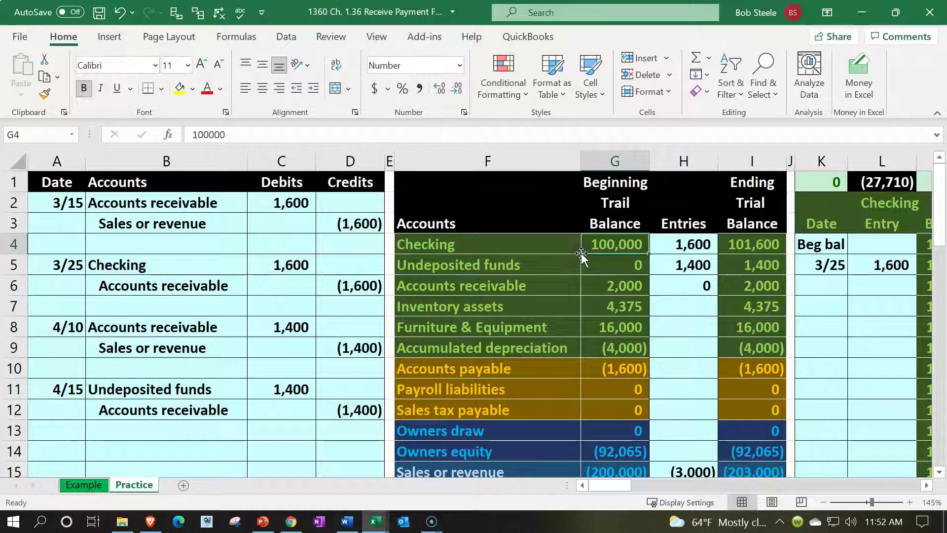
key("Right")
key("Right")
key("Right")
key("Right")
key("Right")
key("Right")
key("Right")
key("Right")
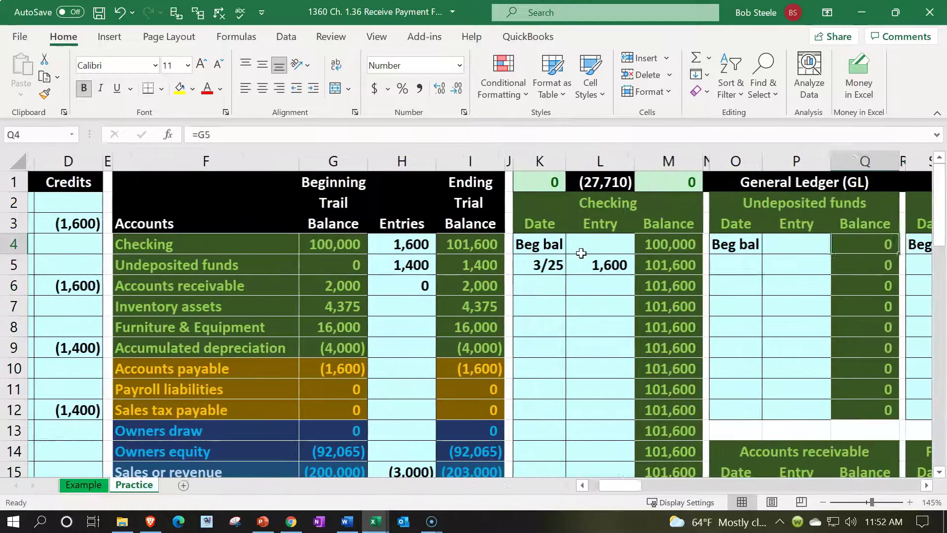
key("Down")
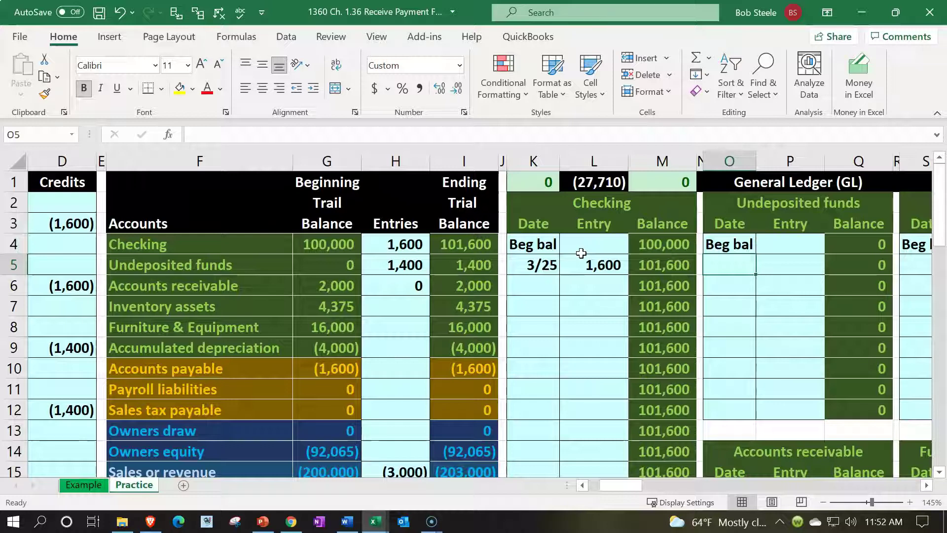
type("4/15")
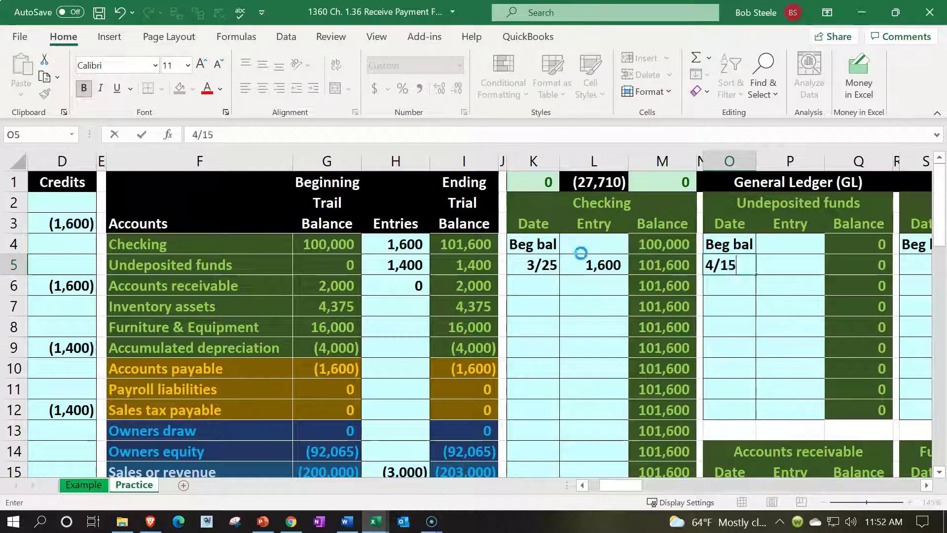
key("Tab")
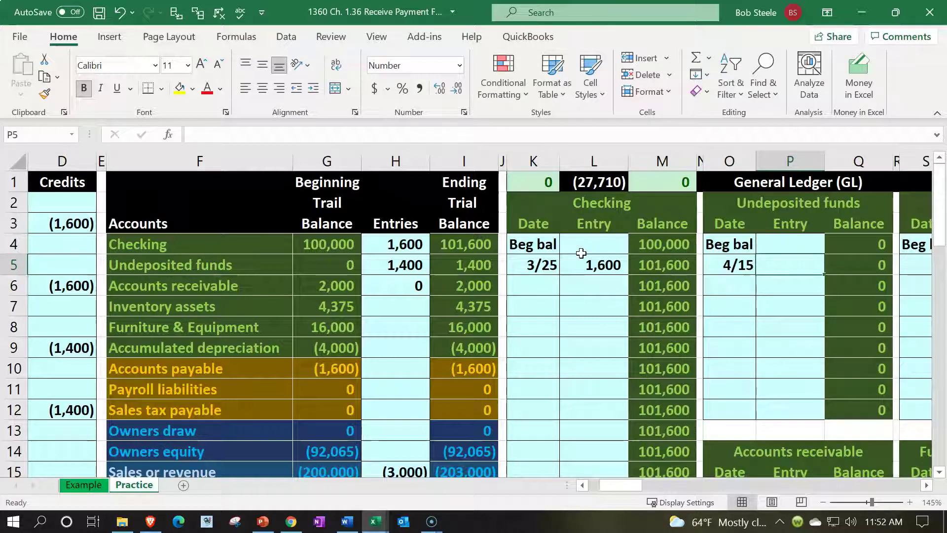
- Link the Undeposited funds ledger entry in P5 to the 4/15 journal debit in C11
type("=")
key("Left")
key("Left")
key("Left")
key("Left")
key("Left")
key("Left")
key("Left")
key("Left")
key("Left")
key("Left")
key("Left")
key("Left")
key("Left")
key("Left")
key("Left")
key("Down")
key("Down")
key("Down")
key("Down")
key("Down")
key("Down")
key("Right")
key("Right")
key("Return")
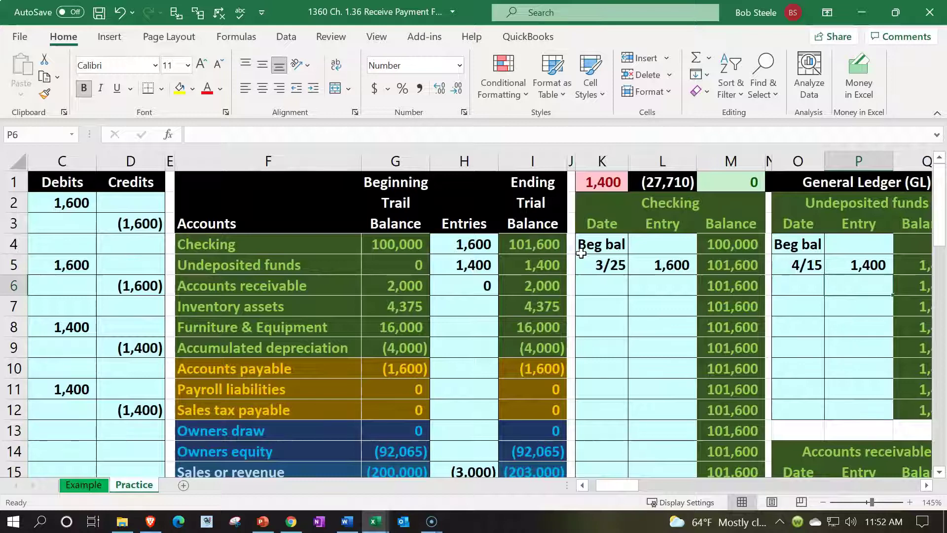
- Review the Accounts receivable credit line of the 4/15 journal entry in row 12
key("Left")
key("Left")
key("Left")
key("Left")
key("Left")
key("Left")
key("Left")
key("Left")
key("Left")
key("Left")
key("Left")
key("Left")
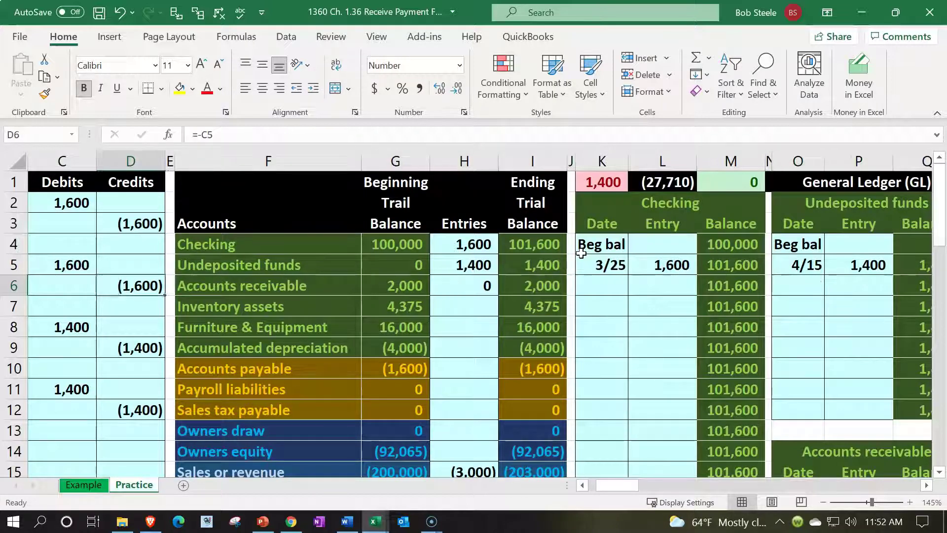
key("Left")
key("Left")
key("Left")
key("Down")
key("Down")
key("Down")
key("Down")
key("Down")
key("Down")
- Enter the date 4/15 in O20, the next open row of the Accounts receivable general ledger account
key("Right")
key("Right")
key("Right")
key("Right")
key("Right")
key("Right")
key("Right")
key("Right")
key("Right")
key("Right")
key("Right")
key("Right")
key("Right")
key("Right")
key("Right")
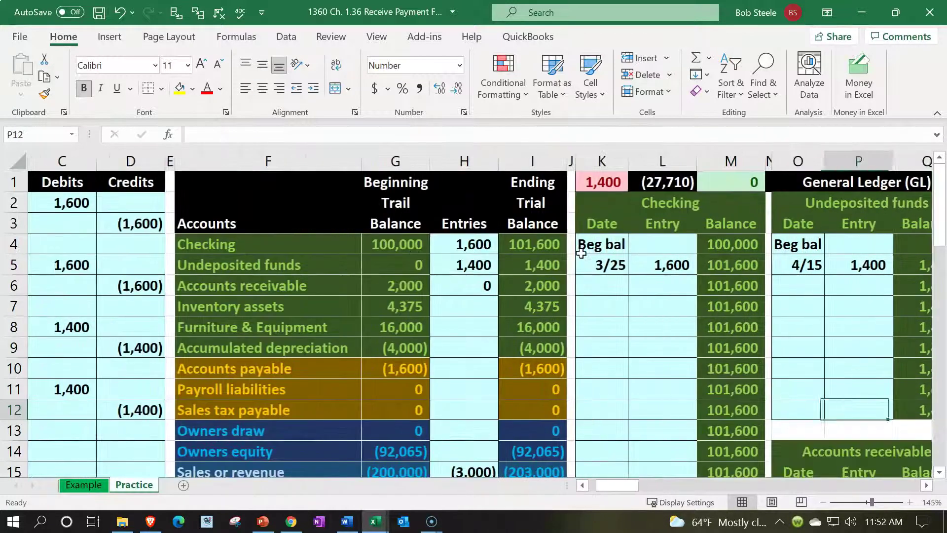
key("Right")
key("Right")
key("Right")
key("Right")
key("Right")
key("Right")
key("Down")
key("Down")
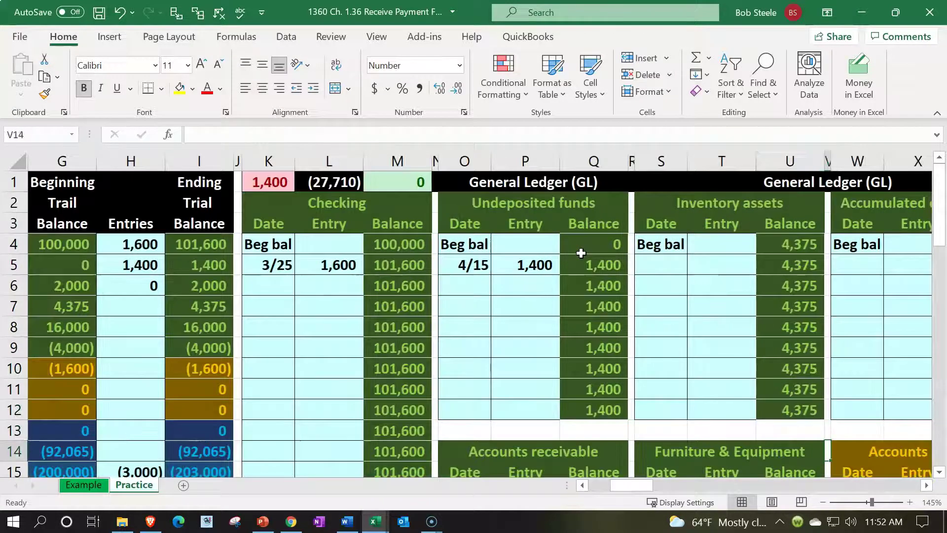
key("Down")
key("Down")
key("Down")
key("Down")
key("Down")
key("Down")
key("Down")
key("Down")
key("Left")
key("Left")
key("Left")
key("Left")
key("Left")
key("Left")
key("Left")
key("Up")
key("Up")
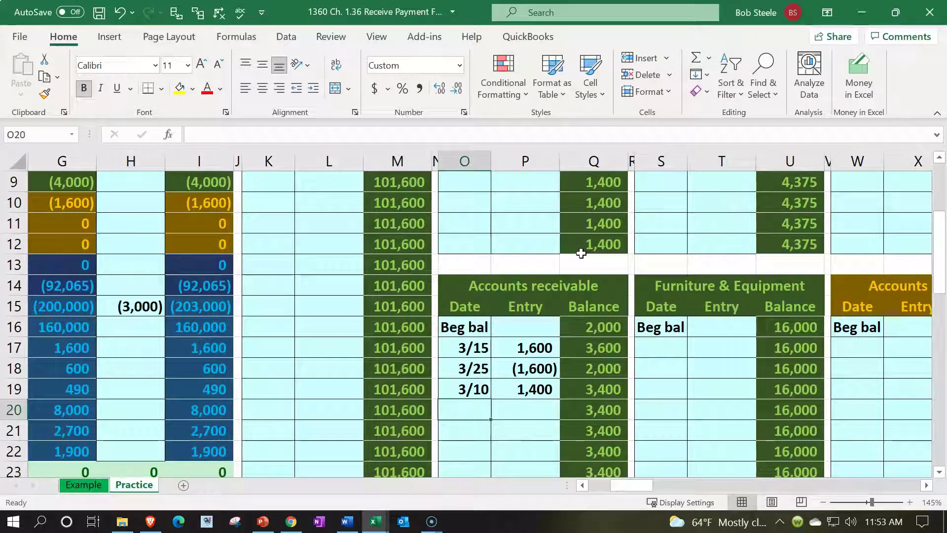
type("4/15")
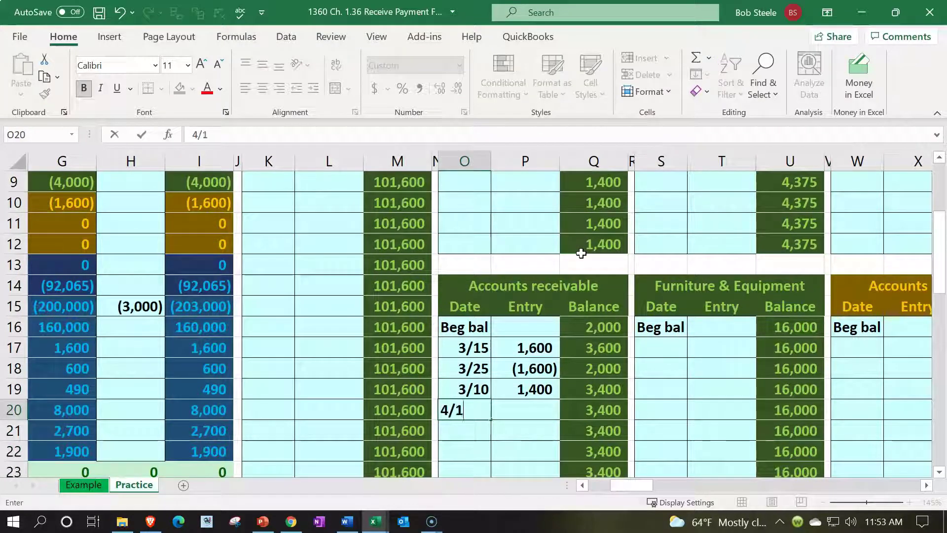
key("Return")
key("Up")
key("Right")
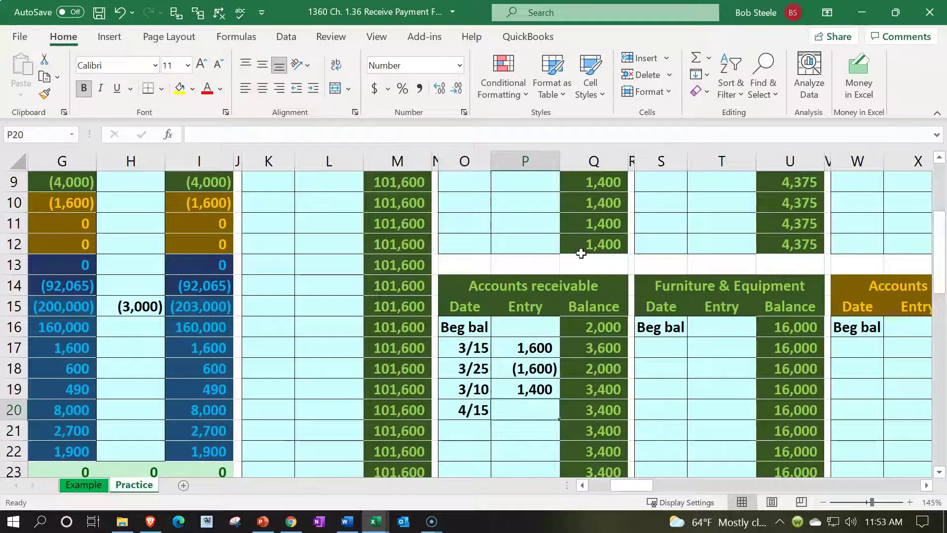
- Correct the date of the preceding Accounts receivable ledger entry in O19 to 4/10
key("Left")
key("Up")
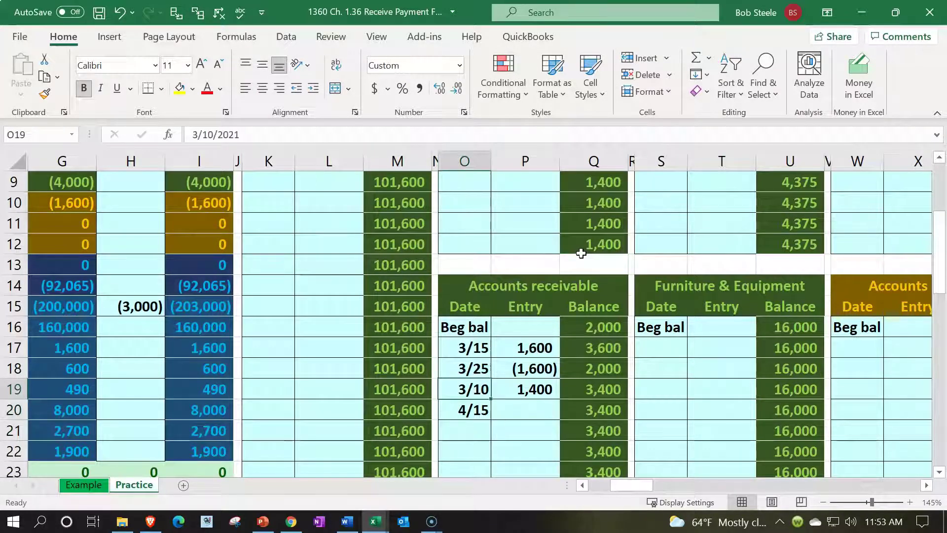
type("4/10")
key("Return")
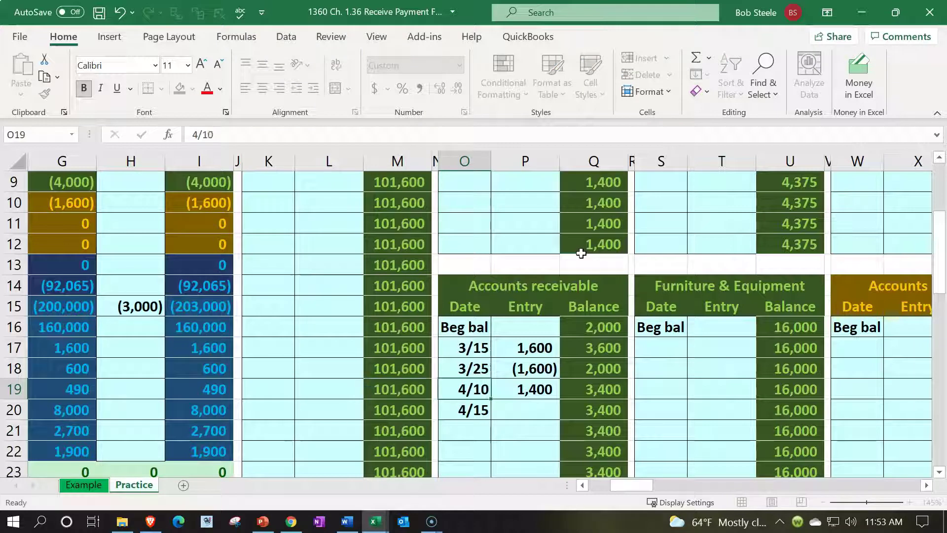
- Link the 4/15 Accounts receivable ledger entry in P20 to the journal credit in D12
key("Right")
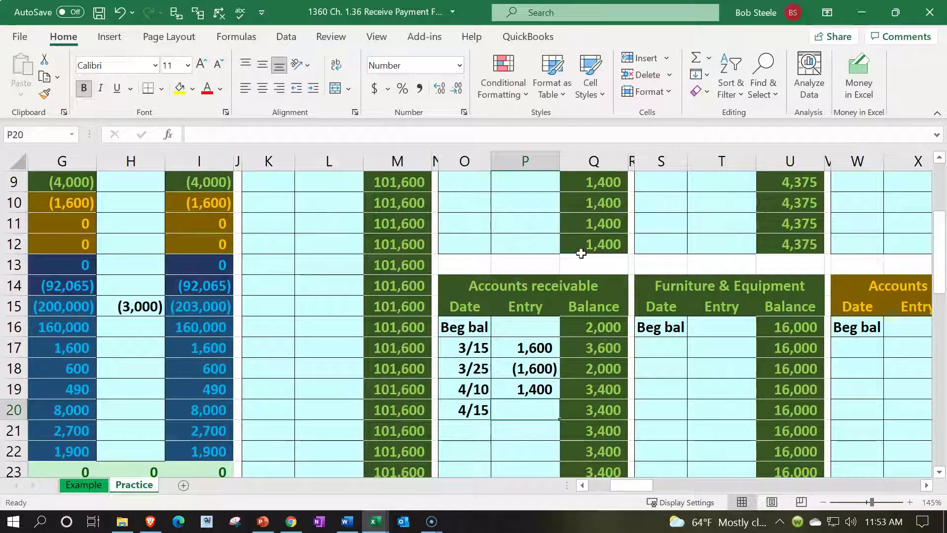
type("=")
key("Left")
key("Left")
key("Left")
key("Left")
key("Left")
key("Left")
key("Left")
key("Left")
key("Left")
key("Left")
key("Left")
key("Left")
key("Left")
key("Left")
key("Left")
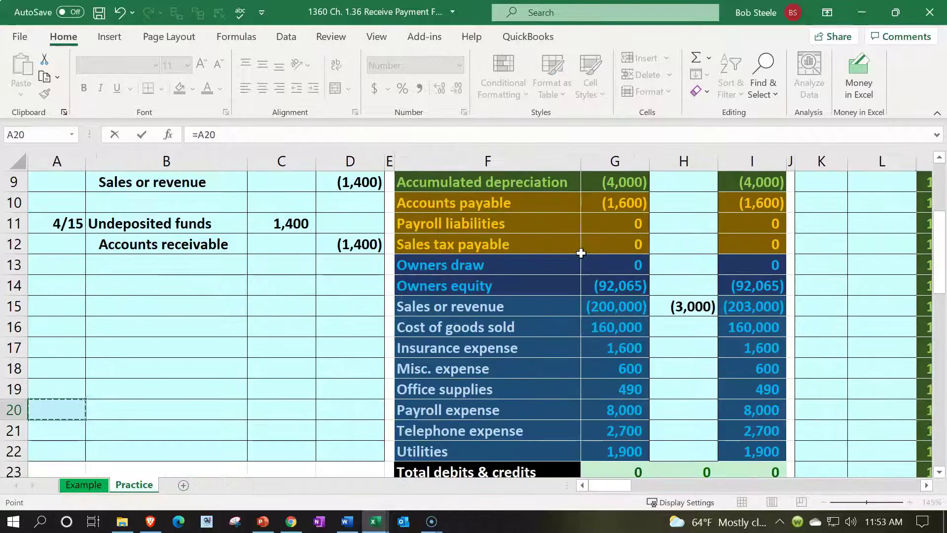
key("Up")
key("Up")
key("Up")
key("Up")
key("Up")
key("Up")
key("Up")
key("Up")
key("Right")
key("Right")
key("Right")
key("Return")
- Trace the Accounts receivable ledger entries and running balance from the beginning balance in Q16 down to Q20
key("Right")
key("Right")
key("Right")
key("Right")
key("Right")
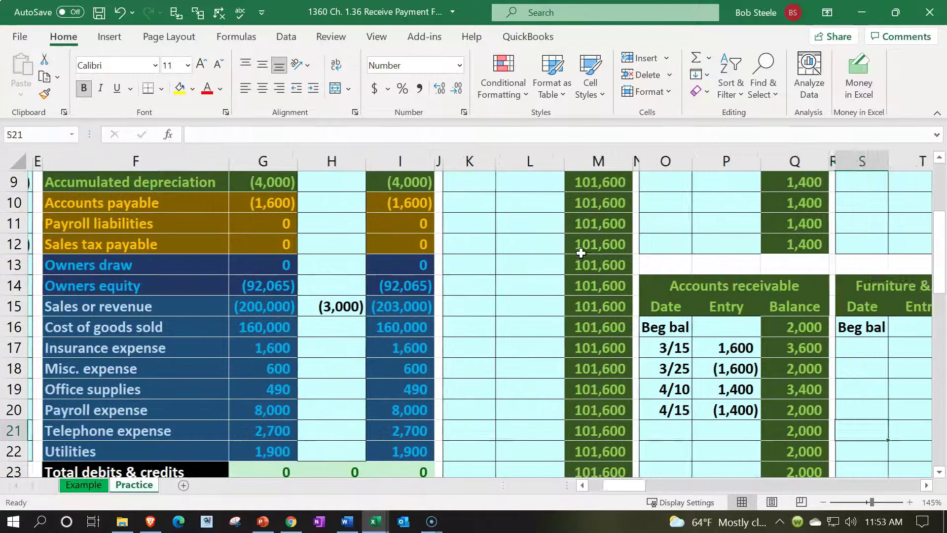
key("Up")
key("Up")
key("Up")
key("Left")
key("Left")
key("Left")
key("Left")
key("Up")
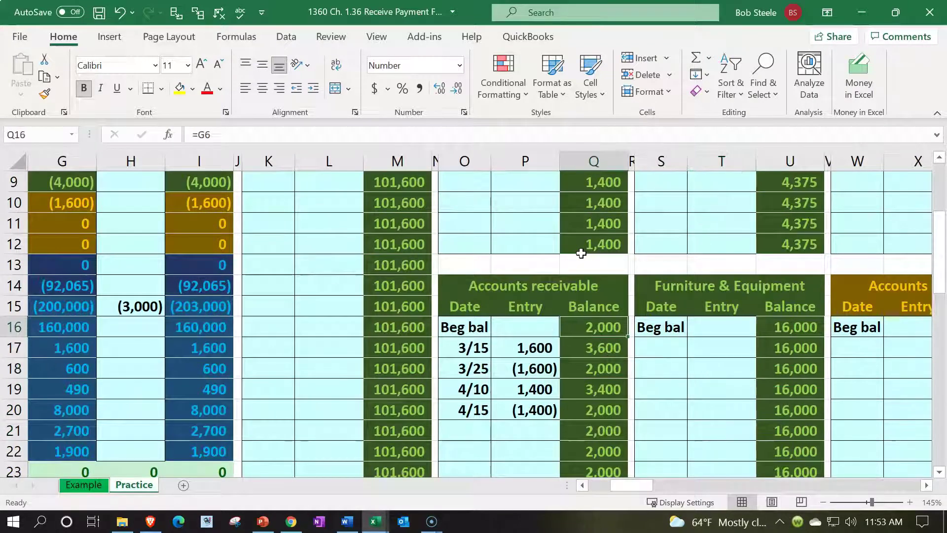
key("Left")
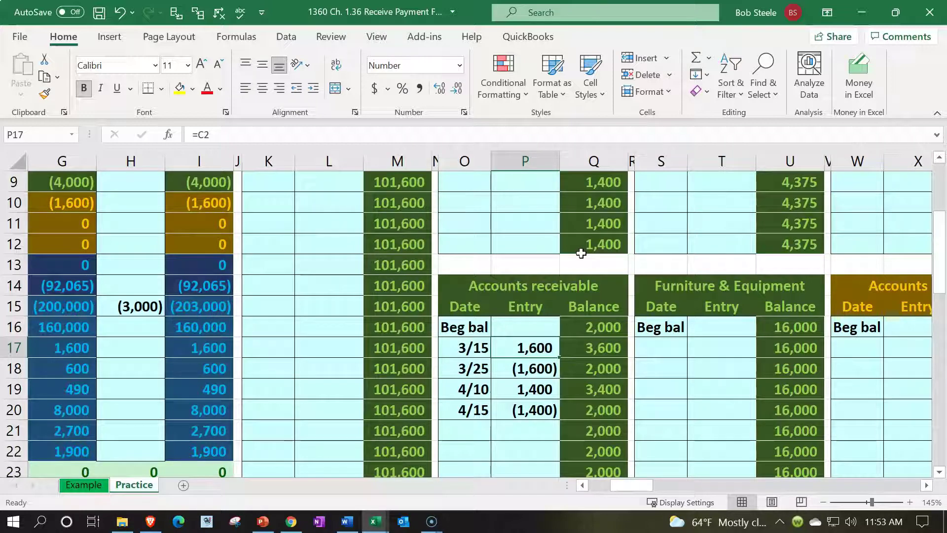
key("Right")
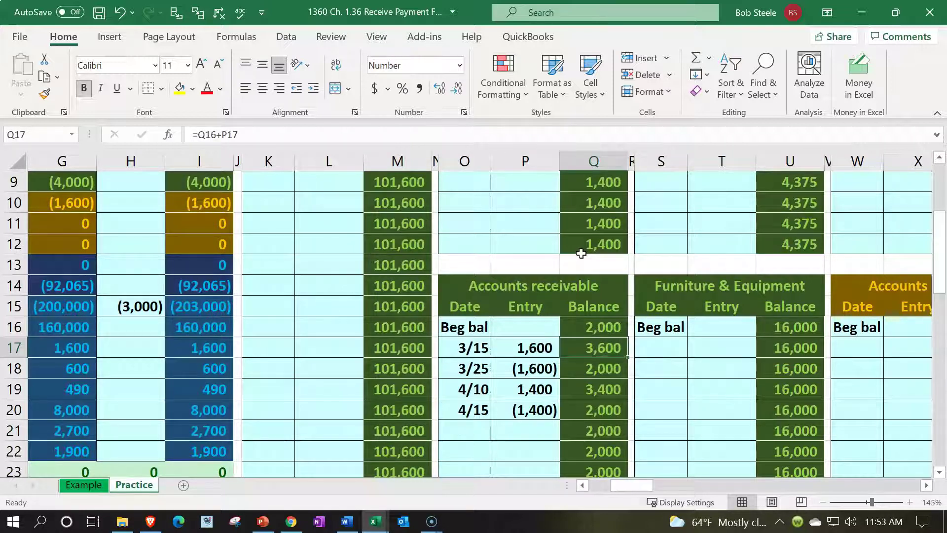
key("Down")
key("Left")
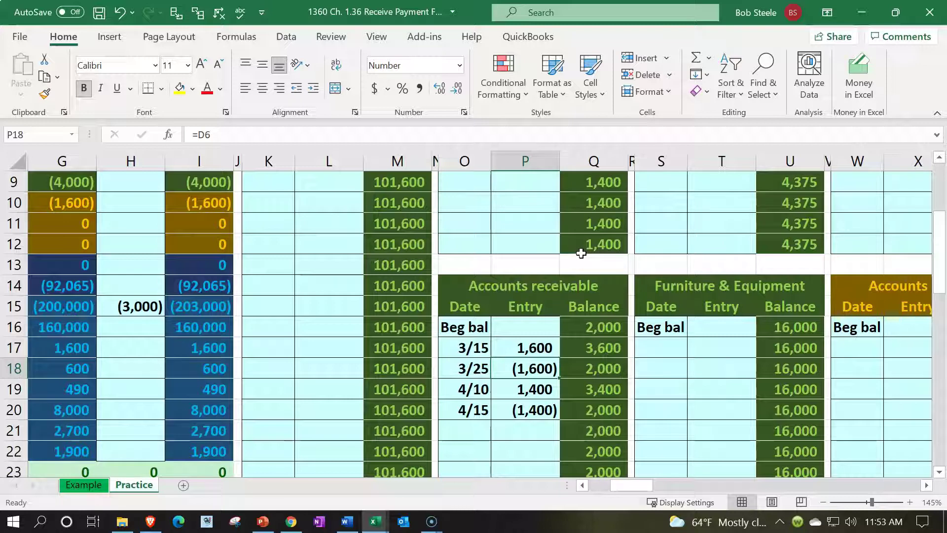
key("Right")
key("Down")
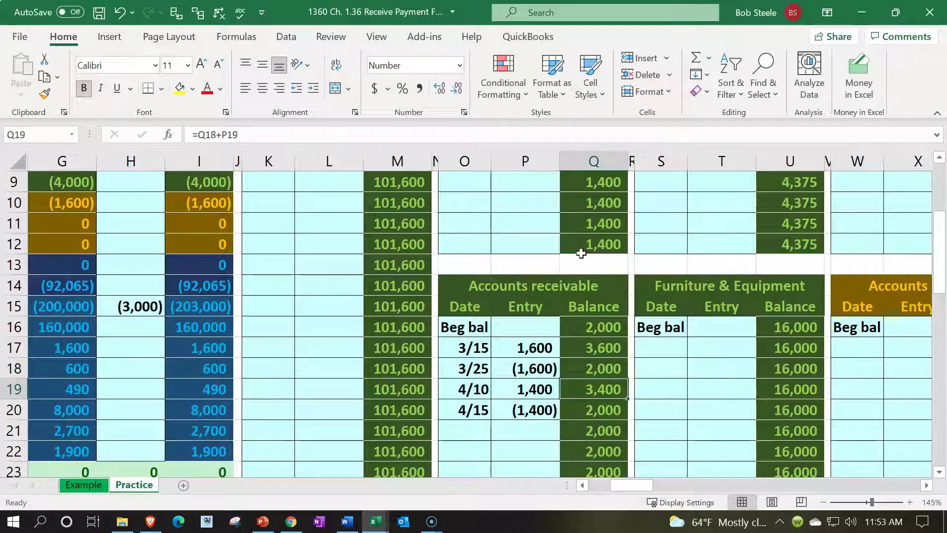
key("Left")
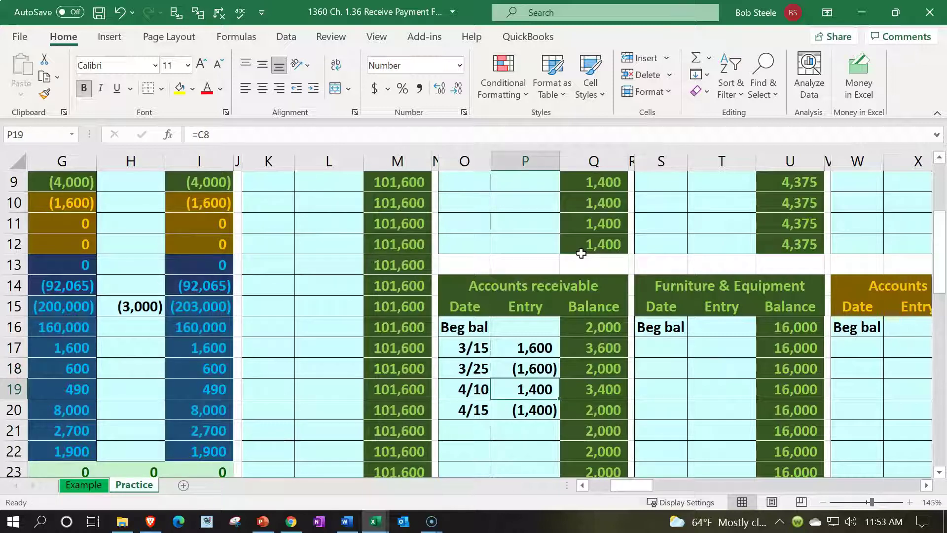
key("Right")
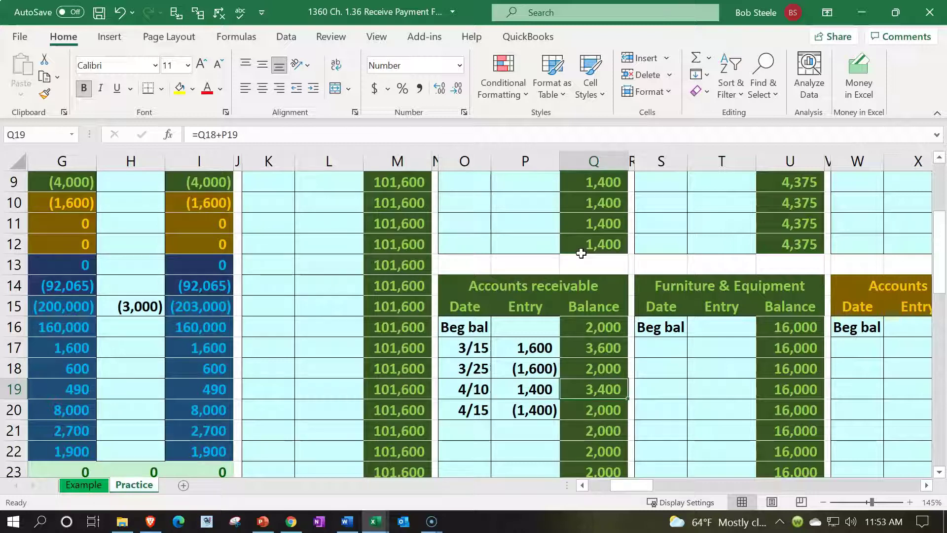
key("Down")
key("Left")
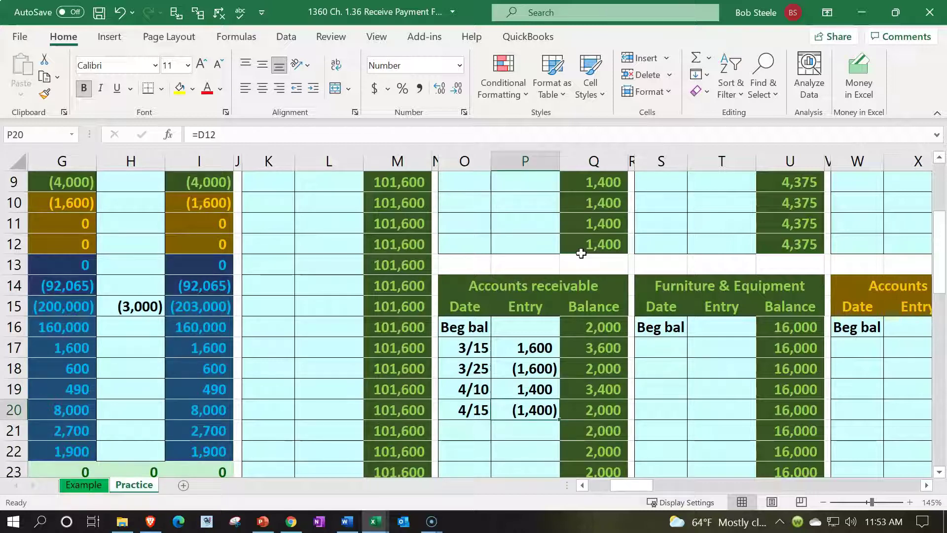
key("Right")
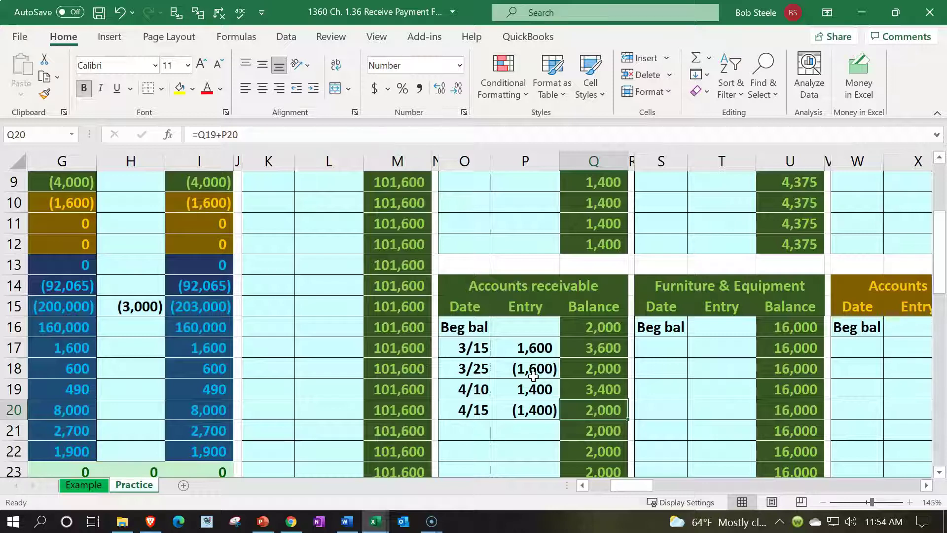
- Review the 4/15 Undeposited funds ledger entry in P5 and the matching journal entry in rows 11 and 12
scroll(533, 376, "up", 3)
left_click(516, 269)
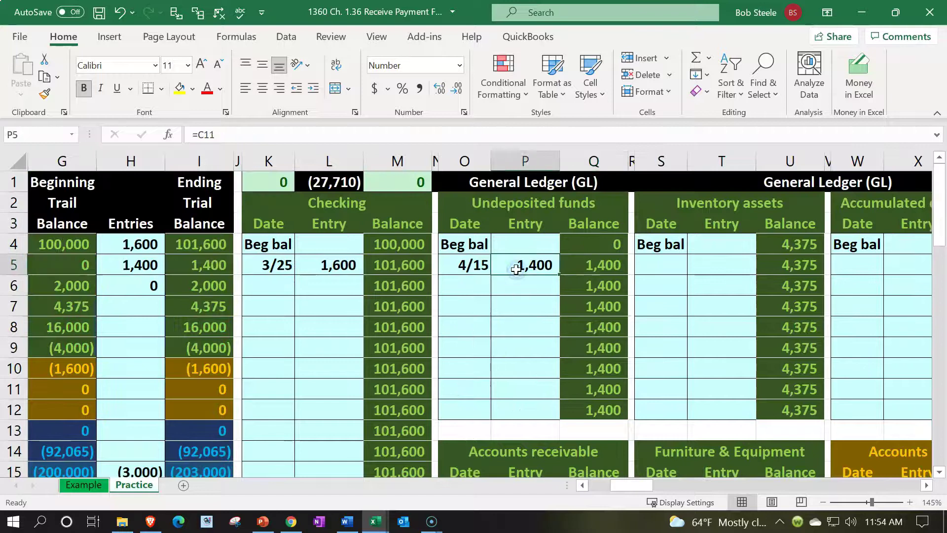
key("Left")
key("Left")
key("Left")
key("Left")
key("Left")
key("Left")
key("Left")
key("Left")
key("Left")
key("Left")
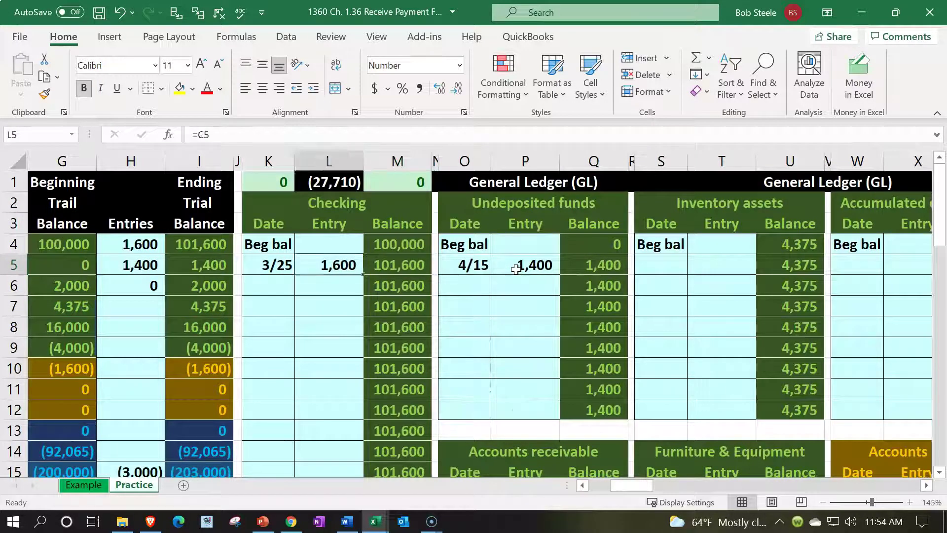
key("Left")
key("Left")
key("Left")
key("Left")
key("Left")
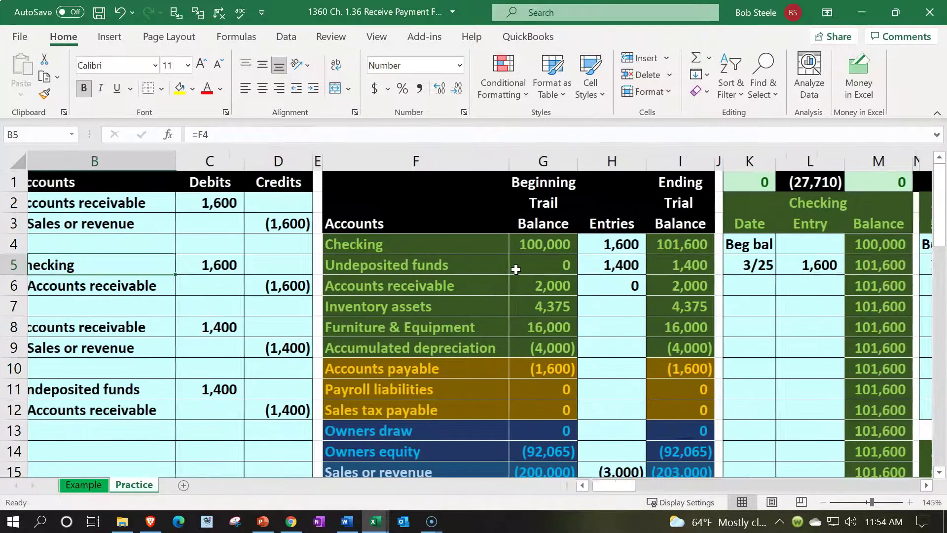
key("Down")
key("Down")
key("Down")
key("Down")
key("Down")
key("Down")
key("Down")
key("Right")
key("Right")
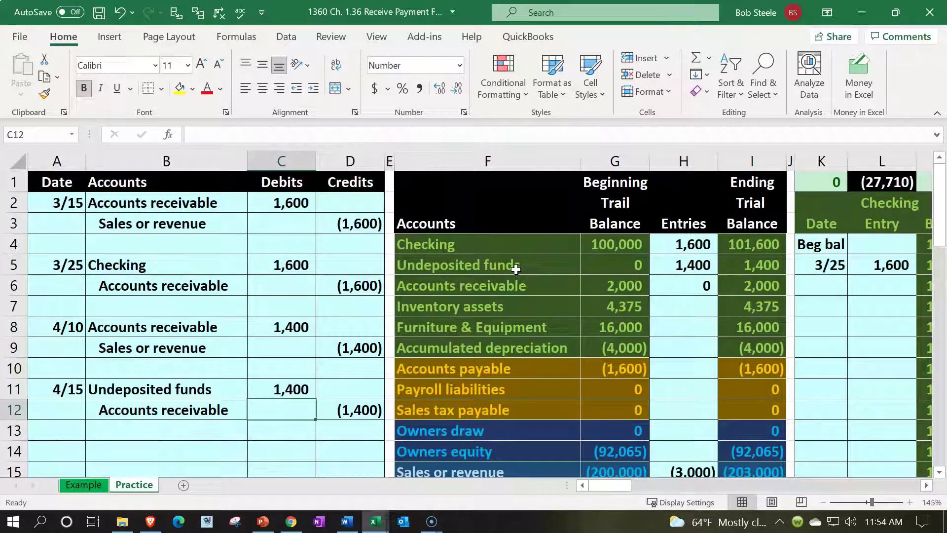
- Enter the date 4/15 in AY6, the next open row of Customer 1 in the Accounts Receivable Subsidiary Ledger
key("Right")
key("Right")
key("Right")
key("Right")
key("Right")
key("Right")
key("Right")
key("Right")
key("Right")
key("Right")
key("Right")
key("Right")
key("Right")
key("Right")
key("Right")
key("Right")
key("Right")
key("Right")
key("Right")
key("Right")
key("Right")
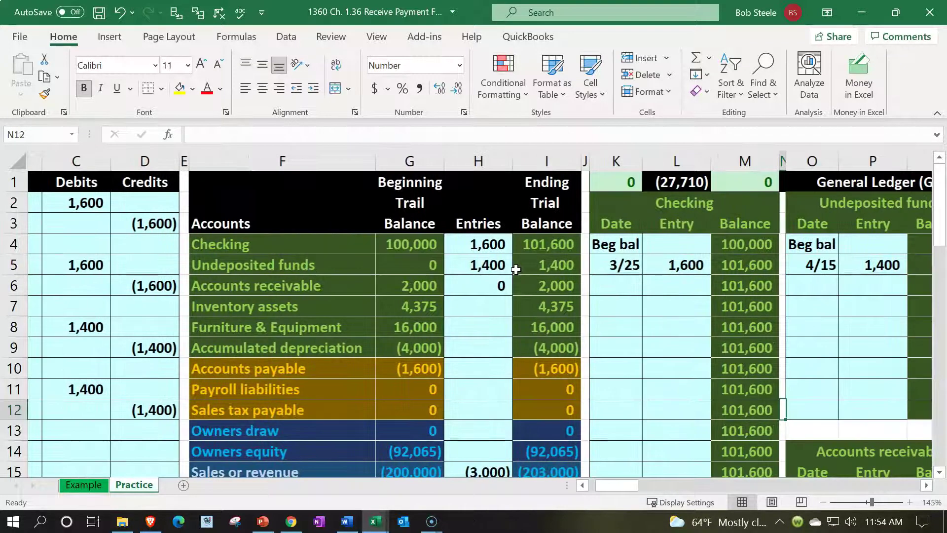
key("Right")
key("Right")
key("Right")
key("Right")
key("Right")
key("Right")
key("Right")
key("Right")
key("Right")
key("Right")
key("Right")
key("Right")
key("Right")
key("Right")
key("Right")
key("Right")
key("Right")
key("Right")
key("Right")
key("Right")
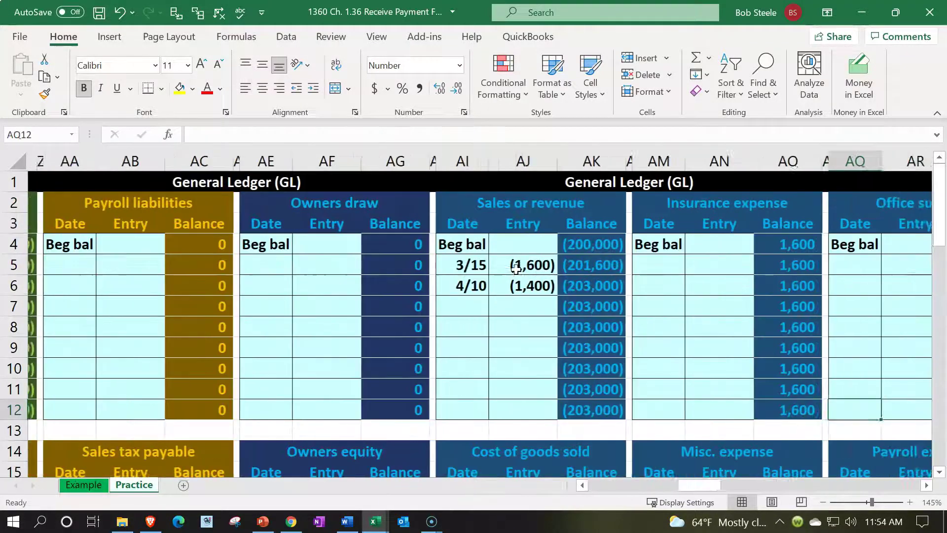
key("Right")
key("Right")
key("Right")
key("Right")
key("Right")
key("Right")
key("Right")
key("Right")
key("Right")
key("Right")
key("Right")
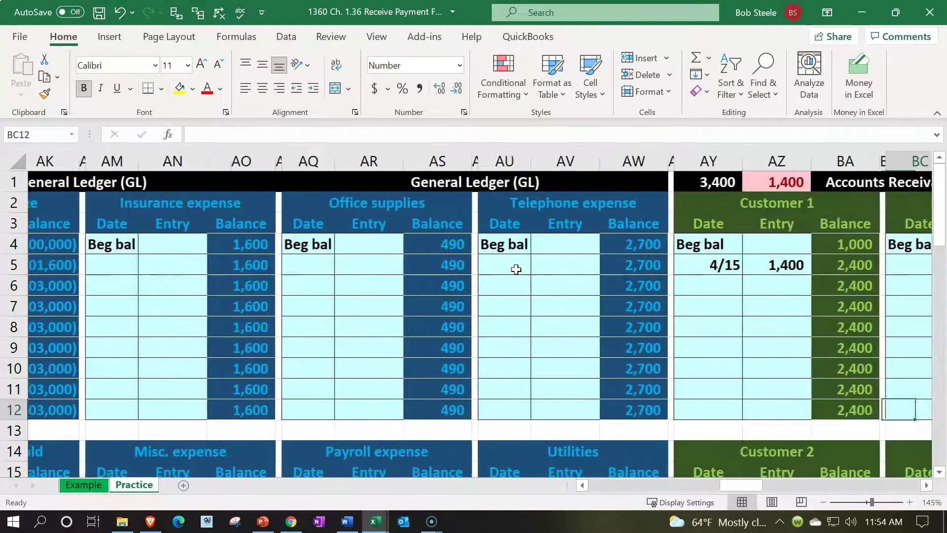
key("Left")
key("Left")
key("Left")
key("Left")
key("Left")
key("Left")
key("Left")
key("Left")
key("Left")
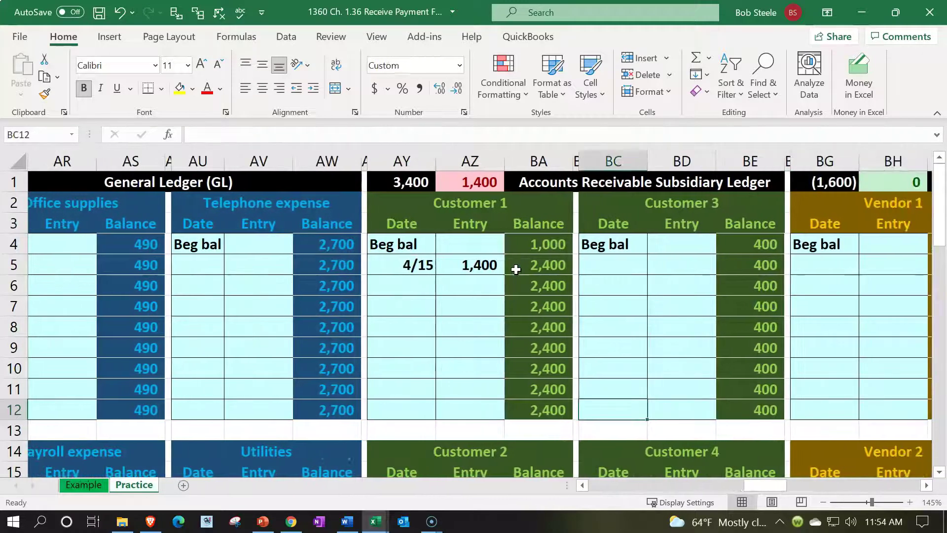
key("Up")
key("Up")
key("Up")
key("Up")
key("Up")
key("Up")
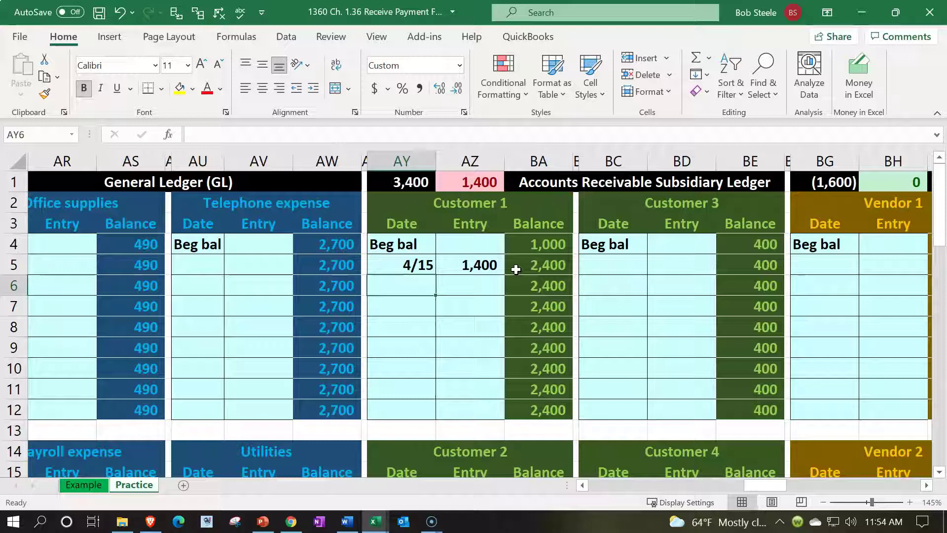
type("4/15")
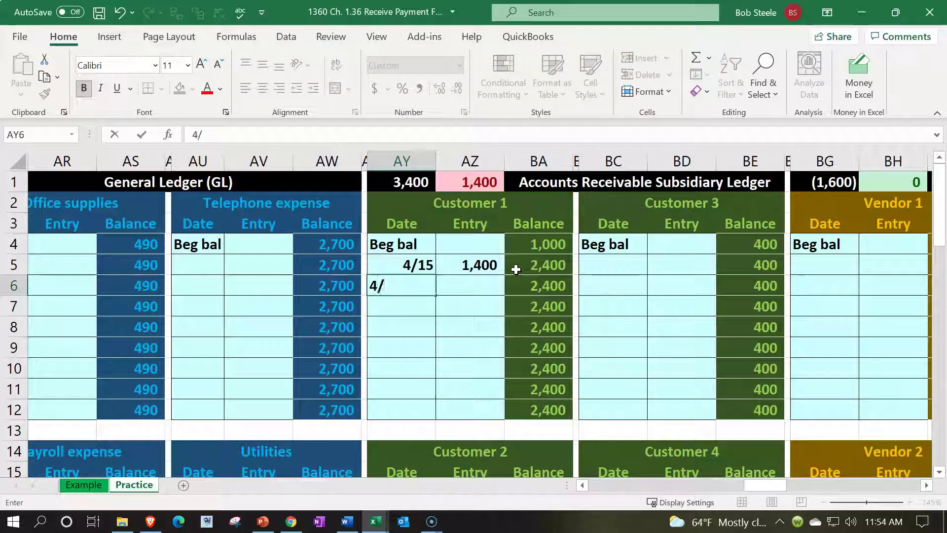
key("Return")
- Correct the date of the preceding Customer 1 subsidiary ledger entry in AY5 to 4/10
key("Up")
key("Up")
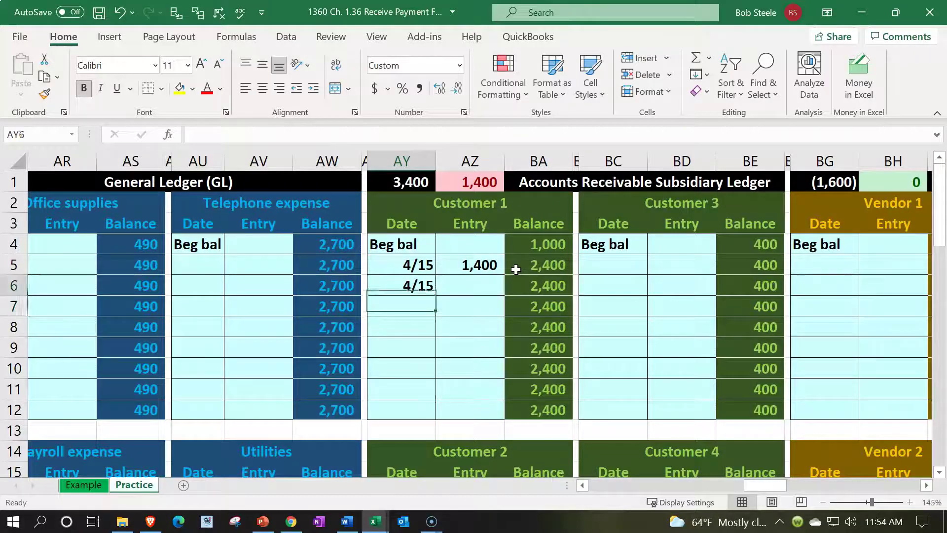
type("4/10")
key("Return")
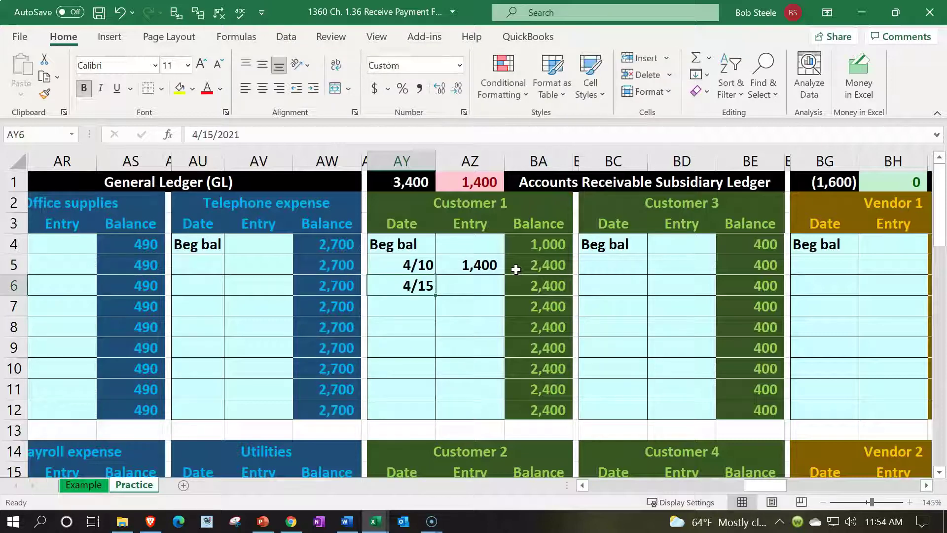
- Link the 4/15 Customer 1 subsidiary ledger entry in AZ6 to the journal's Accounts receivable credit in D12
key("Right")
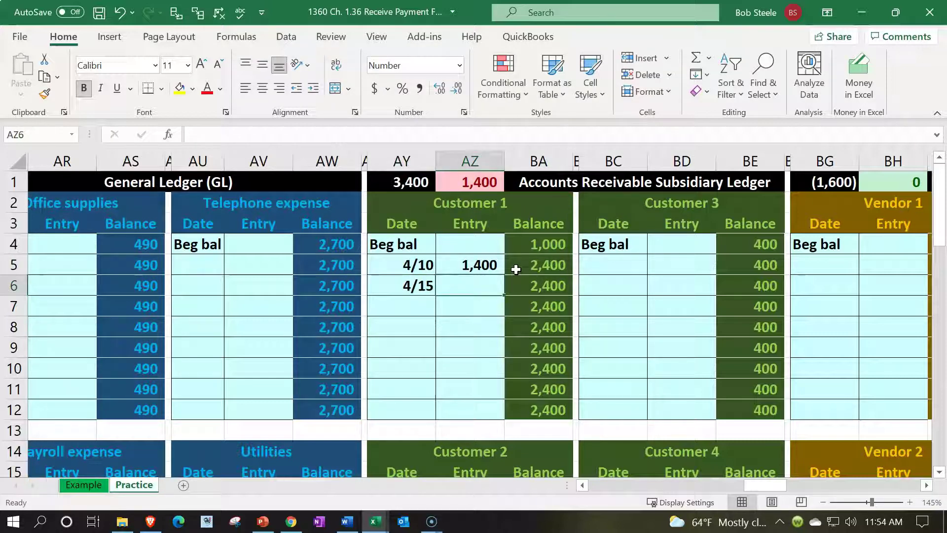
type("=")
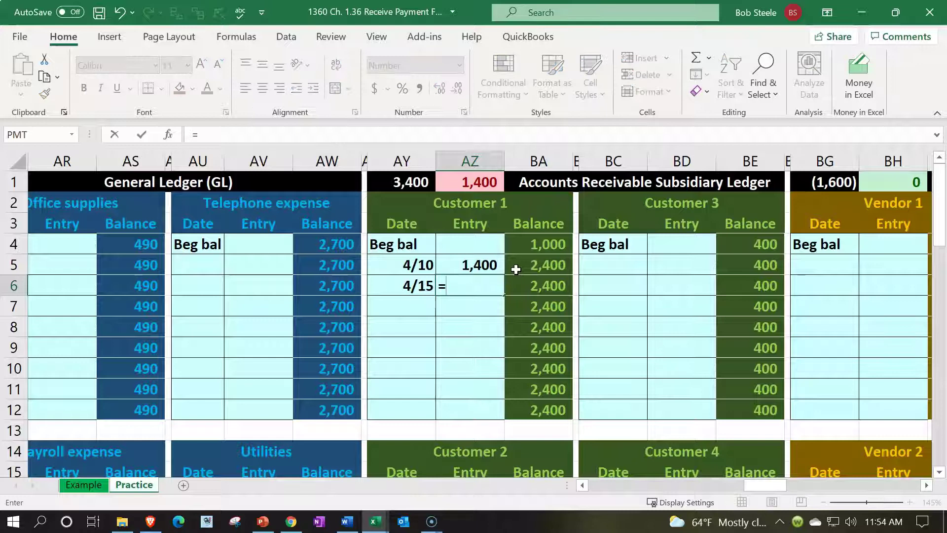
key("Left")
key("Left")
key("Left")
key("Left")
key("Left")
key("Left")
key("Left")
key("Left")
key("Left")
key("Left")
key("Left")
key("Left")
key("Left")
key("Left")
key("Left")
key("Left")
key("Left")
key("Left")
key("Left")
key("Left")
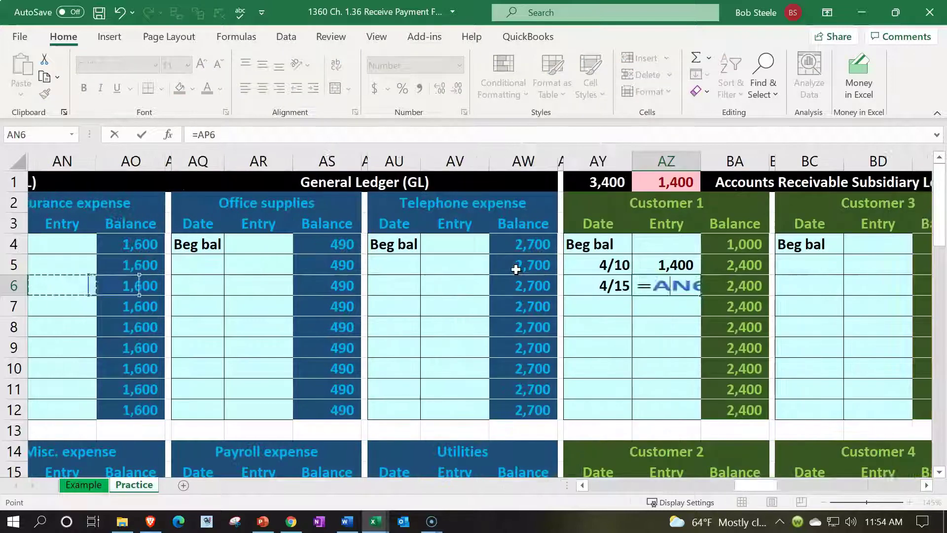
key("Left")
key("Left")
key("Left")
key("Left")
key("Left")
key("Left")
key("Left")
key("Left")
key("Left")
key("Left")
key("Left")
key("Left")
key("Left")
key("Left")
key("Left")
key("Left")
key("Left")
key("Left")
key("Down")
key("Down")
key("Down")
key("Down")
key("Down")
key("Down")
key("Right")
key("Right")
key("Right")
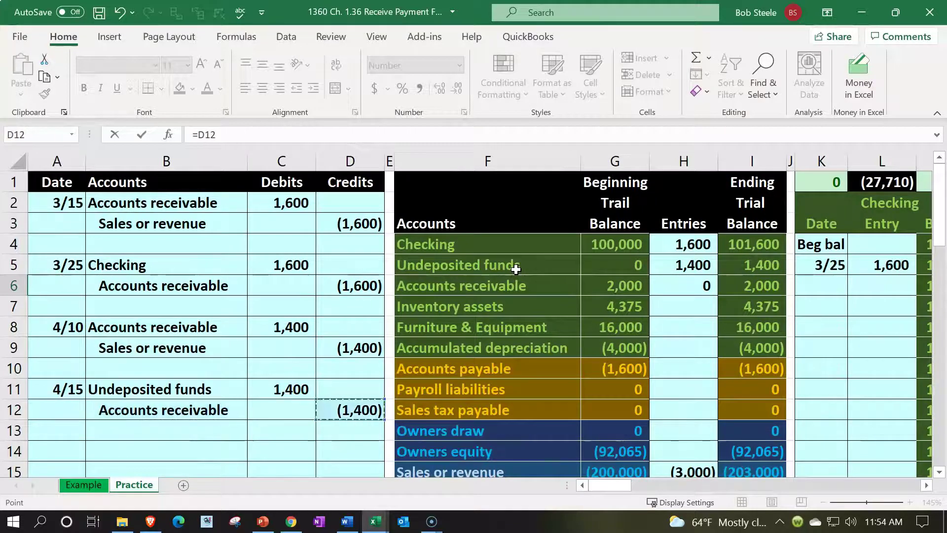
key("Return")
- Review Customer 1's 4/10 and 4/15 entries and running balances in AZ4:BA6 of the Accounts Receivable Subsidiary Ledger
key("Right")
key("Right")
key("Right")
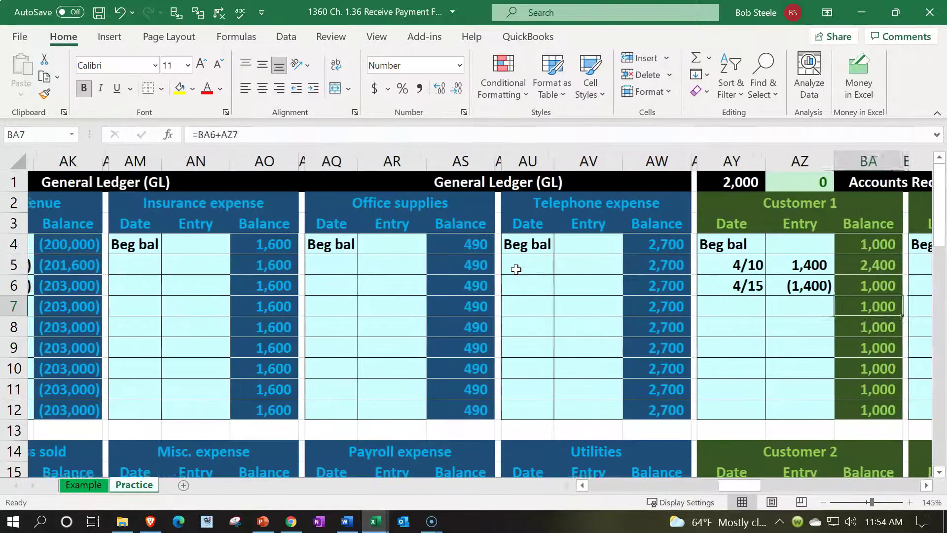
key("Up")
key("Up")
key("Up")
key("Left")
key("Left")
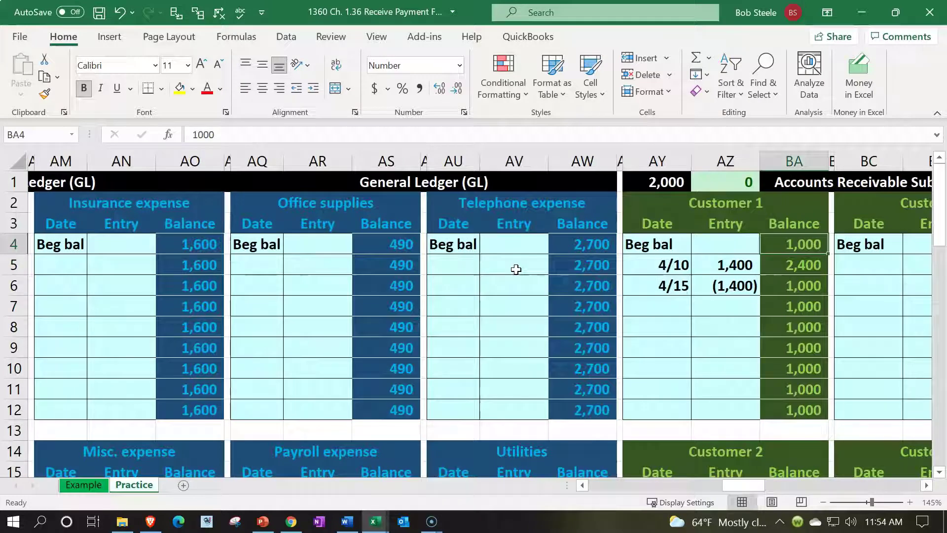
key("Left")
key("Down")
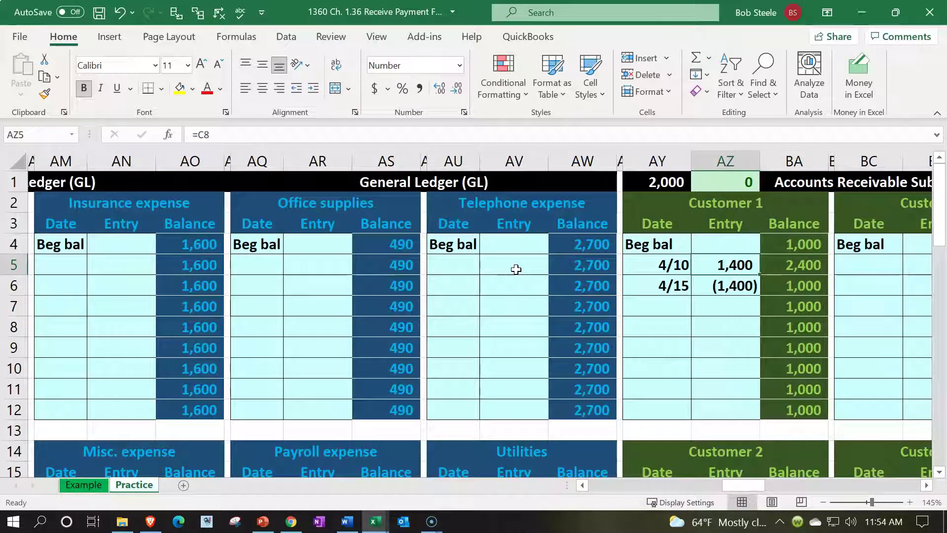
key("Right")
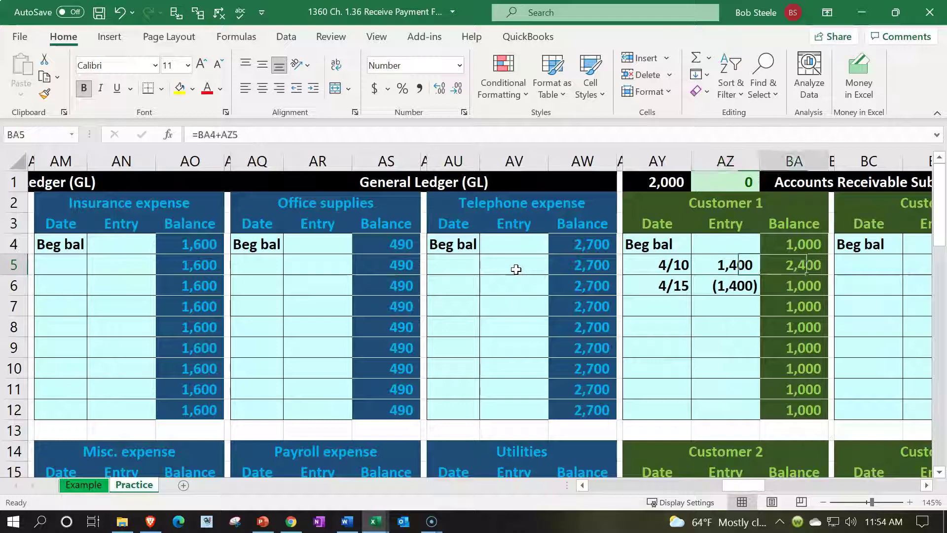
key("Left")
key("Down")
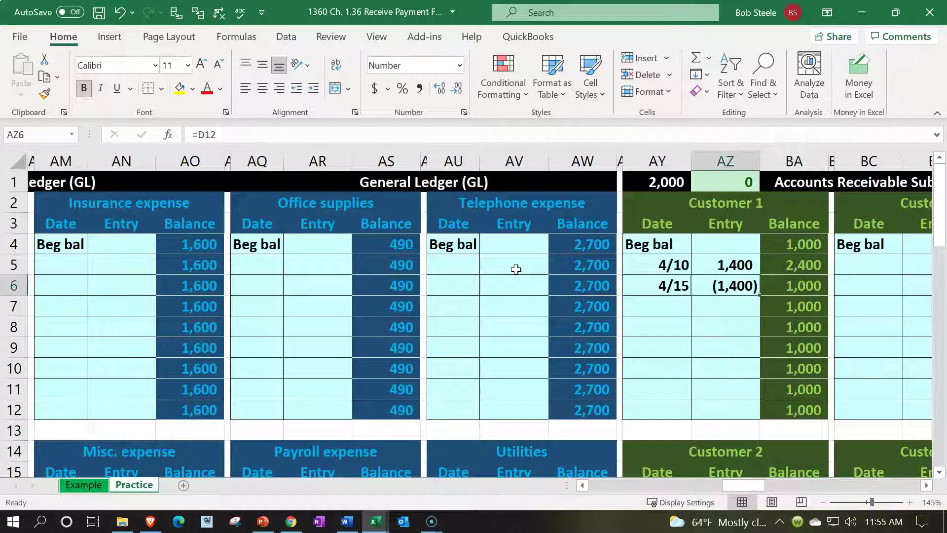
key("Right")
- Check the Accounts Receivable Subsidiary Ledger total in AY1 and its difference from the trial balance in AZ1
key("Up")
key("Up")
key("Up")
key("Up")
key("Up")
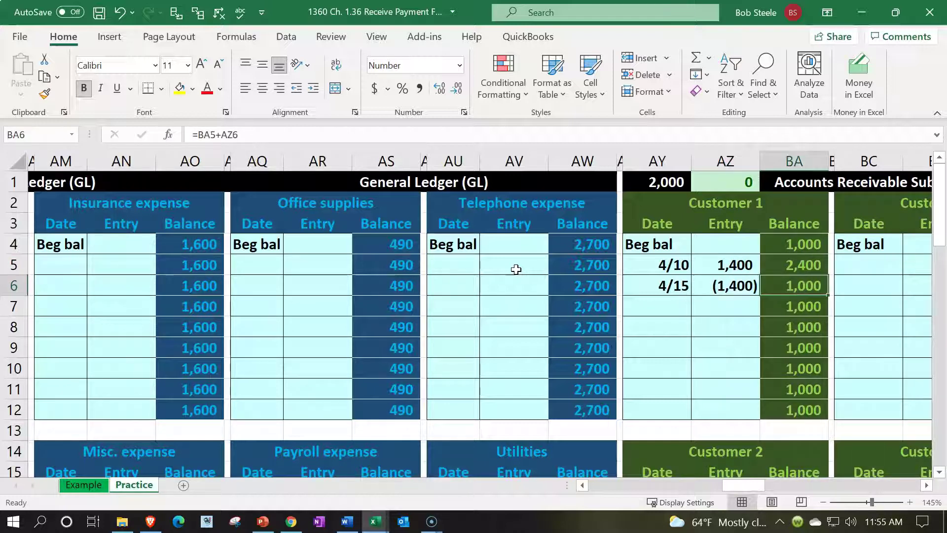
key("Left")
key("Left")
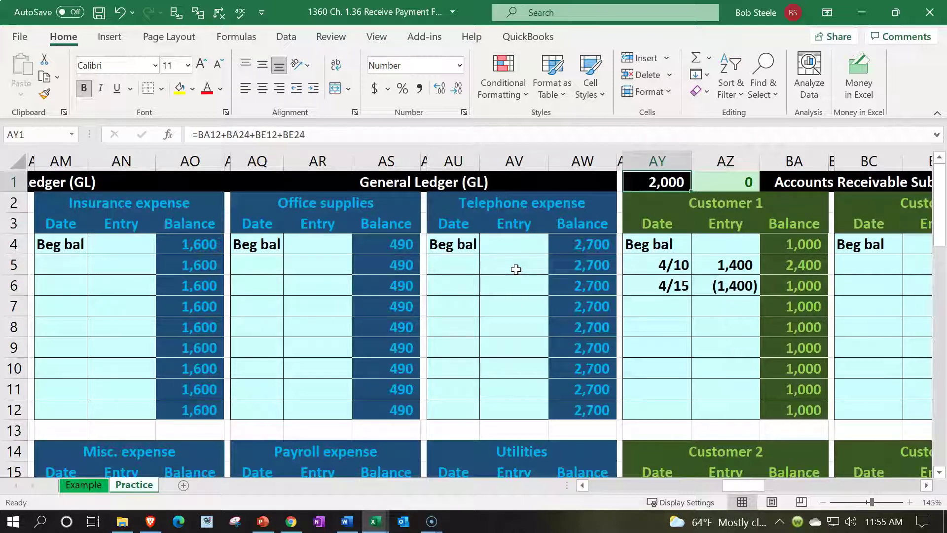
key("Right")
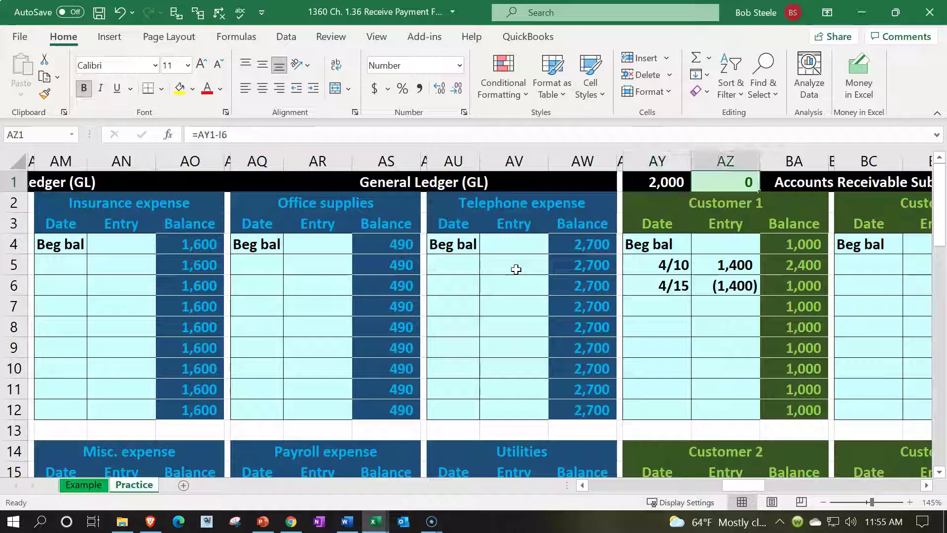
- Return to the trial balance and review the ending balances from Undeposited funds in I5 through Accumulated depreciation in I9
key("Left")
key("Left")
key("Left")
key("Left")
key("Left")
key("Left")
key("Left")
key("Left")
key("Left")
key("Left")
key("Left")
key("Left")
key("Left")
key("Left")
key("Left")
key("Left")
key("Left")
key("Left")
key("Left")
key("Left")
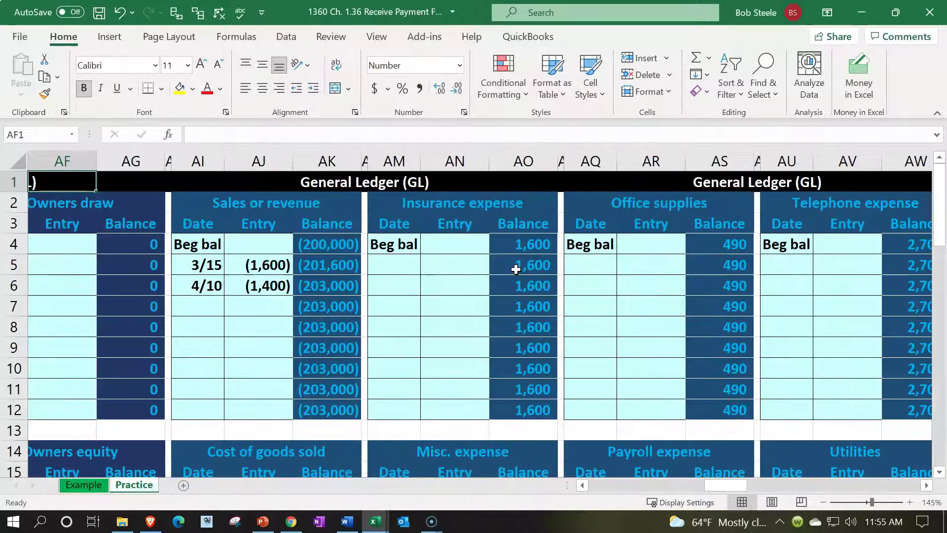
key("Left")
key("Left")
key("Left")
key("Left")
key("Left")
key("Left")
key("Left")
key("Left")
key("Left")
key("Left")
key("Left")
key("Left")
key("Left")
key("Left")
key("Left")
key("Left")
key("Left")
key("Left")
key("Left")
key("Left")
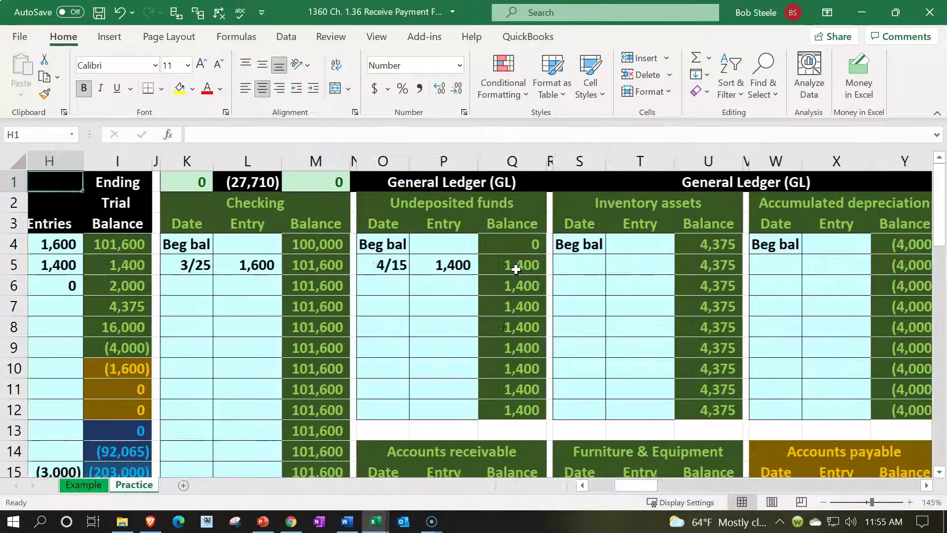
key("Left")
key("Left")
key("Left")
key("Left")
key("Left")
key("Left")
key("Left")
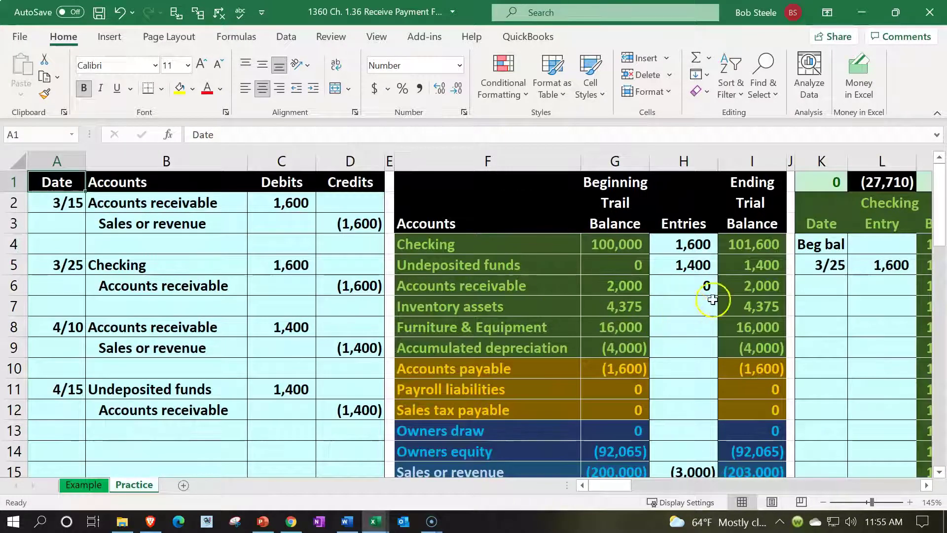
left_click(744, 269)
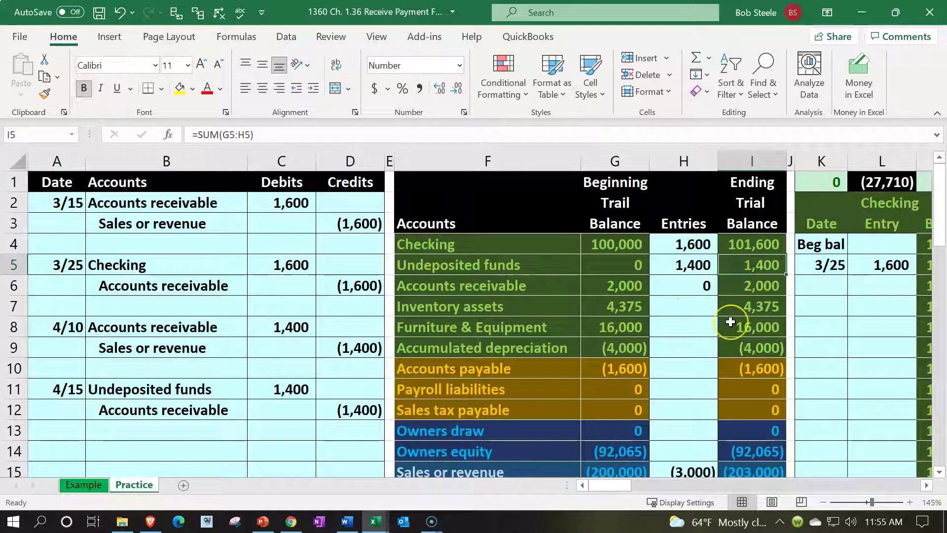
key("Down")
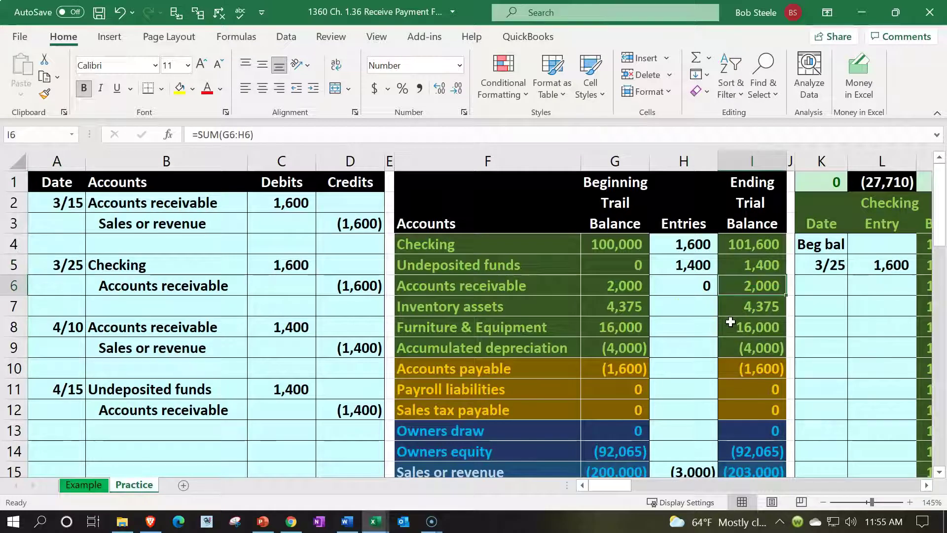
key("Down")
key("Down")
key("Down")
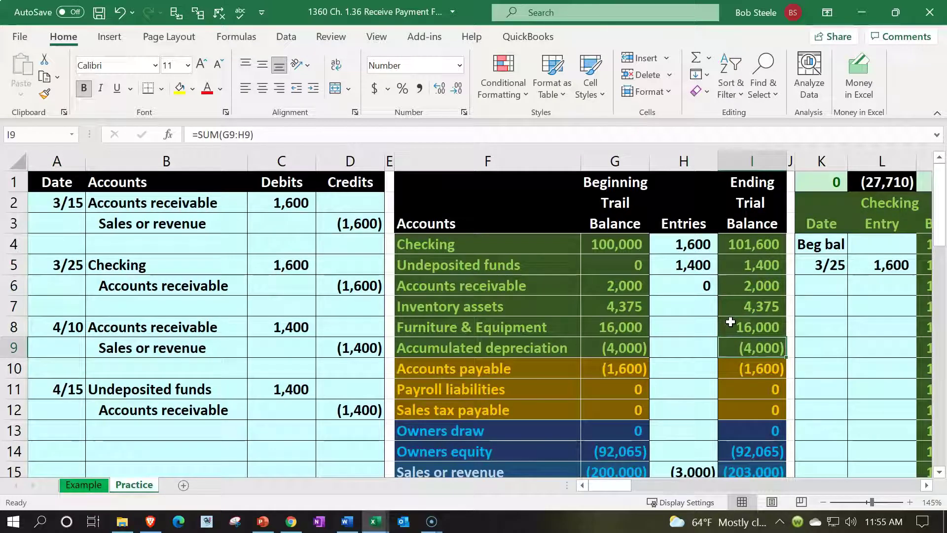
- Compare the Undeposited funds ending balance in I5 with the 4/15 journal debit in B11:C11
left_click(748, 267)
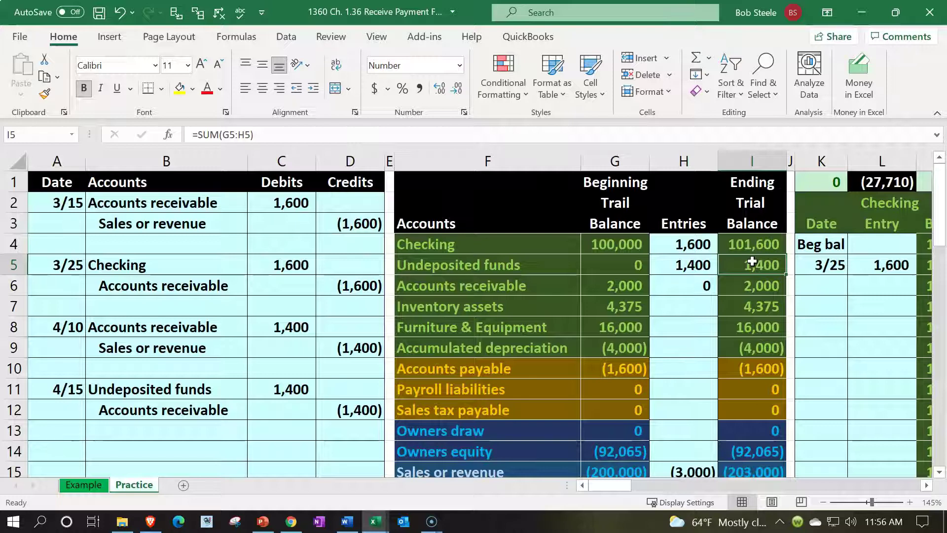
left_click(249, 390)
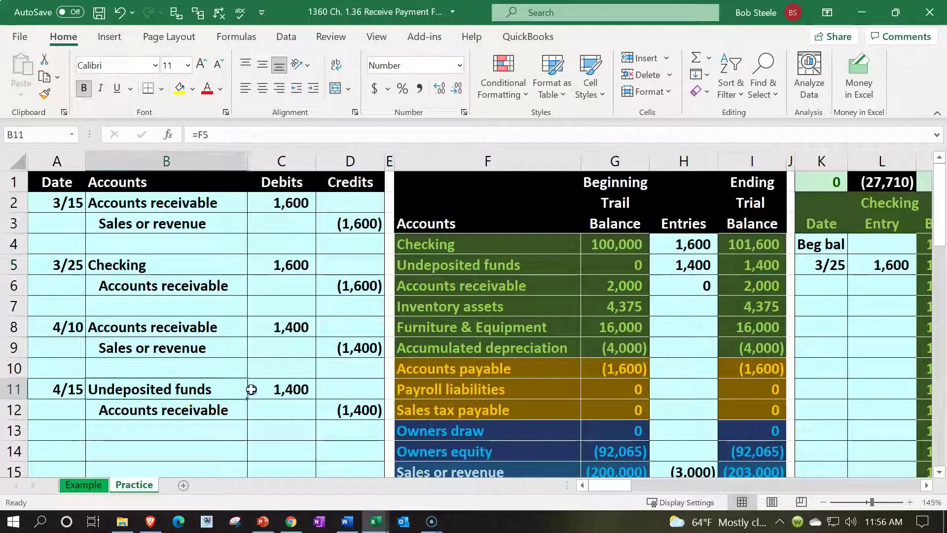
left_click_drag(251, 390, 267, 387)
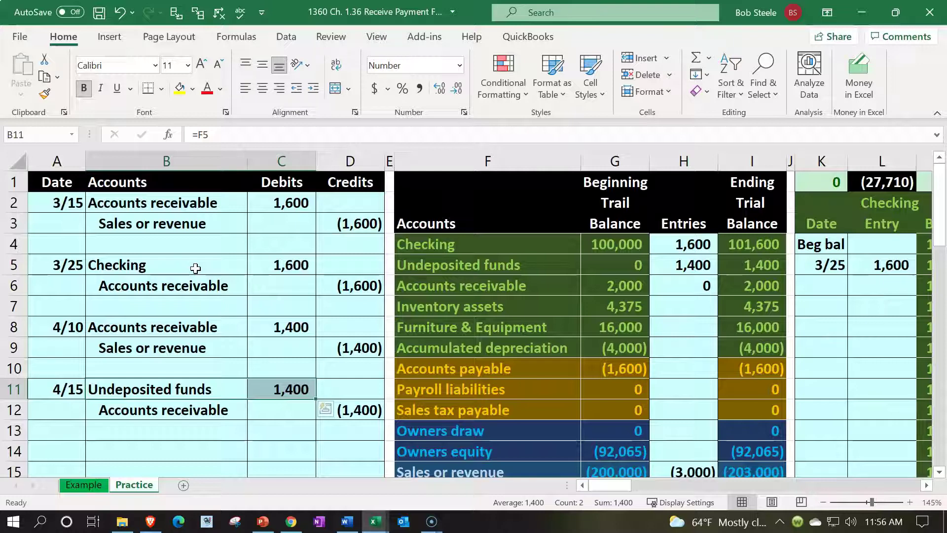
- Examine the Checking, Undeposited funds and Accounts receivable amounts in CA4:CA6 of the Balance Sheet
key("Right")
key("Right")
key("Right")
key("Right")
key("Right")
key("Right")
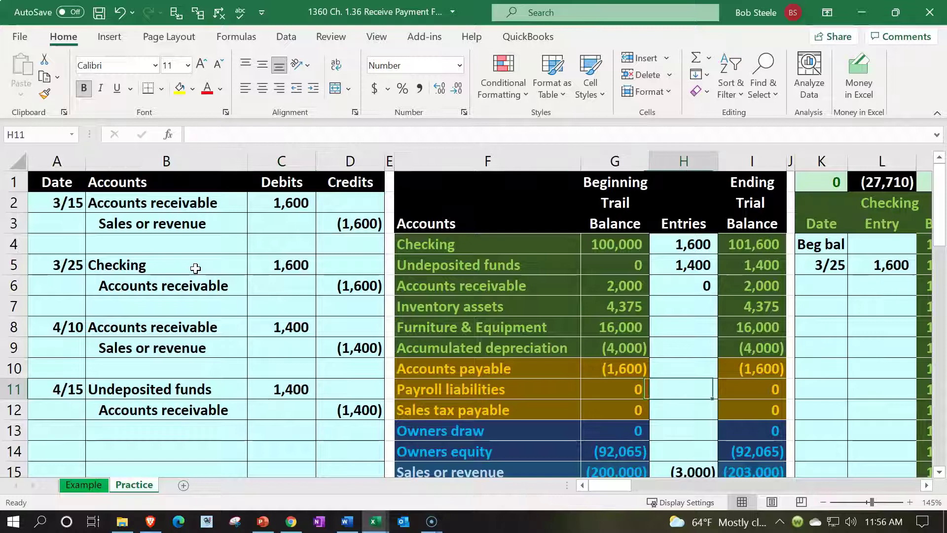
key("Right")
key("Right")
key("Right")
key("Right")
key("Right")
key("Right")
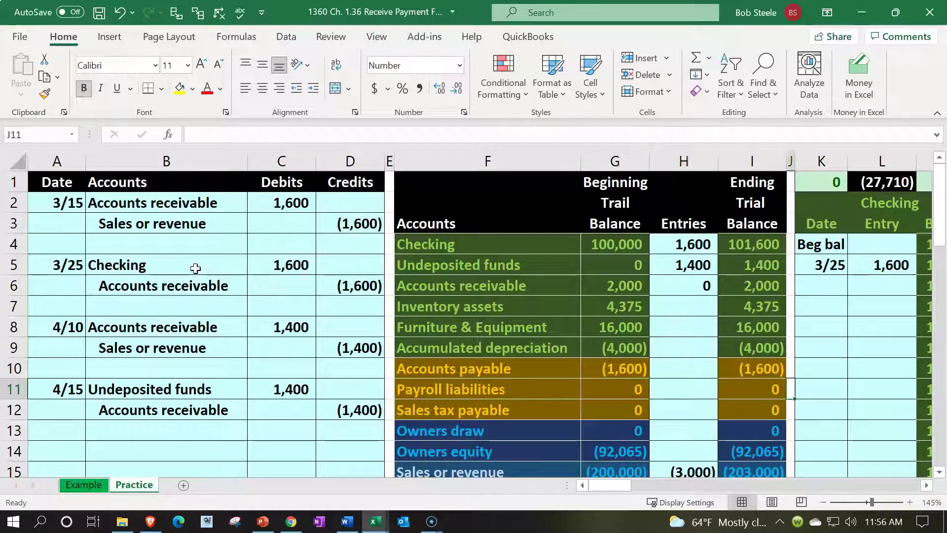
key("Right")
key("Right")
key("Right")
key("Right")
key("Right")
key("Right")
key("Right")
key("Right")
key("Right")
key("Right")
key("Right")
key("Right")
key("Right")
key("Right")
key("Right")
key("Right")
key("Right")
key("Right")
key("Right")
key("Right")
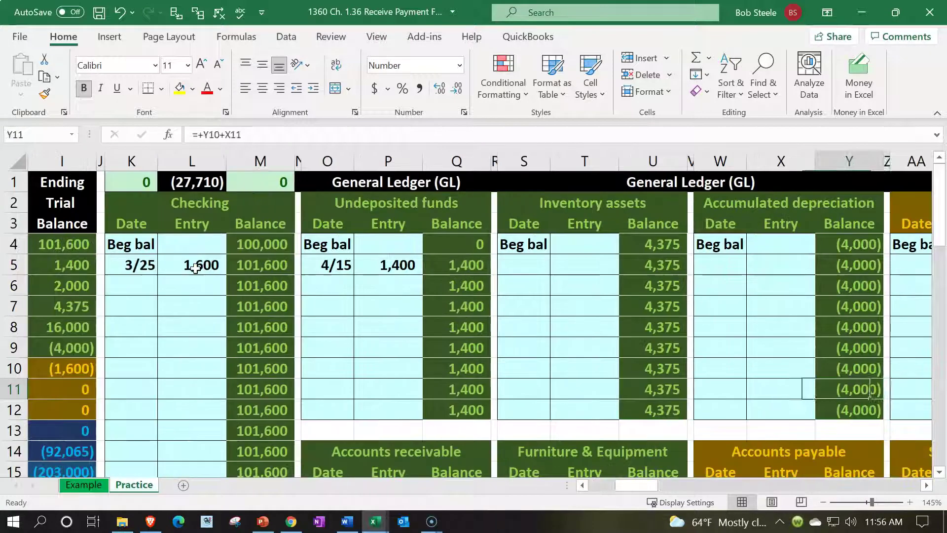
key("Right")
key("Right")
key("Right")
key("Right")
key("Right")
key("Right")
key("Right")
key("Right")
key("Right")
key("Right")
key("Right")
key("Right")
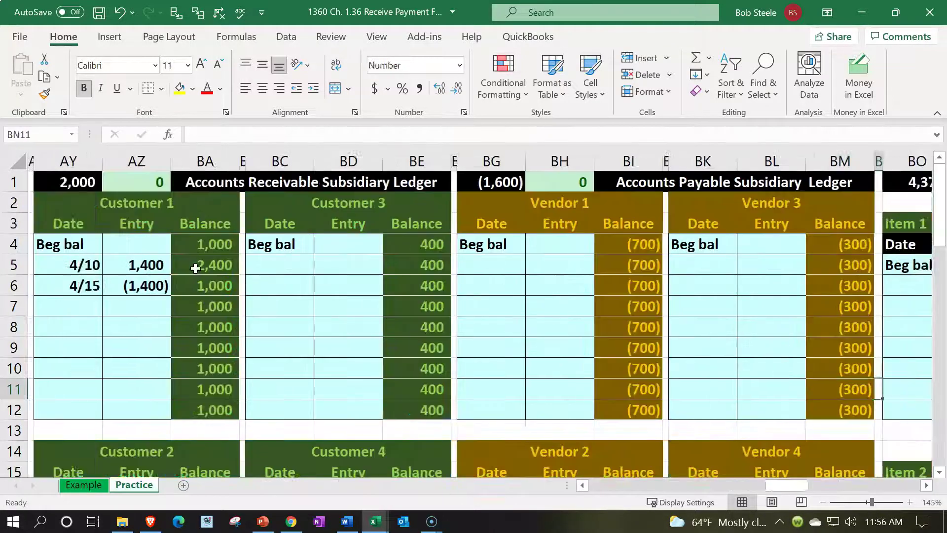
key("Right")
key("Right")
key("Right")
key("Right")
key("Right")
key("Right")
key("Right")
key("Right")
key("Right")
key("Right")
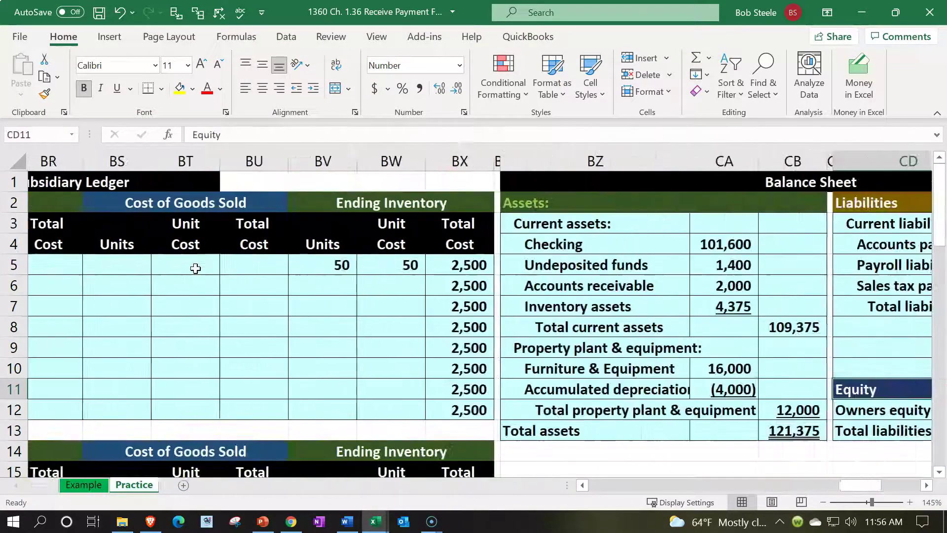
key("Right")
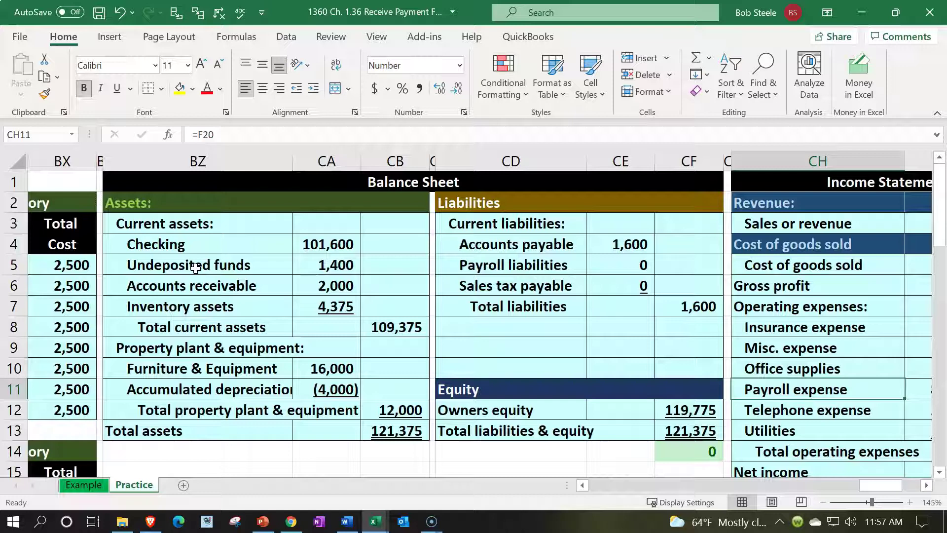
left_click(306, 244)
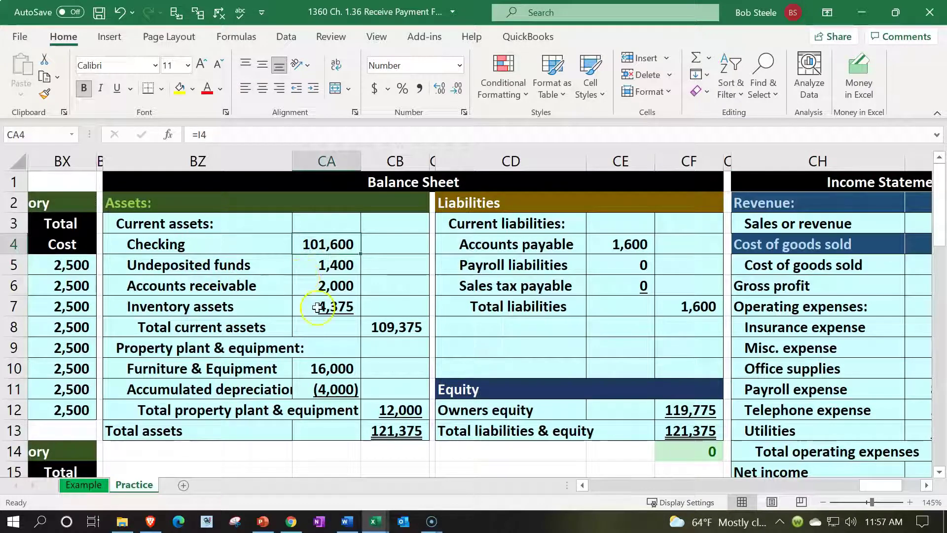
left_click(317, 267)
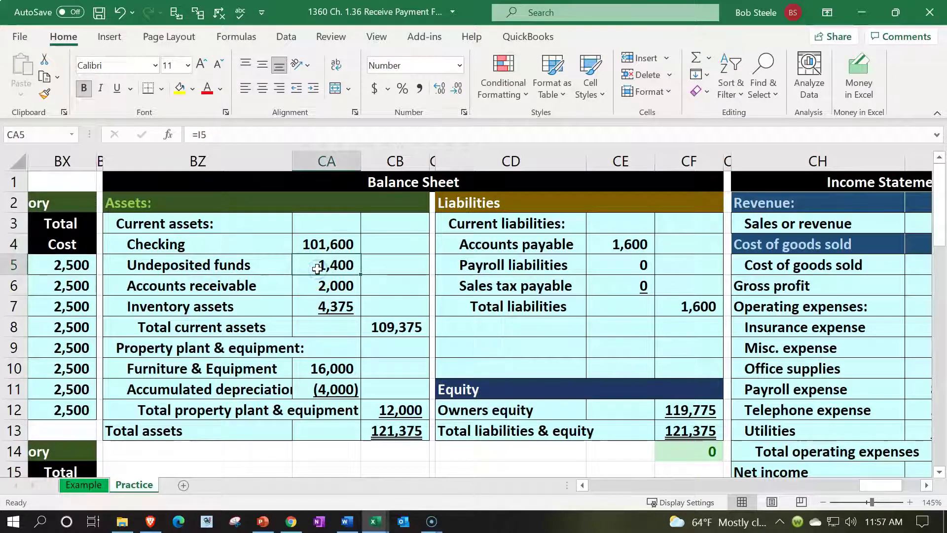
left_click(341, 286)
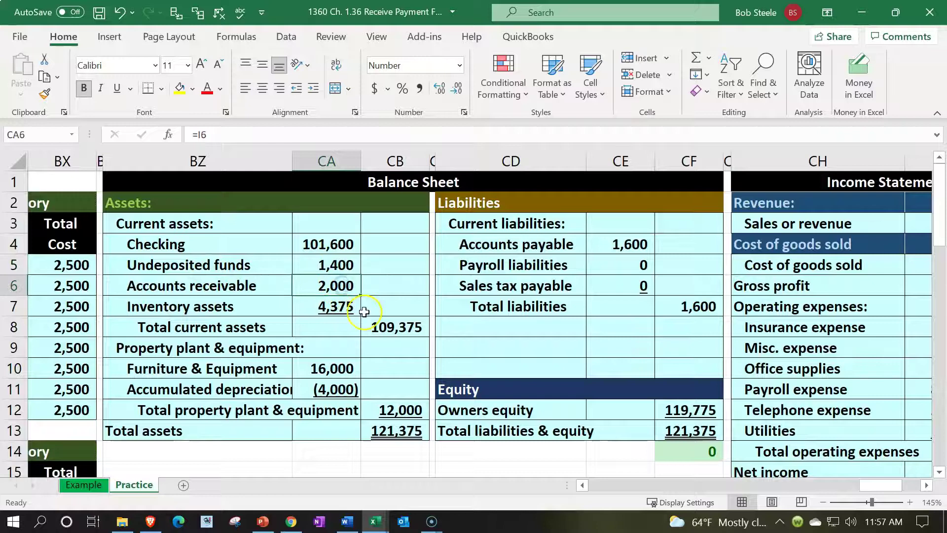
- Compare total assets in CB13 with total liabilities and equity in CF13, and recheck the Accounts receivable amount in CA6
left_click(422, 438)
left_click(667, 429)
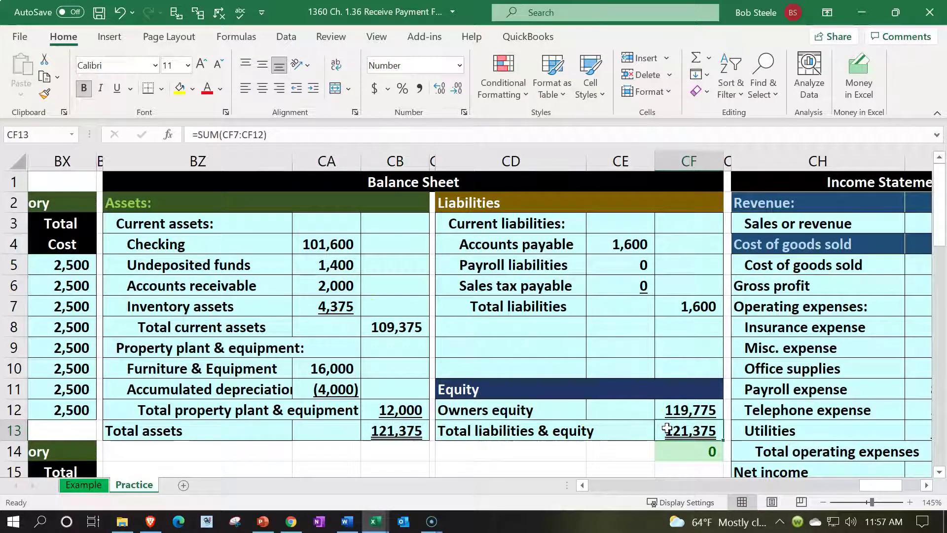
left_click_drag(327, 284, 336, 328)
key("Up")
key("Down")
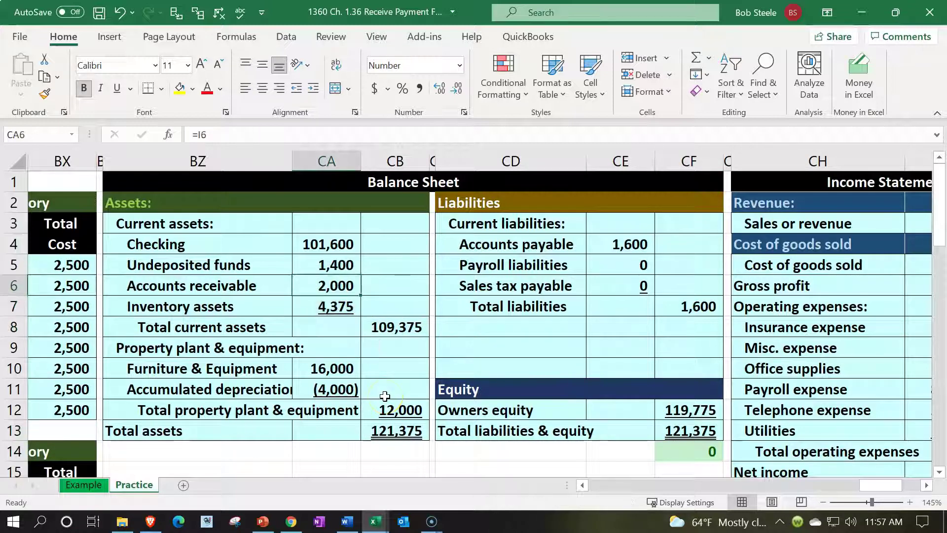
- Return from the Balance Sheet to the general ledger and review the Accounts receivable entries in P17:P20
key("Left")
key("Left")
key("Left")
key("Left")
key("Left")
key("Left")
key("Left")
key("Left")
key("Left")
key("Left")
key("Left")
key("Left")
key("Left")
key("Left")
key("Left")
key("Left")
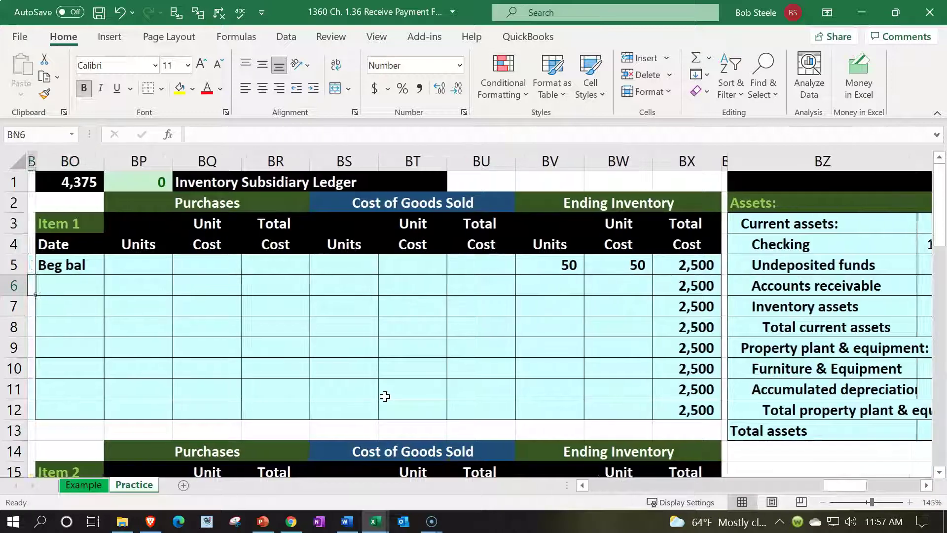
key("Left")
key("Left")
key("Left")
key("Left")
key("Left")
key("Left")
key("Left")
key("Left")
key("Left")
key("Left")
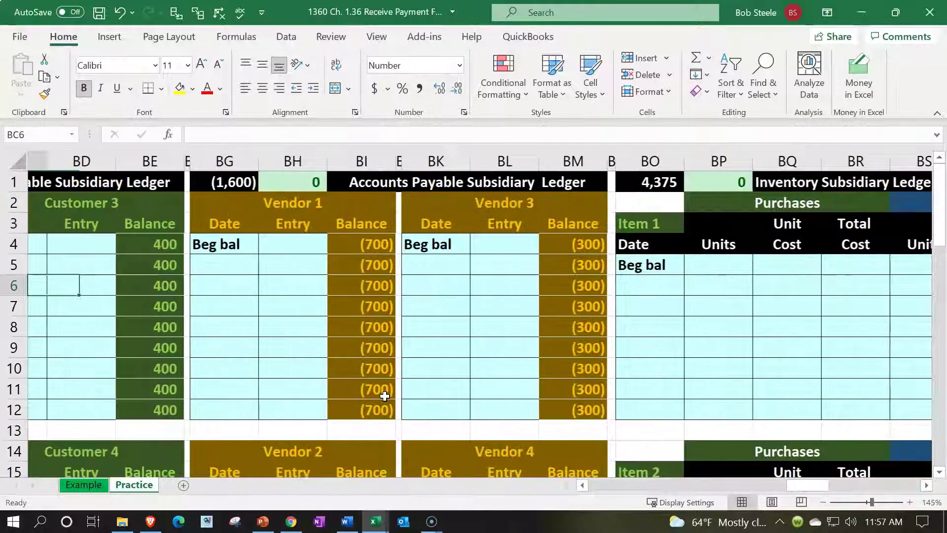
key("Left")
key("Left")
key("Left")
key("Left")
key("Left")
key("Left")
key("Left")
key("Left")
key("Left")
key("Left")
key("Left")
key("Left")
key("Left")
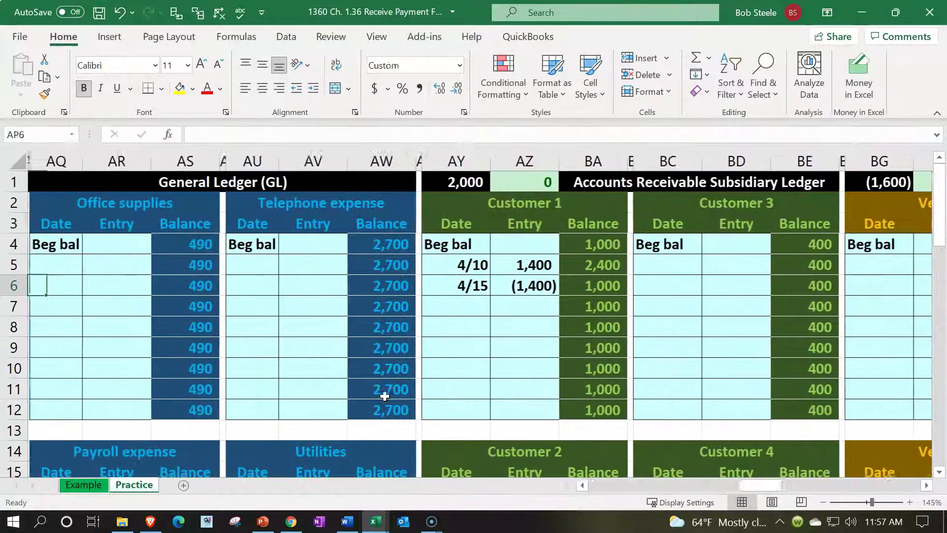
key("Left")
key("Left")
key("Left")
key("Left")
key("Left")
key("Left")
key("Left")
key("Left")
key("Left")
key("Left")
key("Left")
key("Left")
key("Left")
key("Left")
key("Left")
key("Left")
key("Left")
key("Left")
key("Left")
key("Left")
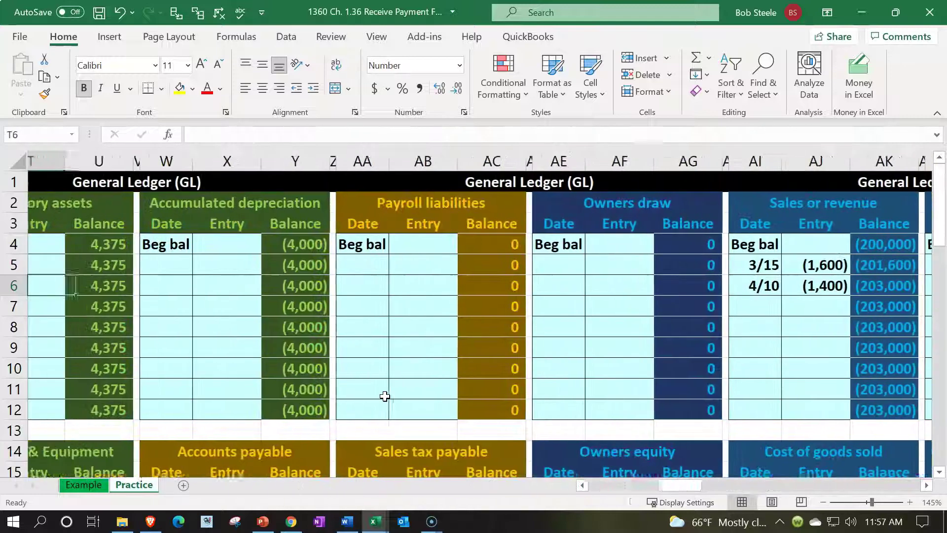
key("Left")
key("Left")
key("Left")
key("Left")
key("Left")
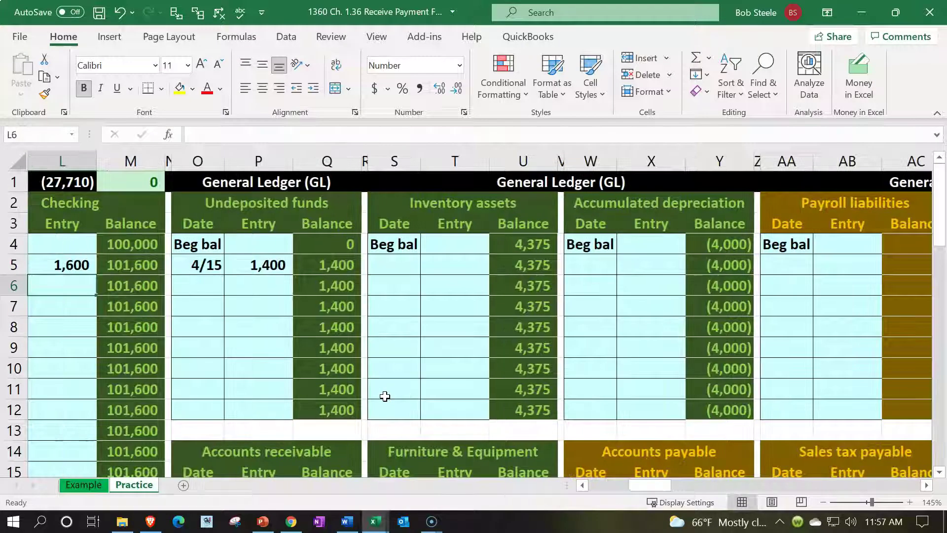
scroll(384, 397, "down", 3)
left_click_drag(256, 328, 247, 393)
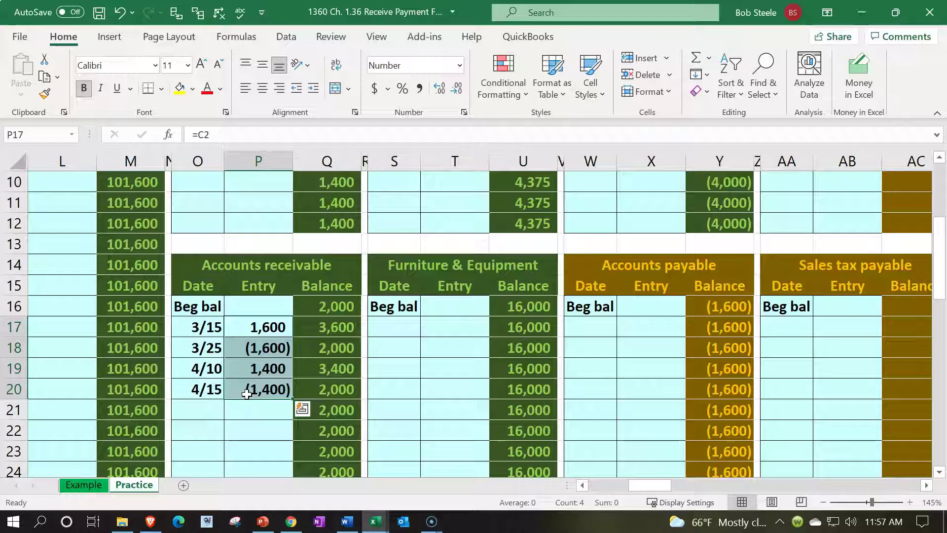
- Go to the Accounts Receivable Subsidiary Ledger, check the Customer 1 entries, and inspect the ledger total in AY1
scroll(246, 394, "up", 3)
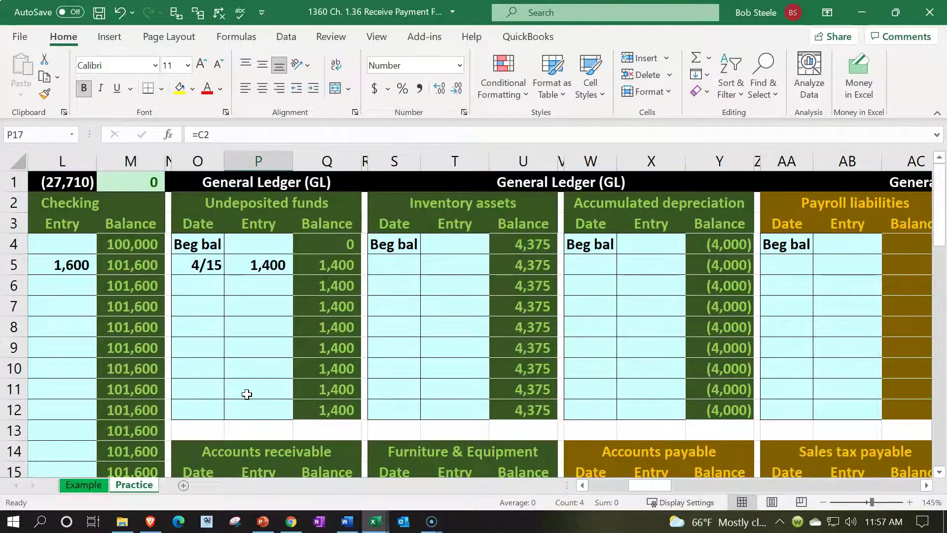
left_click(541, 282)
key("Right")
key("Right")
key("Right")
key("Right")
key("Right")
key("Right")
key("Right")
key("Right")
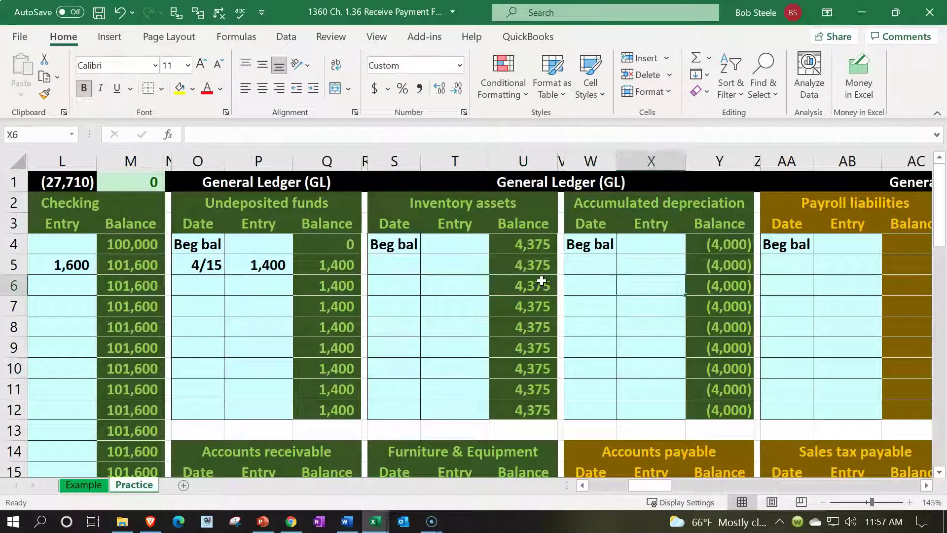
key("Right")
key("Right")
key("Right")
key("Right")
key("Right")
key("Right")
key("Right")
key("Right")
key("Right")
key("Right")
key("Right")
key("Right")
key("Right")
key("Right")
key("Right")
key("Right")
key("Right")
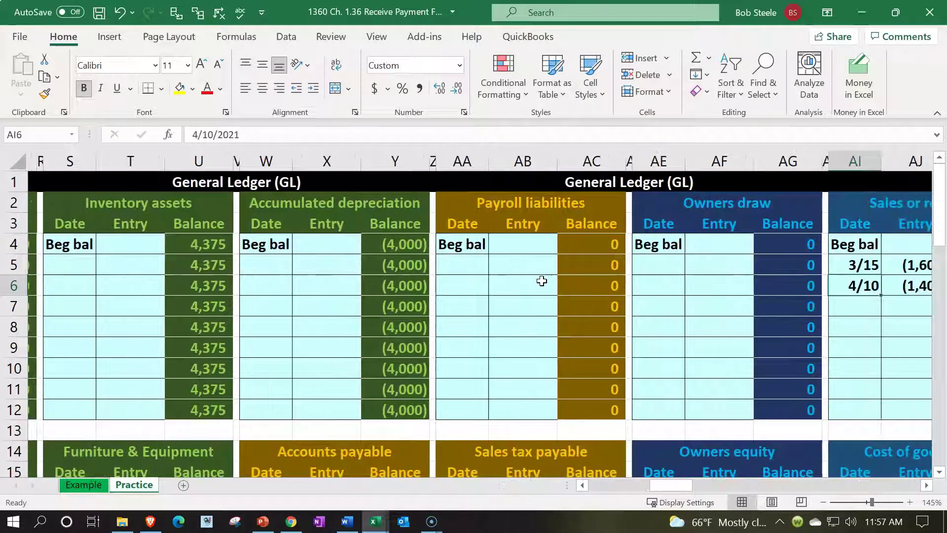
key("Right")
key("Right")
key("Right")
key("Right")
key("Right")
key("Right")
key("Right")
key("Right")
key("Right")
key("Right")
key("Right")
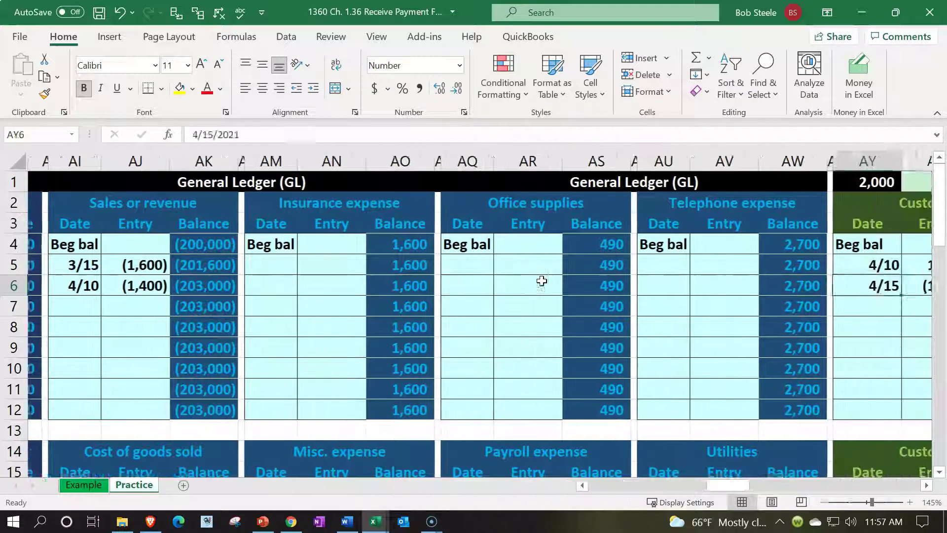
key("Right")
key("Right")
key("Right")
key("Right")
key("Right")
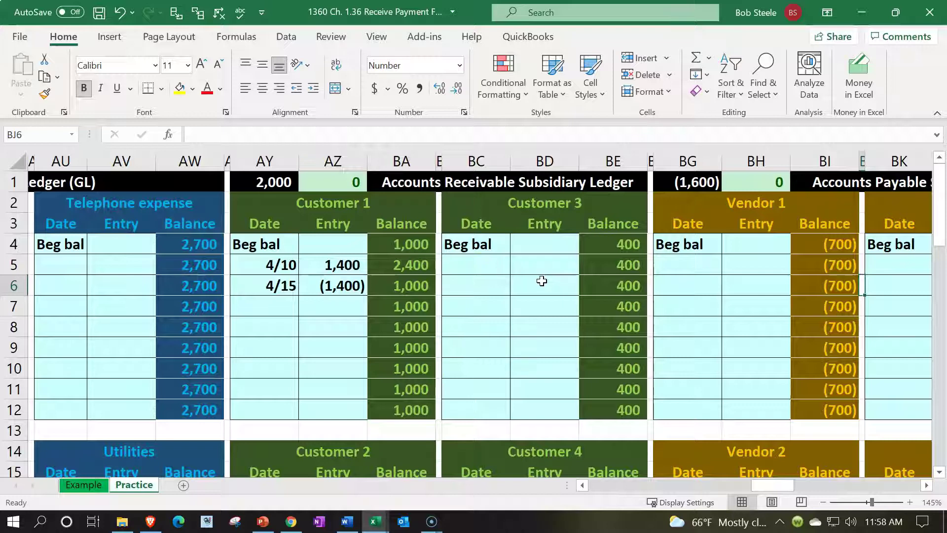
left_click(282, 181)
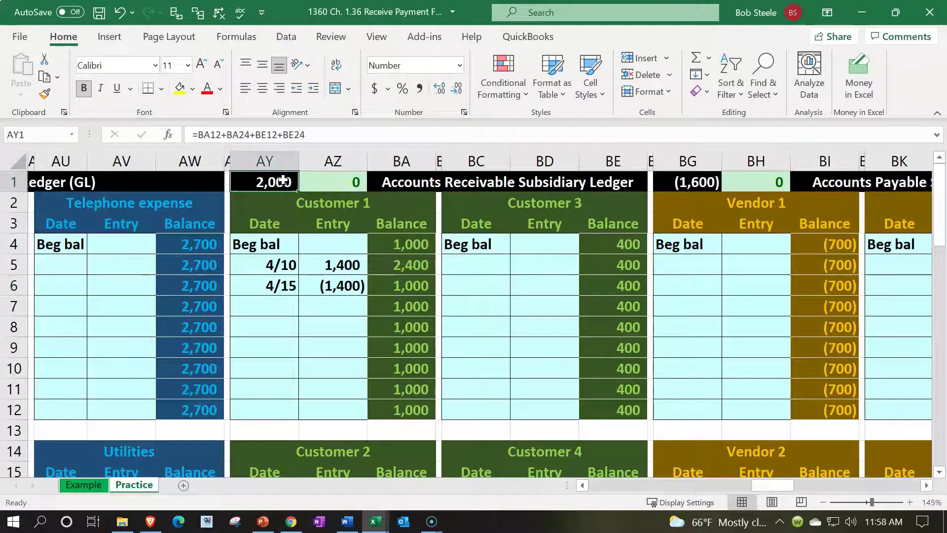